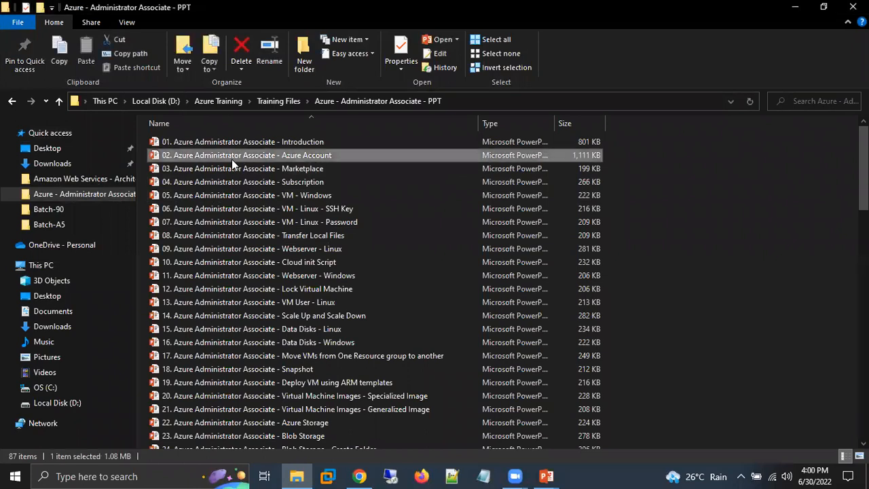
Extend the file selection through presentation 04 on Subscription, and switch to the running PowerPoint slide show.
key("shift+Down")
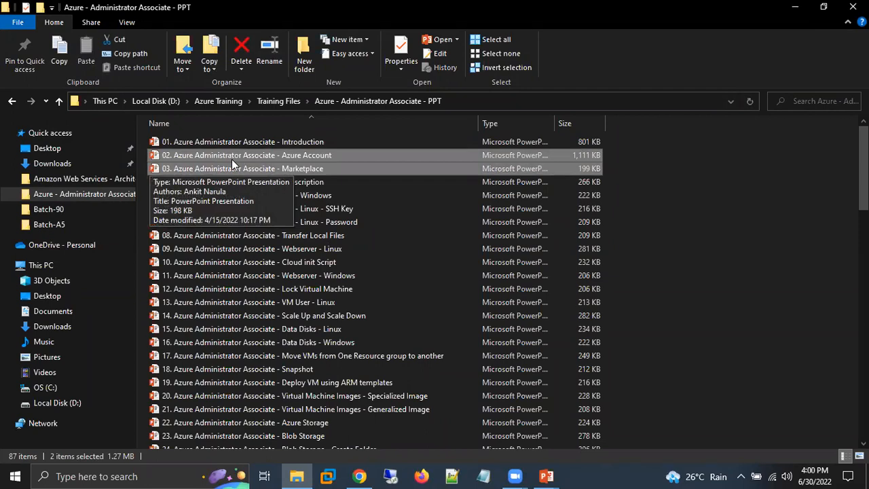
key("shift+Down")
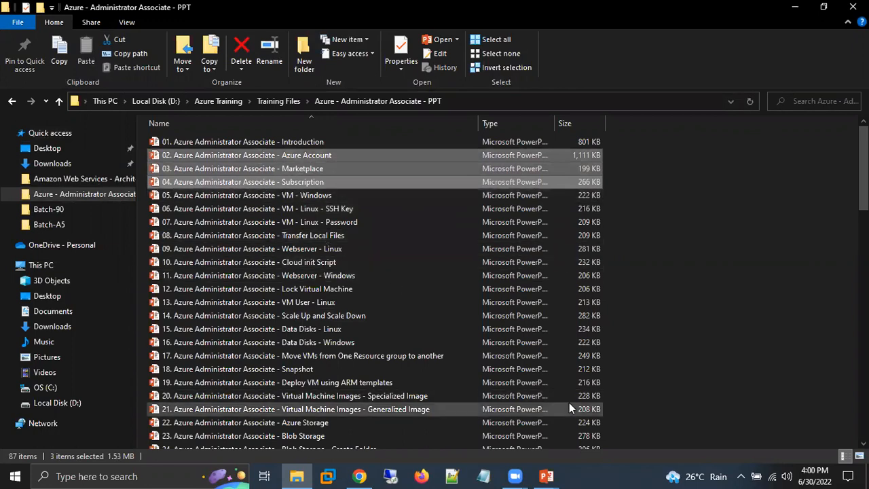
left_click(546, 476)
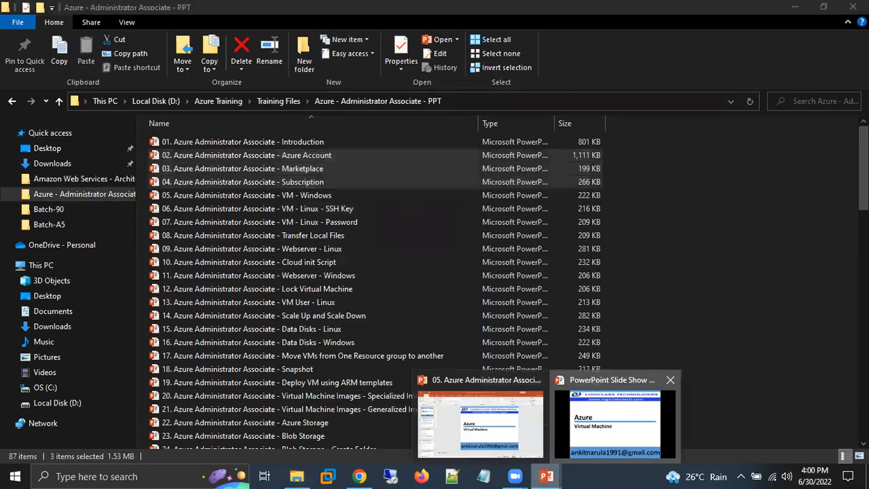
left_click(616, 429)
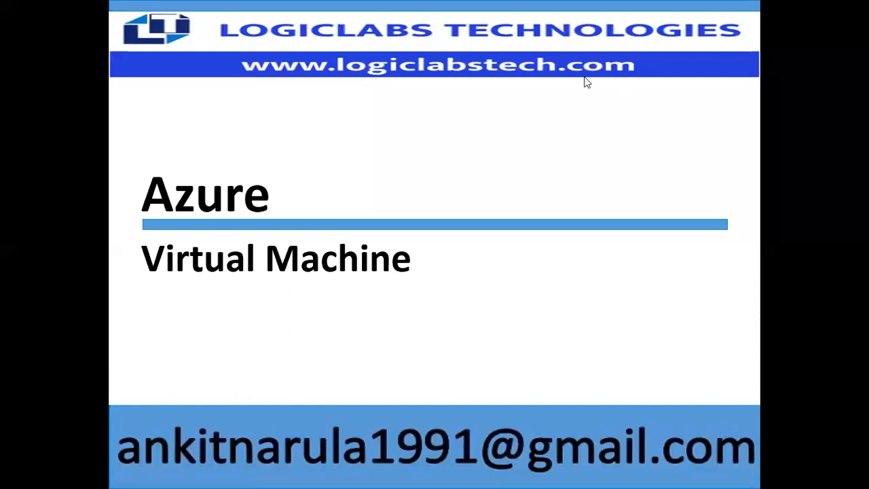
Glance back at the presentation folder and advance the slide show to the slide defining Virtual Machine.
key("super")
left_click(297, 475)
left_click(197, 200)
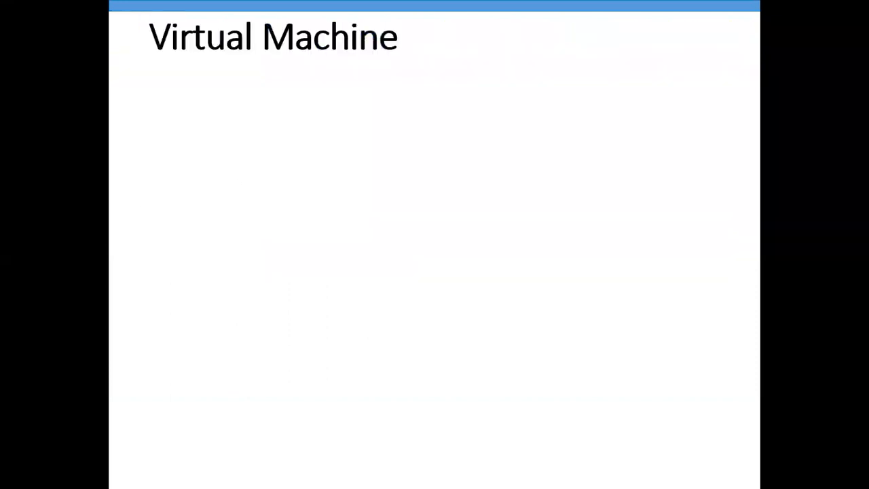
key("Right")
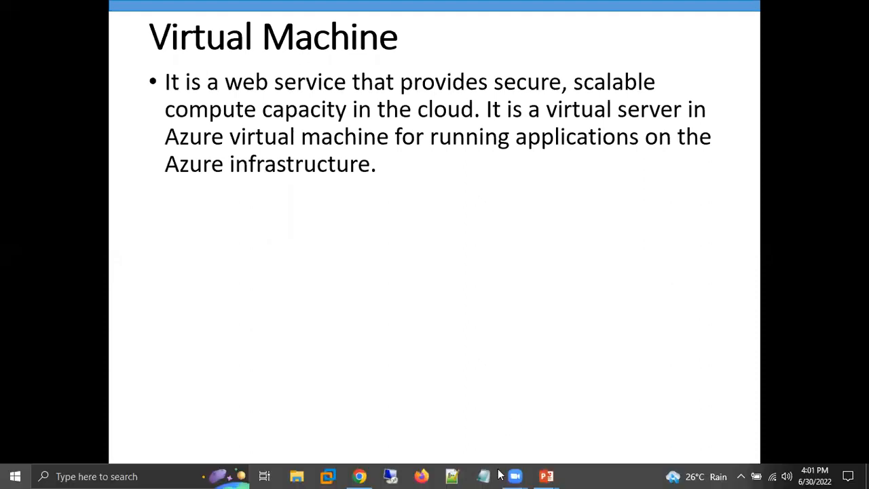
Open the recent notes file Azure Batch 91 in Notepad and go to the end of its text.
key("super")
right_click(484, 474)
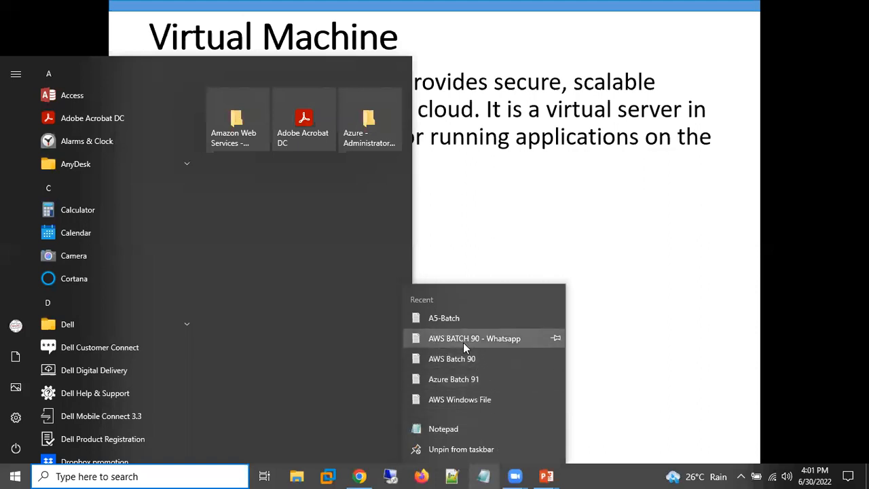
left_click(468, 379)
left_click(329, 288)
key("Page_Down")
key("Page_Down")
key("Page_Down")
key("Page_Down")
key("Page_Down")
key("Page_Down")
key("Page_Down")
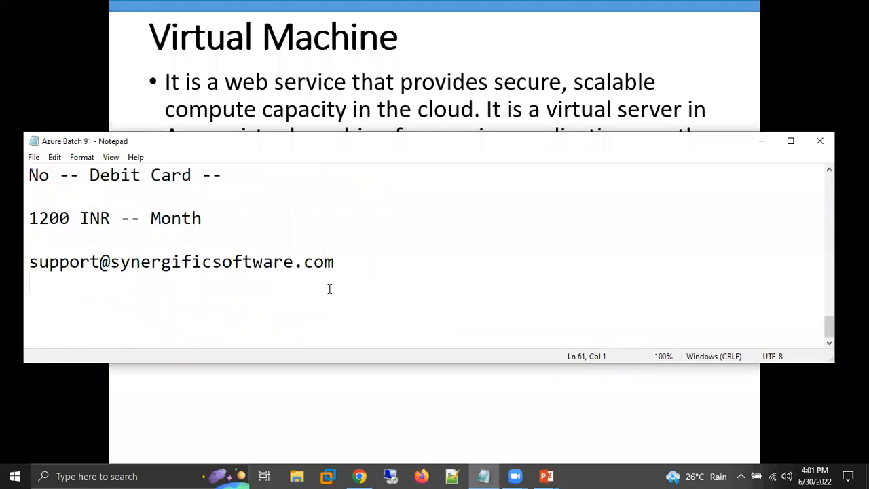
Delete the support e-mail line at the end of the notes, and return to the slide show.
key("Return")
key("Up")
key("Up")
key("shift+Down")
key("Delete")
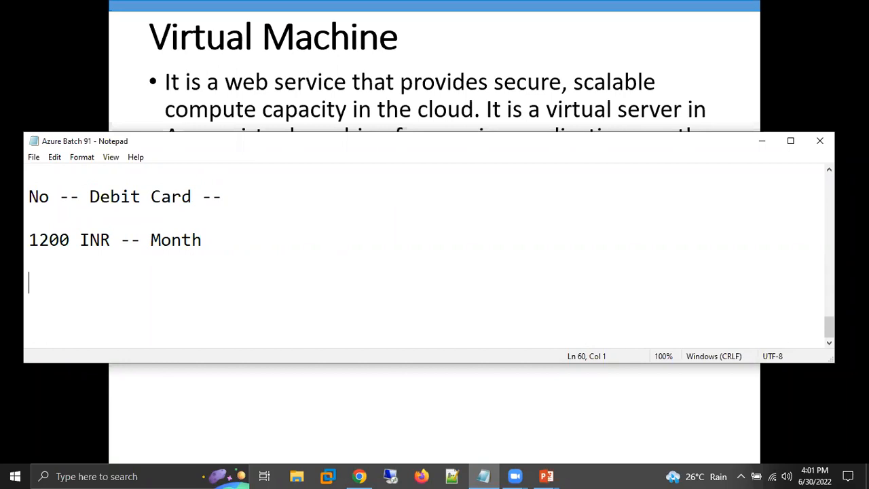
left_click(278, 271)
key("Down")
left_click(430, 93)
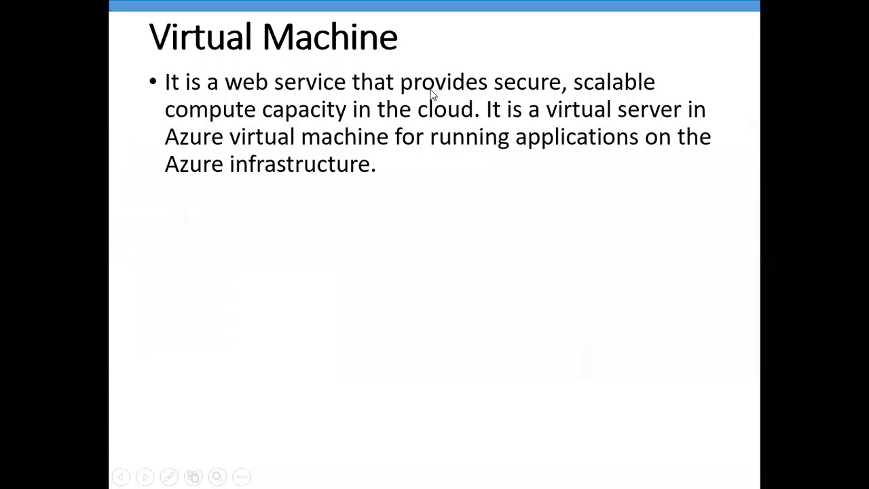
Underline the phrases "Azure infrastructure" and "Azure virtual machine" on the slide with the Pen tool.
left_click(169, 474)
left_click(135, 373)
left_click_drag(203, 179, 363, 189)
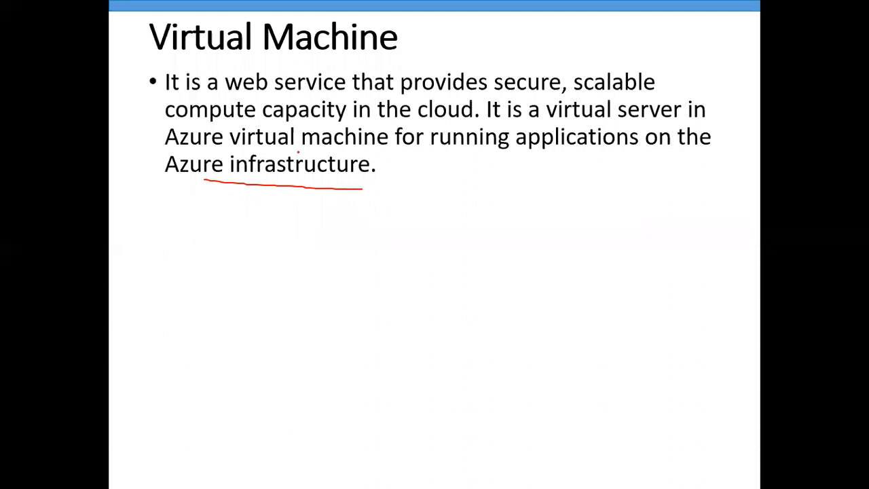
left_click_drag(197, 148, 355, 149)
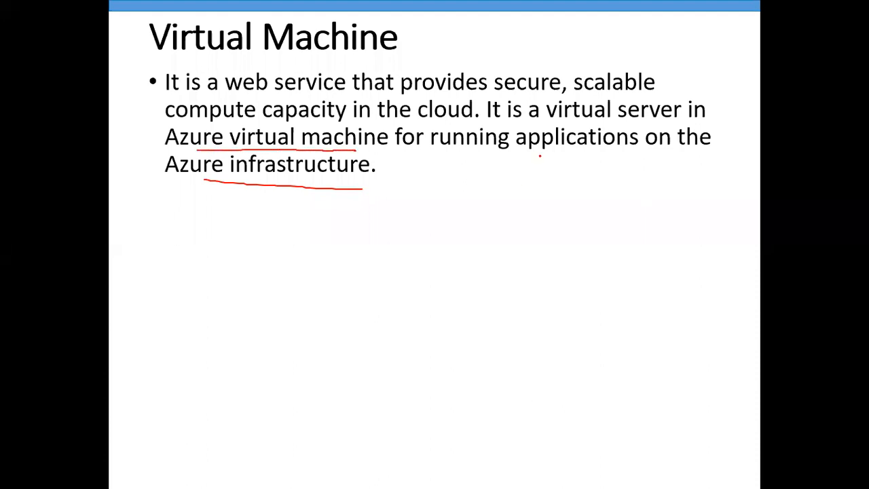
Reveal the remaining bullets on the slide, underlining "Windows" and "Oracle Linux" among the supported operating systems.
key("Right")
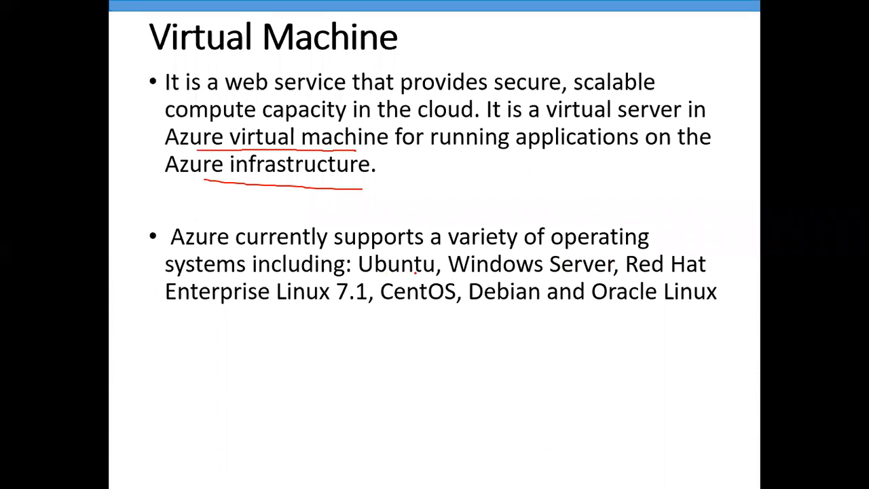
left_click_drag(470, 272, 541, 273)
left_click_drag(615, 304, 692, 306)
key("Right")
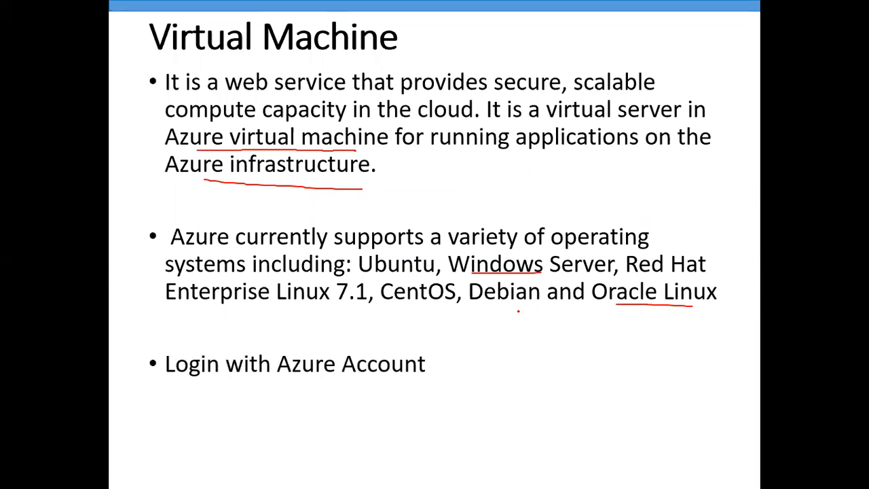
Switch to Chrome and submit the account e-mail on the Microsoft Azure sign-in page.
key("super")
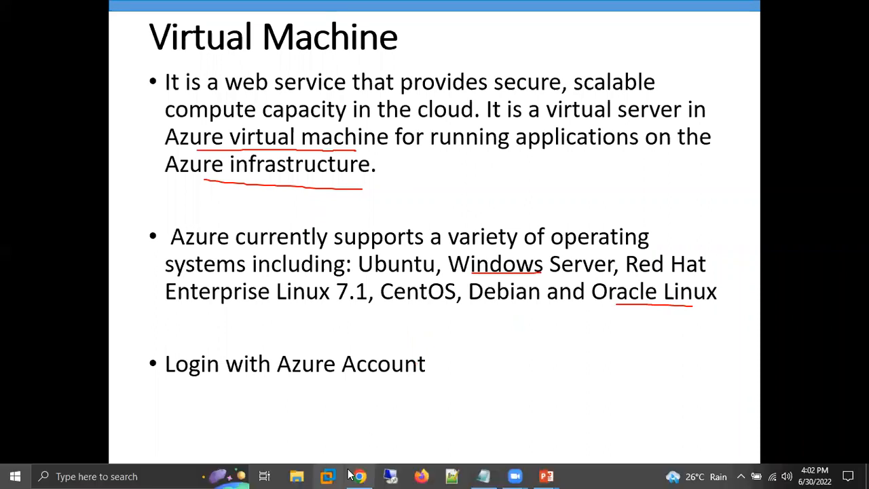
left_click(359, 475)
left_click(381, 214)
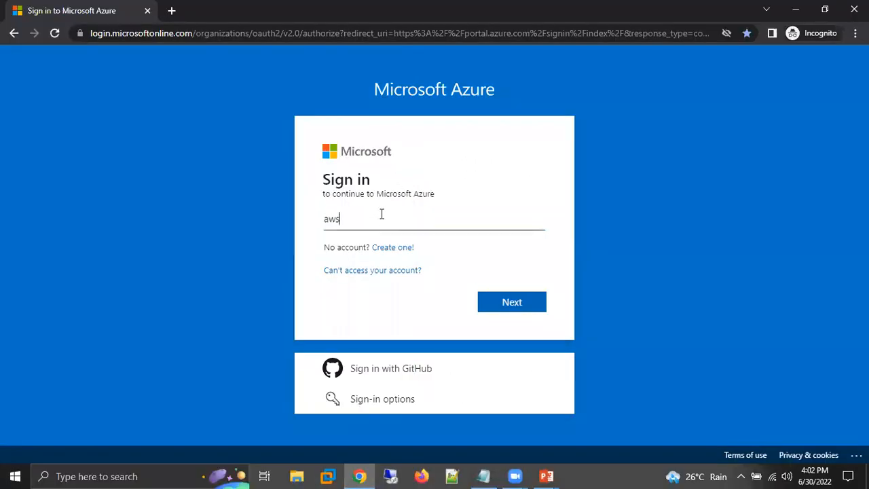
key("Return")
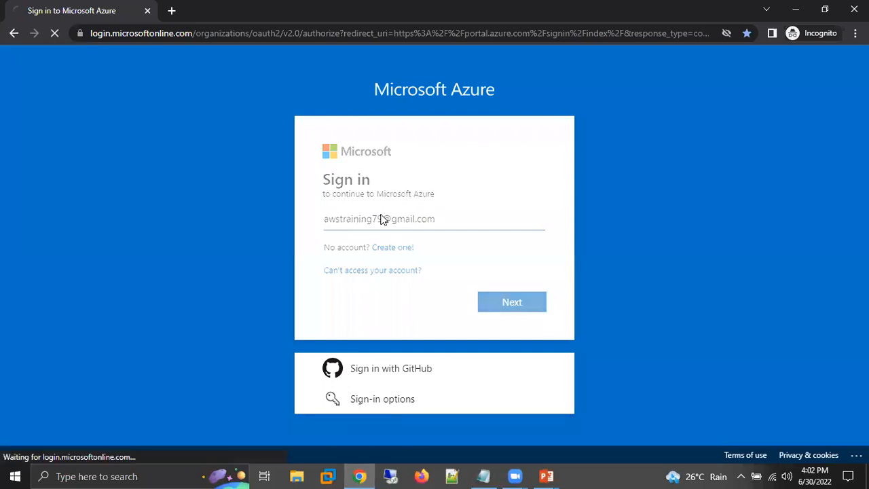
Enter the account password to sign in to Azure, and decline to stay signed in.
type("*********")
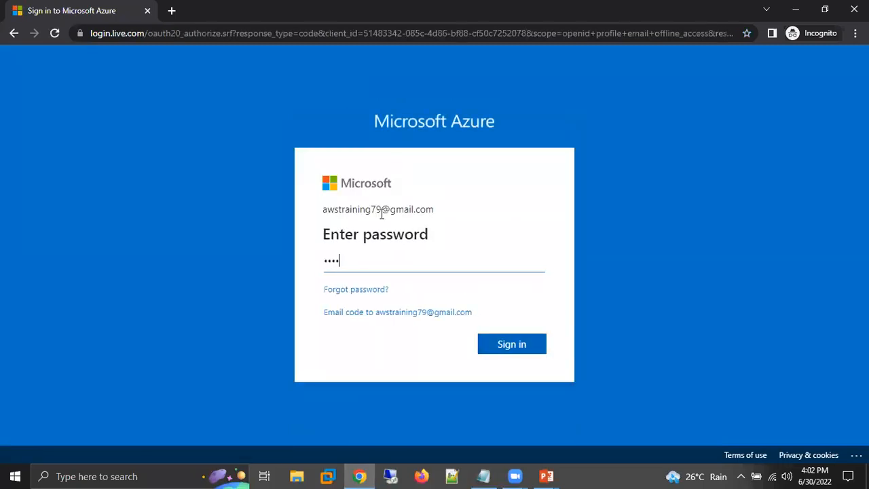
key("Return")
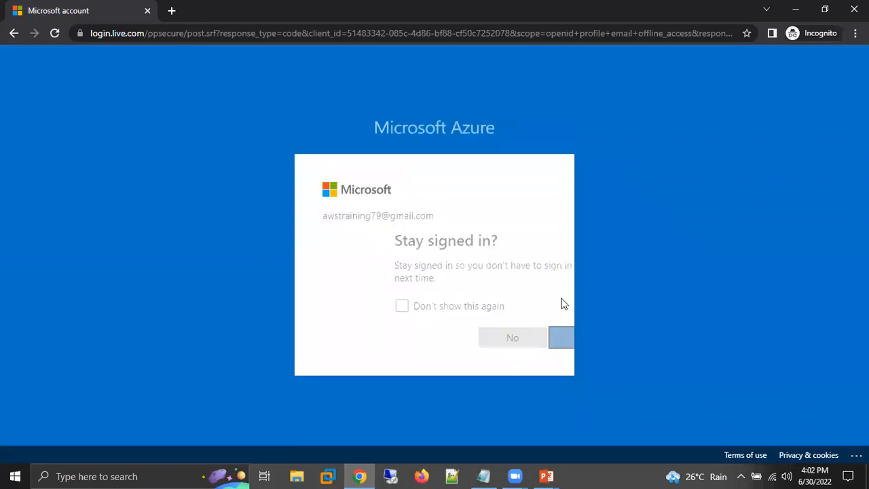
left_click(531, 341)
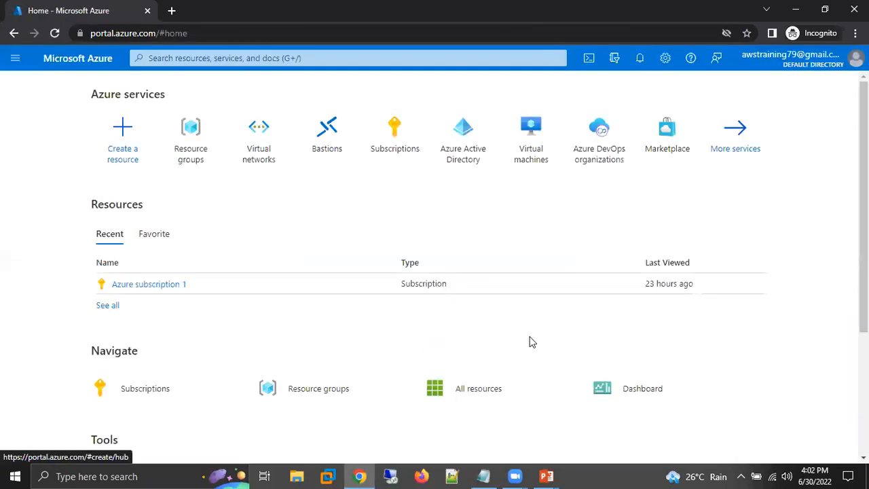
Return to the slide show, advance to the "Virtual Machine - Windows" slide and underline "Virtual Machine" in the first bullet.
mouse_move(560, 473)
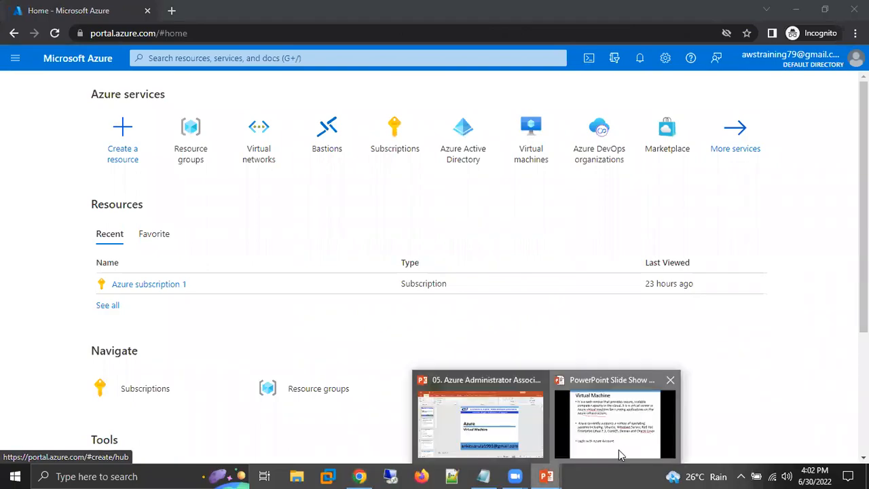
left_click(619, 449)
key("Right")
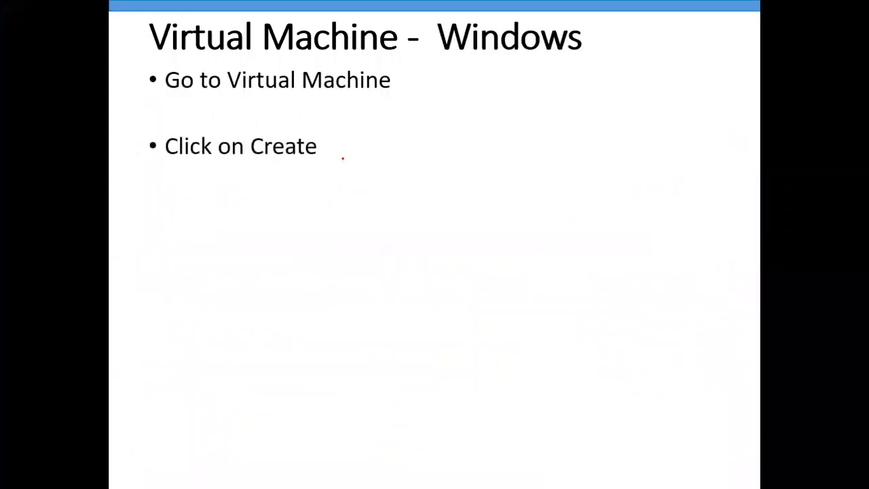
left_click_drag(232, 95, 266, 95)
left_click_drag(327, 96, 366, 95)
Switch back to the Azure portal, search for "vi" and open the Virtual machines service.
key("alt+Tab")
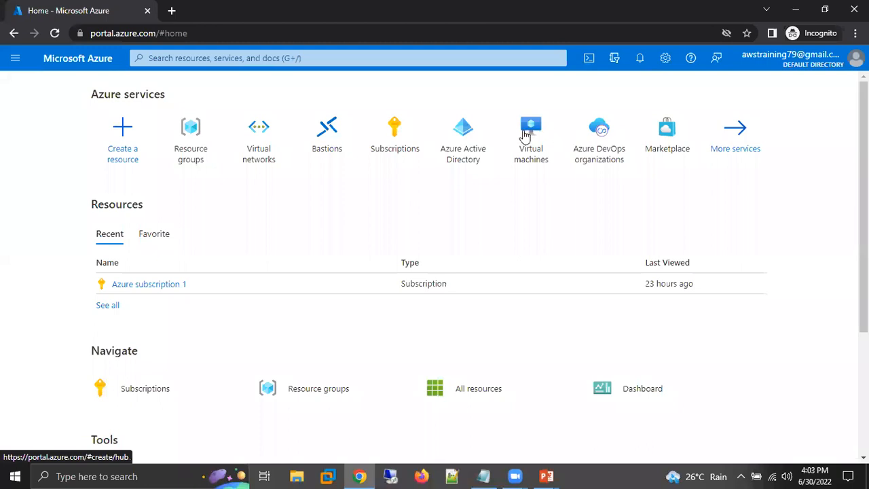
mouse_move(577, 152)
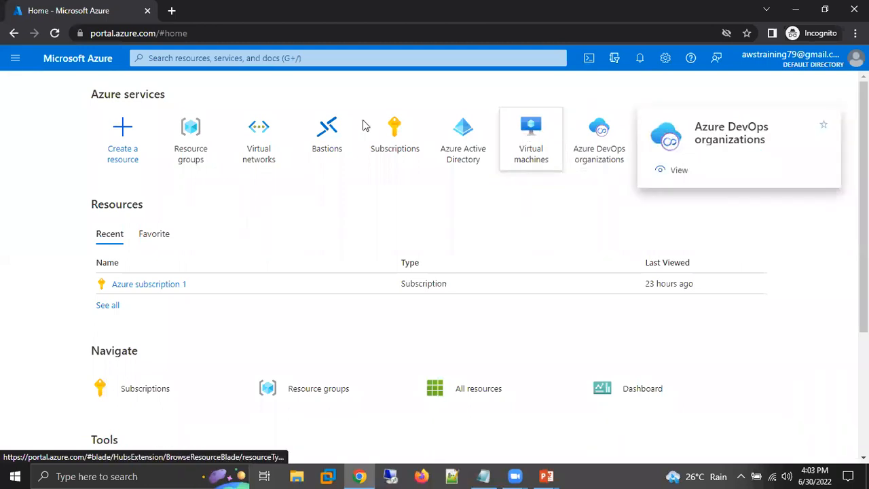
left_click(215, 61)
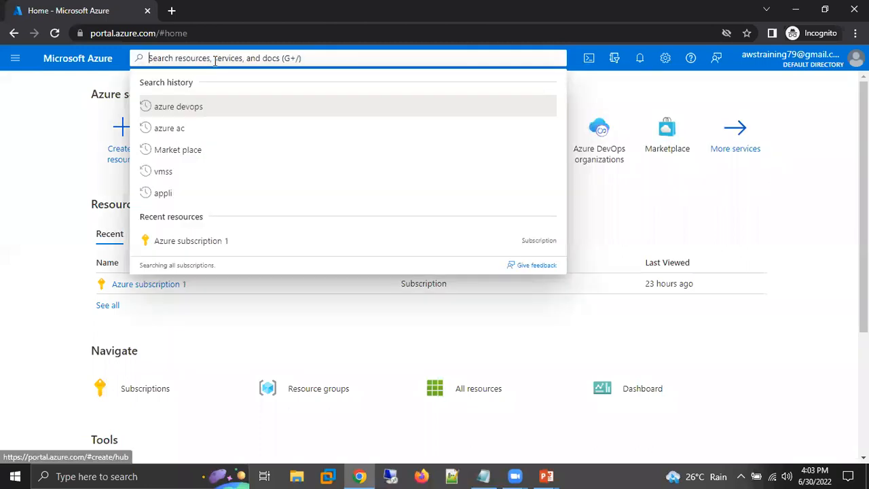
type("vm")
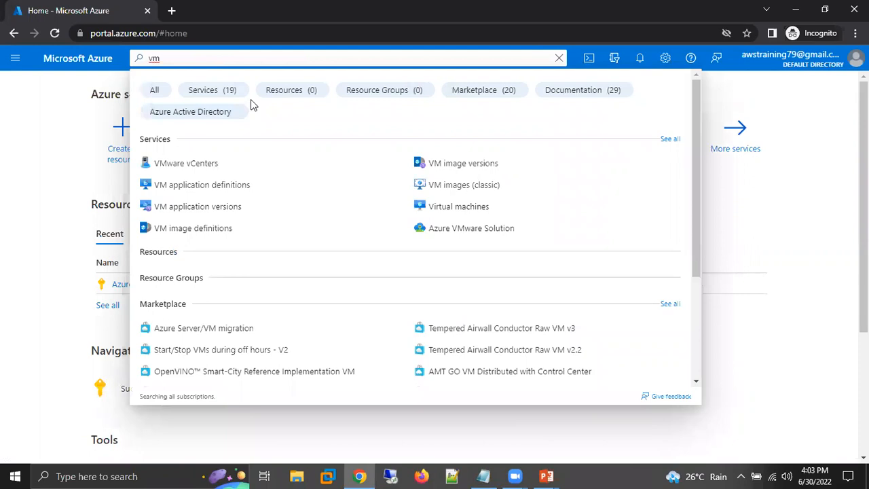
key("BackSpace")
type("i")
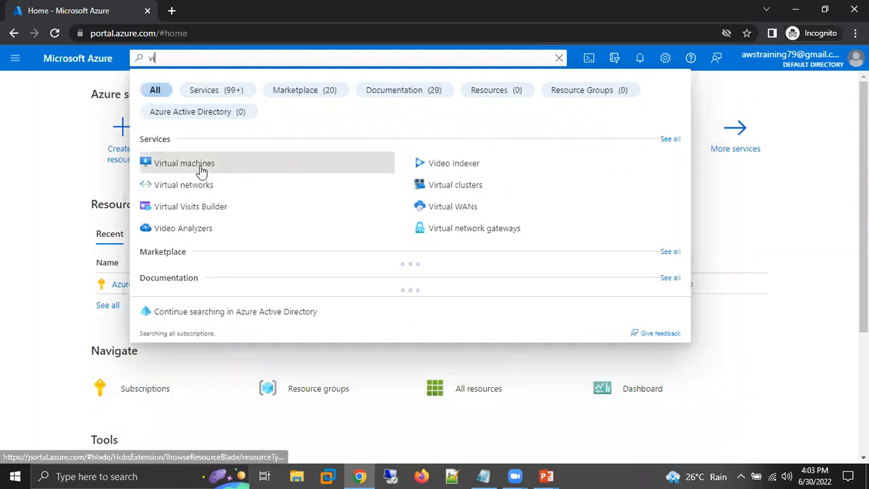
left_click(200, 169)
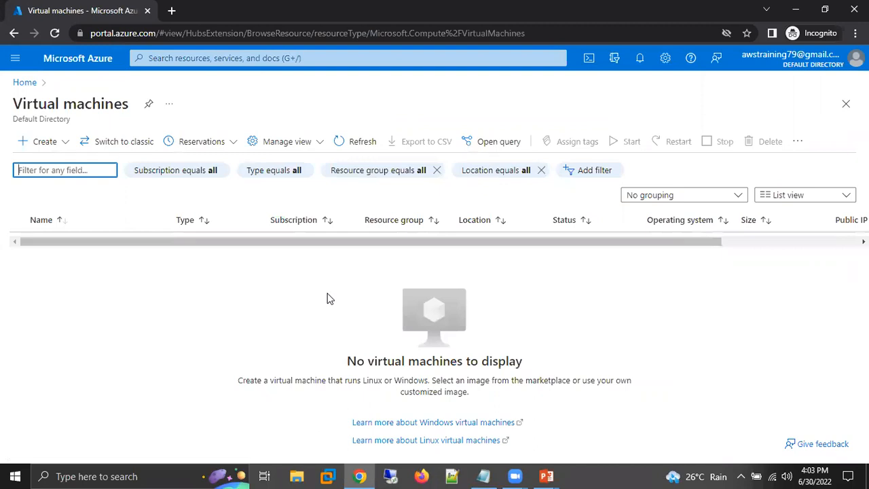
Start creating an Azure virtual machine and bring its project and instance details into view.
left_click(39, 144)
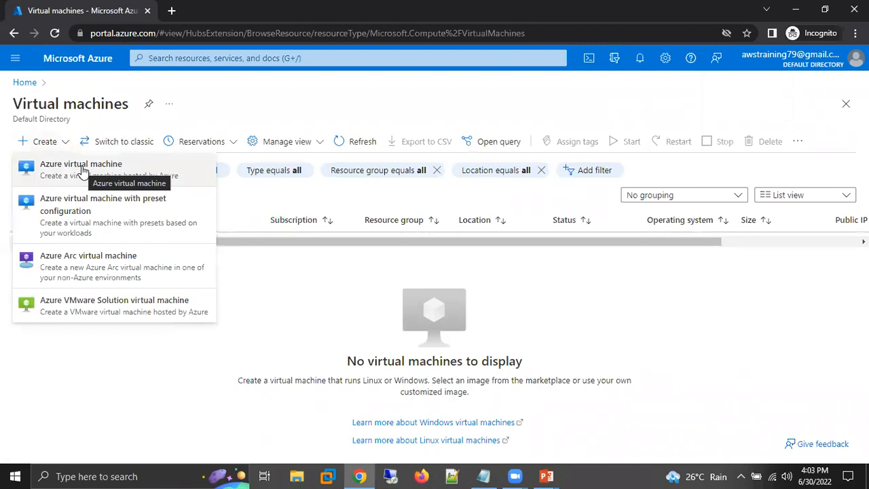
left_click(82, 168)
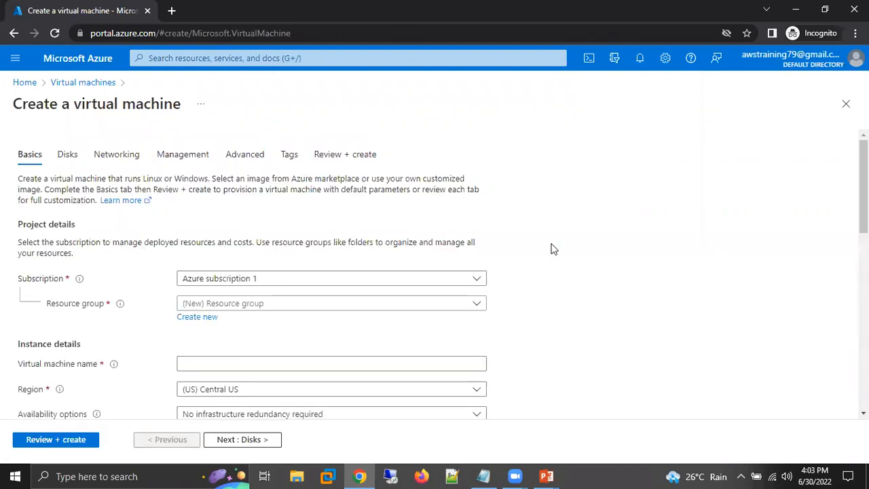
scroll(551, 249, "down", 1)
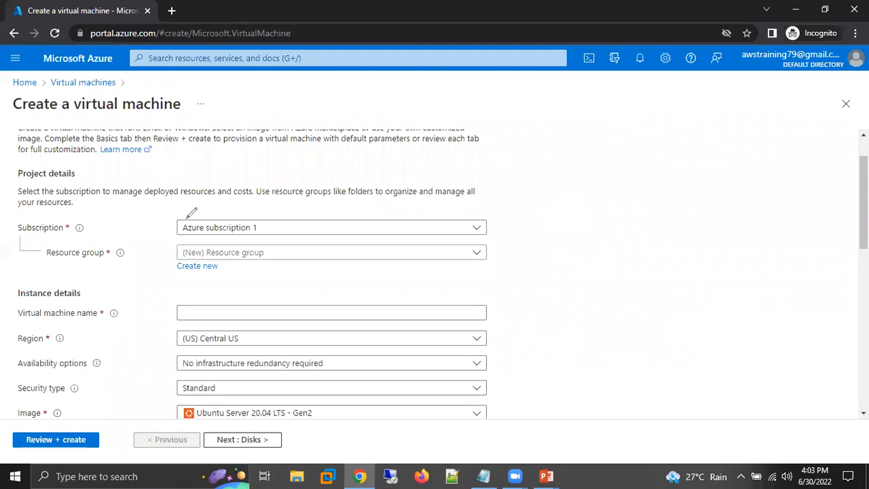
Mark the Subscription field and its Azure subscription 1 value with pen strokes, and clear the annotations.
left_click_drag(90, 222, 145, 207)
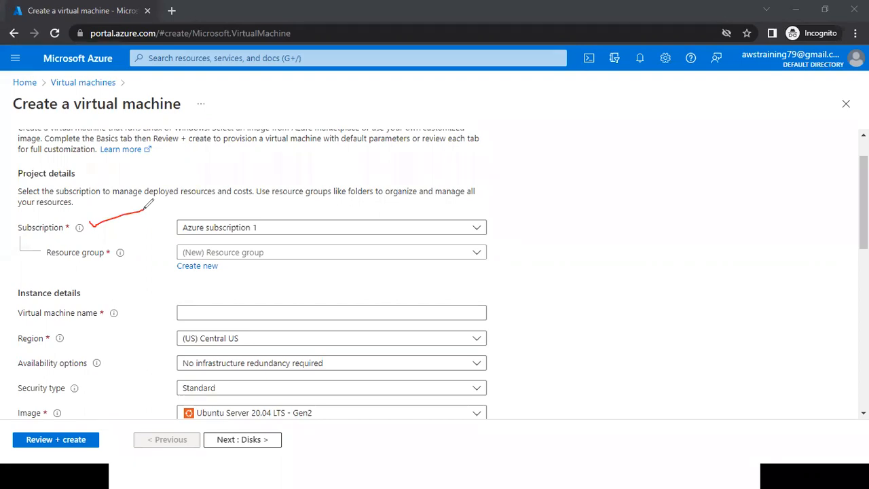
left_click_drag(91, 229, 170, 231)
left_click_drag(232, 226, 288, 226)
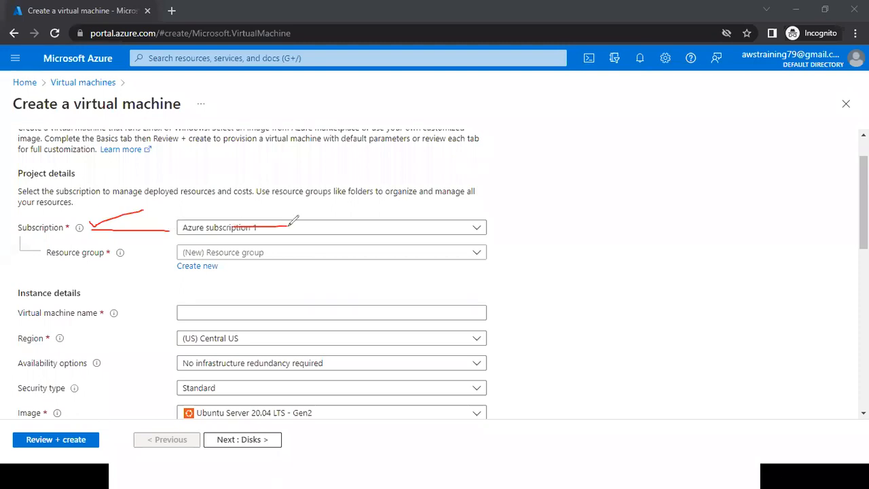
left_click(585, 38)
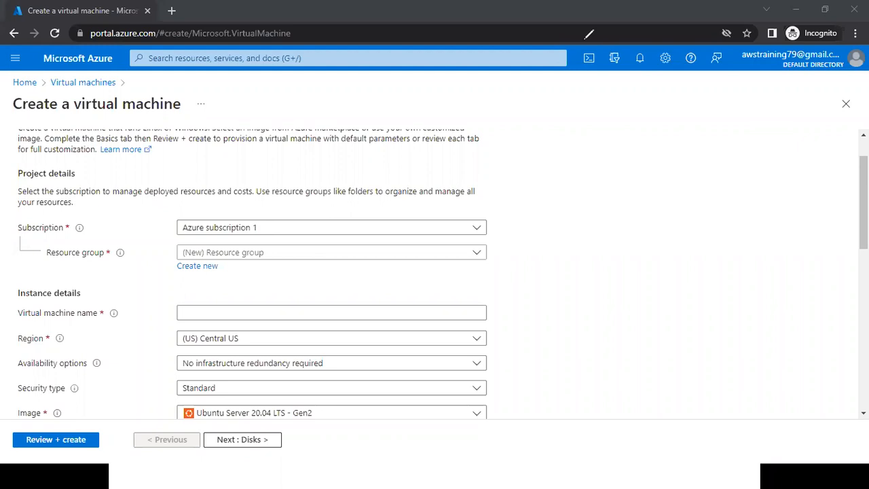
Check which subscriptions are available for the virtual machine without changing the selection.
left_click(316, 231)
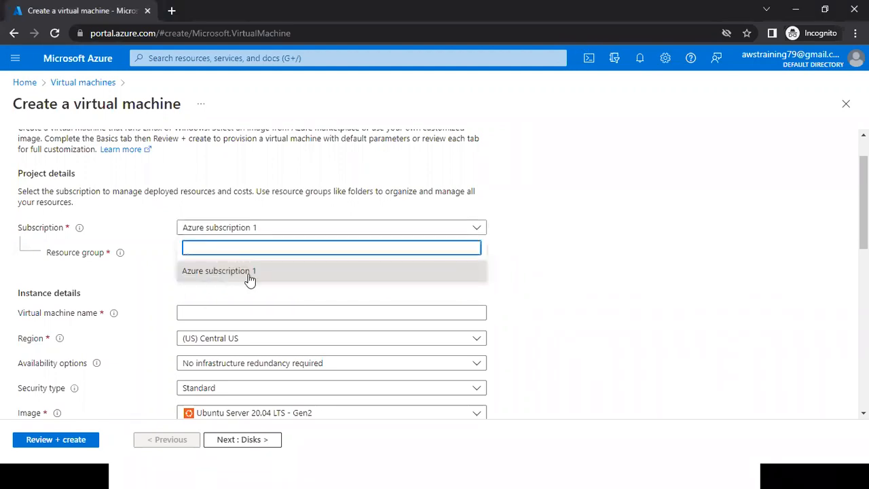
left_click(568, 288)
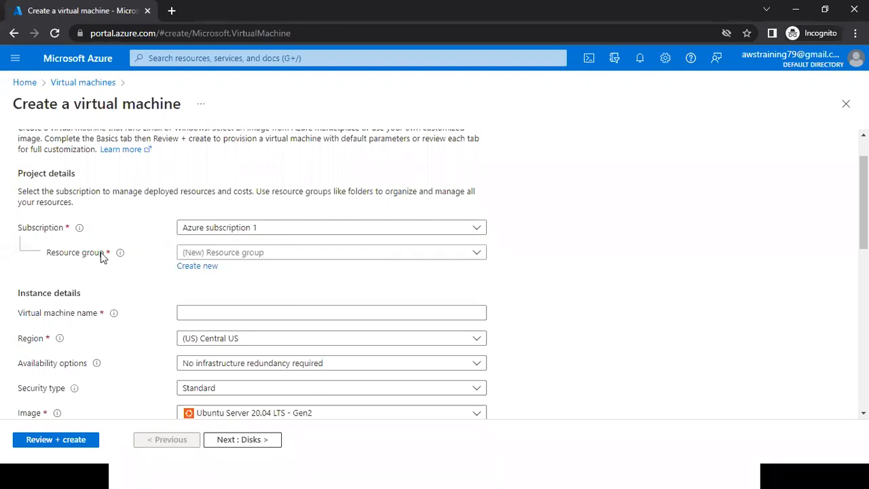
Focus the virtual machine's Resource group field, and switch to the PowerPoint slide show to reveal the Create Resource group point and its definition.
left_click(283, 256)
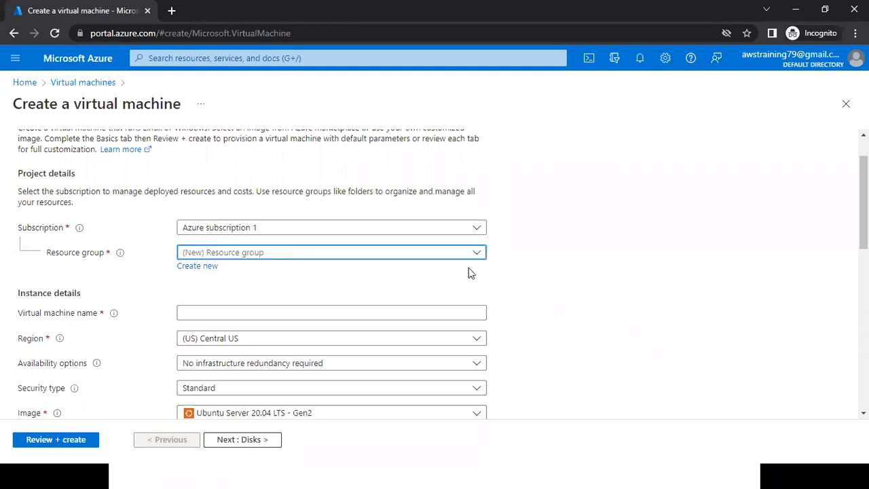
left_click(533, 291)
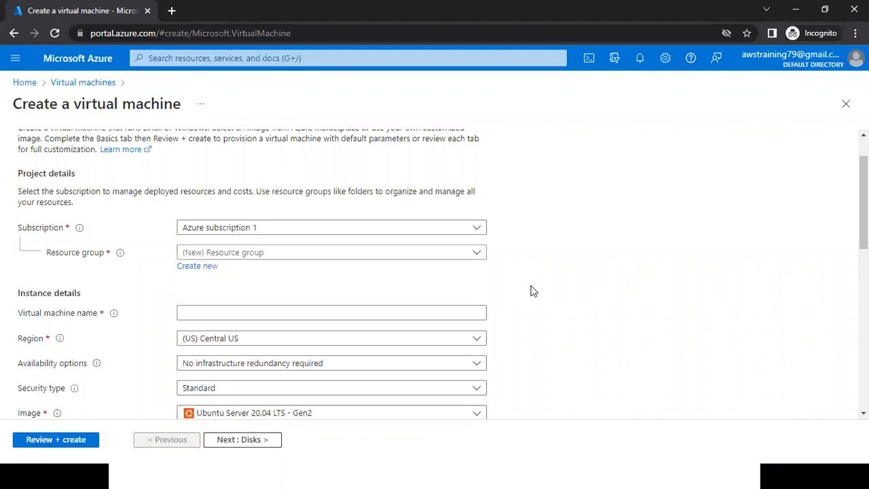
key("alt+Tab")
key("Tab")
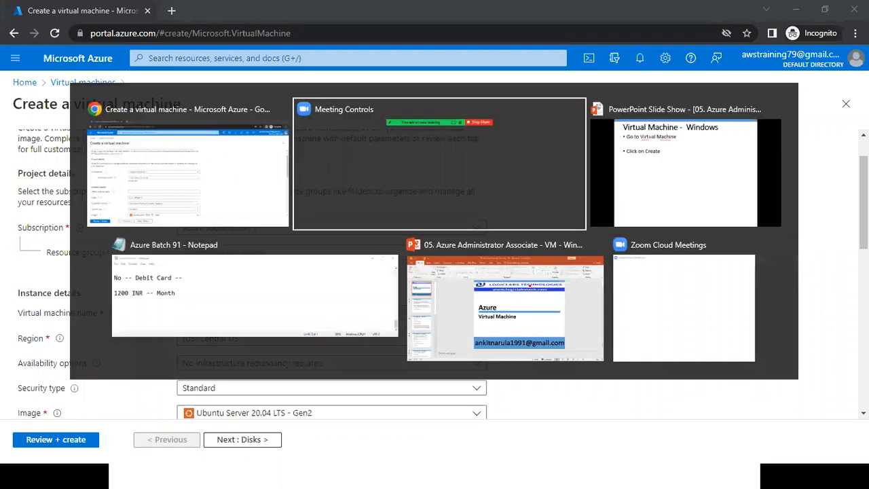
key("Right")
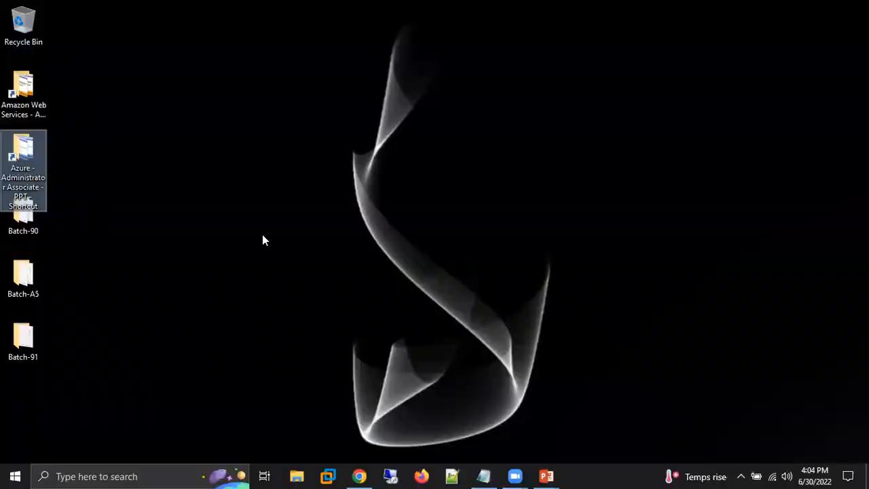
Move the Batch-91 folder to an open area of the desktop and open it.
left_click_drag(23, 339, 299, 216)
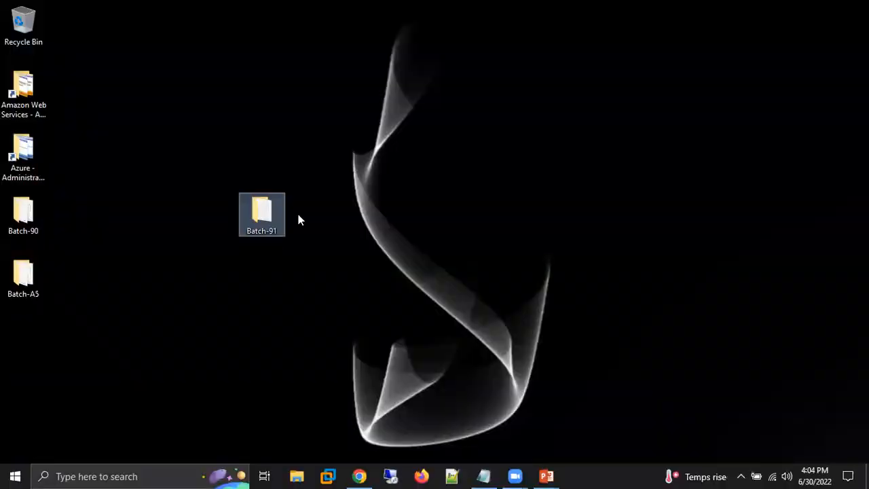
double_click(261, 215)
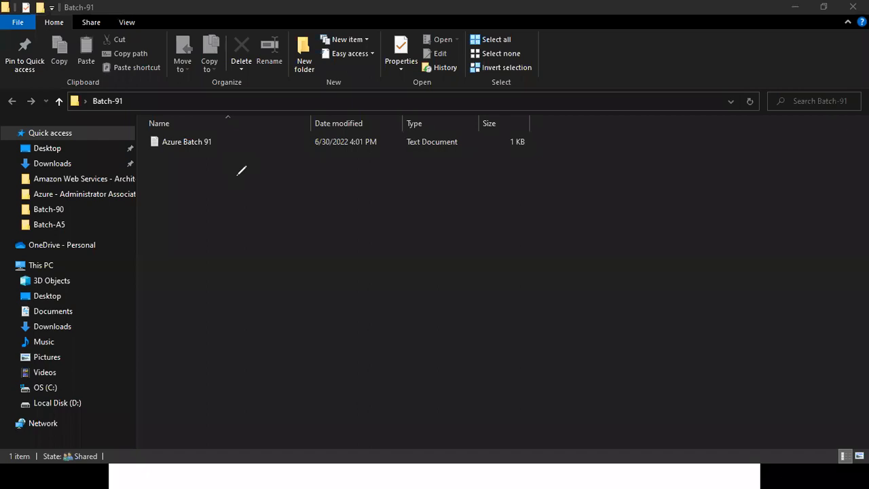
Handwrite VM, S and VN inside the Batch-91 folder window with strokes around them, erase the annotations and close the folder.
mouse_move(235, 176)
left_mouse_down()
mouse_move(310, 149)
mouse_move(325, 183)
left_mouse_up()
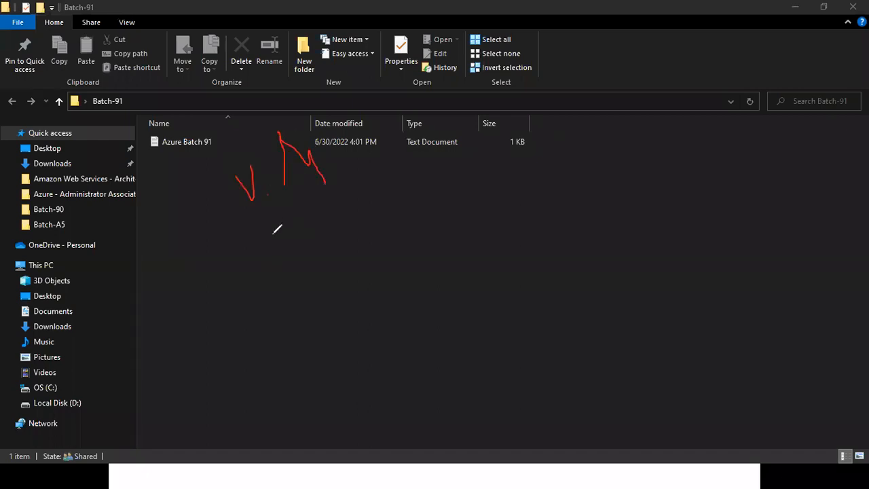
mouse_move(280, 248)
left_mouse_down()
mouse_move(259, 260)
mouse_move(307, 272)
left_mouse_up()
mouse_move(361, 304)
left_mouse_down()
mouse_move(397, 283)
mouse_move(408, 322)
left_mouse_up()
left_click_drag(410, 283, 436, 275)
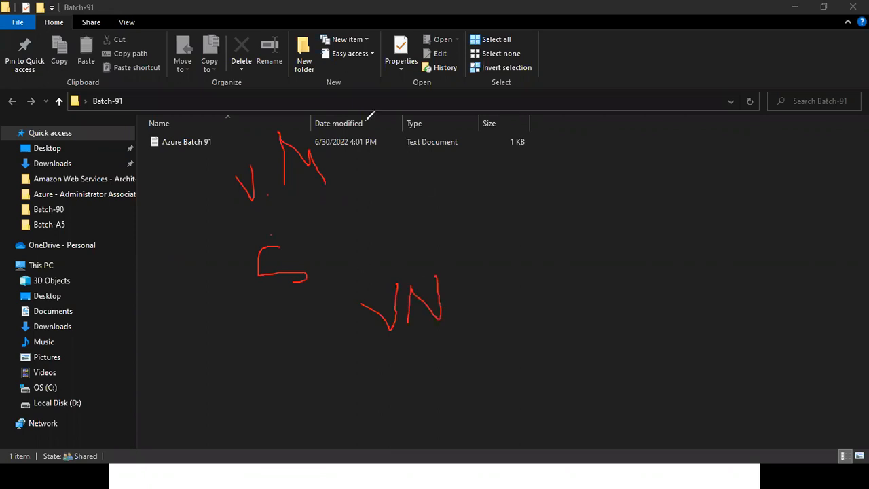
mouse_move(458, 228)
left_mouse_down()
mouse_move(409, 189)
mouse_move(298, 143)
left_mouse_up()
mouse_move(224, 214)
left_mouse_down()
mouse_move(452, 268)
mouse_move(449, 237)
left_mouse_up()
key("e")
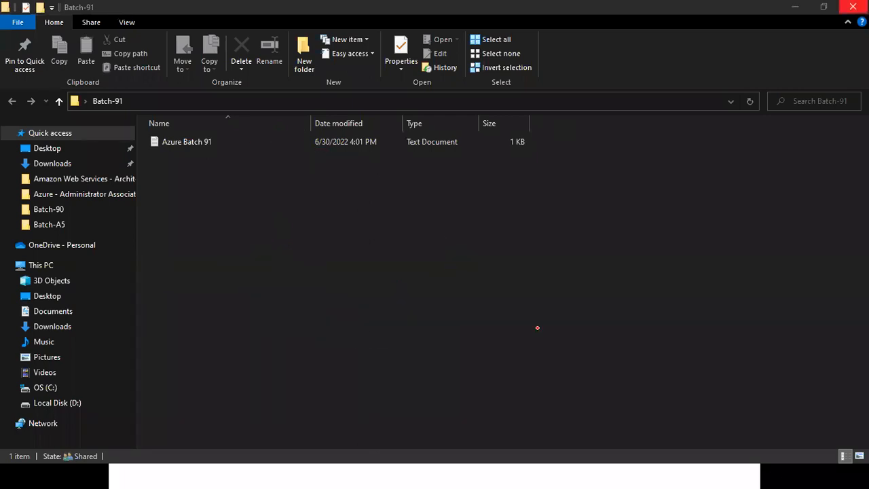
left_click(853, 7)
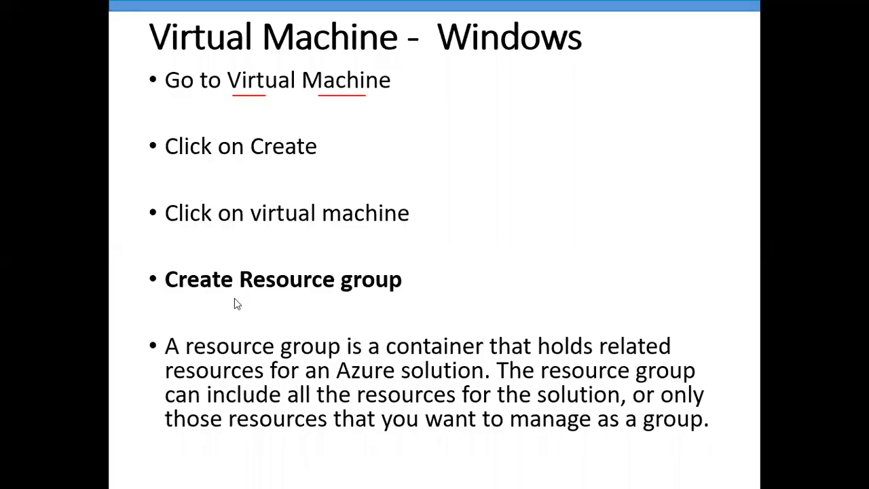
Find and open the presentation "04. Azure Administrator Associate - Subscription" from the Azure administrator course folder.
key("super+e")
left_click(132, 194)
left_click(163, 186)
double_click(163, 186)
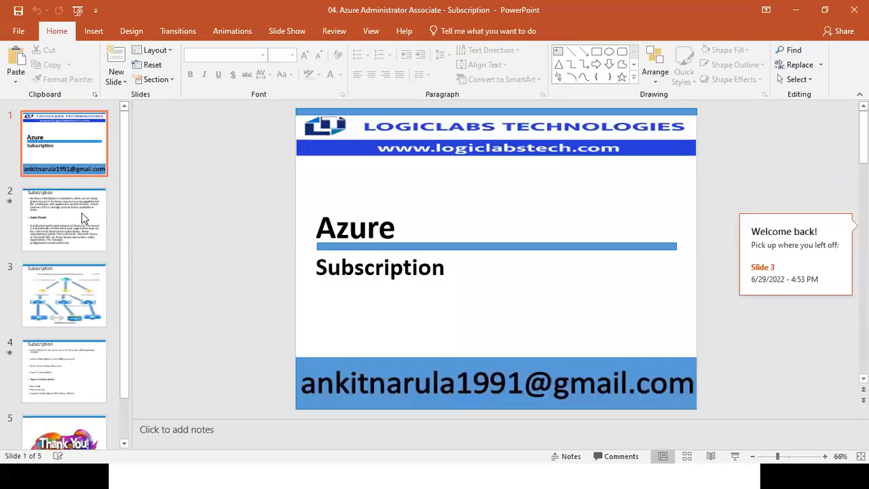
Start the slide show from slide 3, the Subscription hierarchy diagram, and activate the annotation pen.
key("Down")
key("Down")
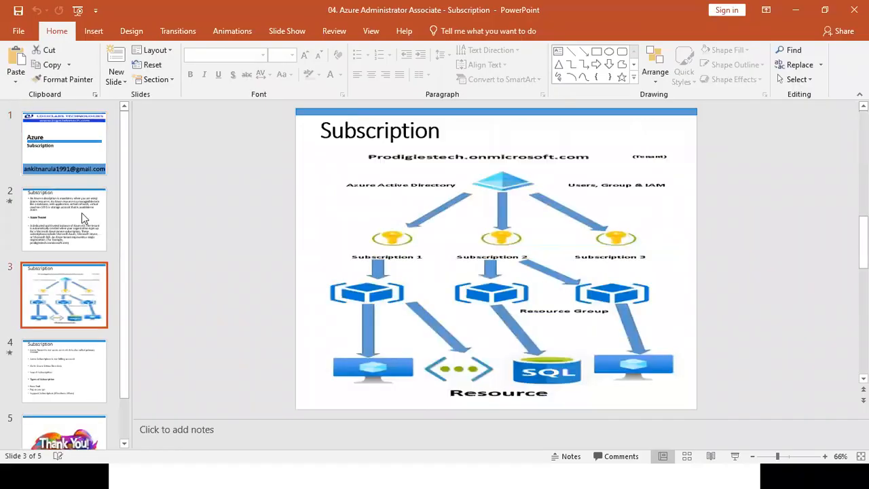
key("shift+F5")
key("ctrl+p")
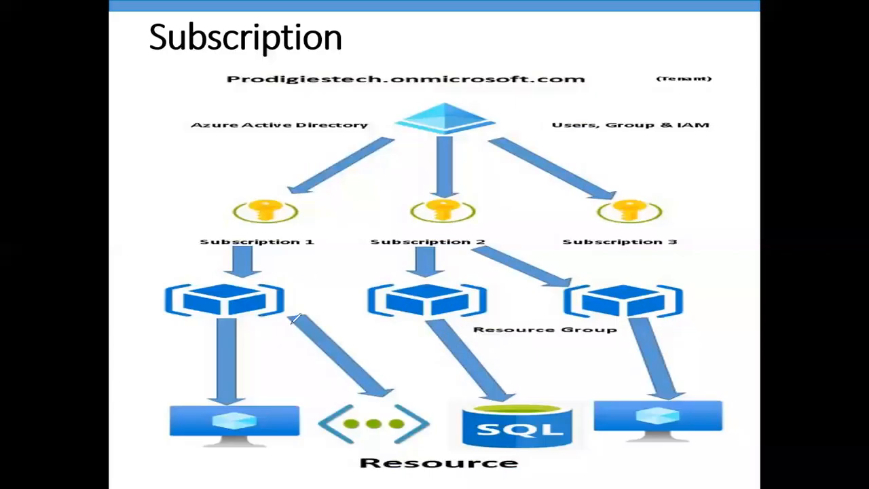
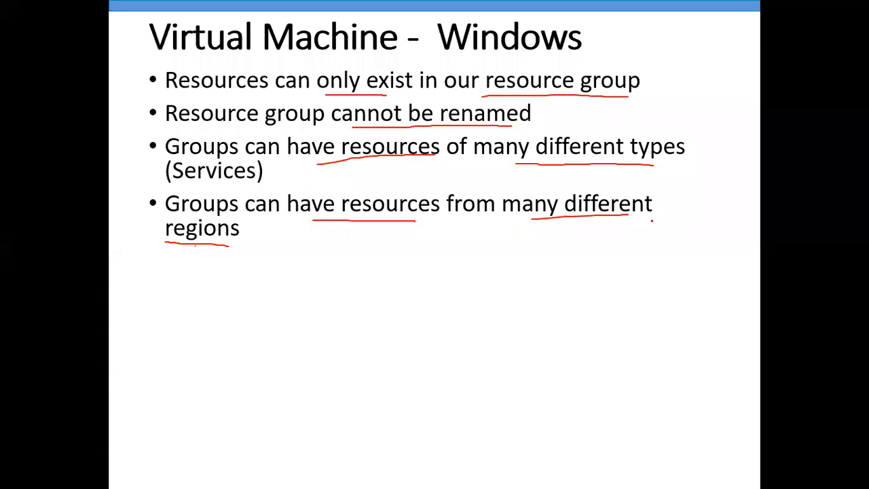
Tick the bullet about resources from many different regions, reveal the bullets about creating a resource group, and switch to the Azure portal.
key("Right")
left_click_drag(618, 224, 698, 213)
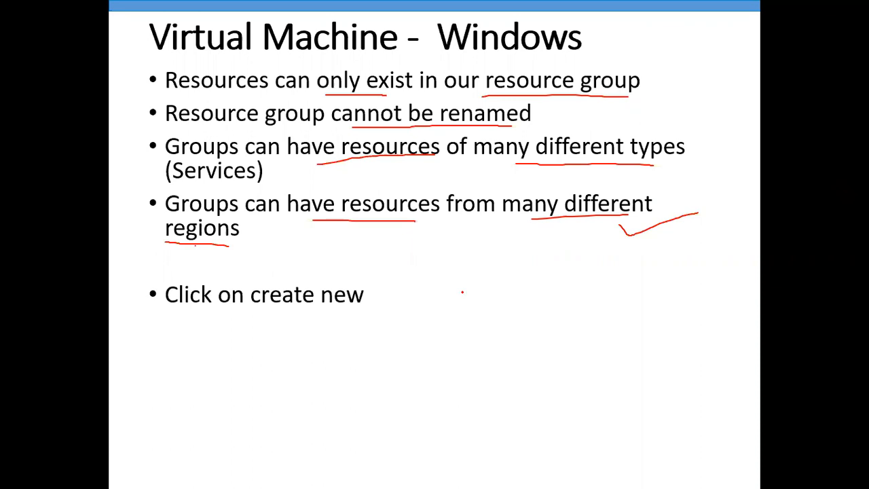
key("Right")
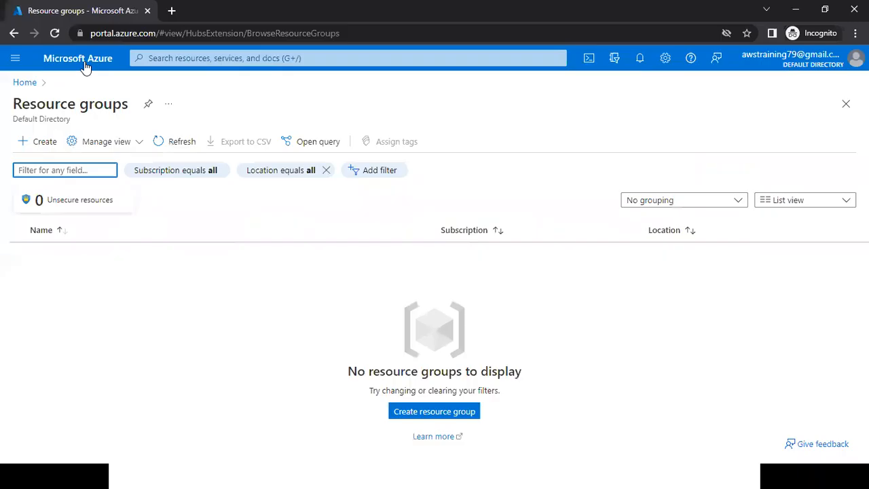
left_click(81, 60)
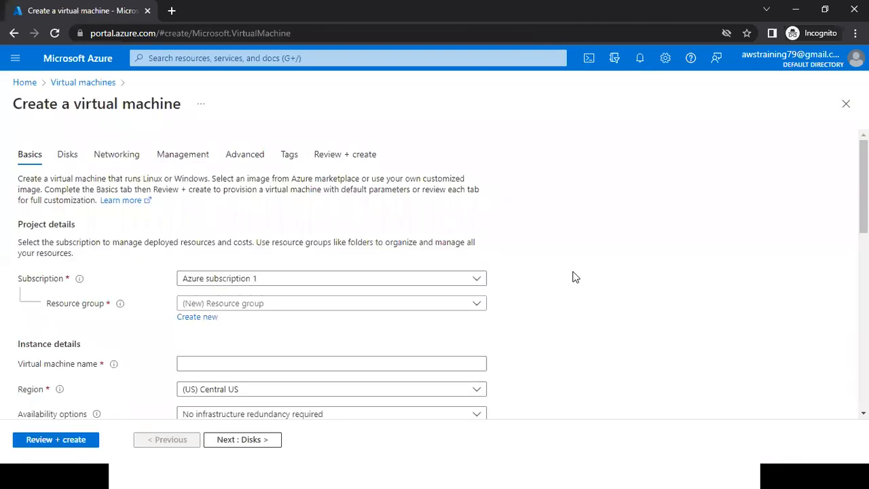
Mark the Region label, circle Central US and underline beside the Create new link with the pen, and clear the annotations.
scroll(572, 276, "down", 1)
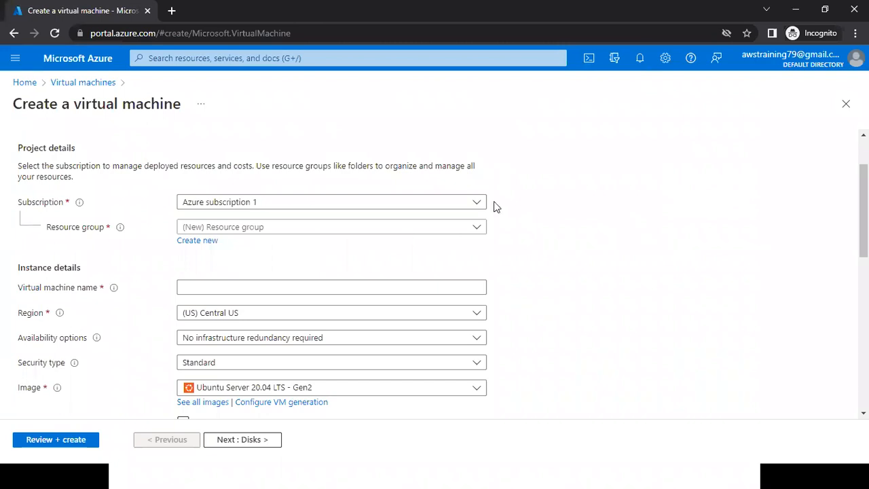
left_click_drag(76, 313, 122, 313)
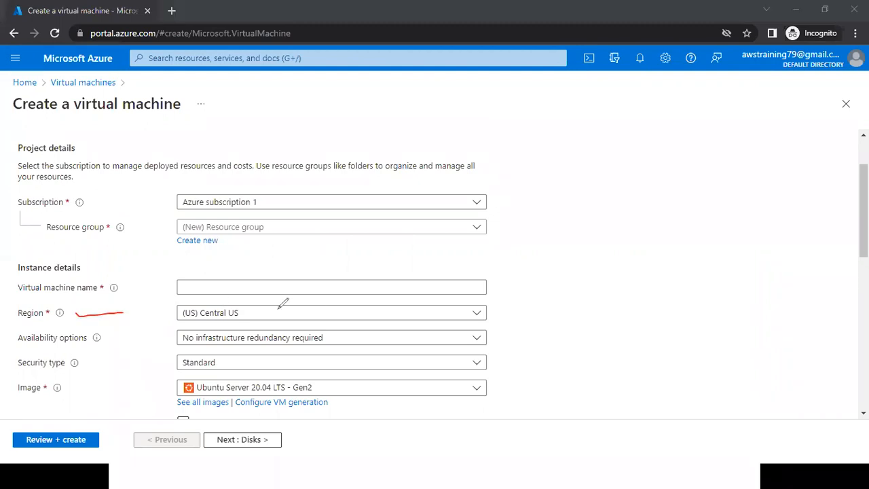
left_click_drag(176, 315, 238, 303)
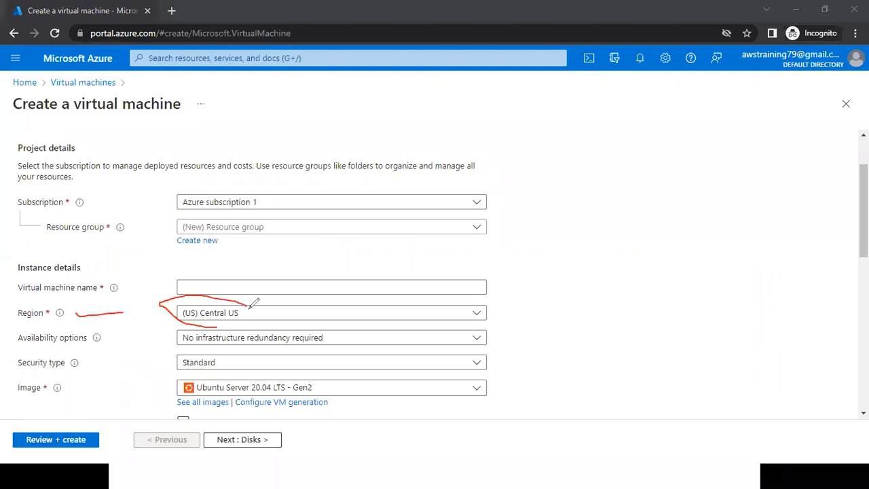
left_click_drag(243, 248, 305, 241)
left_click(575, 115)
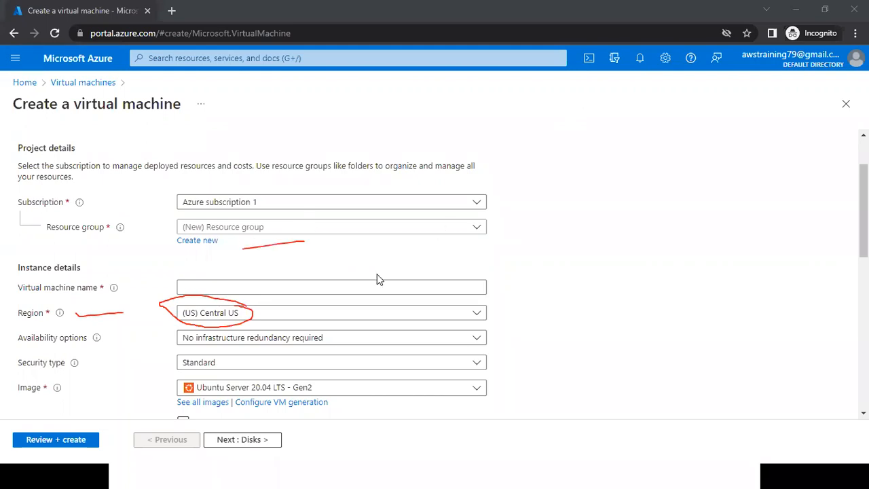
Set the virtual machine's region to (US) East US after filtering the regions by "ea".
left_click(272, 319)
type("ea")
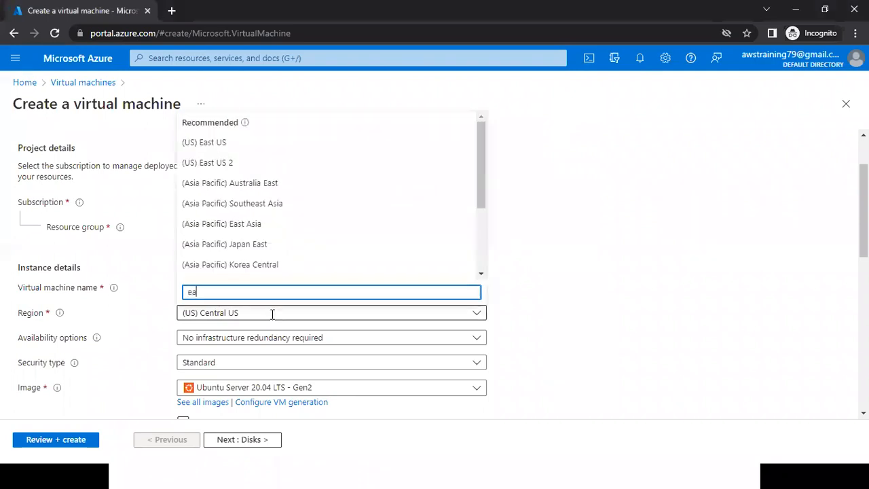
left_click(484, 241)
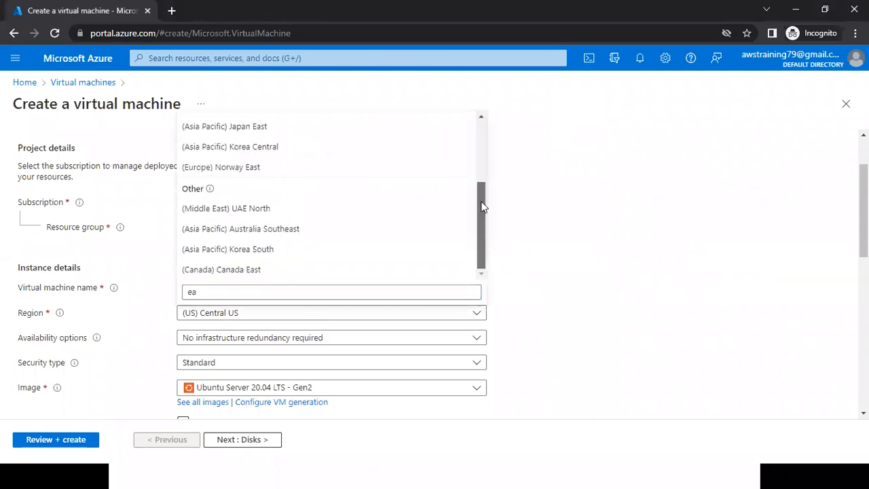
scroll(464, 168, "up", 3)
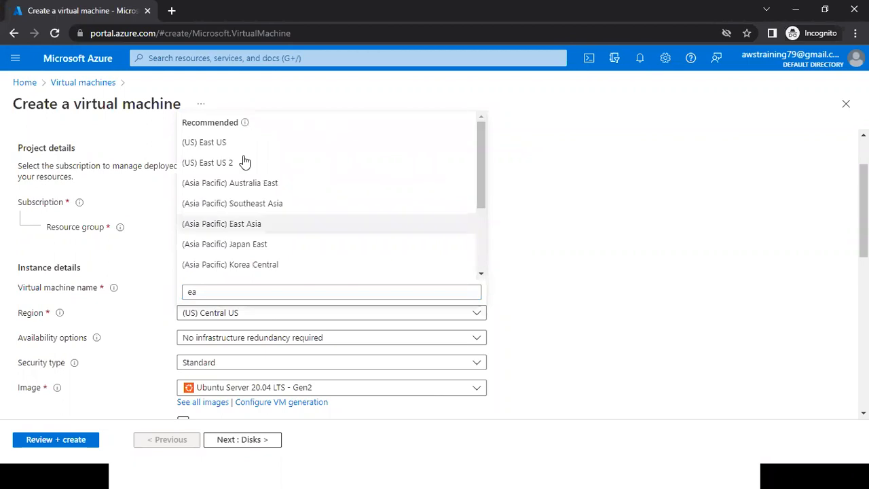
left_click(223, 145)
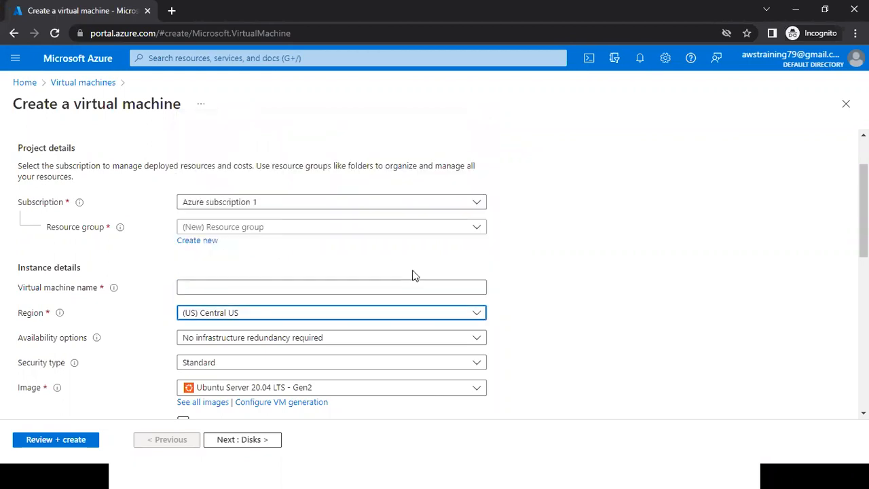
Write the name Group-91 in the Azure Batch 91 Notepad file and create a new resource group with that name in the portal.
left_click(197, 241)
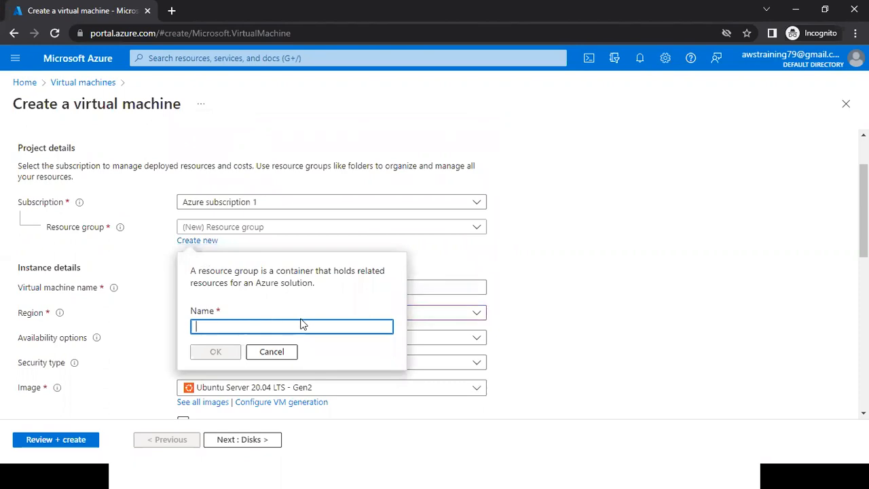
key("alt+Tab")
key("BackSpace")
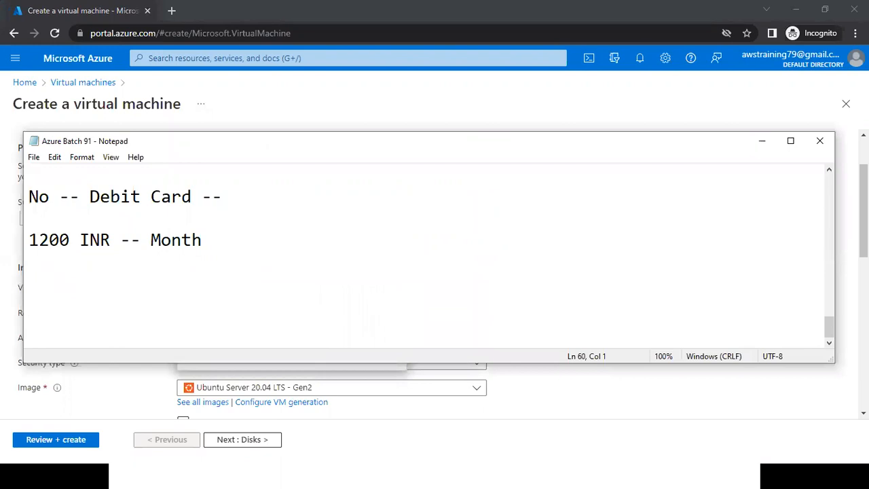
type("Group")
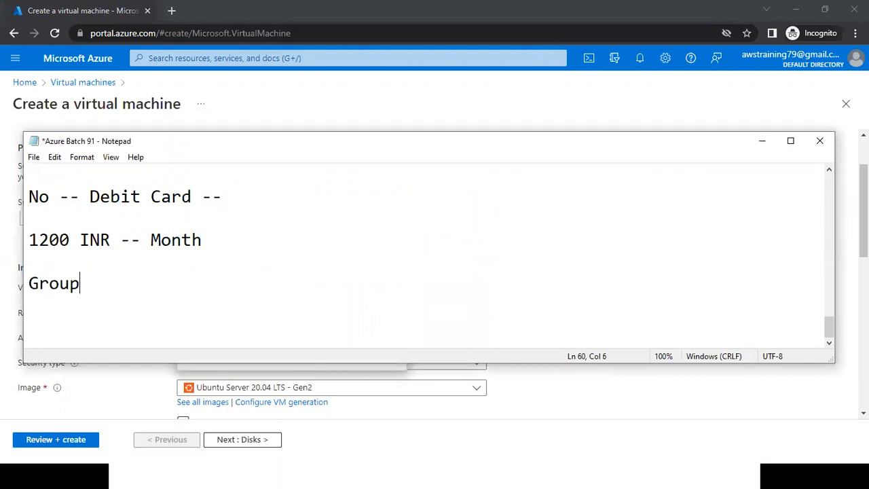
type("-91")
key("shift+Home")
key("ctrl+c")
key("alt+Tab")
key("ctrl+v")
left_click(215, 352)
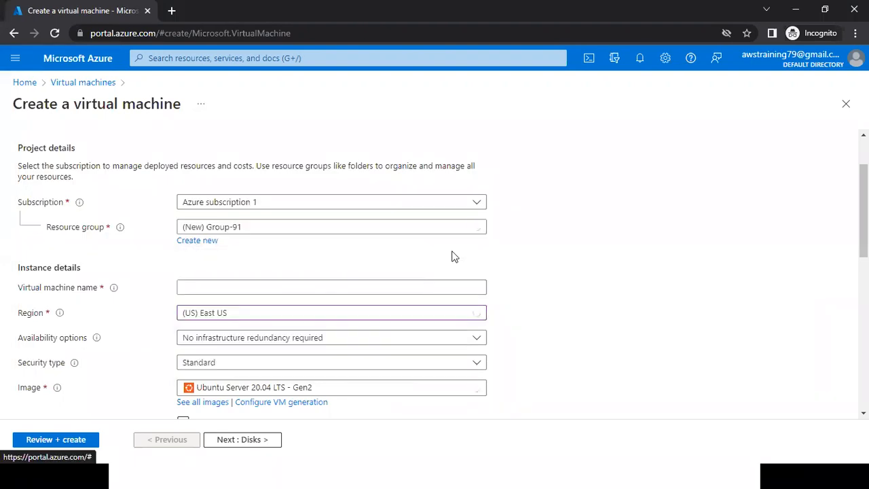
Add the virtual machine name VM-91-Win on a new line below Group-91 in the Notepad file.
scroll(543, 279, "down", 1)
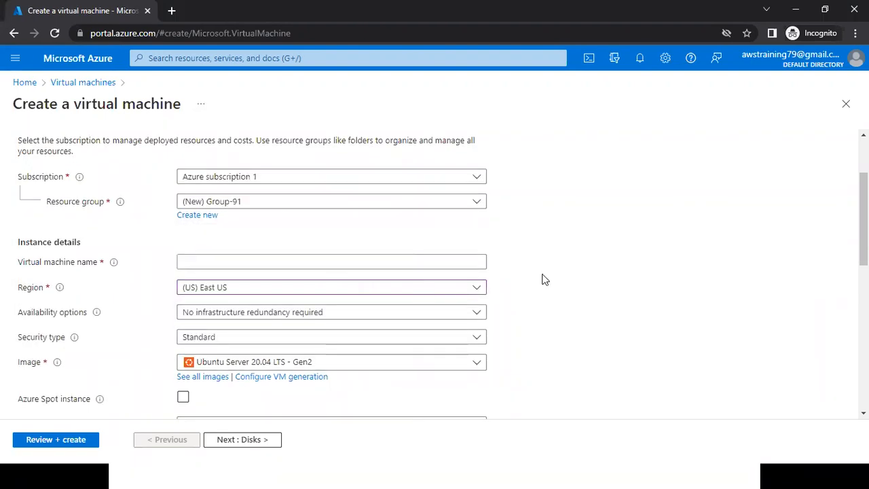
left_click(263, 263)
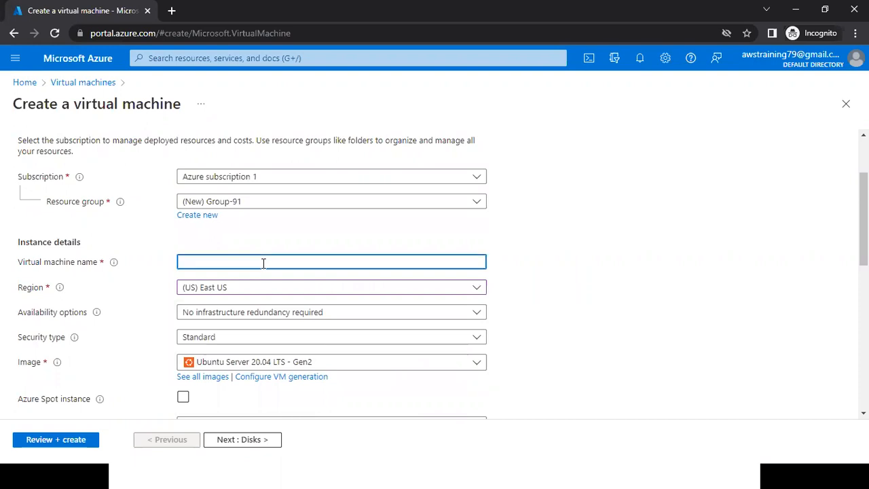
key("alt+Tab")
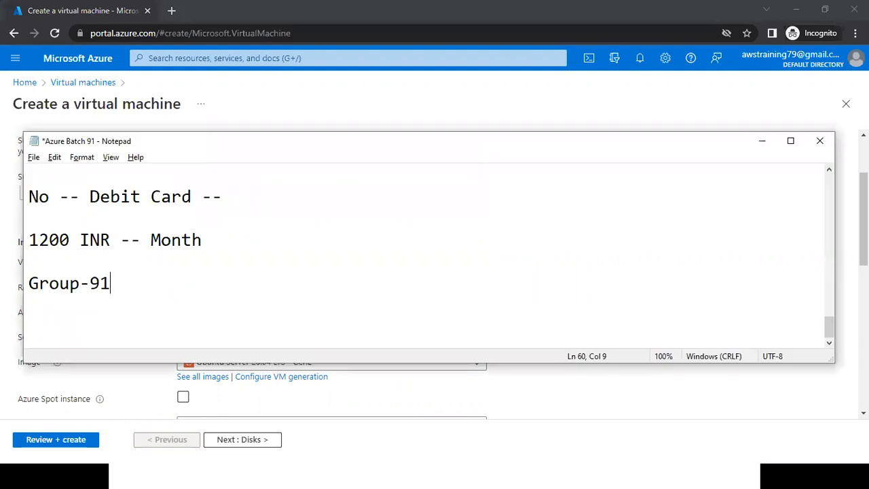
key("Return")
type("VM-91")
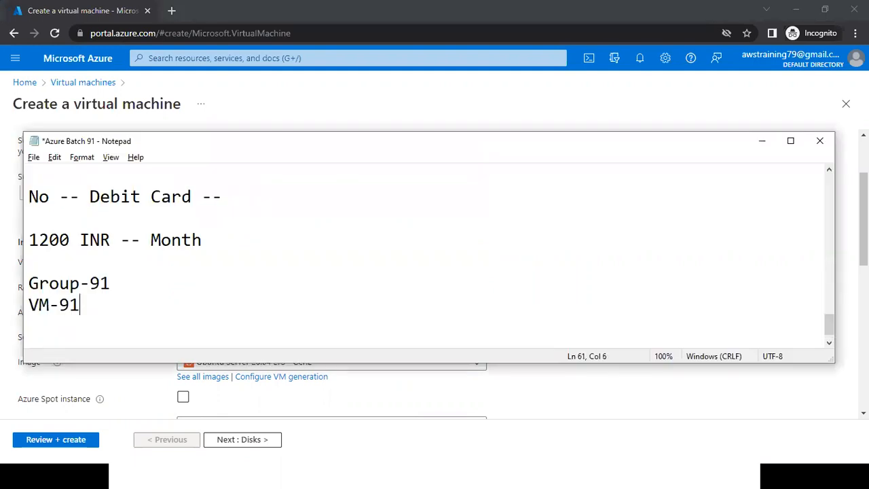
type("-Win")
Copy VM-91-Win from the Notepad notes into the virtual machine name in the portal.
key("ctrl+shift+Left")
key("ctrl+shift+Left")
key("ctrl+shift+Left")
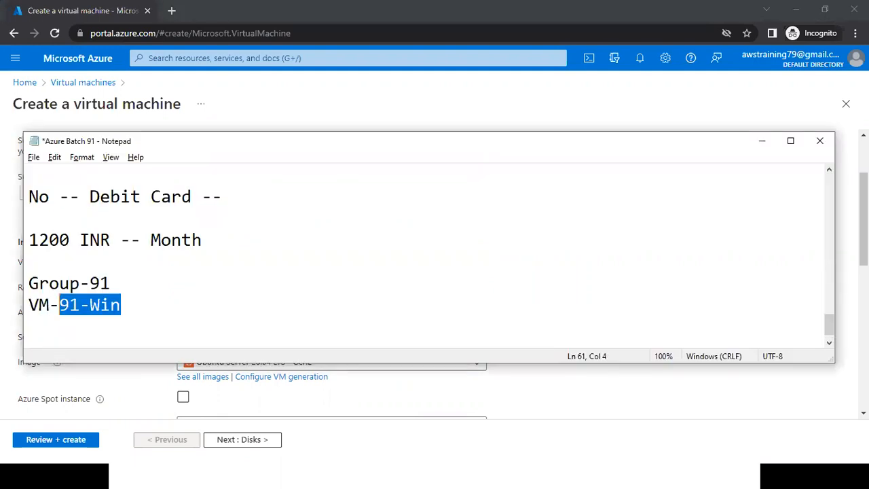
key("ctrl+shift+Left")
key("alt+Tab")
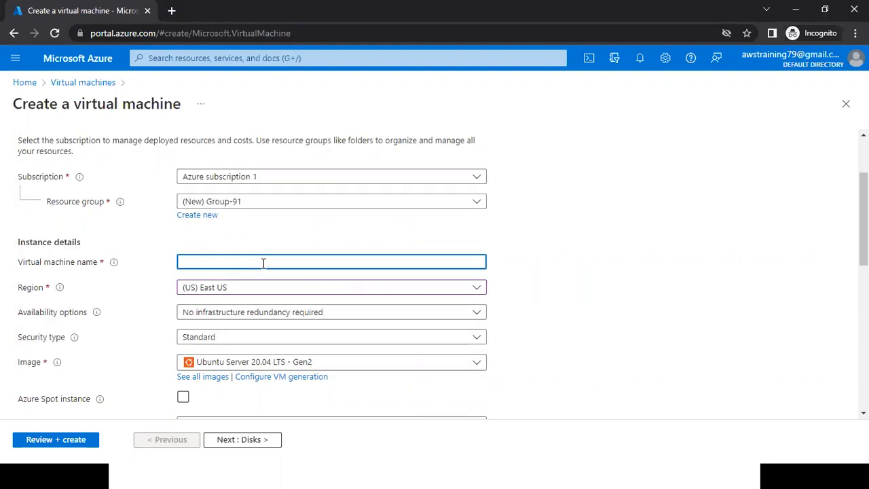
key("ctrl+v")
left_click(42, 293)
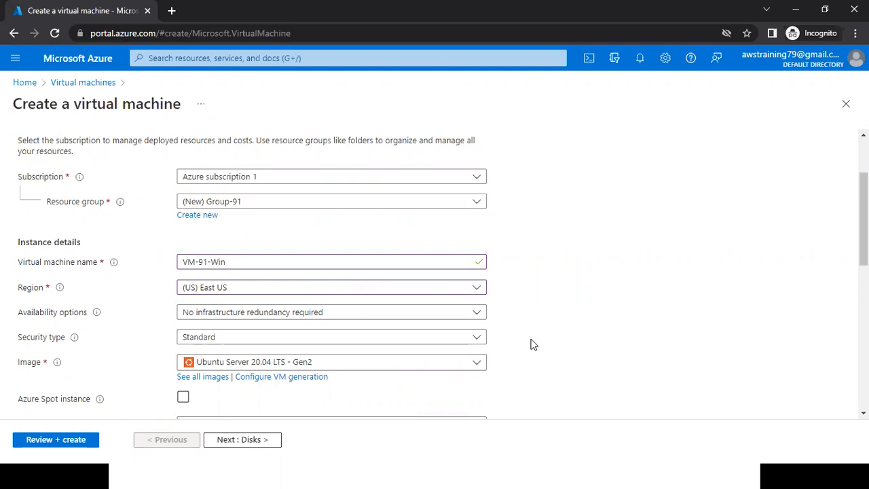
Try to set the virtual machine's image to Windows Server 2019 Datacenter - Gen2.
scroll(543, 348, "down", 1)
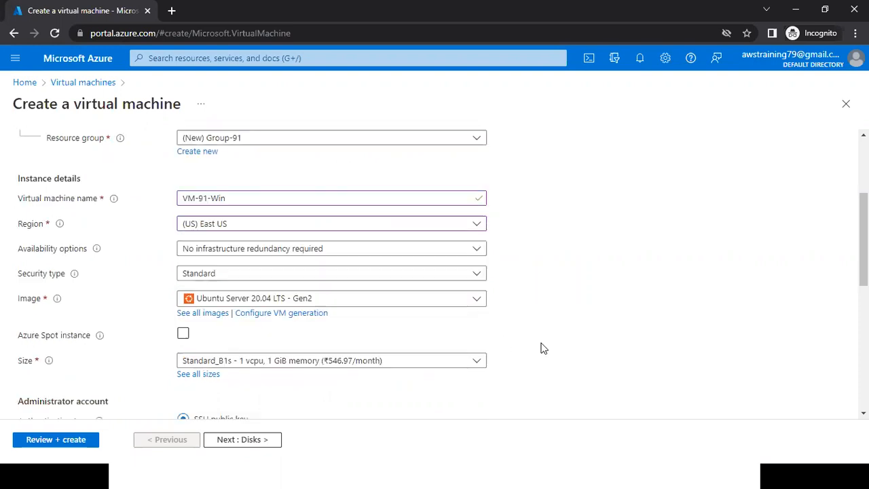
scroll(204, 267, "down", 1)
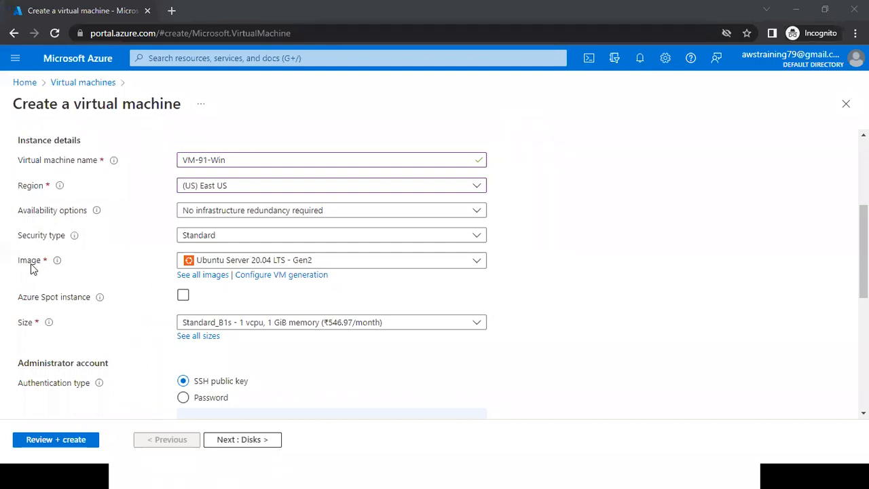
left_click(280, 264)
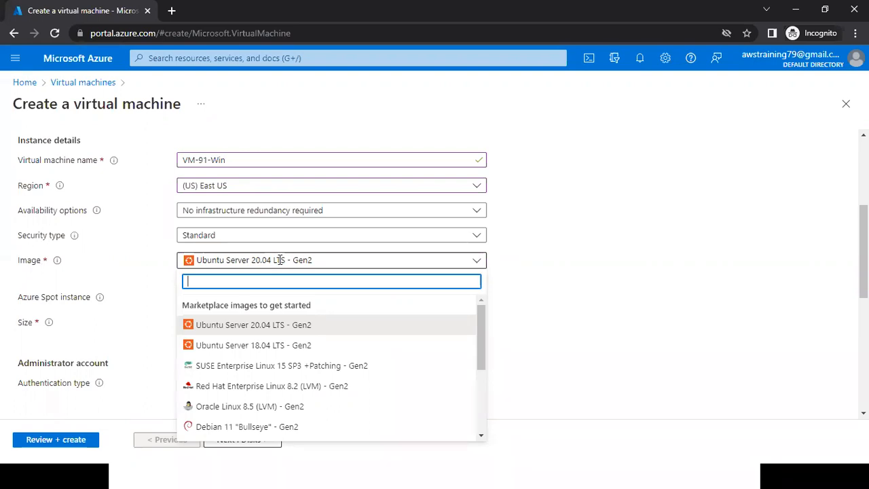
mouse_move(483, 329)
left_mouse_down()
mouse_move(483, 363)
mouse_move(483, 320)
left_mouse_up()
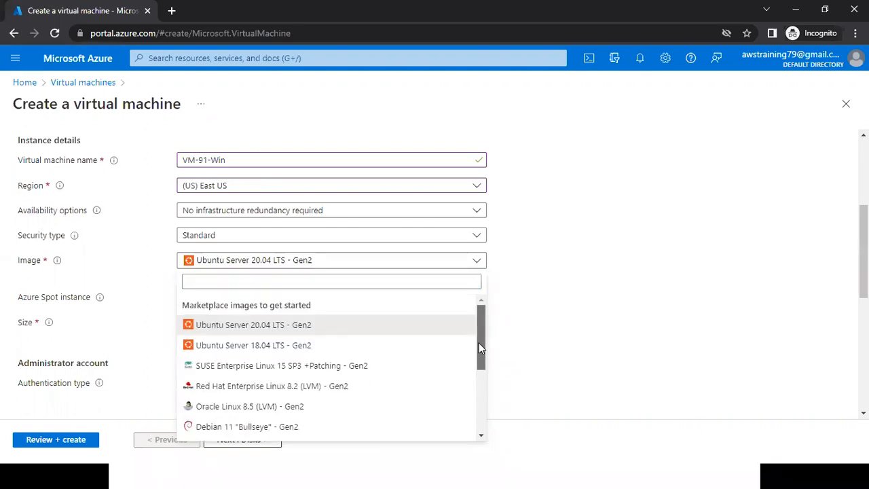
scroll(479, 370, "down", 1)
left_click_drag(475, 365, 473, 364)
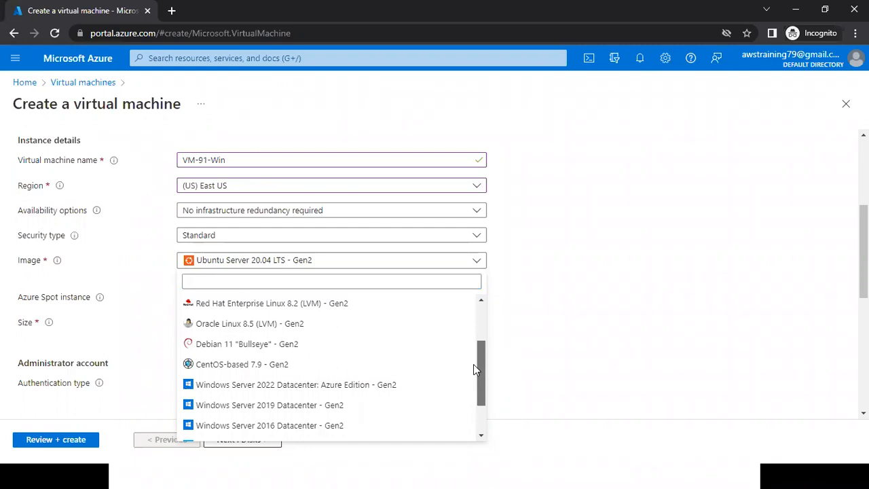
scroll(479, 364, "up", 1)
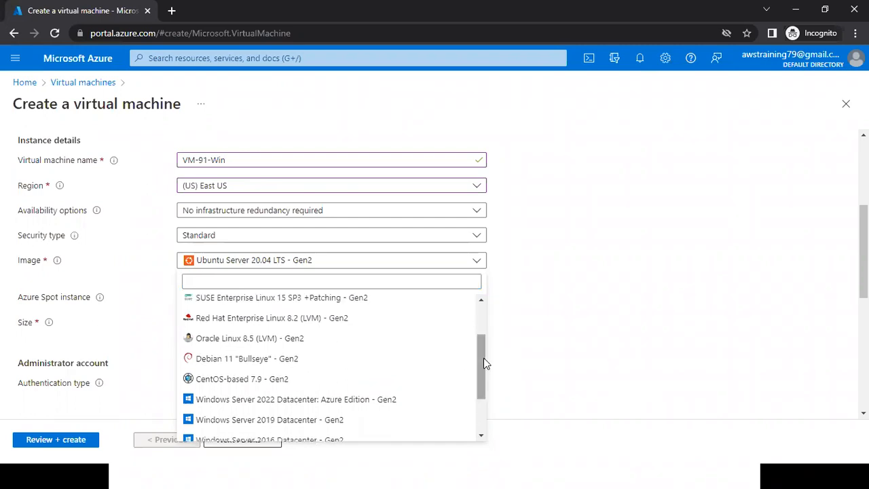
scroll(357, 409, "down", 2)
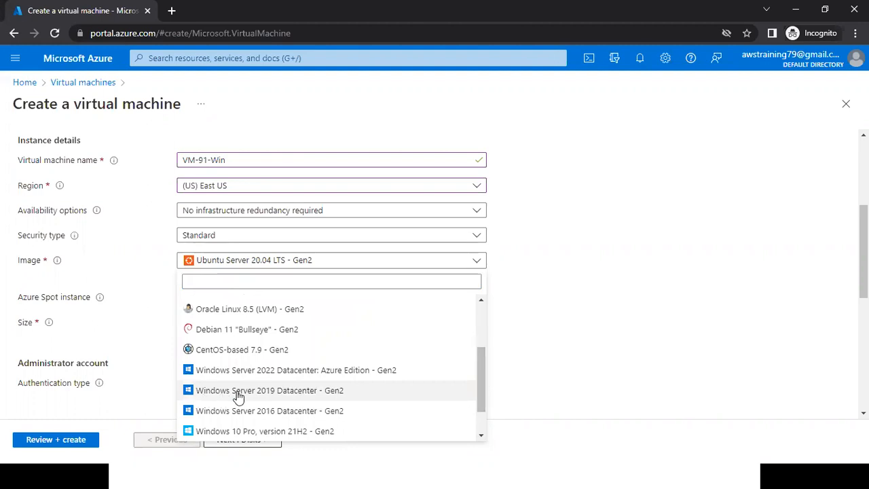
left_click(225, 391)
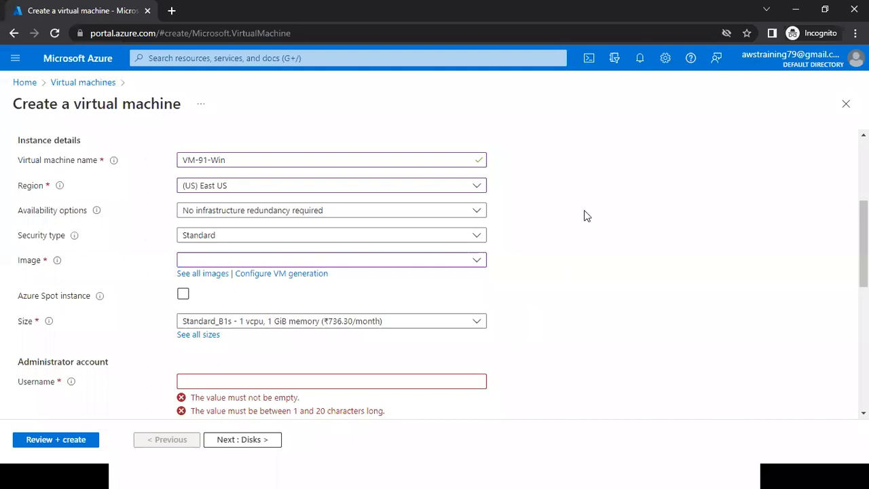
Try again to choose Windows Server 2019 Datacenter - Gen2 from the marketplace images for the virtual machine.
left_click(430, 264)
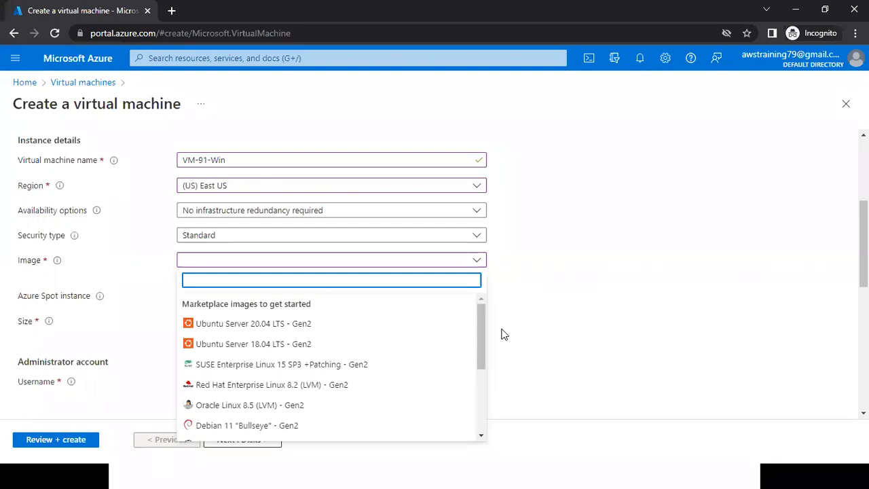
left_click_drag(485, 319, 462, 382)
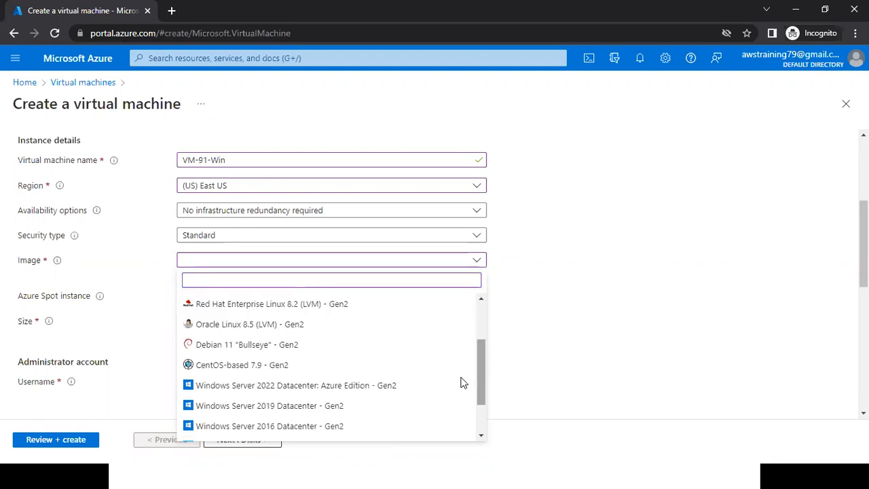
left_click(427, 265)
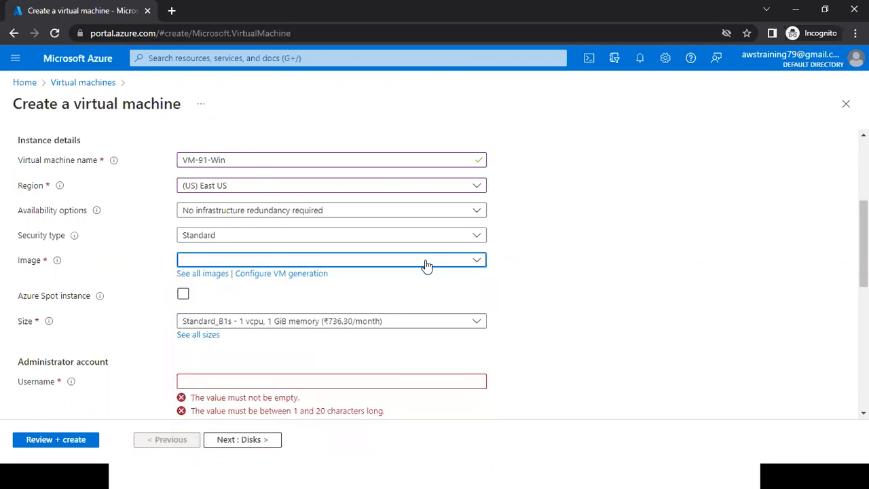
left_click(426, 265)
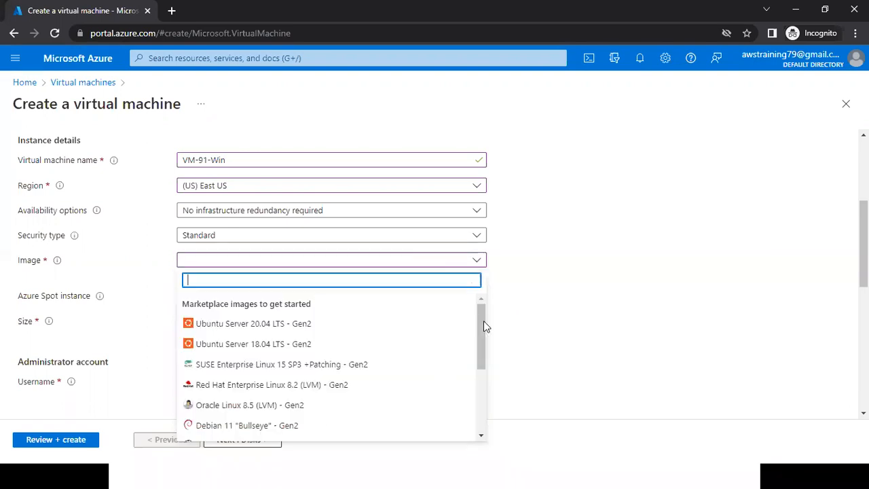
left_click_drag(483, 323, 483, 350)
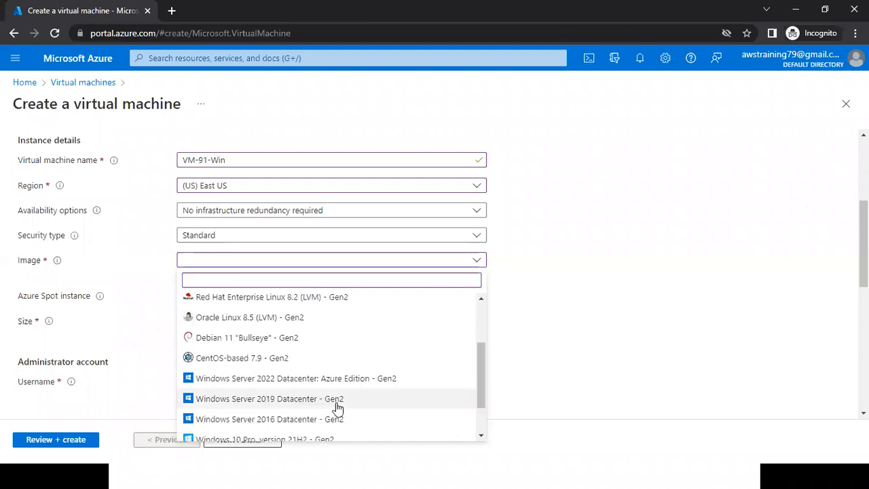
left_click(312, 399)
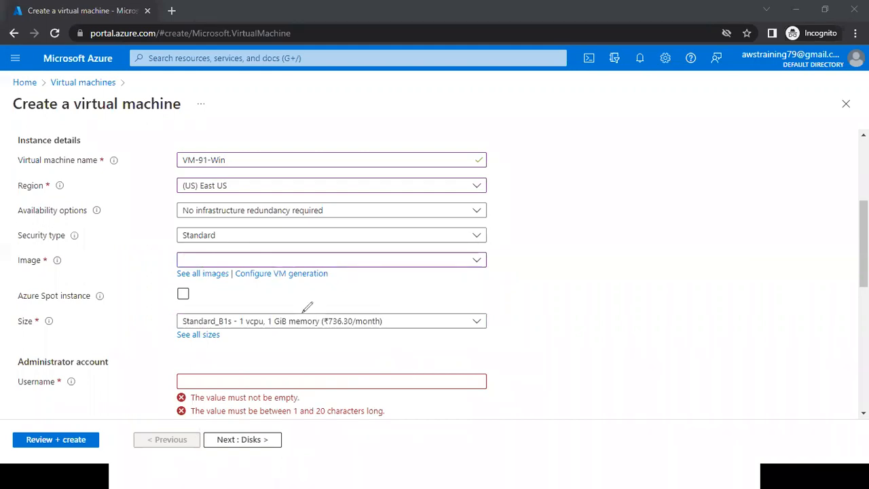
Circle and underline the Image field with the red screen pen and clear the annotation.
mouse_move(191, 246)
left_mouse_down()
mouse_move(179, 238)
mouse_move(162, 271)
mouse_move(182, 281)
left_mouse_up()
left_click_drag(465, 246, 515, 268)
left_click_drag(422, 270, 417, 275)
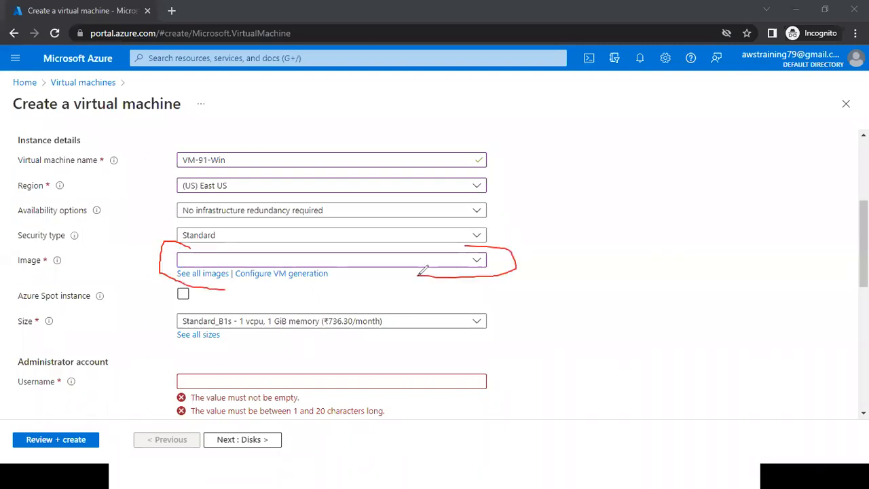
left_click_drag(230, 263, 397, 262)
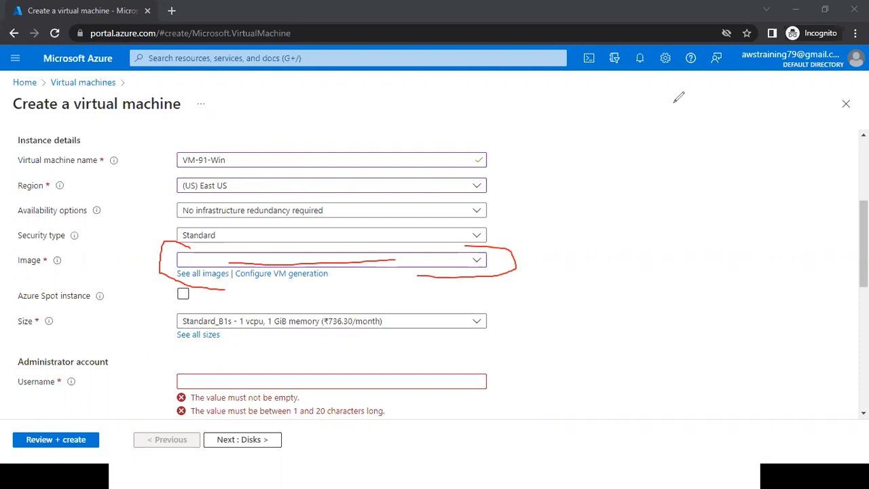
key("Escape")
Set the virtual machine's image to Windows Server 2019 Datacenter - Gen2.
left_click(337, 259)
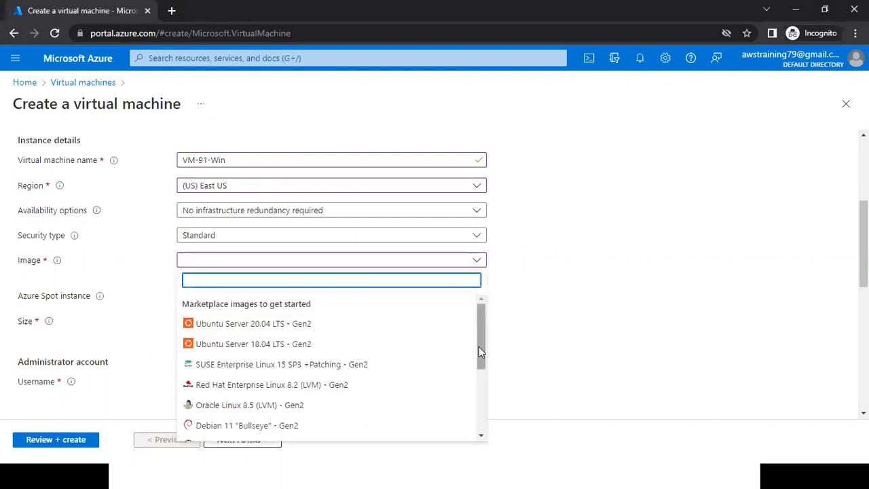
scroll(478, 346, "down", 1)
scroll(275, 406, "down", 1)
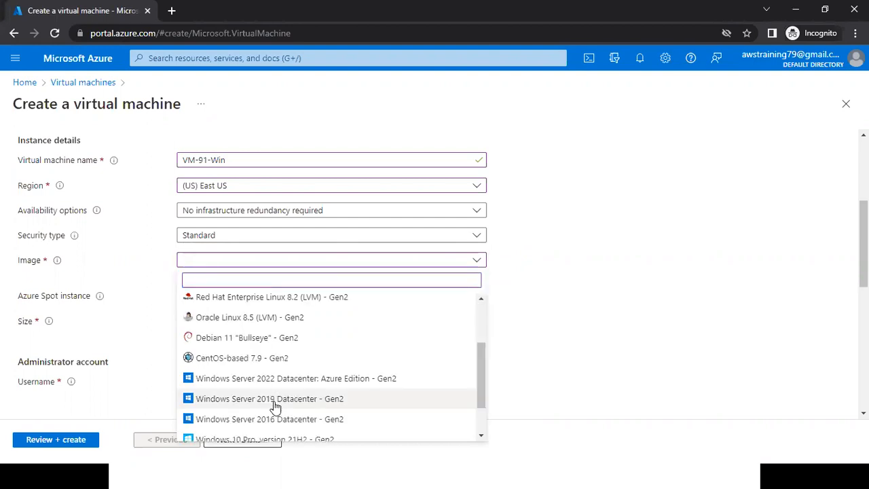
left_click(274, 402)
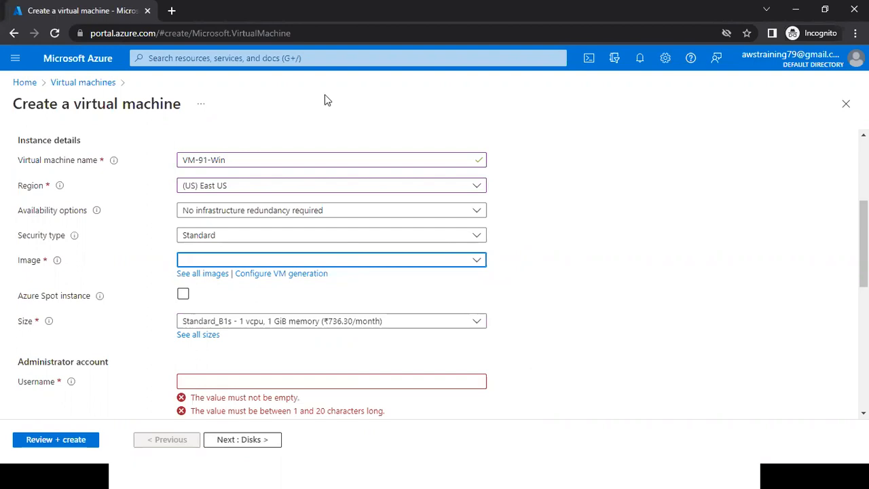
Switch to the Azure Batch 91 Notepad file and add lines RAM and CPU below VM-91-Win, with HDD after a blank line.
scroll(547, 151, "up", 3)
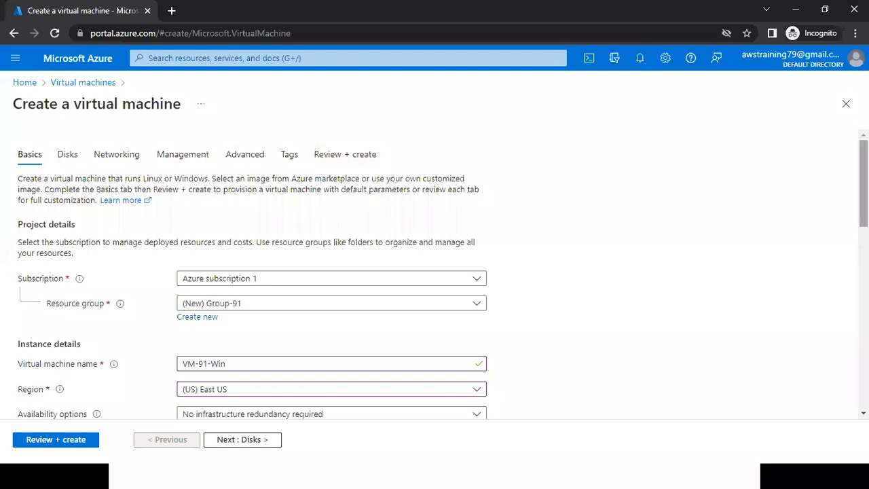
scroll(545, 242, "down", 3)
scroll(396, 277, "down", 1)
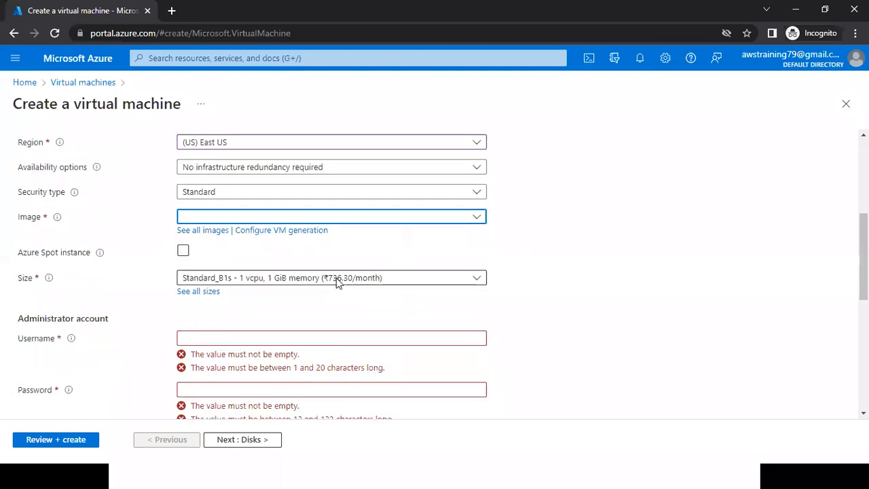
key("alt+Tab")
key("alt+Tab")
scroll(336, 277, "down", 1)
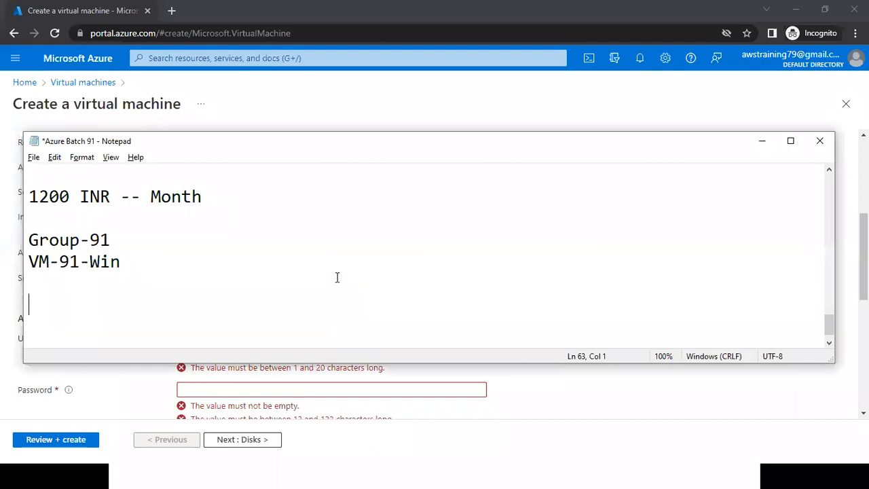
type("RAM")
key("Return")
type("CPU")
key("Return")
key("Return")
type("H")
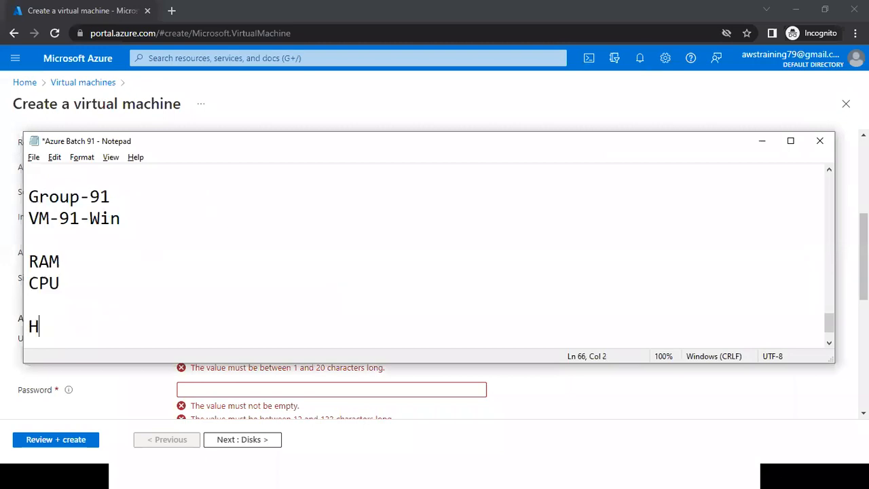
type("DD")
Highlight the RAM and CPU lines together, the HDD line, and the CPU line in the notes to review these components.
key("Up")
key("Up")
key("Up")
key("shift+Down")
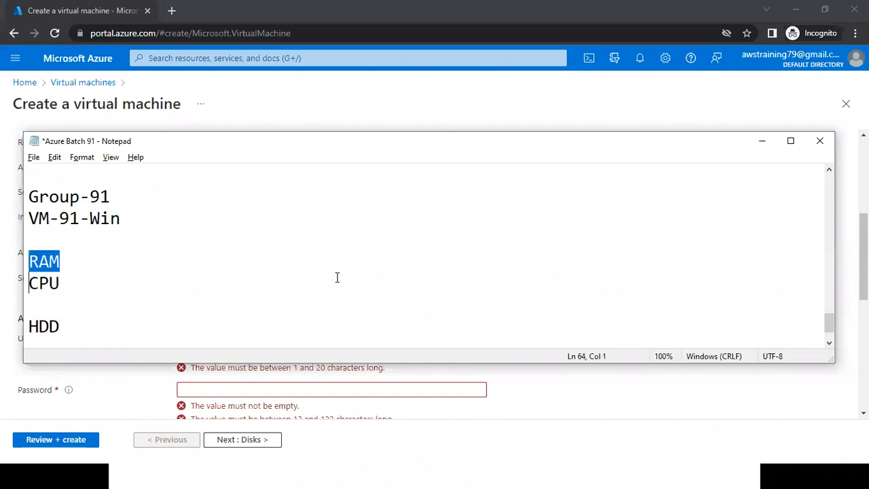
key("shift+End")
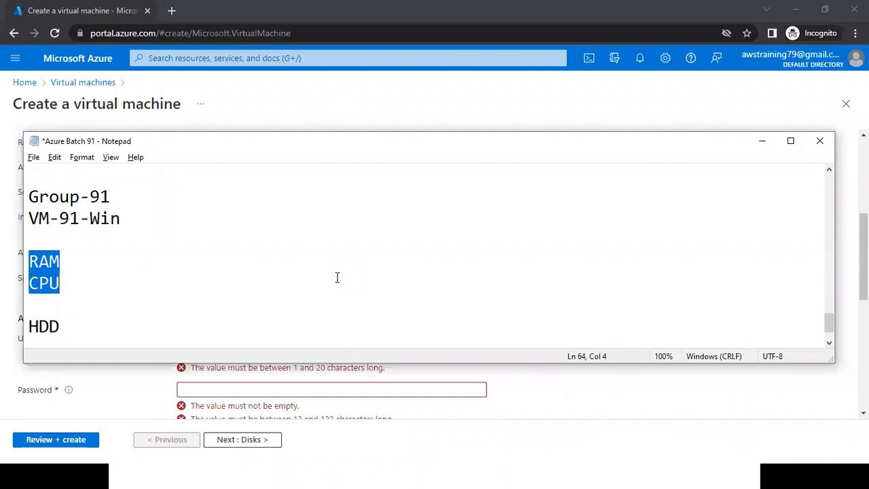
left_click(220, 281)
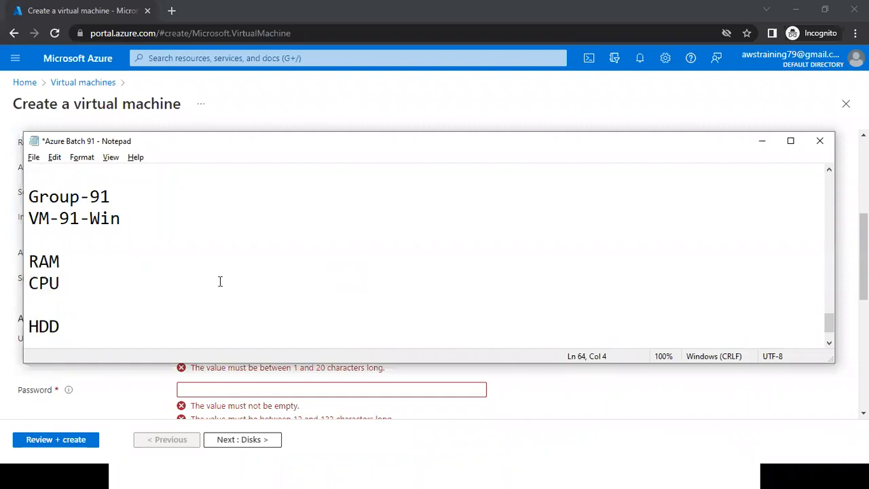
key("Up")
key("Home")
key("shift+Down")
key("shift+Down")
key("shift+Left")
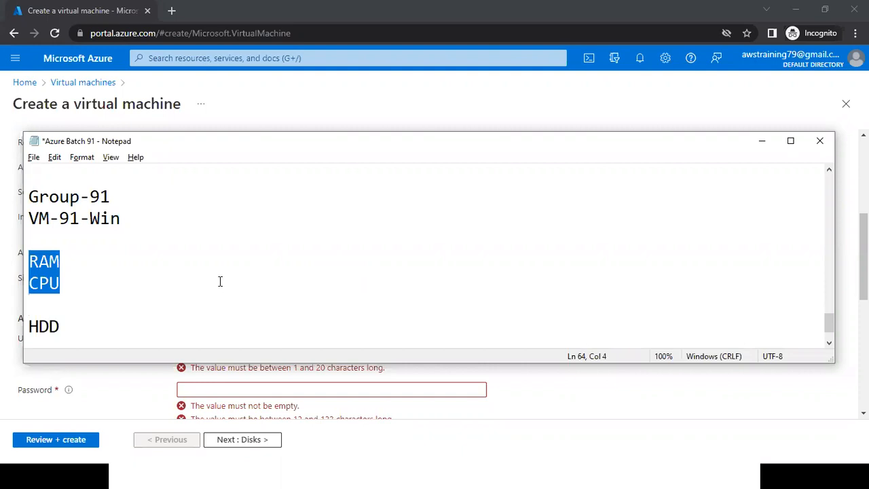
key("Down")
key("Down")
key("shift+Home")
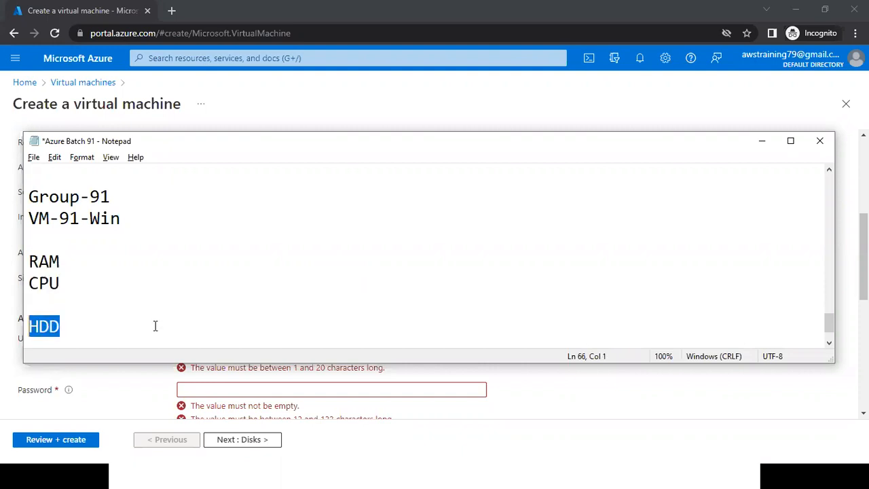
left_click(105, 260)
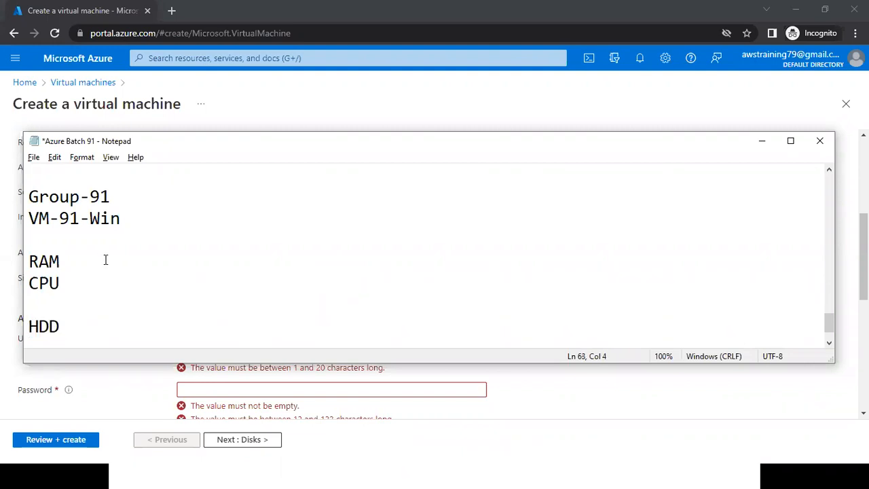
key("Down")
key("shift+Home")
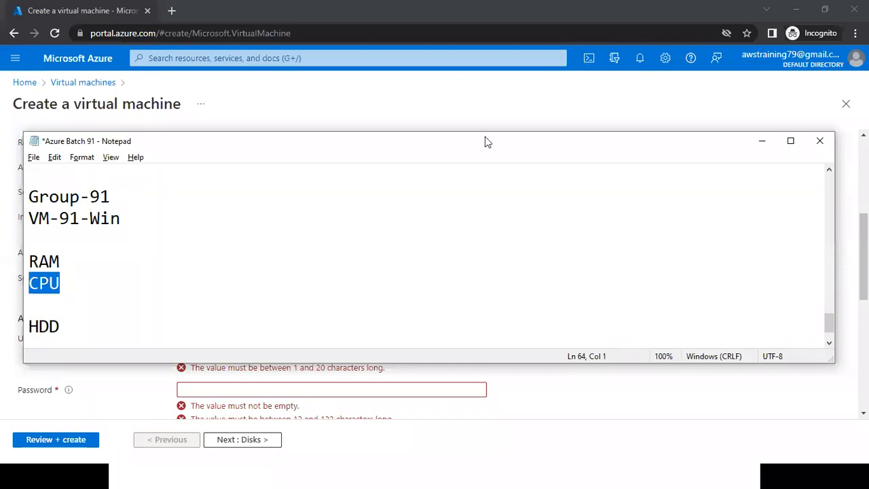
Check the portal's Standard_B1s size, complete the notes as "CPU -- 1" and "RAM -- 1", and save the Notepad file.
key("alt+Tab")
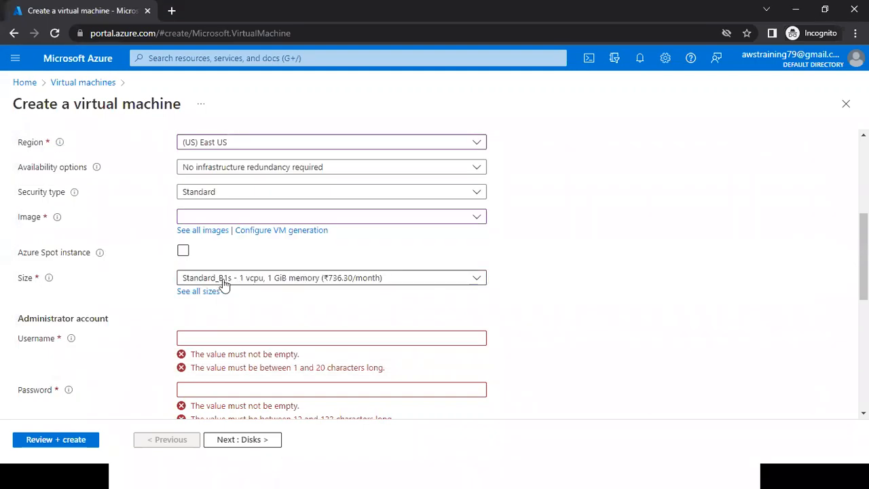
key("alt+Tab")
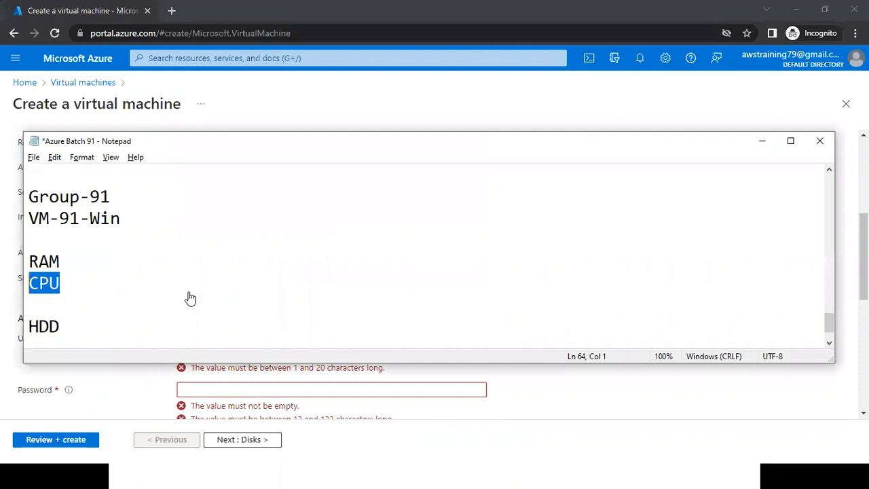
key("alt+Tab")
key("alt+Tab")
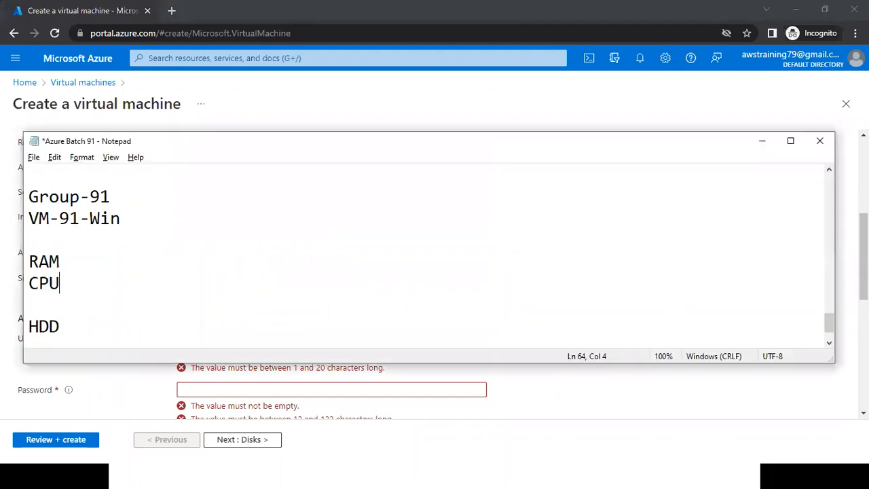
type("-")
key("alt+Tab")
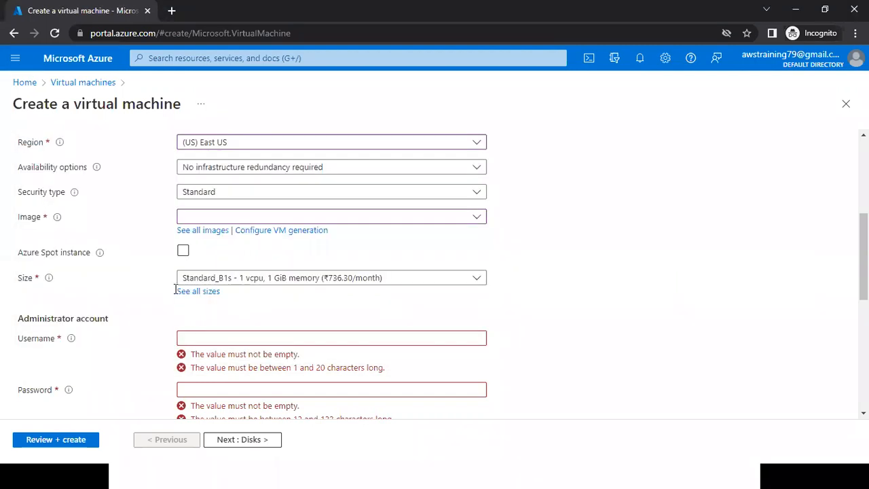
key("alt+Tab")
type("- 1")
key("Up")
type("--")
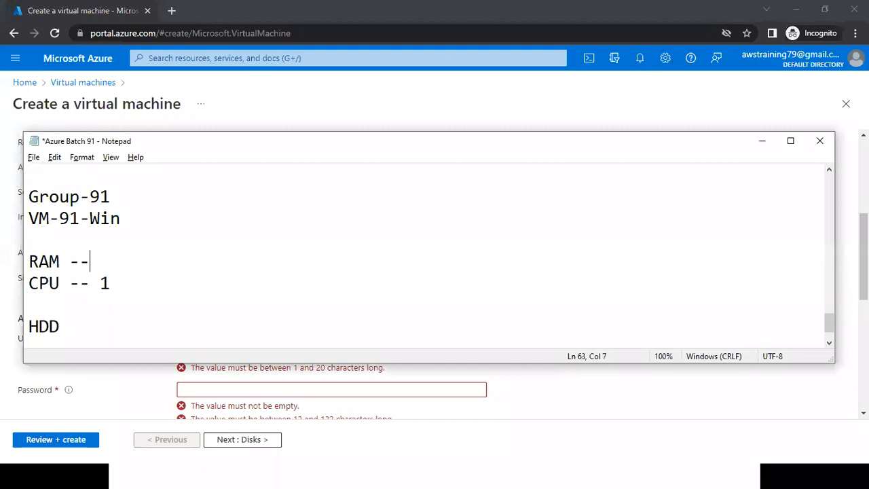
type(" 1")
key("ctrl+s")
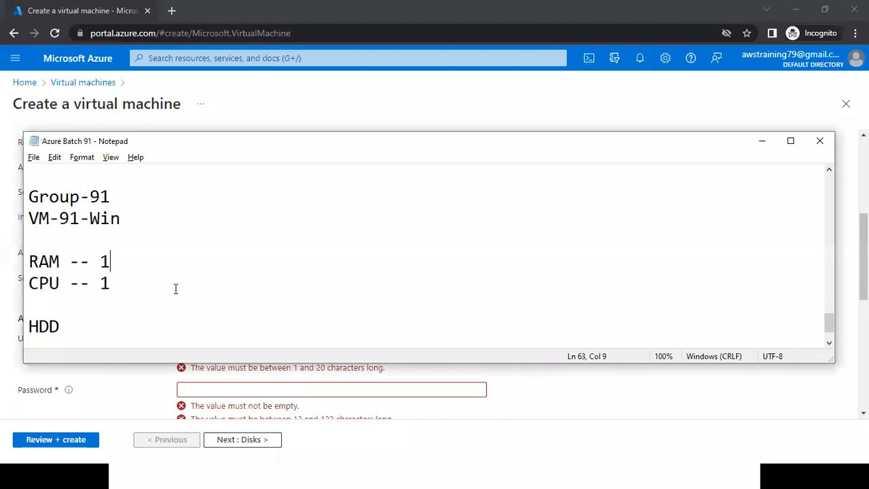
Return to the portal and open the full list of virtual machine sizes from the size setting.
key("alt+Tab")
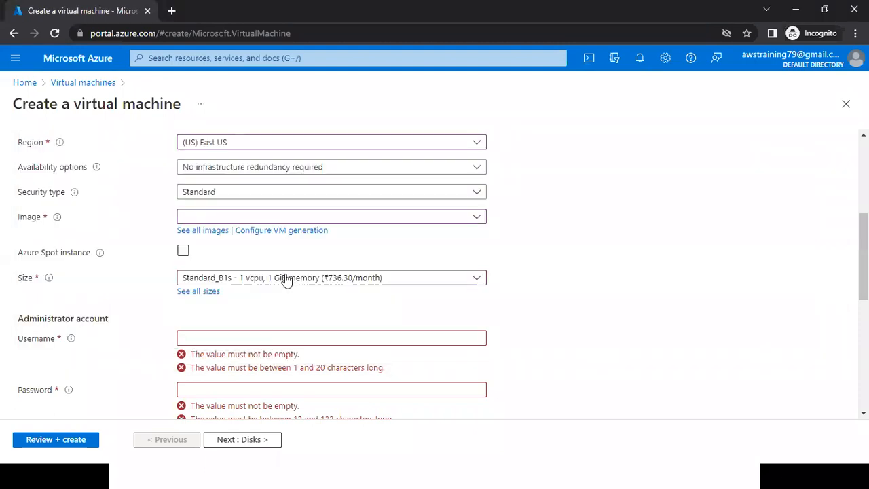
left_click(287, 277)
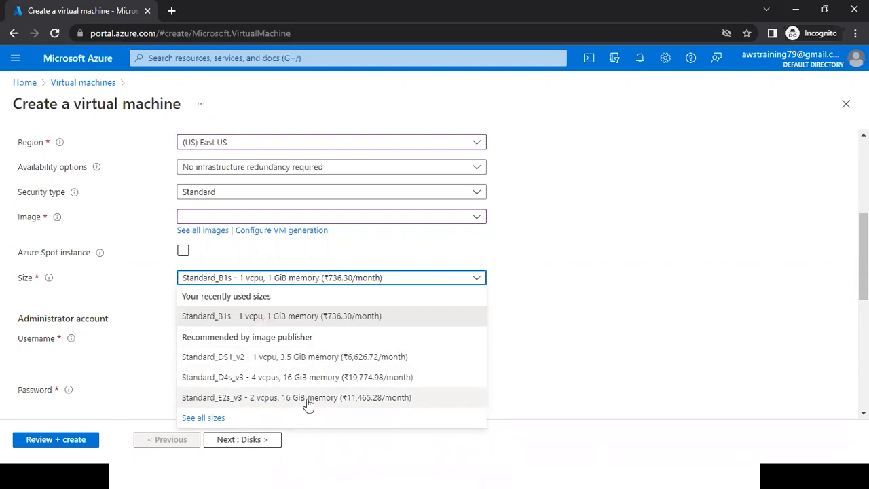
left_click(209, 418)
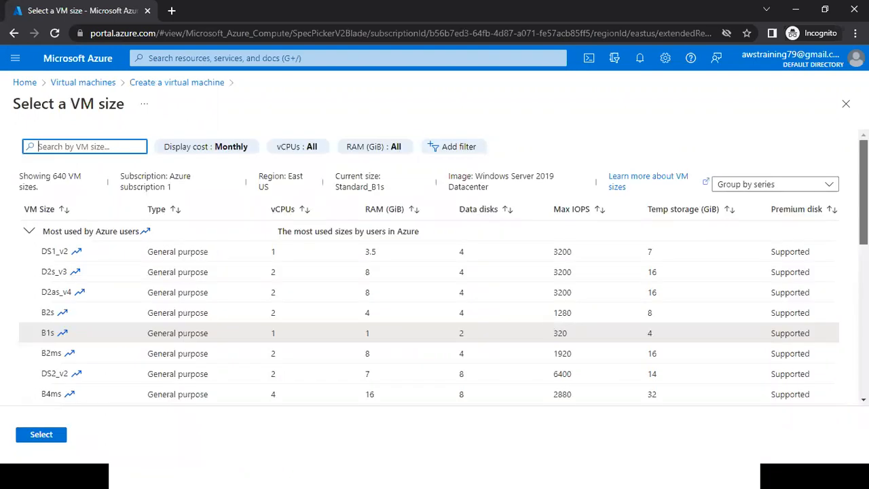
Examine the available VM size series, including the individual sizes in E-Series v4.
scroll(428, 272, "down", 3)
scroll(429, 271, "down", 3)
scroll(429, 271, "up", 2)
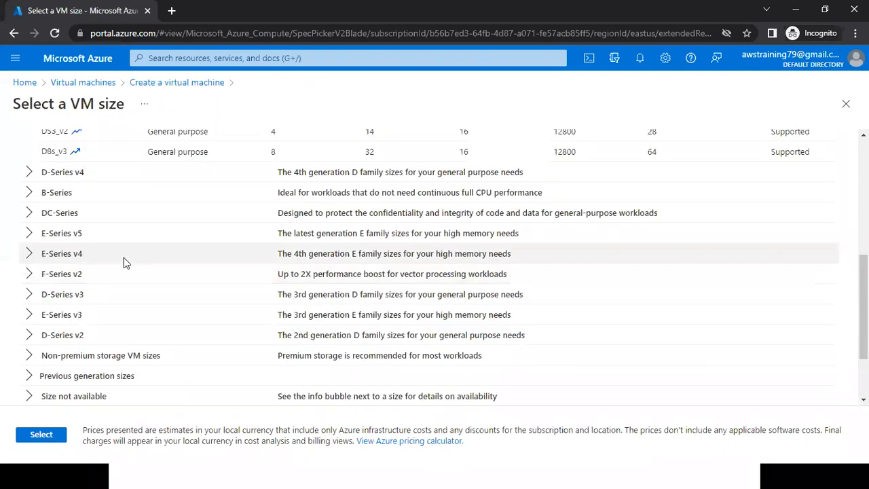
left_click(29, 254)
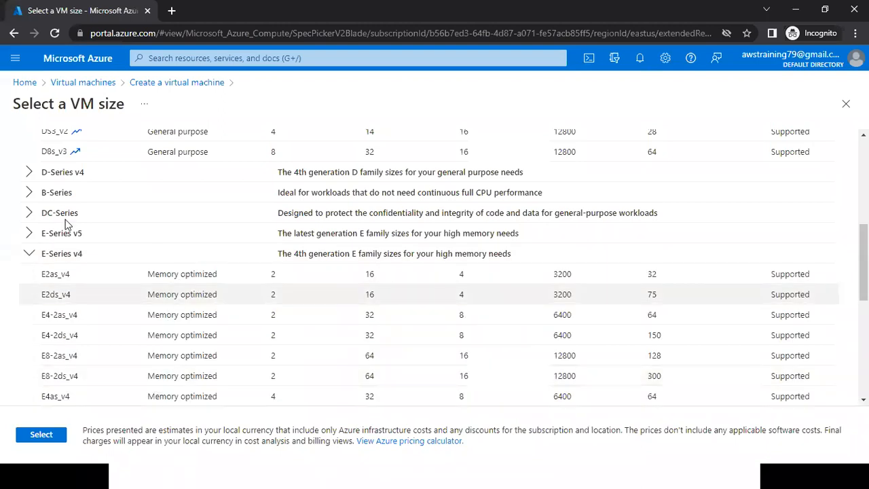
left_click(29, 255)
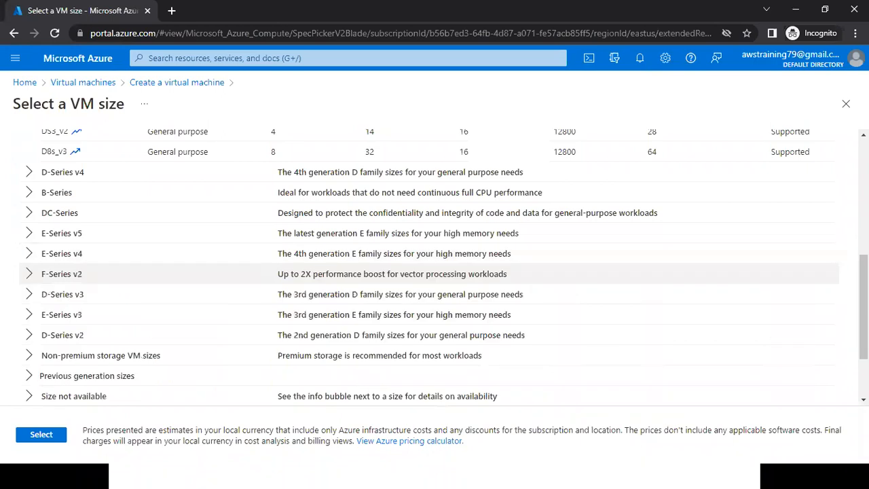
scroll(444, 266, "up", 1)
scroll(444, 265, "up", 2)
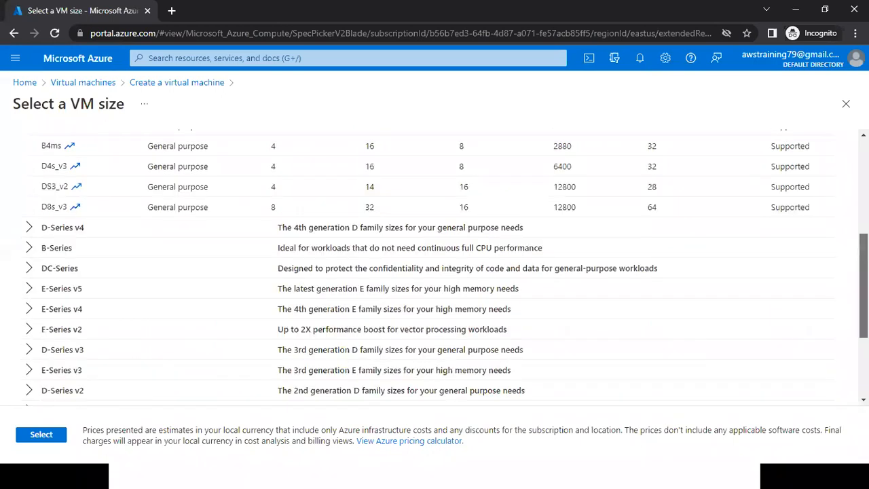
Open the "Azure - Administrator Associate - PPT" folder in File Explorer and the presentation "01. Azure Administrator Associate - Introduction".
scroll(443, 331, "up", 5)
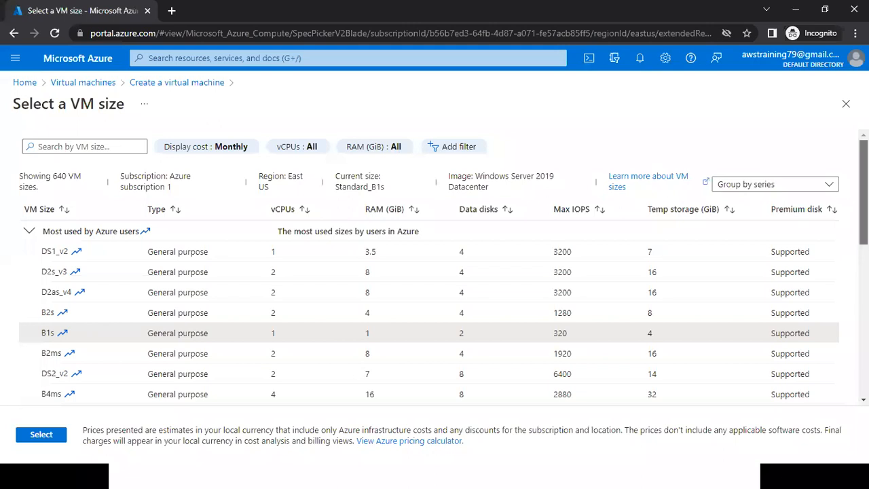
scroll(429, 271, "down", 1)
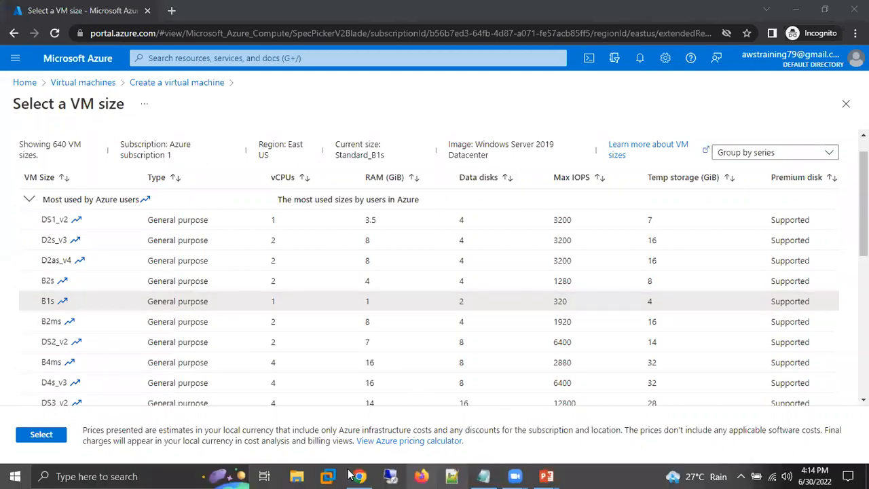
key("super")
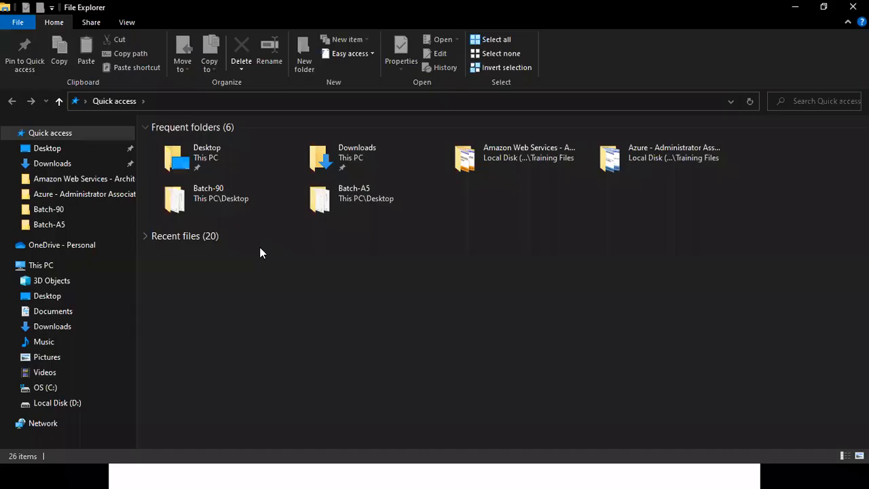
left_click(211, 182)
key("Up")
key("Up")
key("Return")
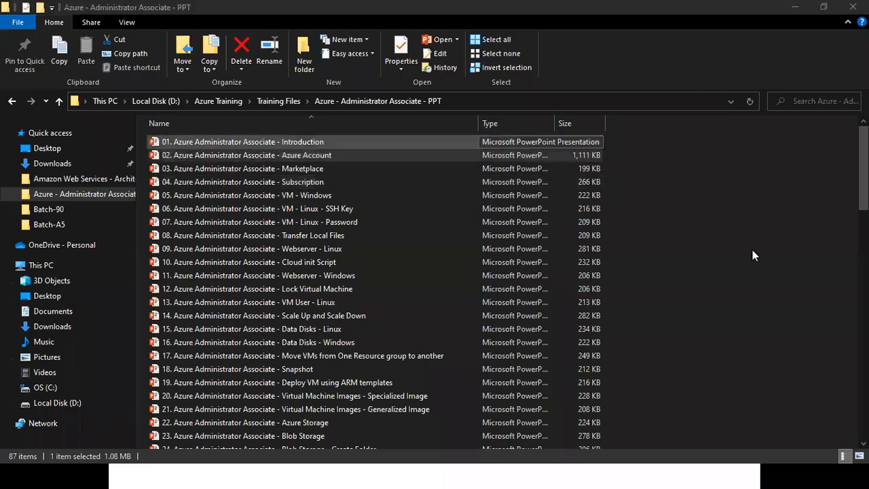
key("alt+Tab")
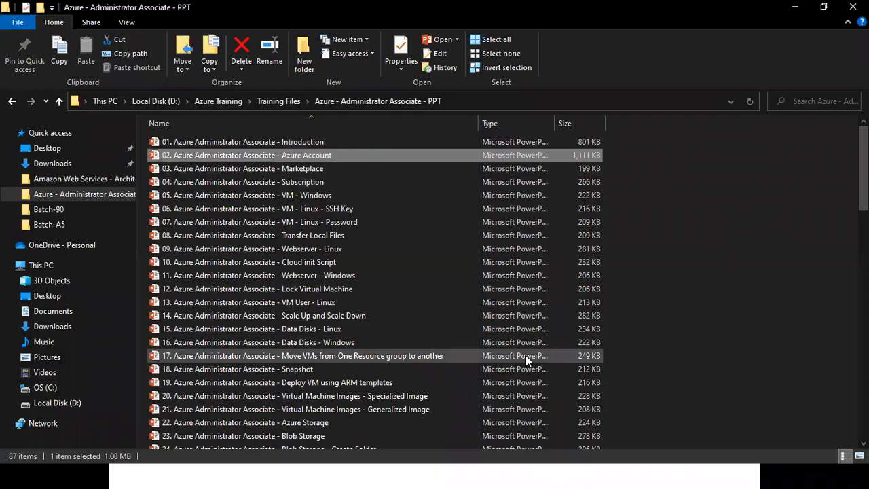
key("Up")
key("Return")
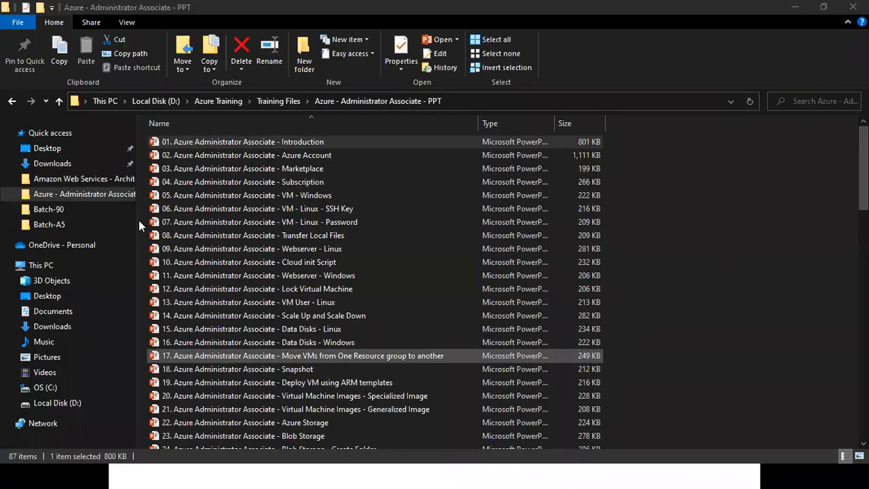
Show the Azure Trail Subscription slide as a slide show and open its free tier details link in the browser.
key("Down")
key("Down")
key("Down")
key("Down")
key("Down")
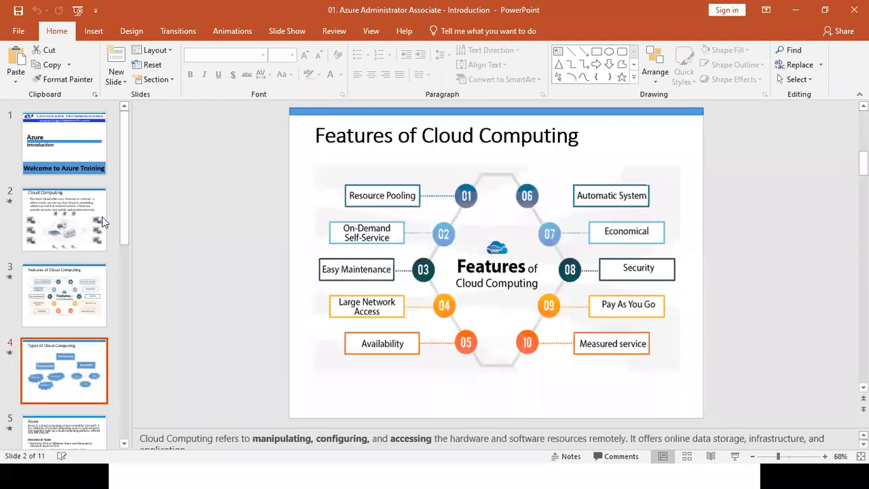
key("shift+F5")
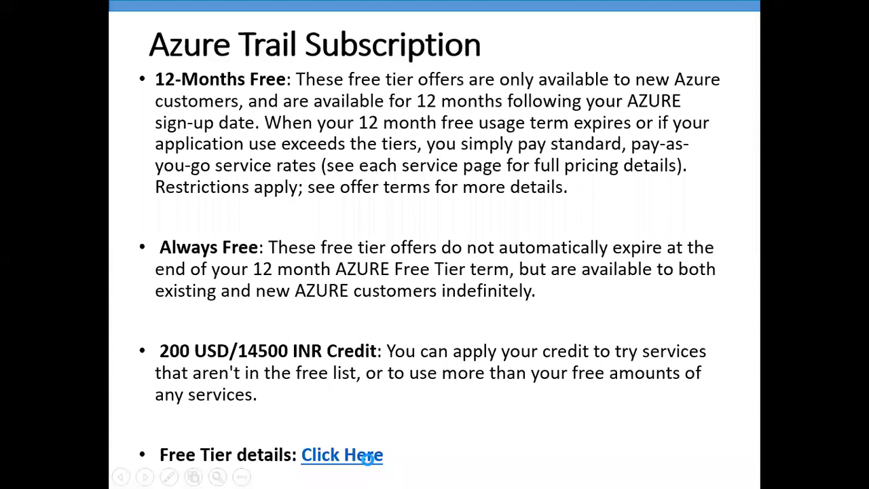
left_click(370, 457)
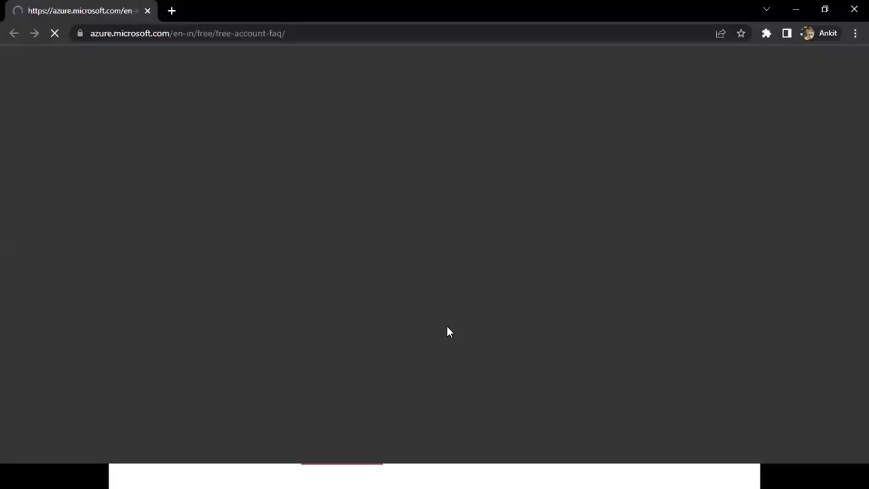
left_click(853, 9)
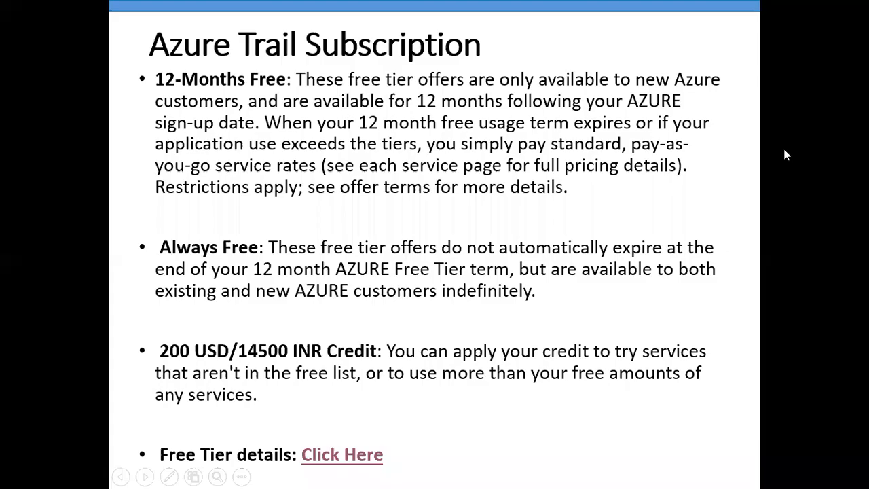
key("Escape")
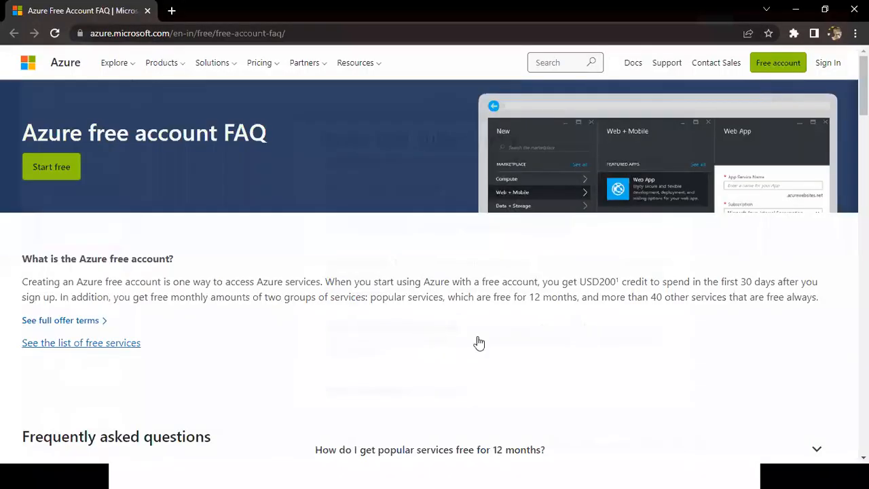
Find the virtual machine entries in the FAQ page's free services list and highlight B1s in the Linux row.
scroll(479, 341, "down", 10)
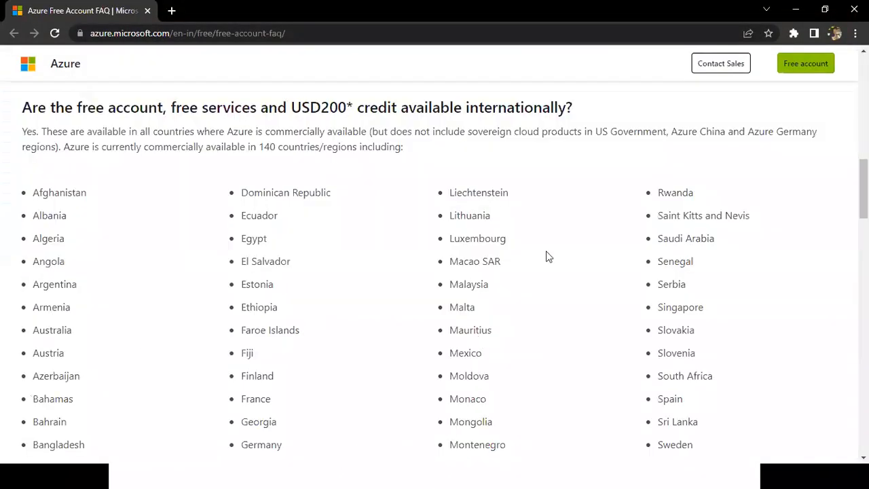
scroll(546, 252, "down", 10)
scroll(546, 253, "down", 5)
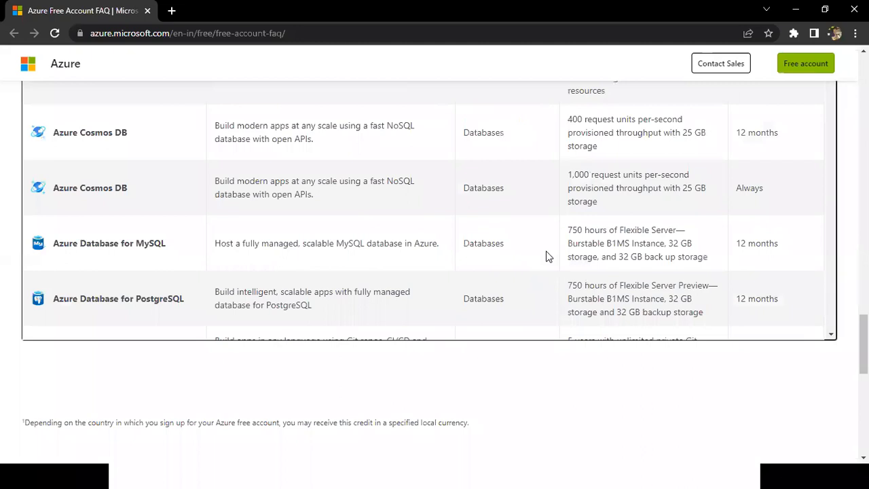
scroll(546, 251, "down", 10)
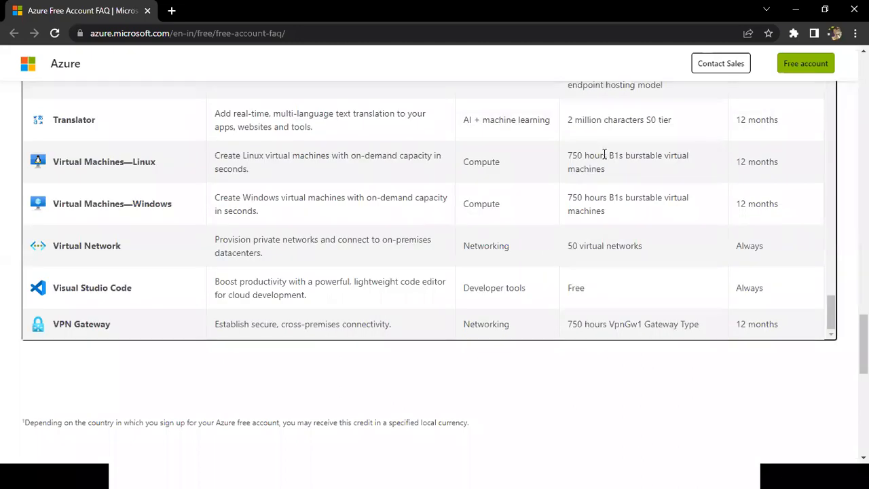
left_click_drag(604, 155, 624, 156)
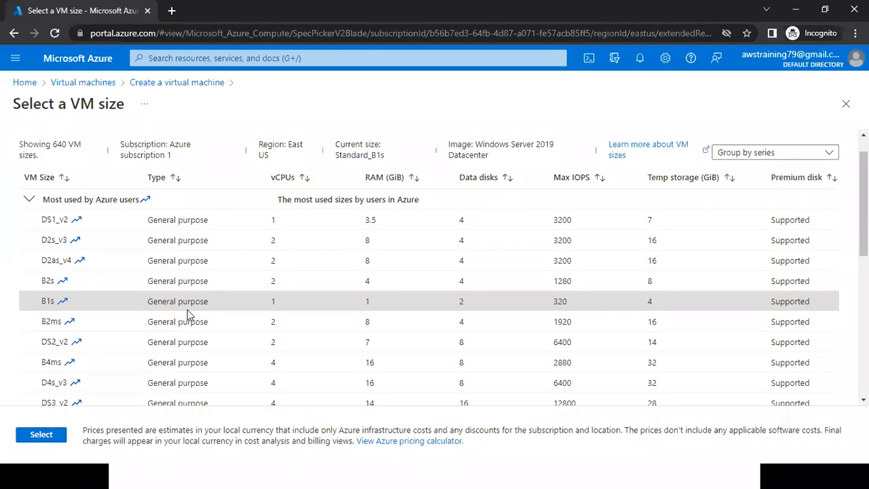
Mark the B1s vCPU and RAM values with ticks, circle its temp storage value and bracket the temp storage column.
left_click(266, 307)
left_click_drag(368, 298, 393, 285)
mouse_move(669, 292)
left_mouse_down()
mouse_move(648, 291)
mouse_move(653, 308)
mouse_move(674, 309)
mouse_move(678, 292)
mouse_move(669, 289)
left_mouse_up()
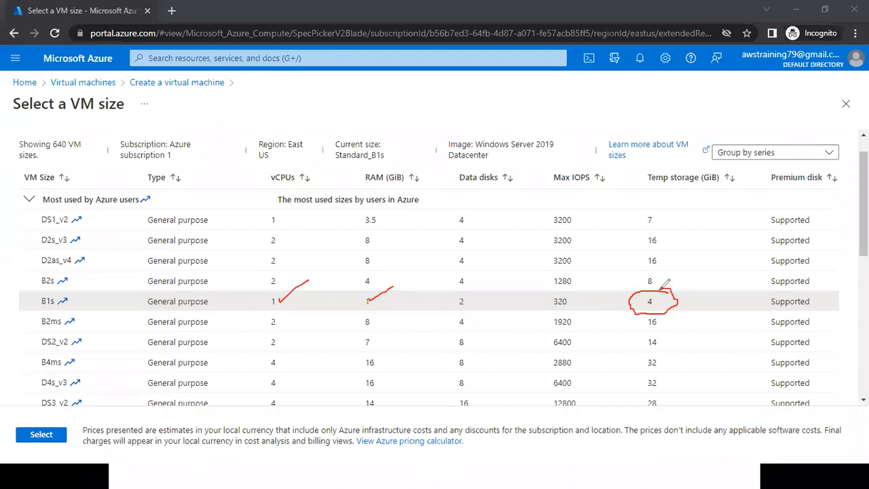
left_click_drag(666, 304, 696, 302)
mouse_move(649, 207)
left_mouse_down()
mouse_move(697, 204)
mouse_move(699, 406)
left_mouse_up()
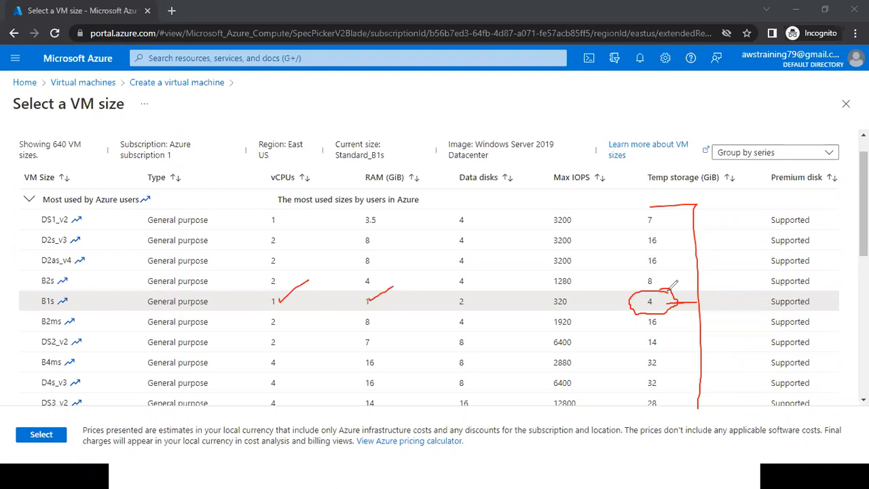
Bring up the Notepad notes, mark the HDD line with a tick and clear all drawn annotations.
key("alt+Tab")
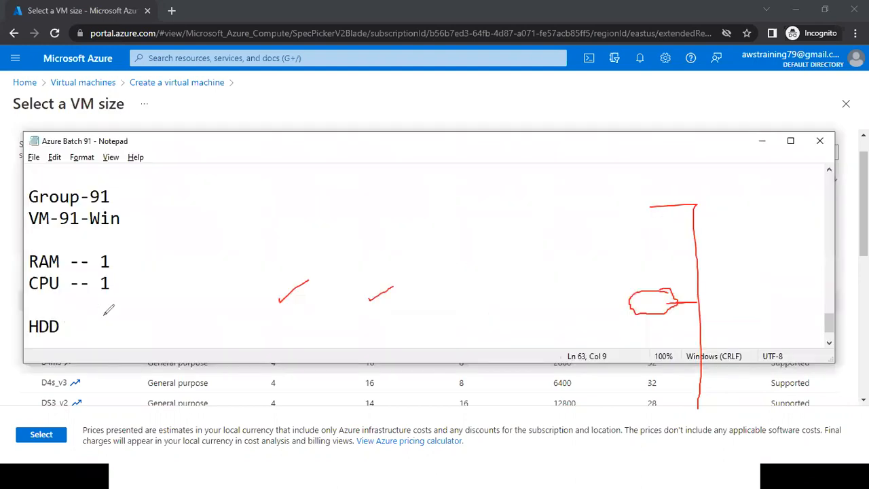
left_click_drag(65, 323, 104, 315)
key("e")
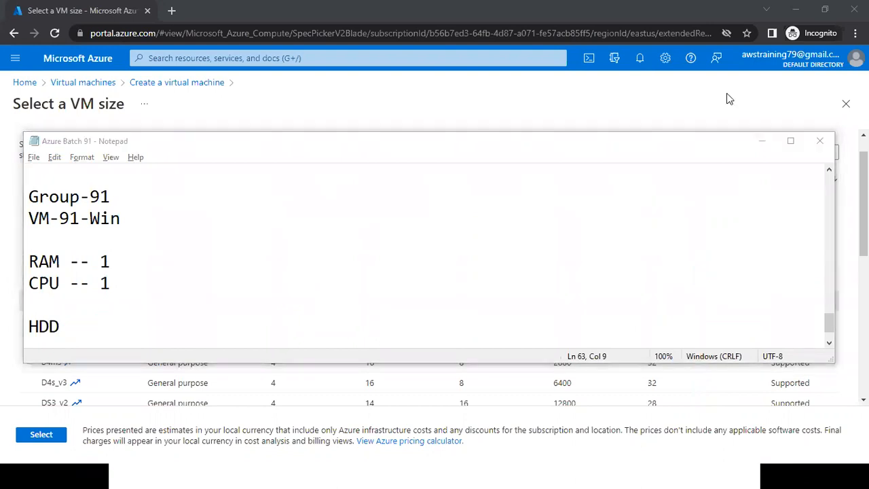
Return to the size list, highlight the B1s temp storage value and apply B1s as the virtual machine size.
left_click(763, 141)
left_click_drag(636, 306, 681, 299)
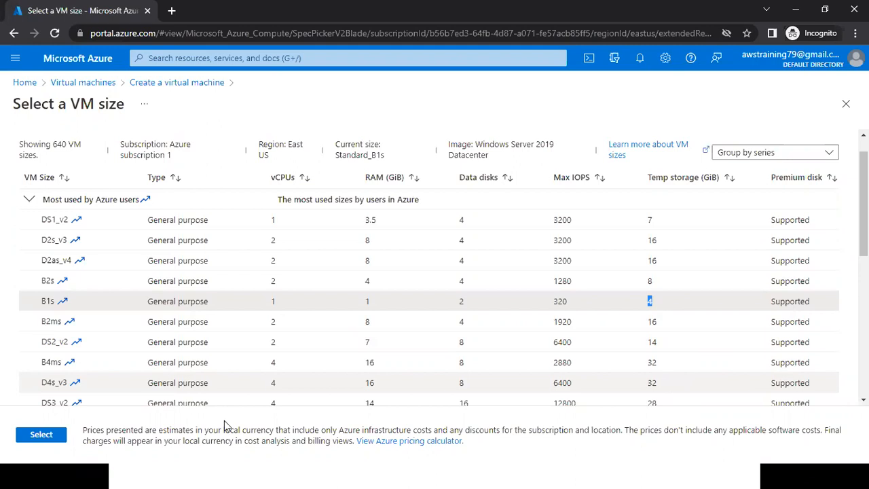
left_click(42, 435)
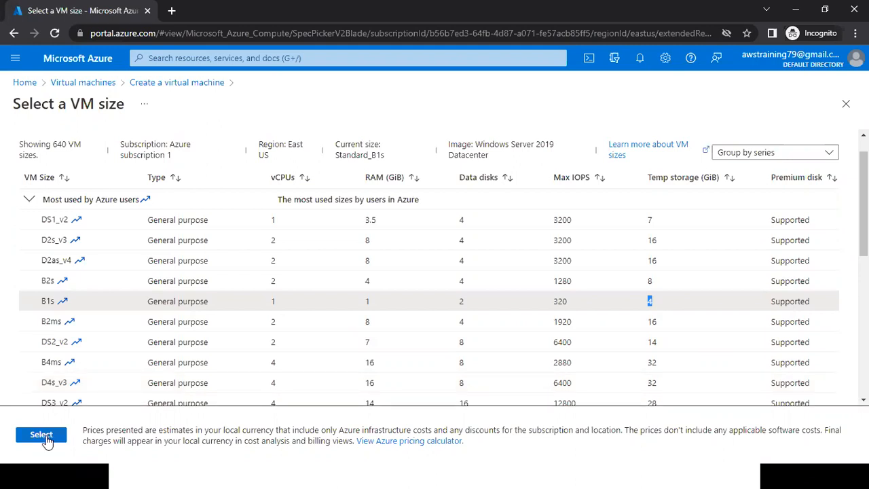
Examine the username, password and confirm password fields in the administrator account section.
scroll(542, 312, "down", 1)
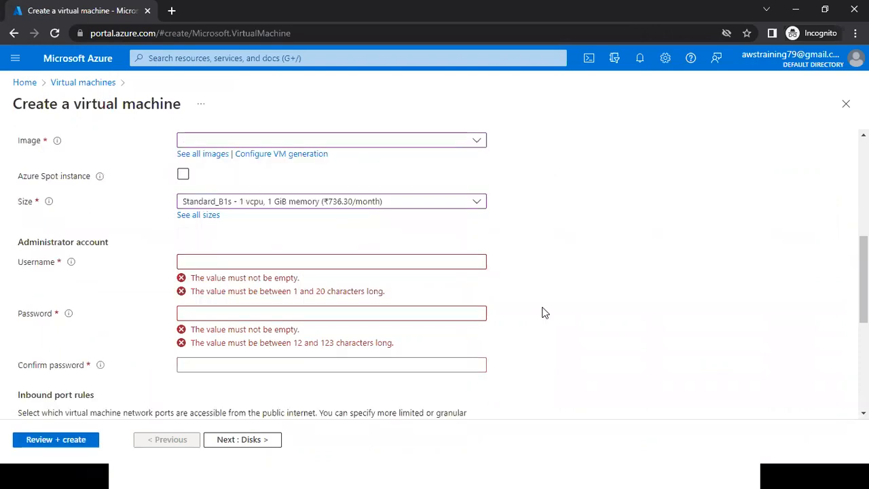
scroll(193, 256, "down", 1)
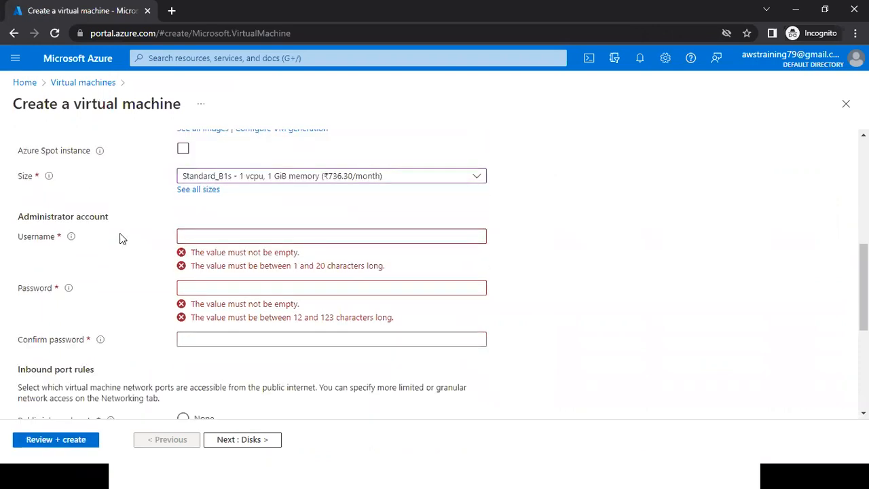
double_click(37, 237)
left_click(199, 239)
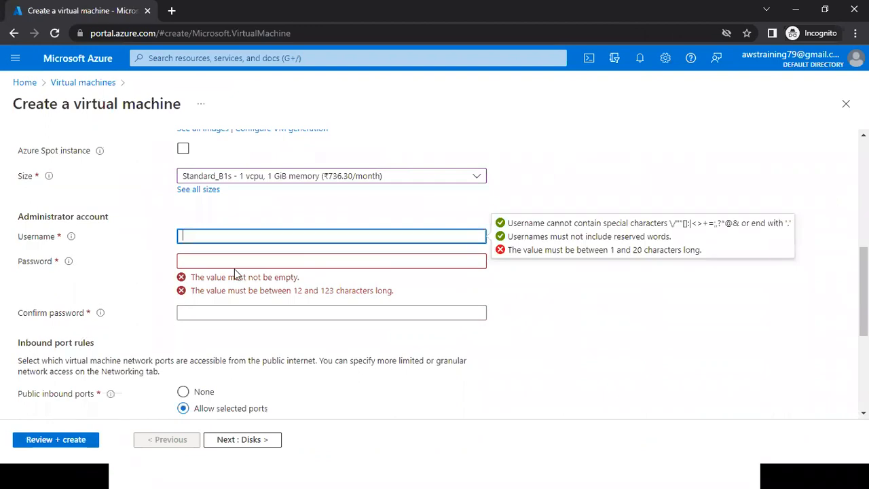
left_click(243, 297)
left_click(229, 332)
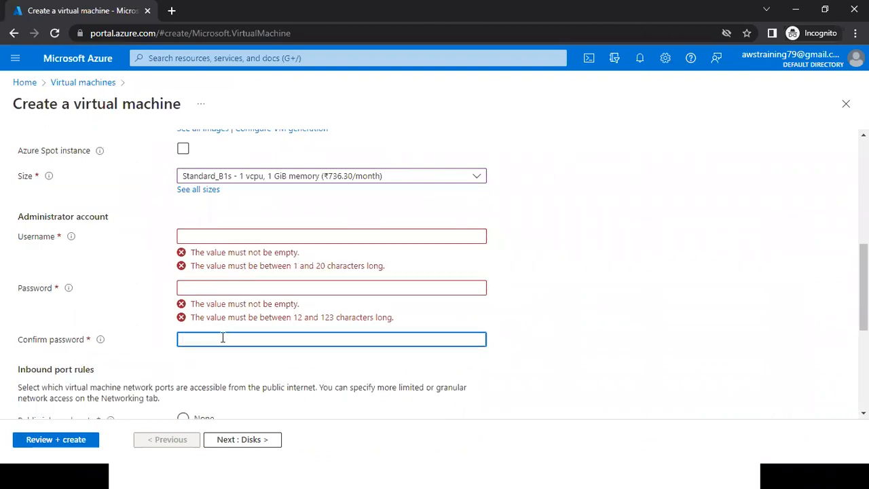
Add the administrator username "azureuser" on a new line below HDD in the Notepad notes.
left_click(220, 236)
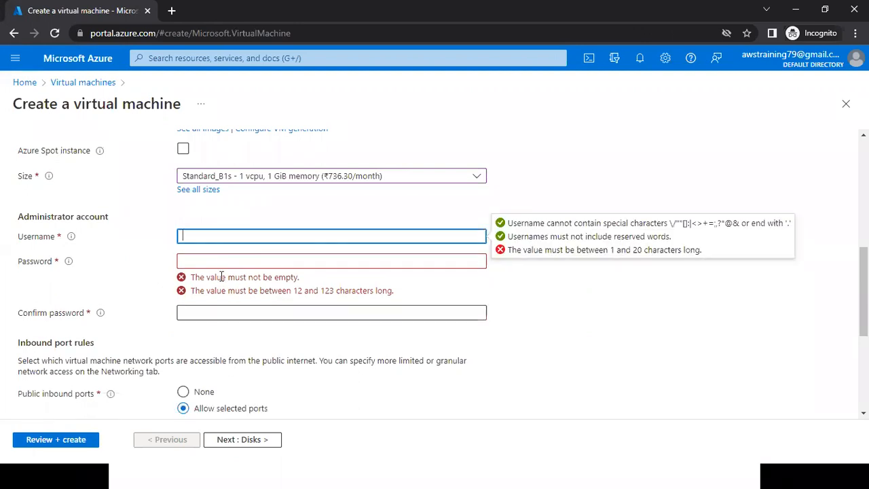
key("alt+Tab")
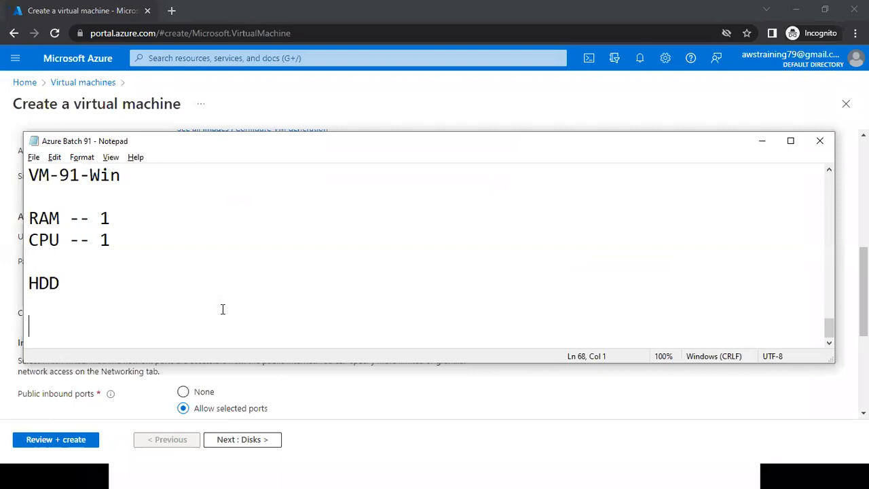
left_click(222, 308)
key("Return")
type("Azur")
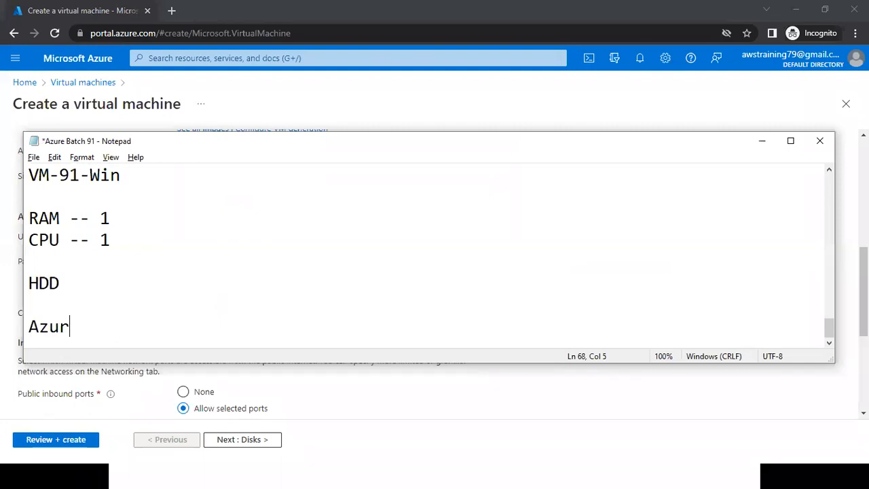
key("BackSpace")
key("BackSpace")
key("BackSpace")
key("BackSpace")
type("azureusr")
key("BackSpace")
type("er")
Copy "azureuser" from the notes into the administrator account's Username field in the portal.
key("shift+Home")
key("ctrl+c")
key("alt+Tab")
key("ctrl+v")
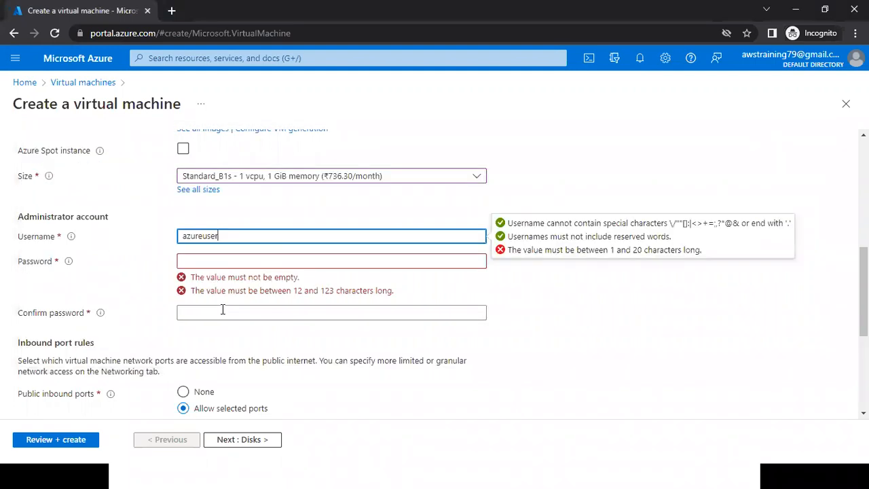
Write the administrator account password on a new line below the username in the Notepad notes.
key("alt+Tab")
key("End")
key("Return")
type("azurepasss")
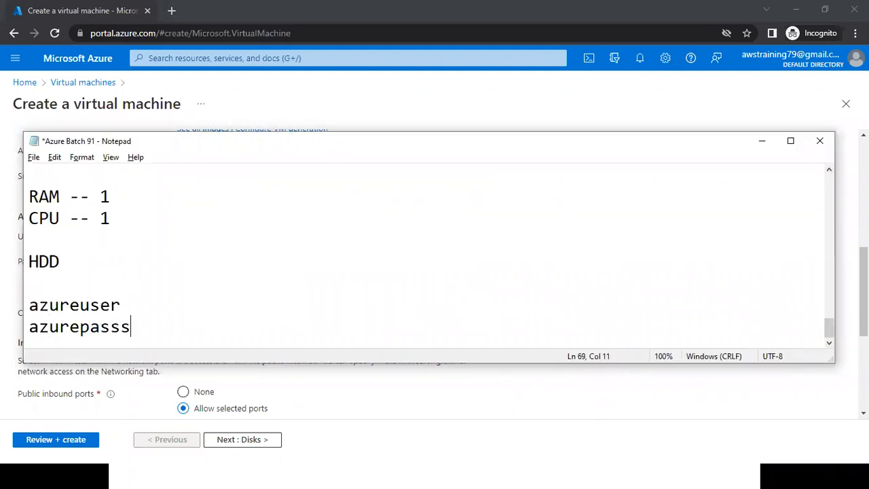
key("BackSpace")
type("wr")
type("or")
key("BackSpace")
key("BackSpace")
key("BackSpace")
type("ord@")
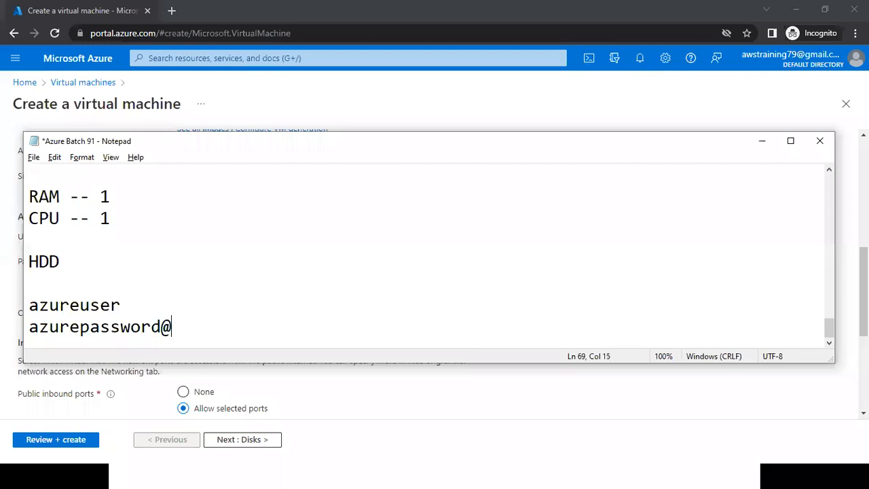
type("123")
Copy the administrator password from the Notepad notes into the portal's Password and Confirm password fields.
key("shift+Home")
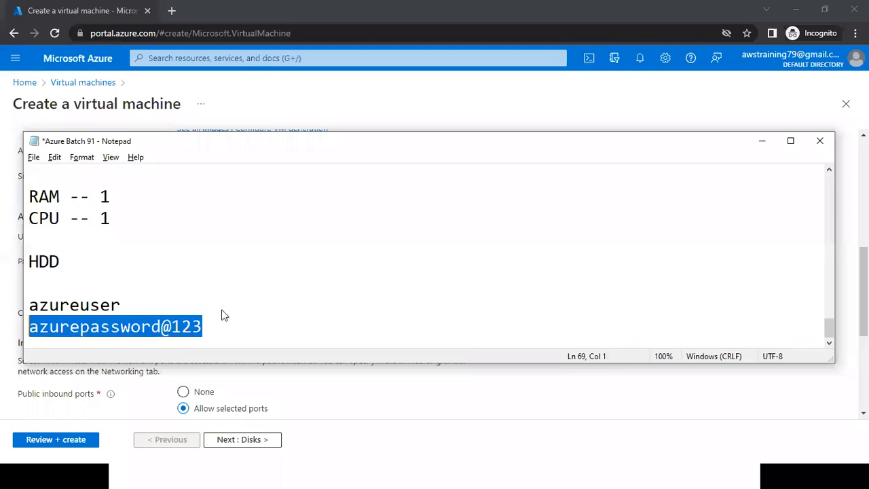
key("alt+Tab")
left_click(272, 262)
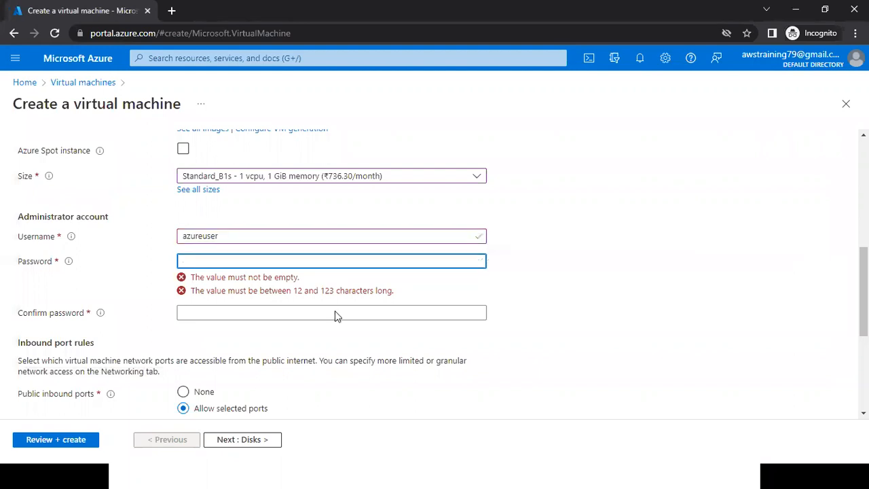
left_click(291, 293)
left_click_drag(278, 291, 350, 294)
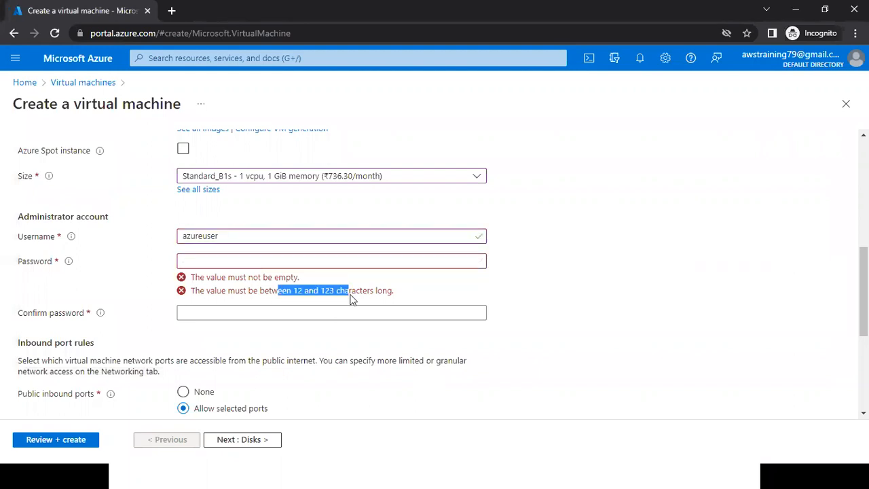
left_click(238, 258)
key("ctrl+v")
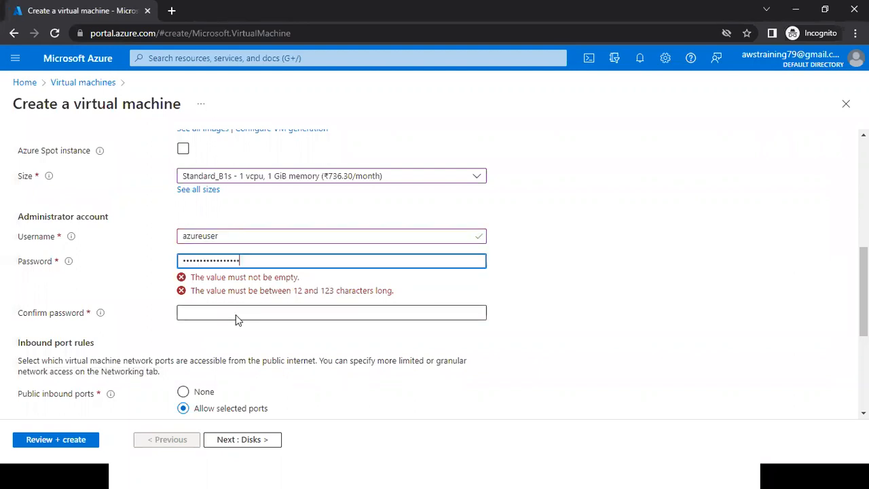
left_click(195, 281)
key("ctrl+v")
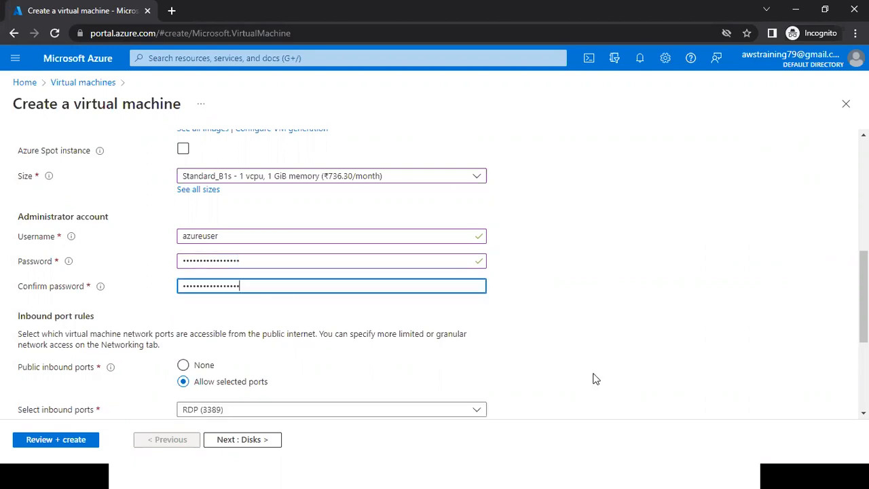
left_click(593, 378)
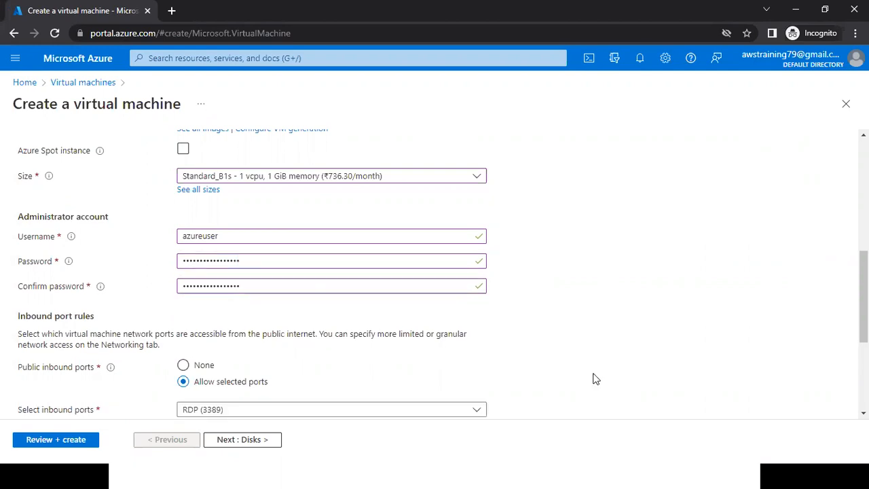
Examine the Inbound port rules section below the administrator account, highlighting its heading.
scroll(593, 378, "down", 1)
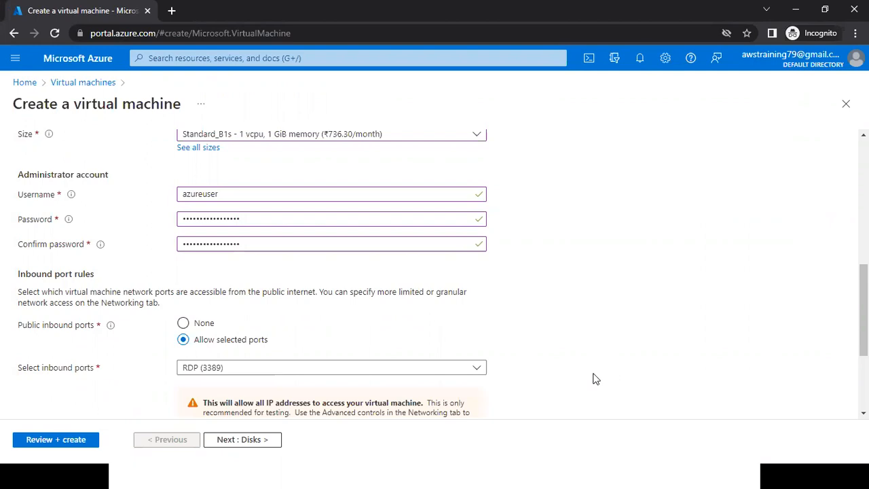
scroll(592, 378, "down", 2)
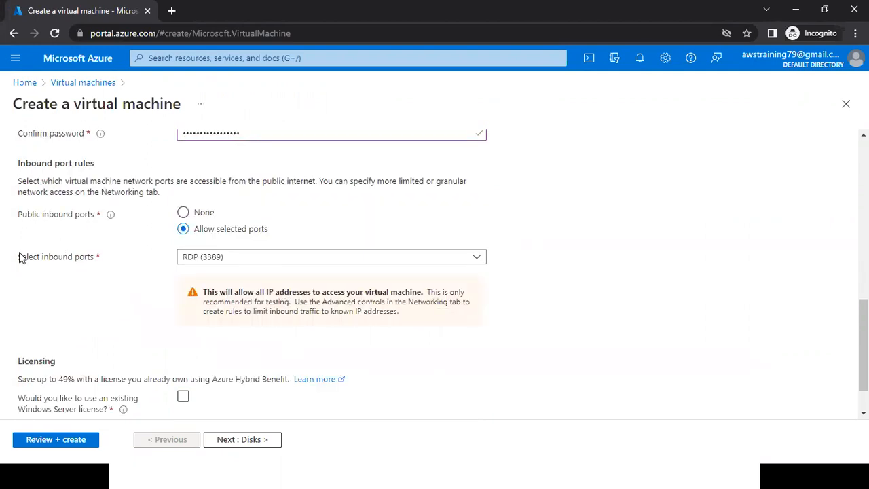
left_click_drag(20, 167, 94, 165)
Switch to the PowerPoint slide show, advance to the slide on naming and sizing the virtual machine, and underline "See all sizes" in red.
key("alt+Tab")
key("alt+Tab")
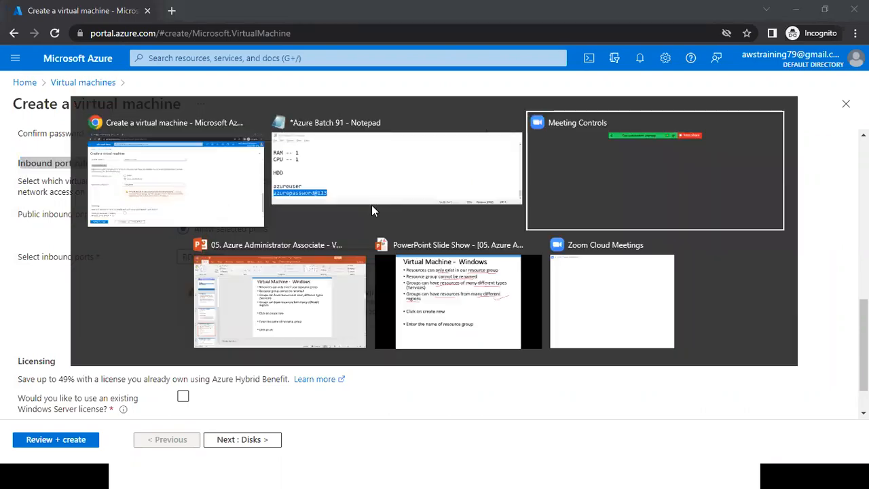
key("alt+Tab")
key("alt+Tab")
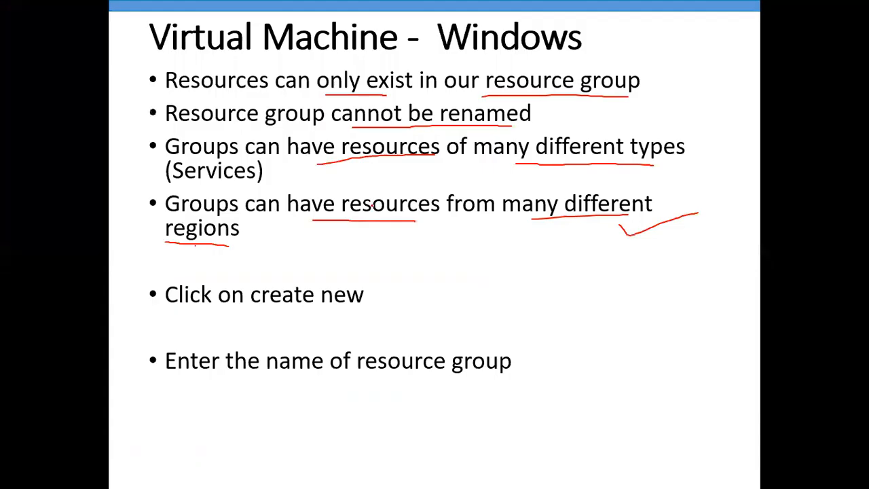
key("Right")
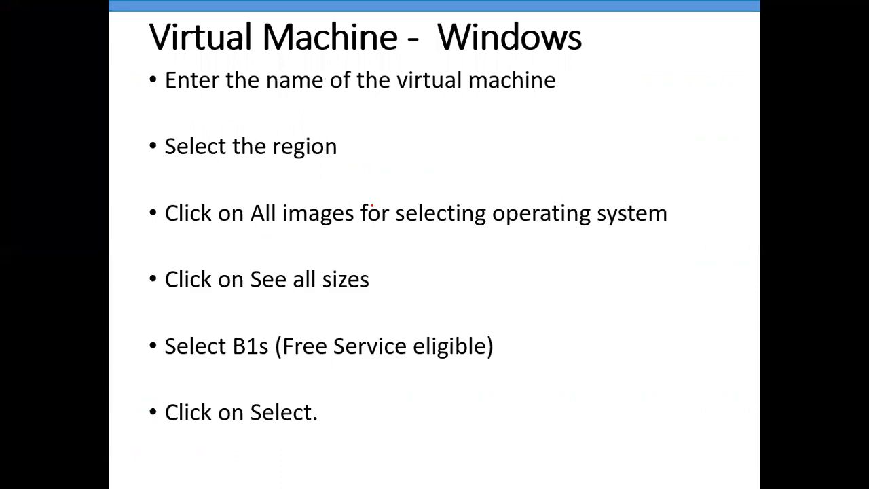
left_click_drag(277, 297, 314, 300)
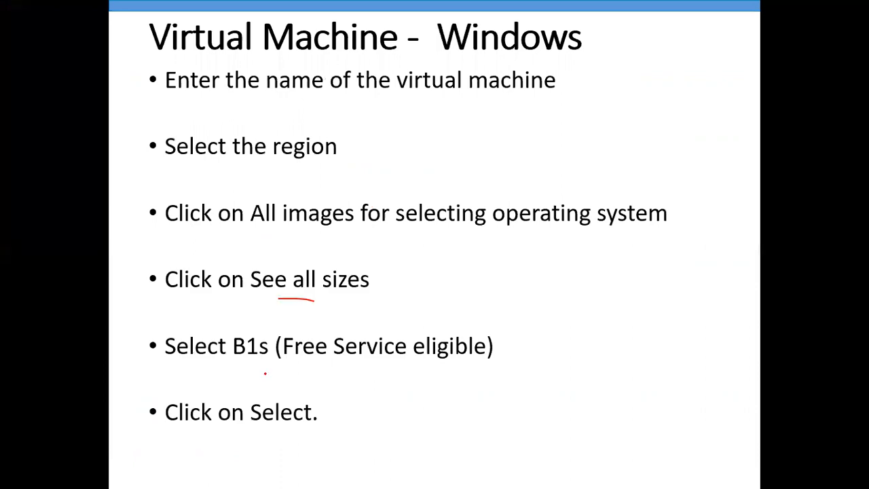
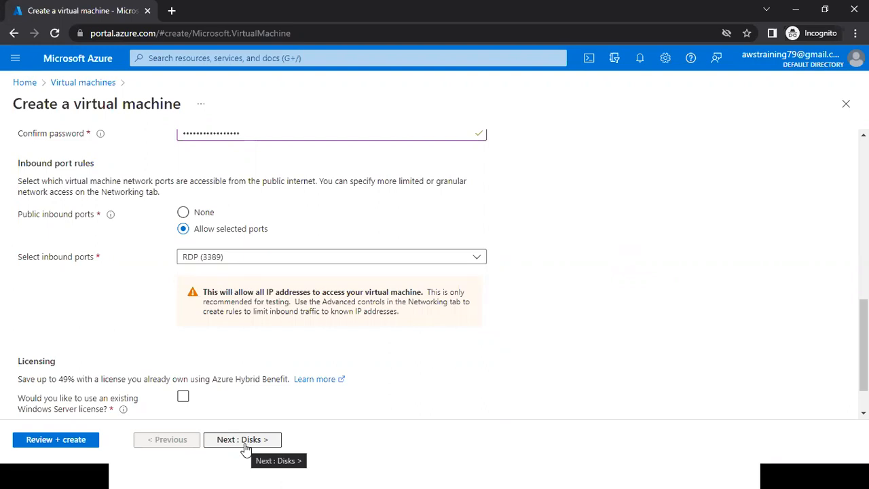
Proceed to the virtual machine's Disks settings and mark "Click on Next: Disks" in red on the matching PowerPoint slide.
left_click(245, 444)
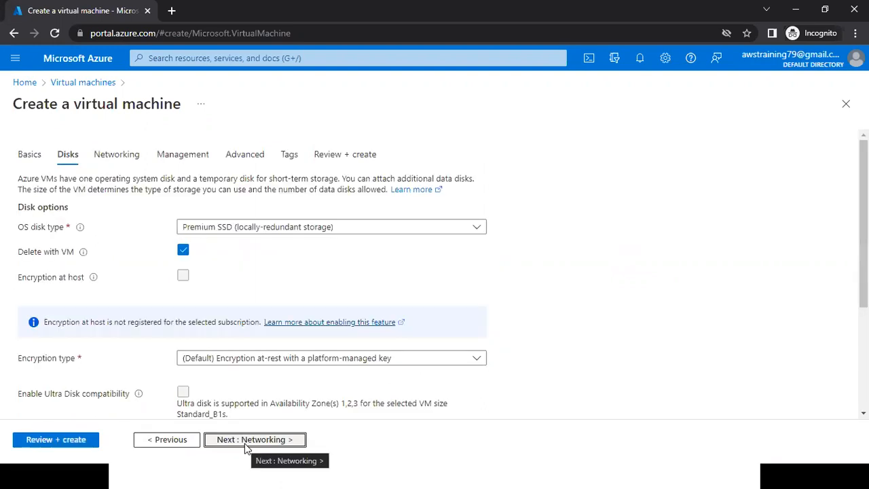
key("alt+Tab")
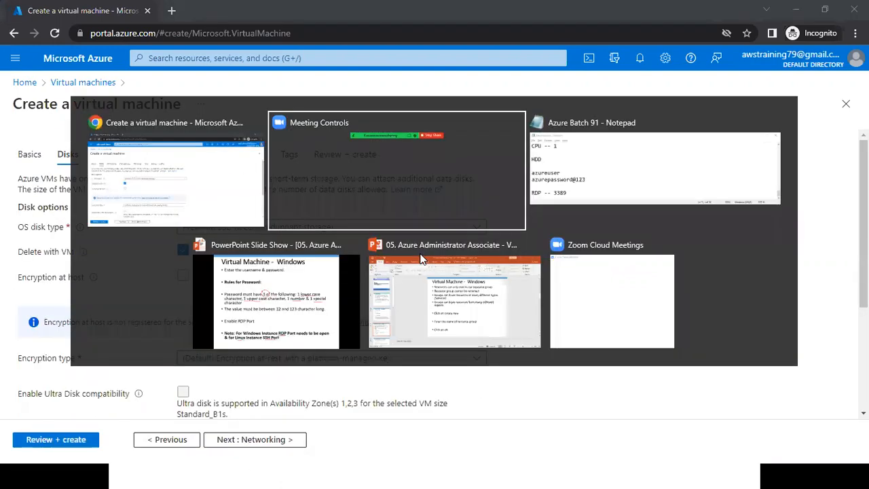
key("alt+Tab")
key("alt+Tab")
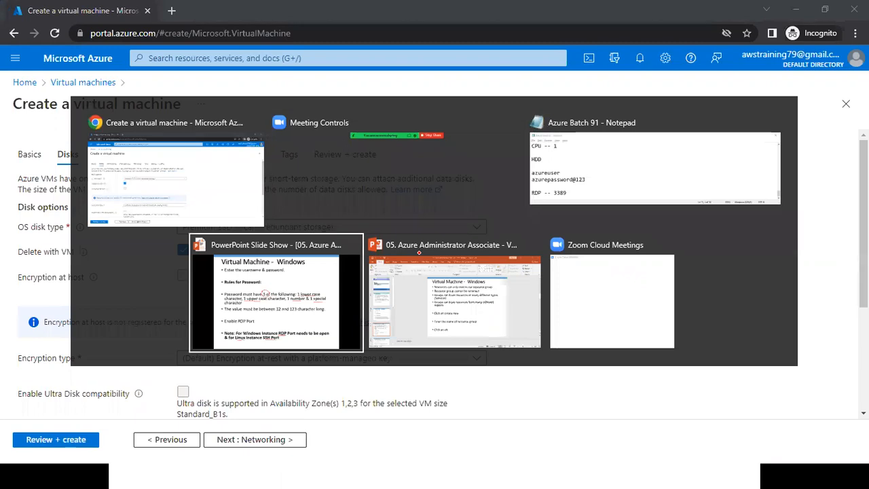
key("alt+Tab")
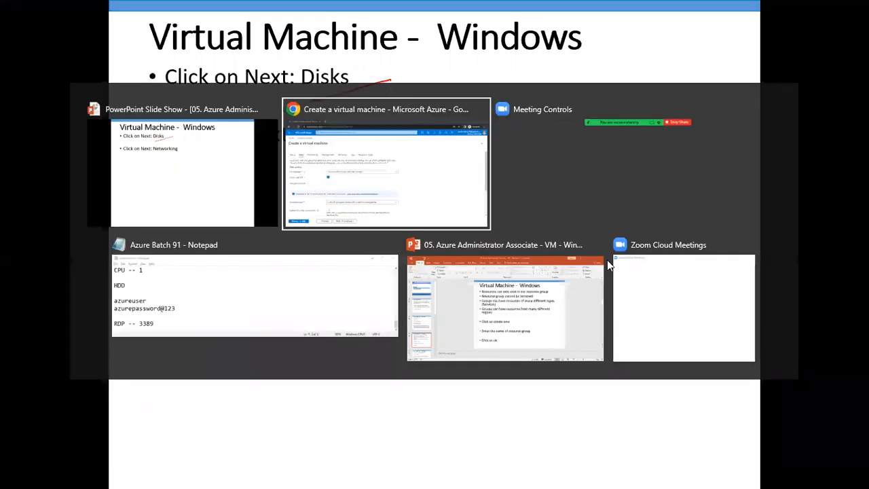
Return to the portal and examine the Disks settings, including disk options, encryption type, data disks and the expanded Advanced section.
scroll(609, 265, "down", 1)
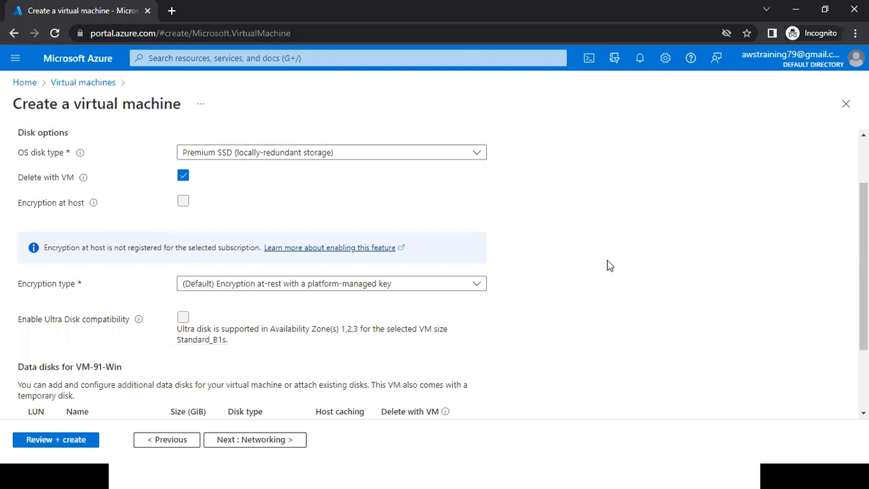
scroll(609, 266, "down", 2)
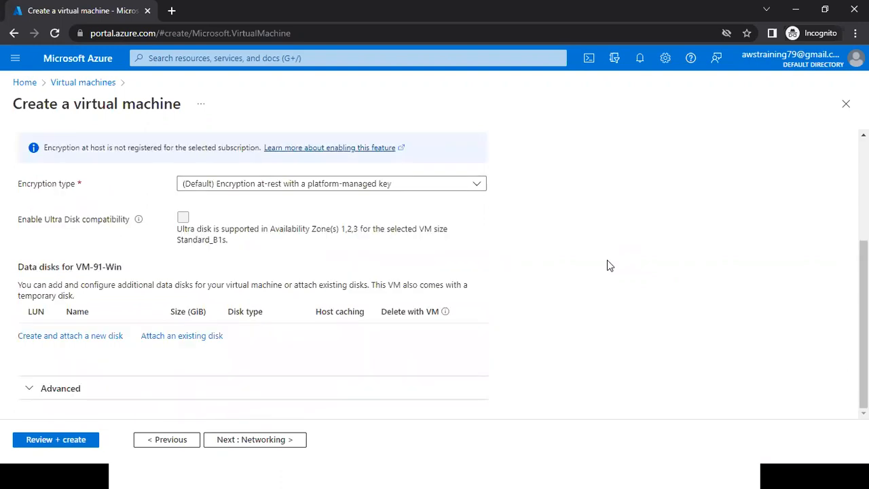
scroll(609, 265, "up", 3)
scroll(109, 243, "up", 1)
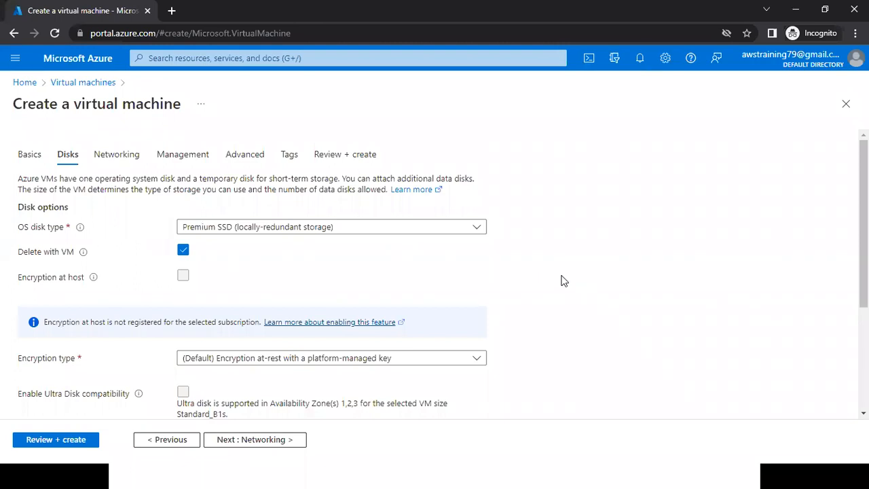
scroll(561, 280, "down", 2)
scroll(561, 280, "down", 1)
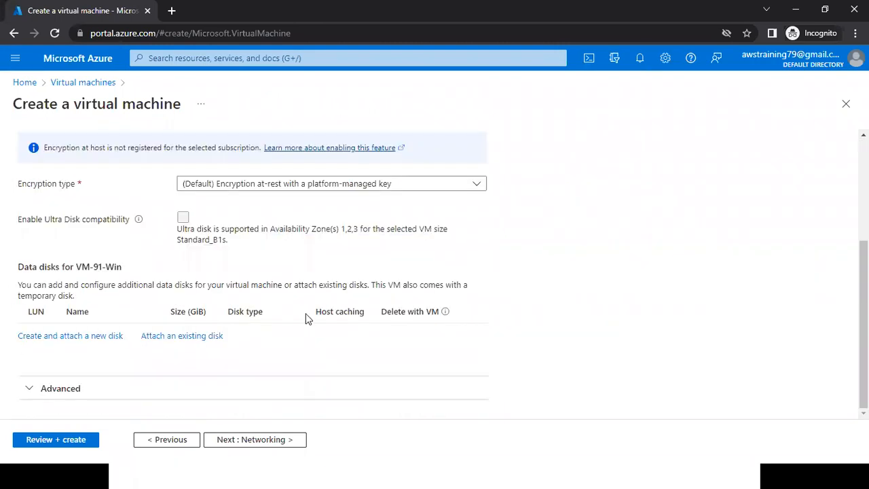
left_click(132, 382)
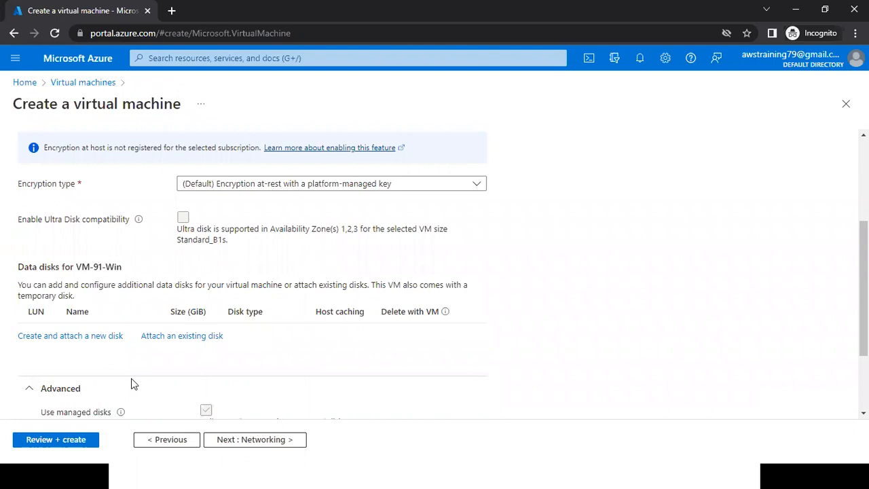
scroll(131, 380, "down", 2)
scroll(527, 345, "up", 5)
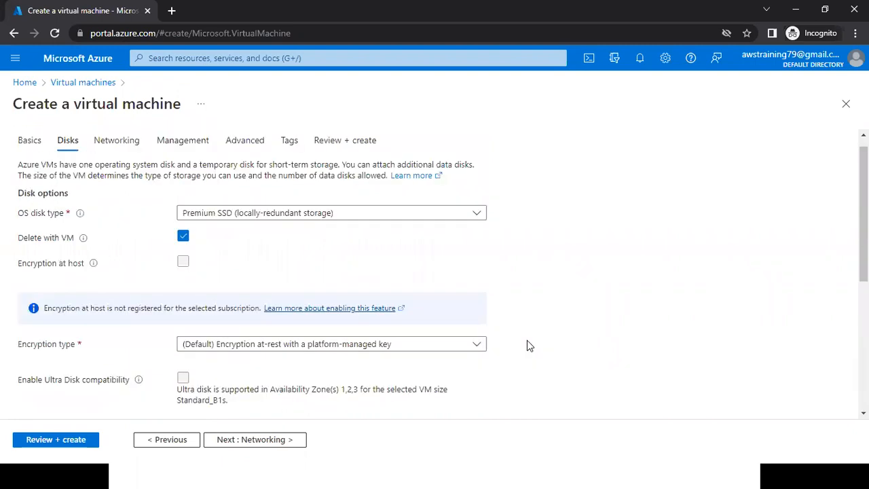
scroll(625, 330, "up", 1)
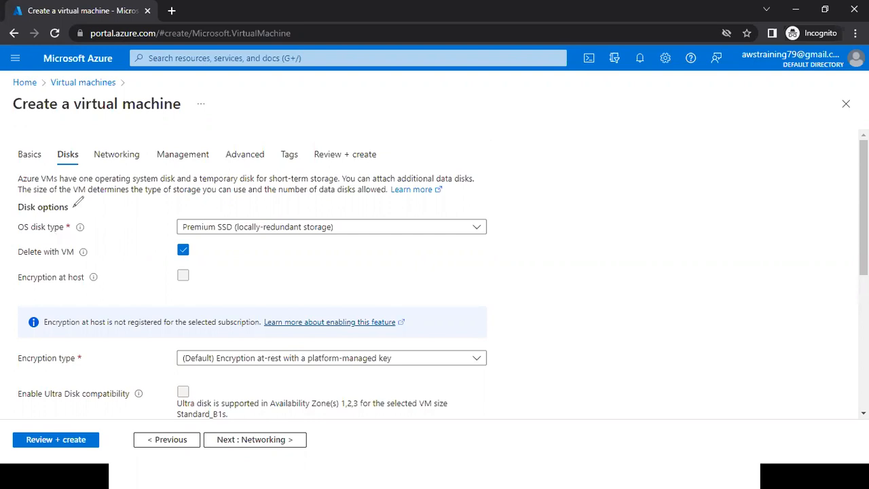
Circle "OS disk type" and the "Data disks for VM-91-Win" section in red, clearing the annotations after each explanation.
left_click_drag(74, 207, 71, 213)
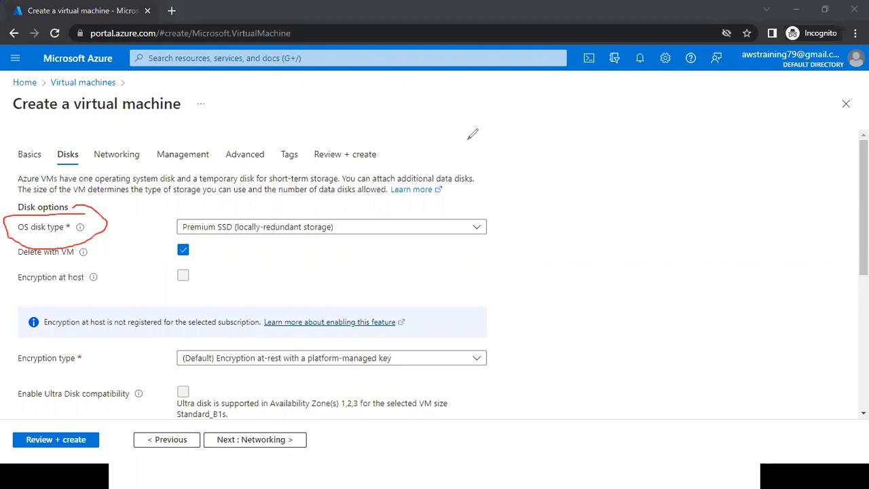
left_click(469, 133)
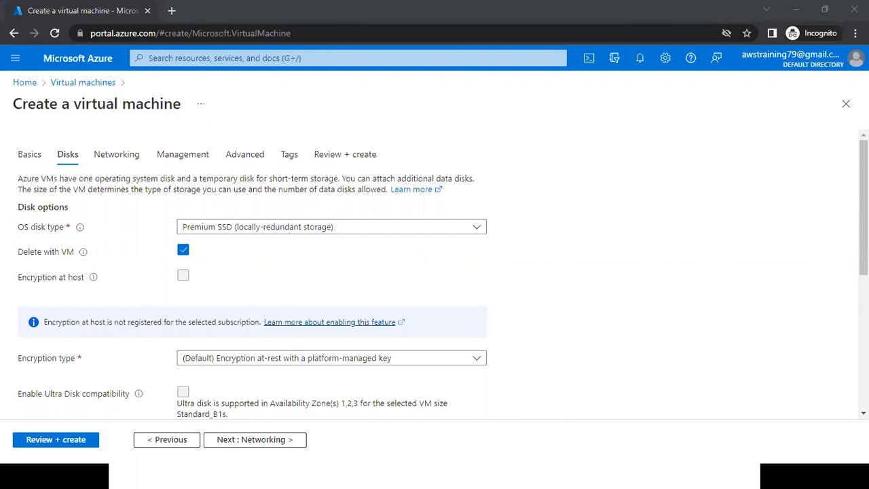
scroll(435, 272, "down", 1)
scroll(606, 264, "down", 1)
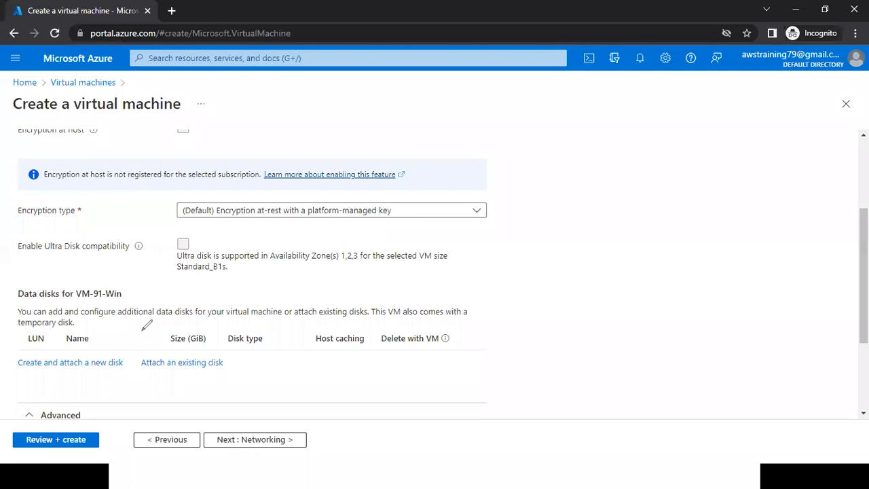
left_click_drag(86, 389, 145, 313)
left_click_drag(21, 302, 62, 303)
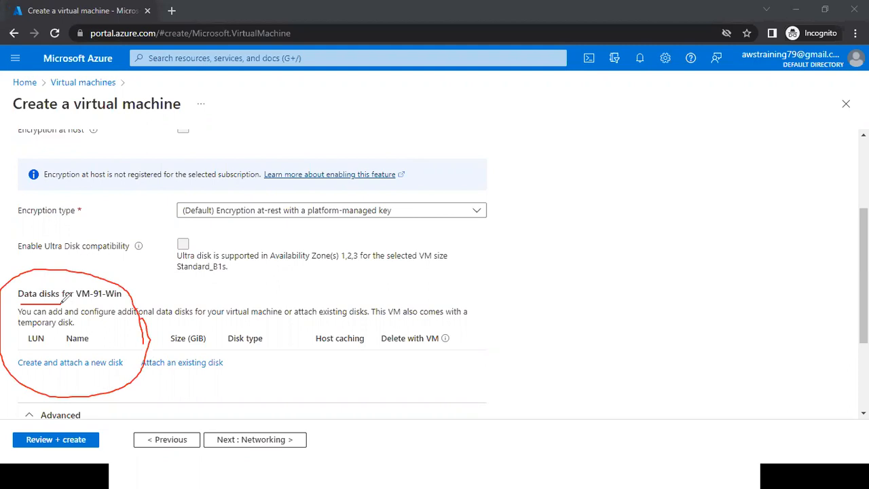
left_click(632, 119)
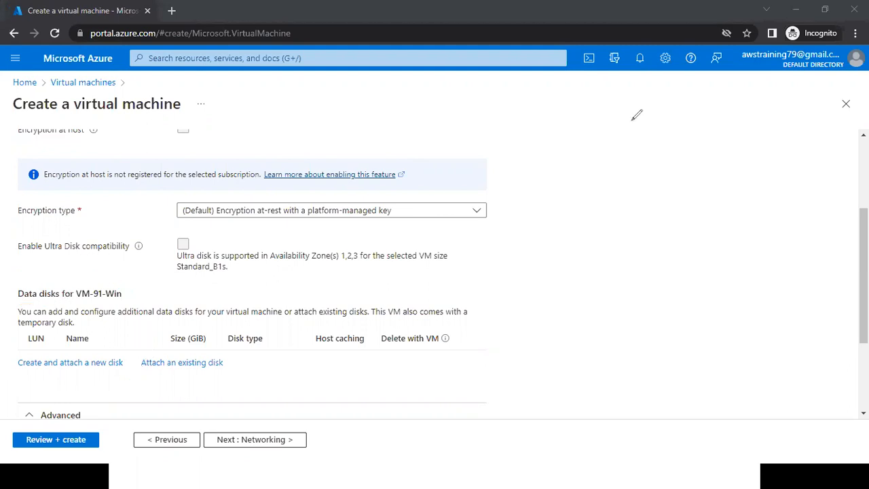
Proceed to the Networking settings and look over the network interface options.
scroll(253, 451, "up", 3)
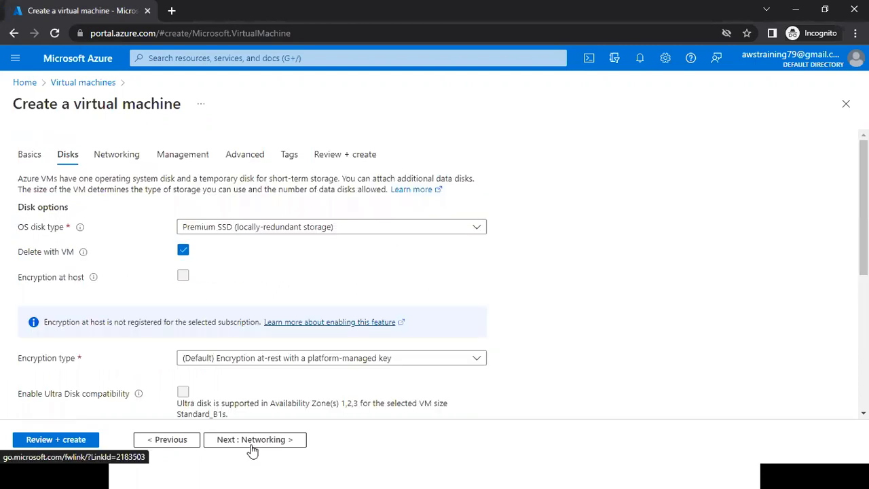
left_click(252, 445)
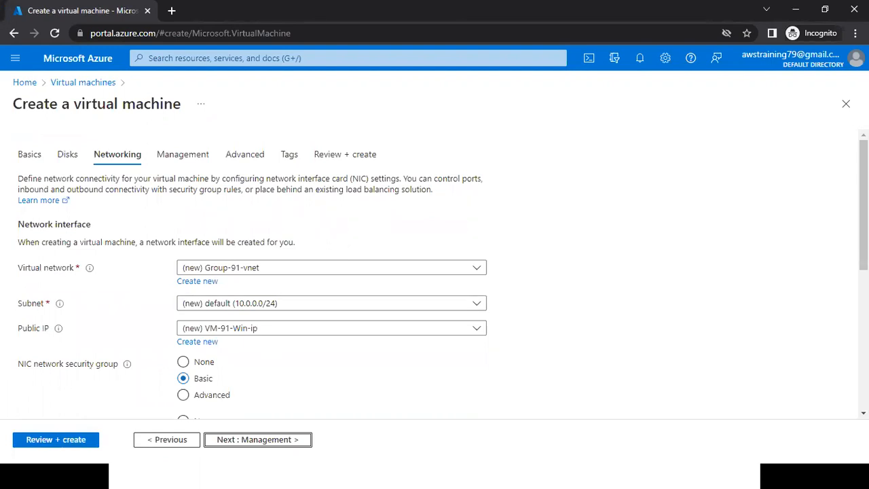
scroll(434, 272, "down", 1)
scroll(434, 272, "up", 1)
Step through the Management, Advanced and Tags settings and open Review + create to validate the configuration.
left_click(211, 160)
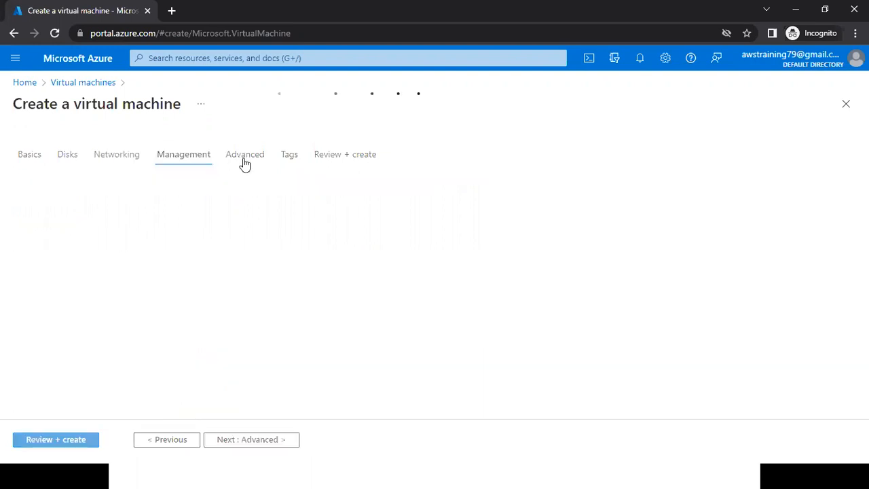
left_click(245, 163)
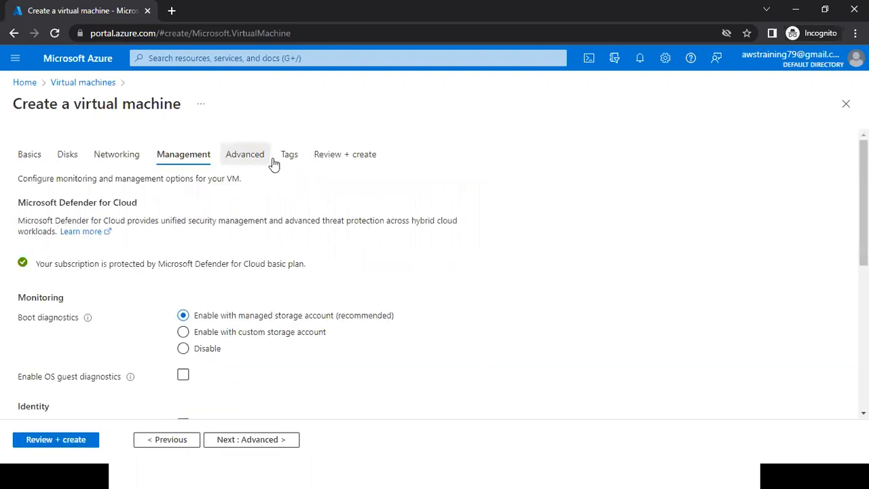
left_click(286, 161)
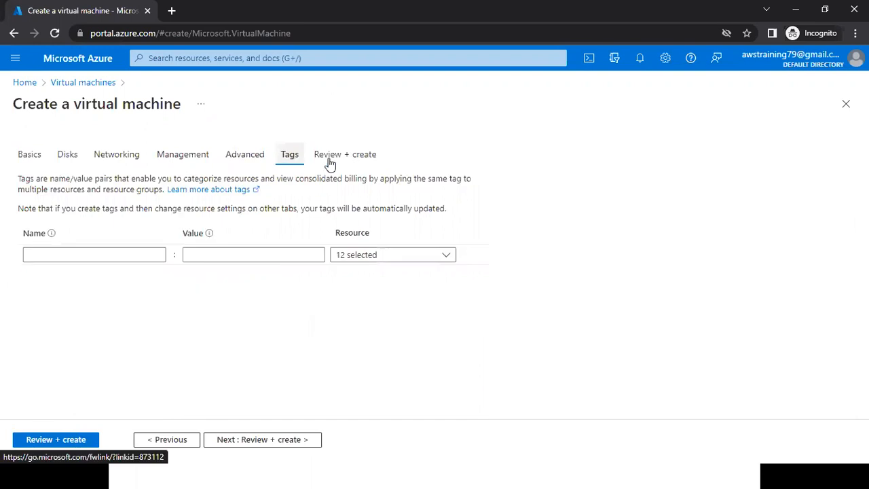
left_click(370, 161)
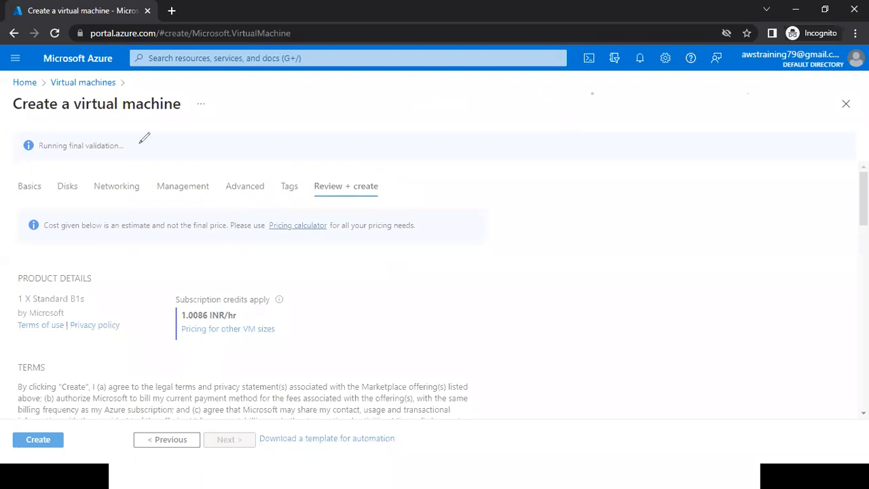
Circle and underline the validation status in red, tick the Create option, and clear the annotations.
left_click_drag(101, 159, 82, 173)
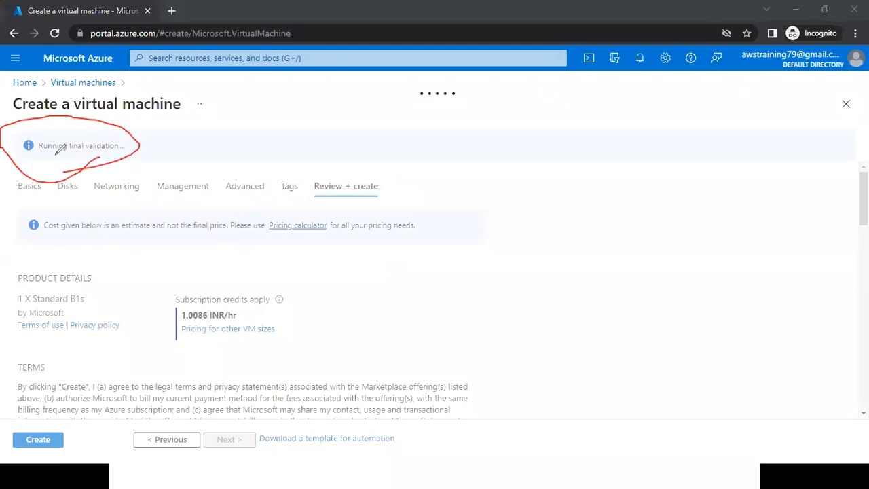
left_click_drag(29, 162, 181, 145)
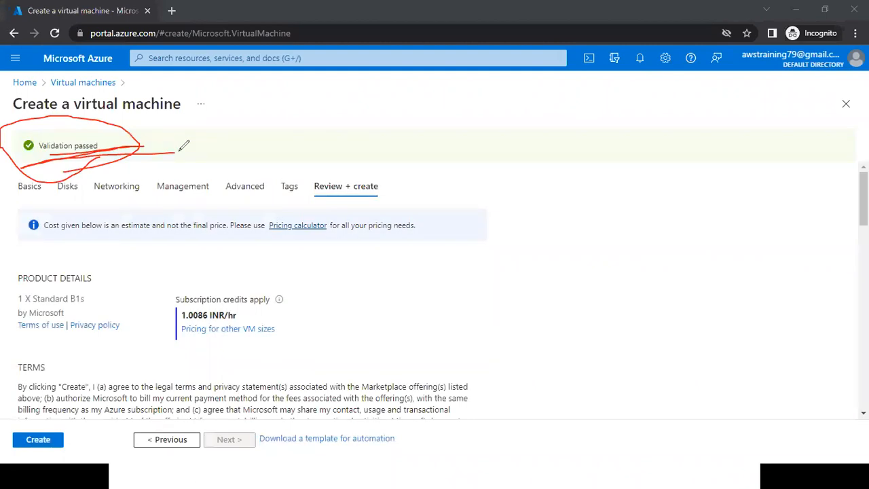
left_click_drag(68, 140, 107, 121)
left_click_drag(133, 384, 56, 422)
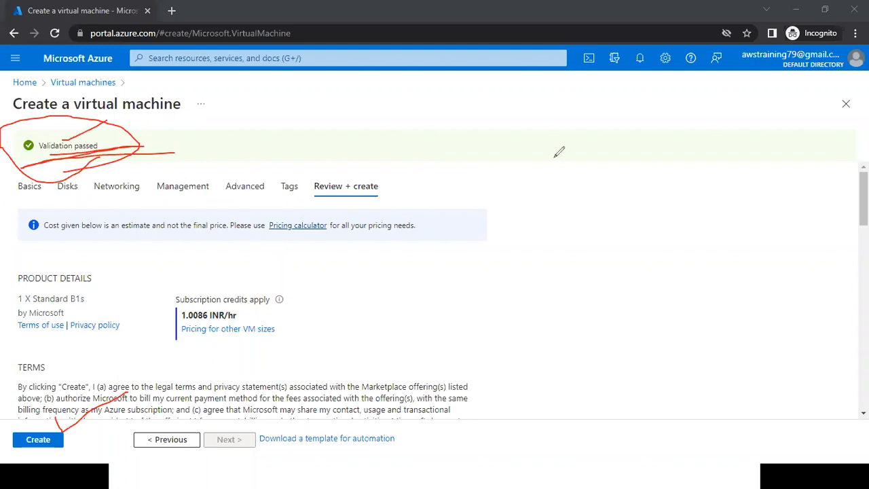
left_click(739, 141)
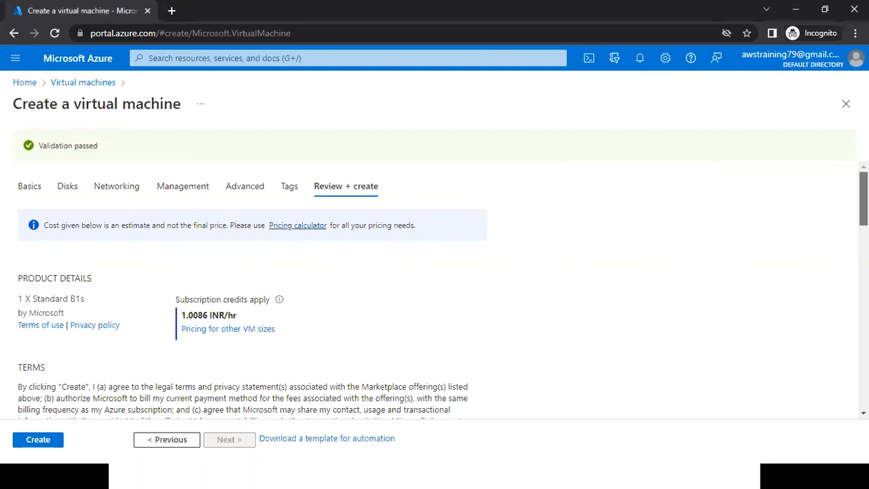
Review the VM-91-Win configuration summary, highlighting details such as the image, region, username and public inbound ports.
scroll(382, 223, "down", 5)
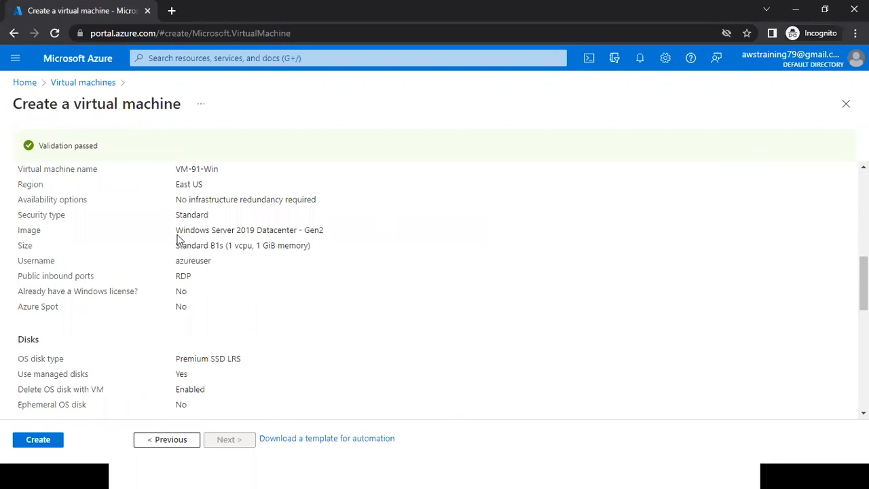
left_click_drag(175, 232, 314, 232)
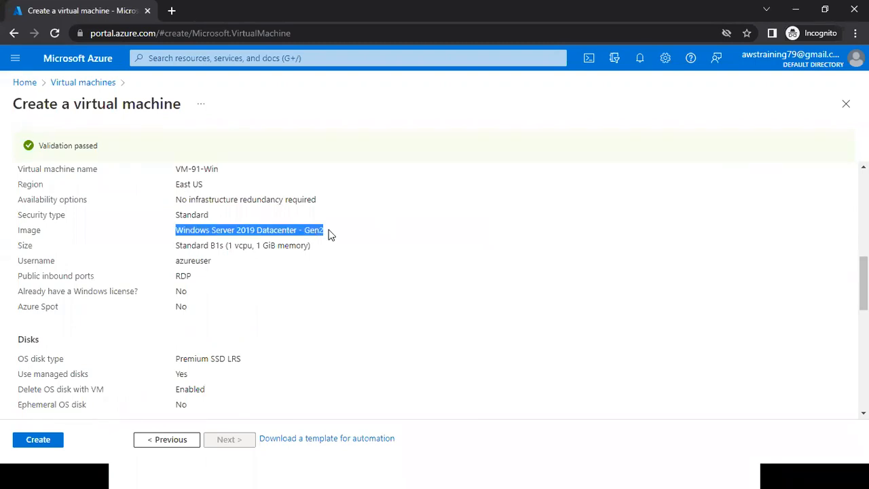
left_click_drag(175, 185, 214, 185)
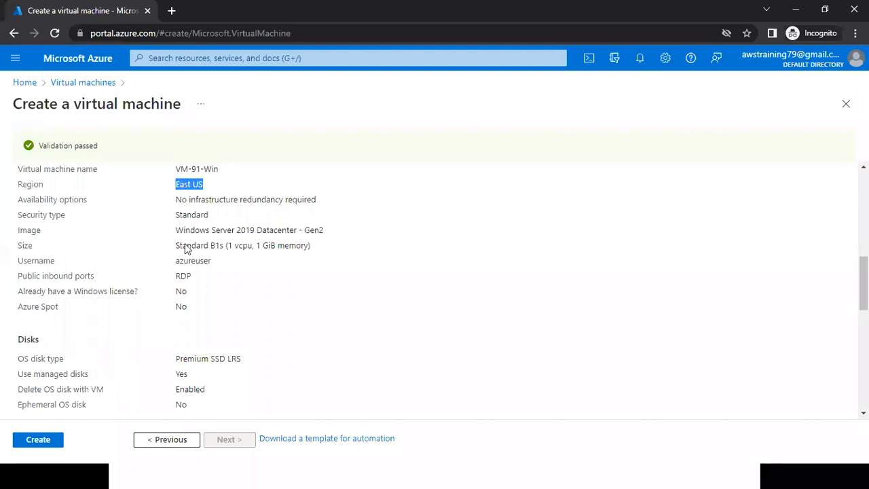
double_click(286, 222)
left_click(327, 242)
left_click_drag(151, 268, 261, 268)
left_click_drag(182, 282, 169, 268)
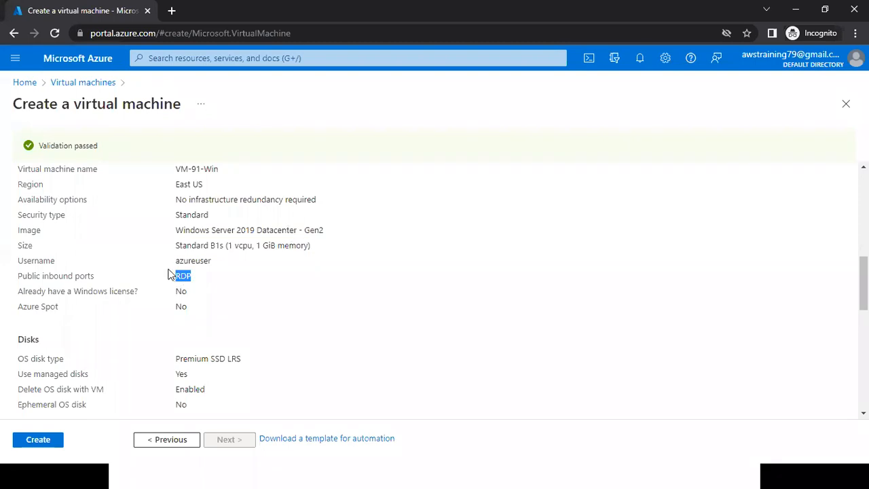
left_click_drag(223, 274, 236, 277)
Create the virtual machine and check its deployment progress in the notifications and on the deployment overview.
left_click(38, 439)
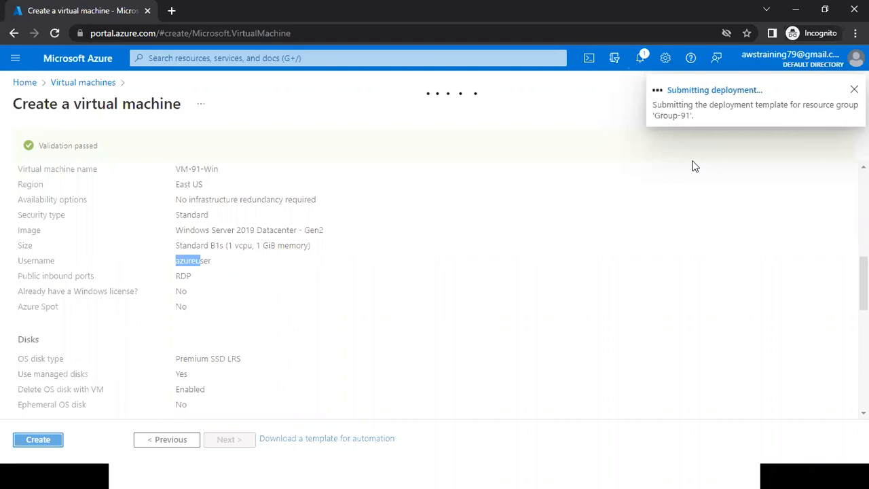
left_click(642, 66)
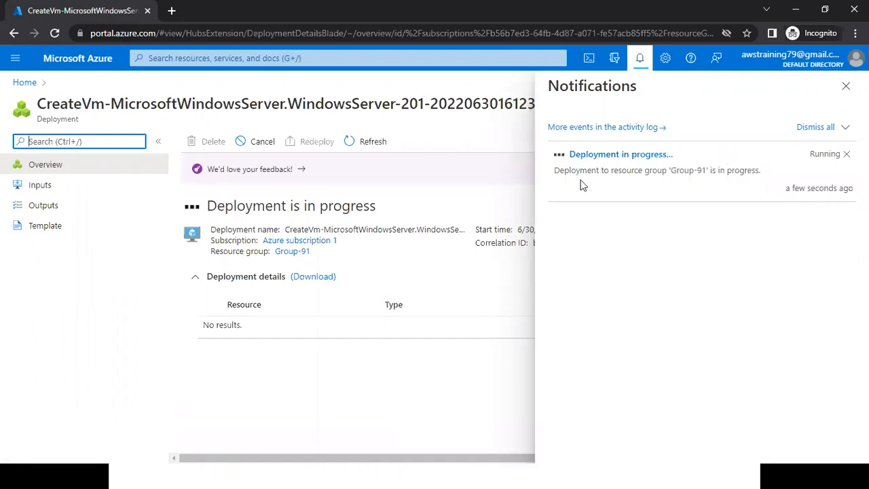
left_click_drag(202, 204, 372, 203)
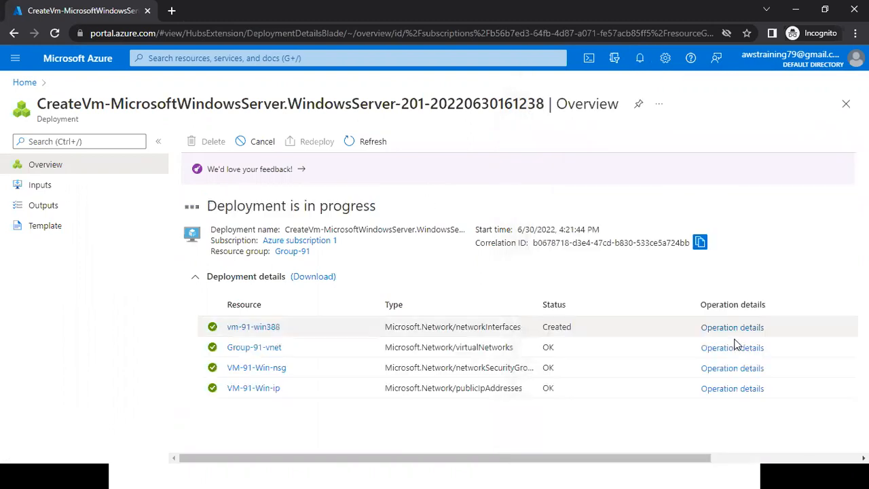
Examine the deployment details, highlighting the types of the network and compute resources being deployed.
triple_click(522, 390)
left_click_drag(542, 372, 520, 351)
left_click_drag(460, 325, 517, 323)
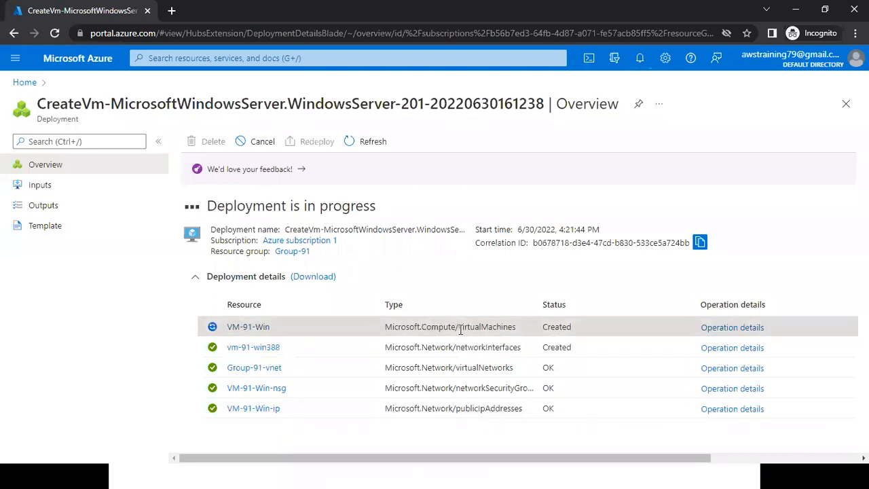
Highlight the virtual machine resource type in the deployment details, check the deployment's completion status, and open the deployed VM-91-Win resource.
left_click_drag(455, 327, 510, 330)
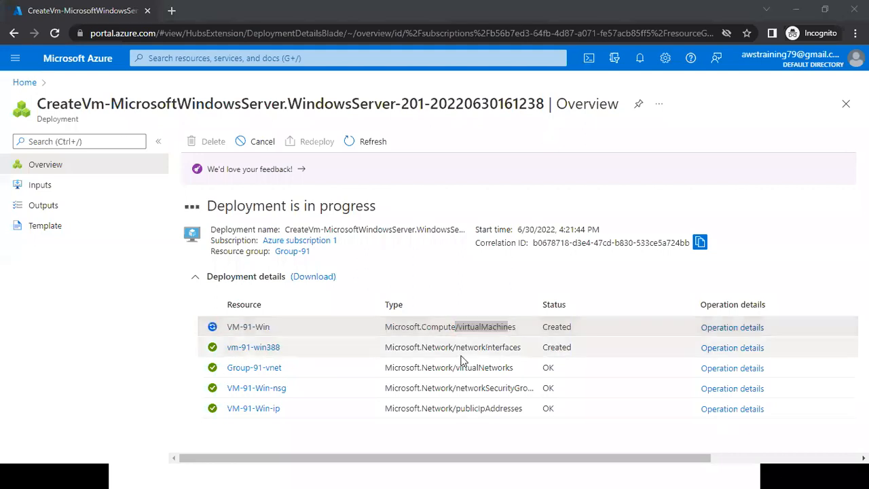
left_click(534, 354)
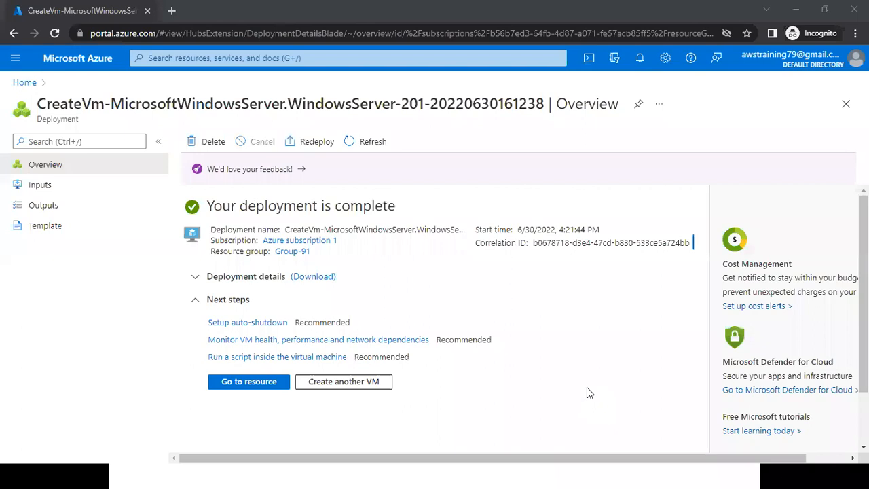
left_click(211, 206)
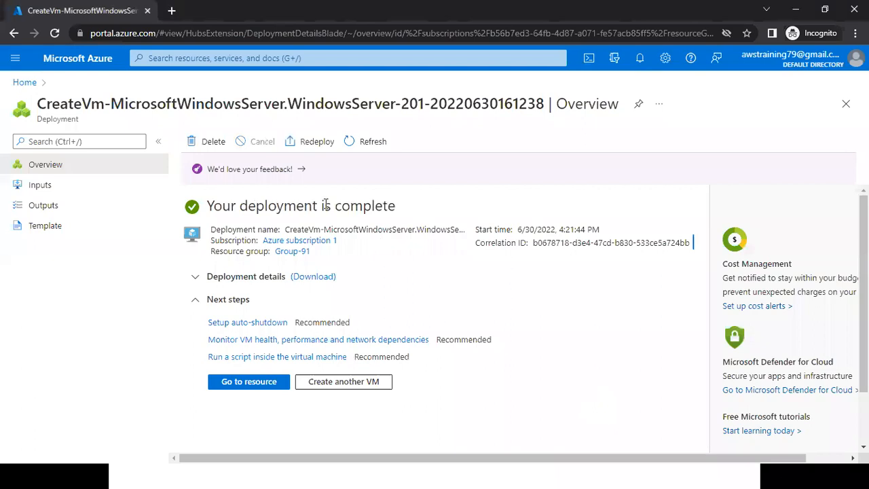
triple_click(400, 212)
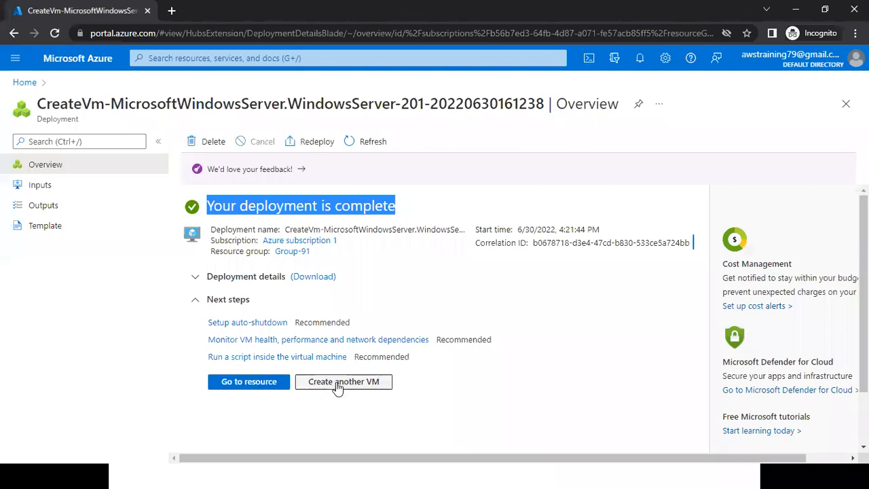
left_click(256, 386)
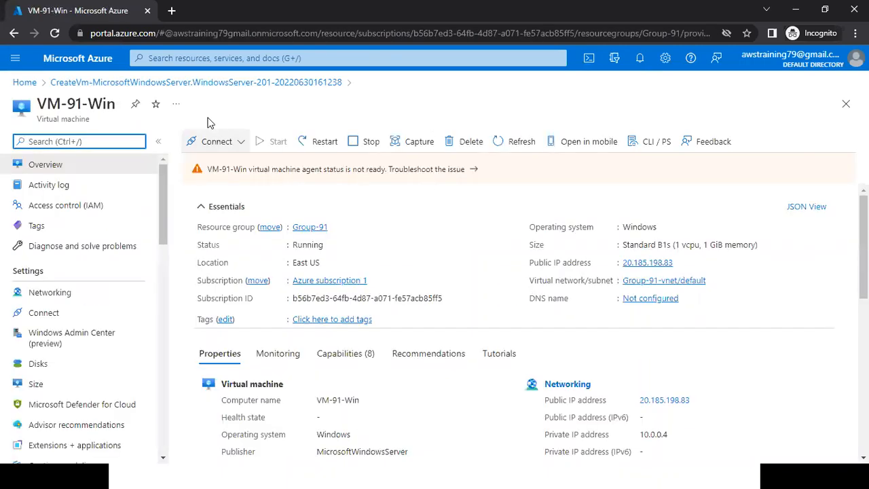
Open the virtual machines list from the portal home and review VM-91-Win's details, highlighting type, subscription, location, operating system and public IP address.
left_click(79, 62)
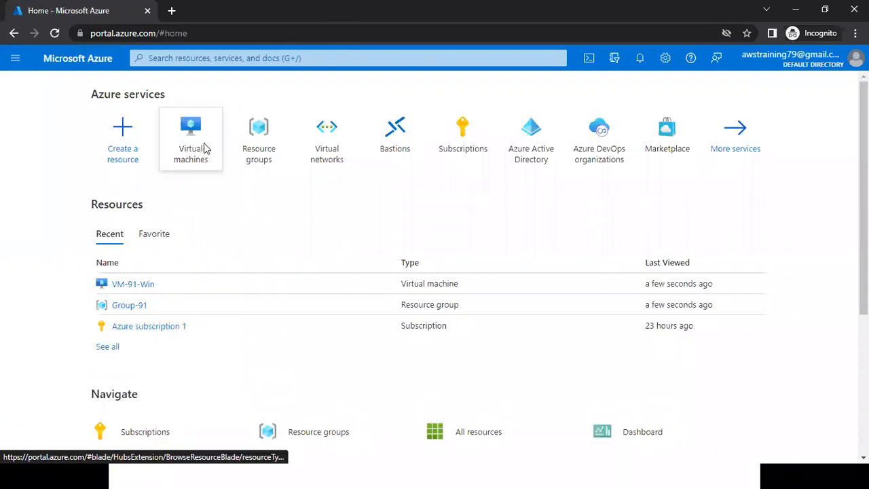
left_click(193, 142)
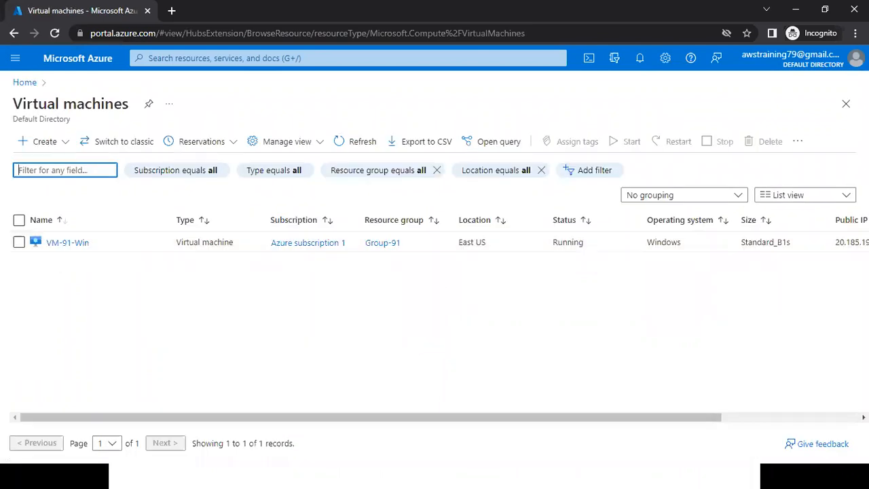
left_click_drag(161, 244, 222, 244)
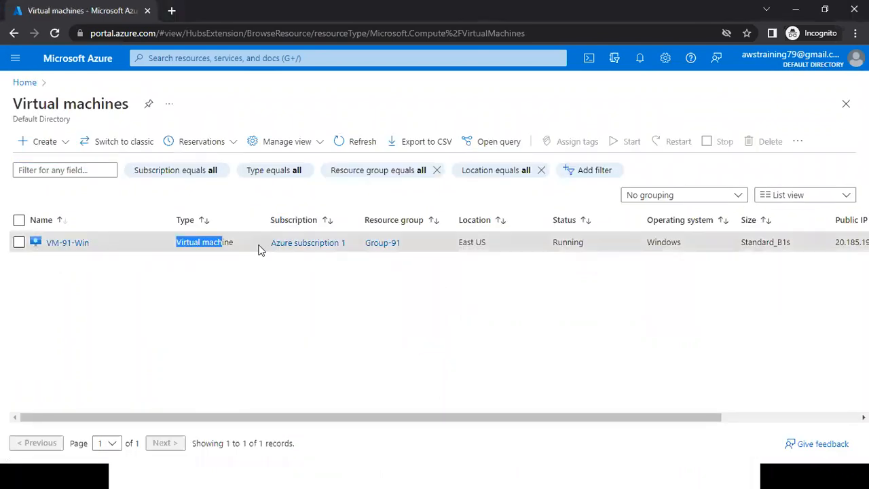
triple_click(357, 244)
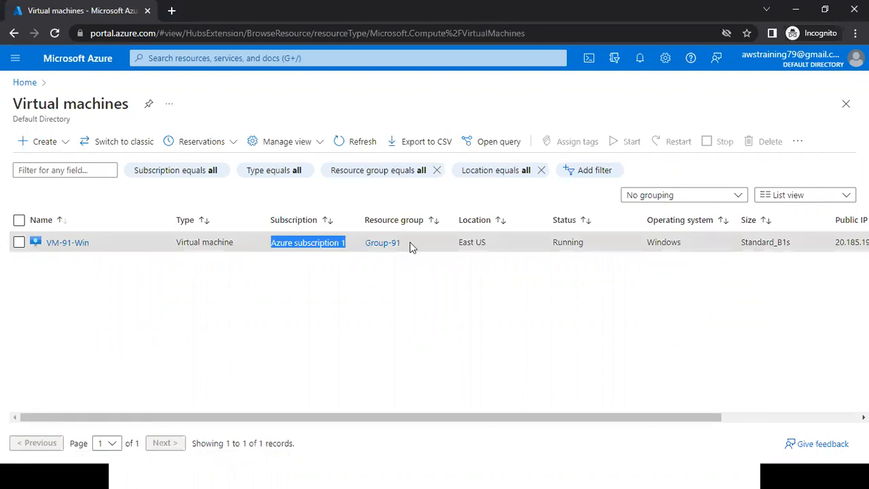
left_click(448, 242)
left_click_drag(448, 242, 601, 244)
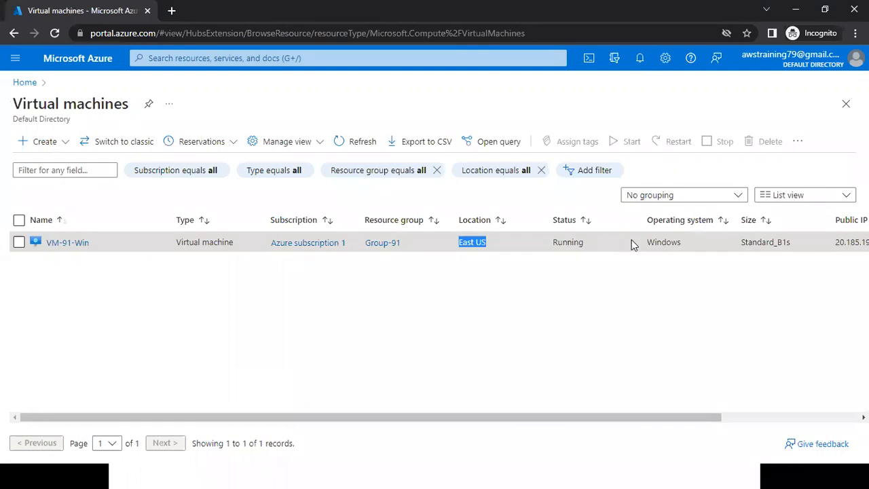
left_click_drag(700, 240, 647, 416)
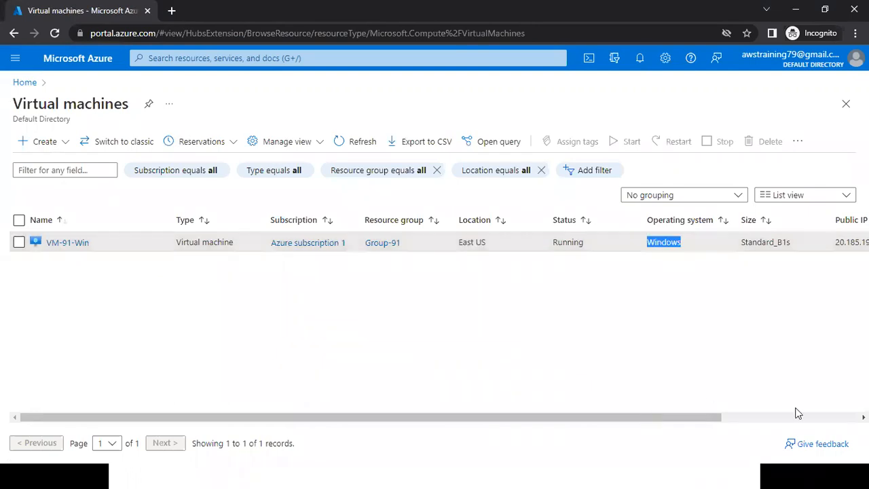
scroll(665, 288, "right", 3)
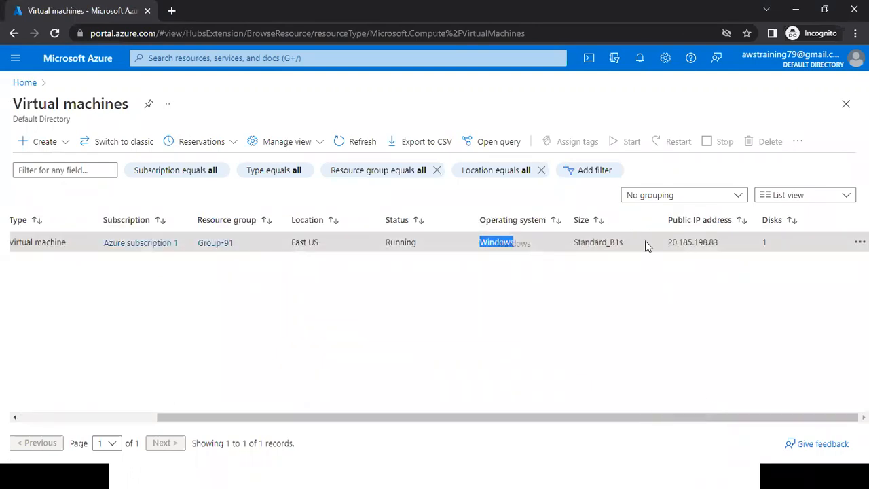
left_click_drag(664, 245, 732, 242)
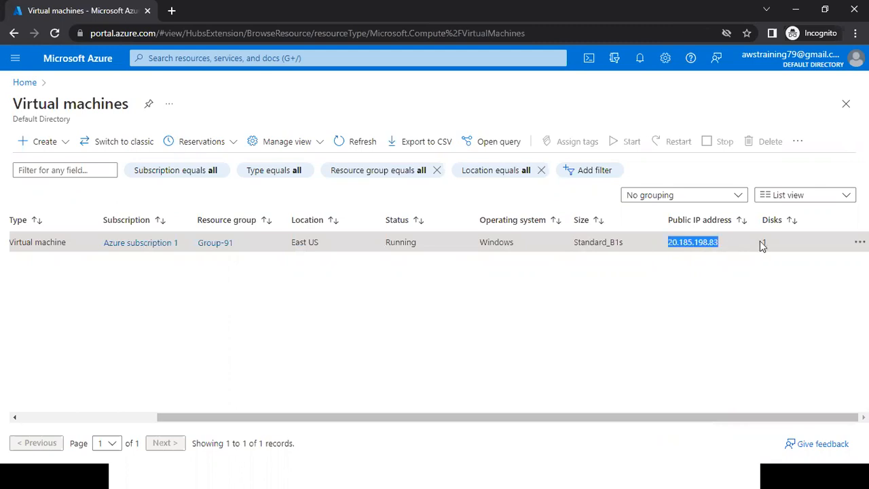
double_click(780, 244)
left_click_drag(707, 419, 533, 428)
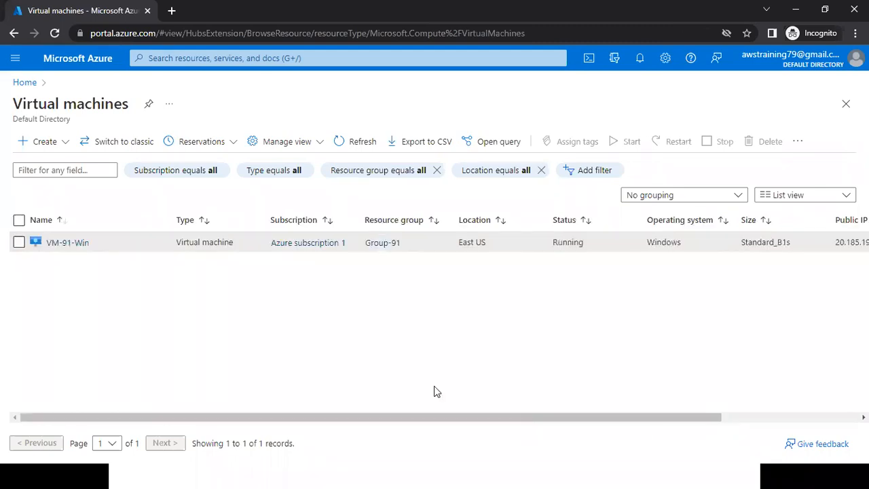
Open the VM-91-Win overview from the list and collapse the virtual machines list beside it.
left_click(71, 245)
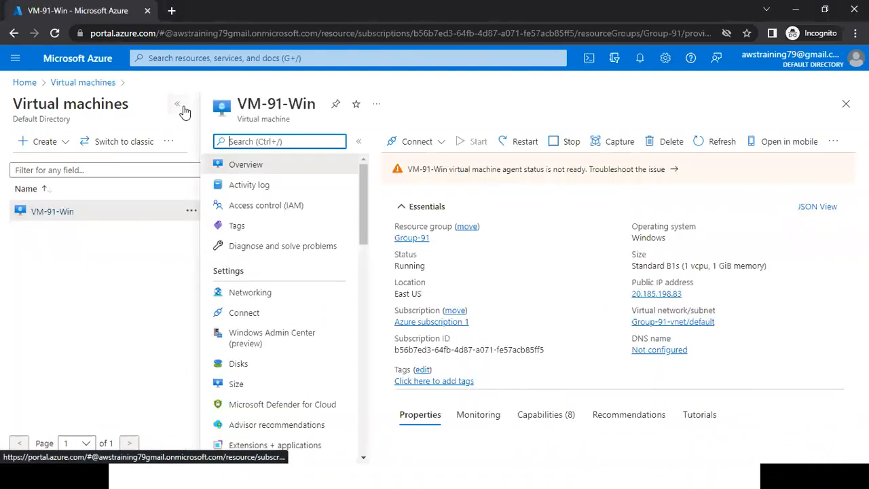
left_click(180, 106)
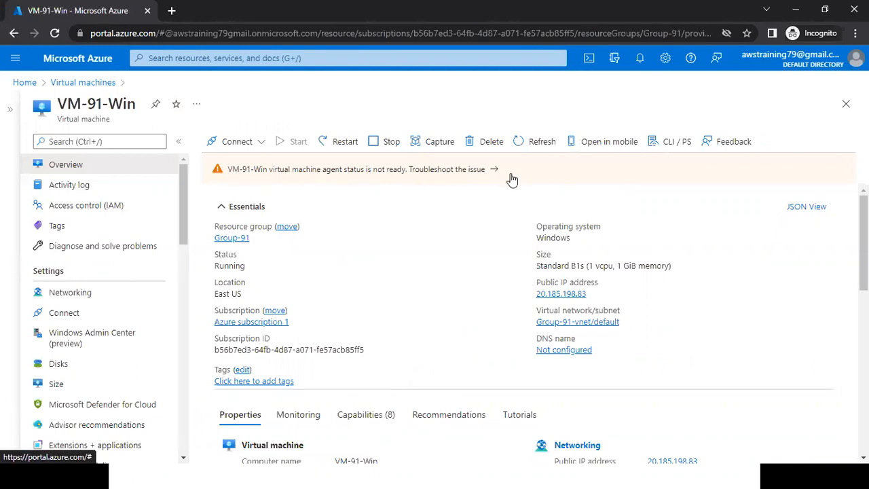
Switch to the PowerPoint slide show, underline Create in red, and advance to the bullet "Copy the public IP Address".
key("alt+Tab")
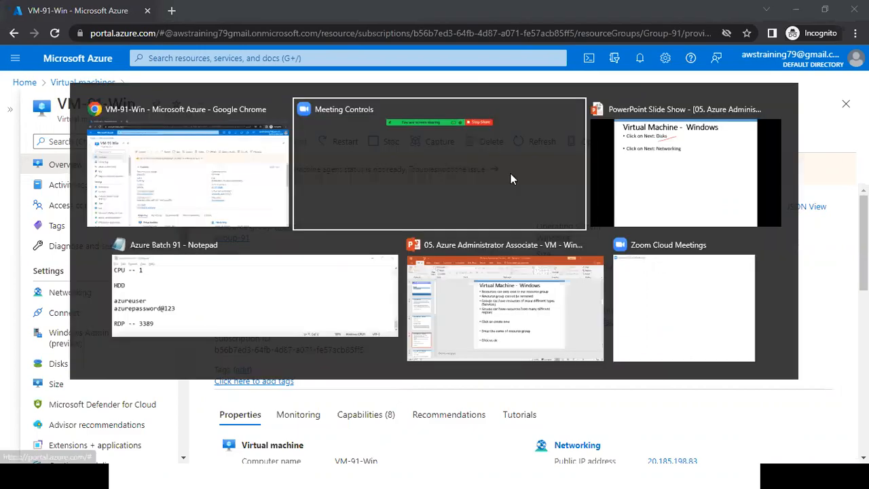
key("alt+Tab")
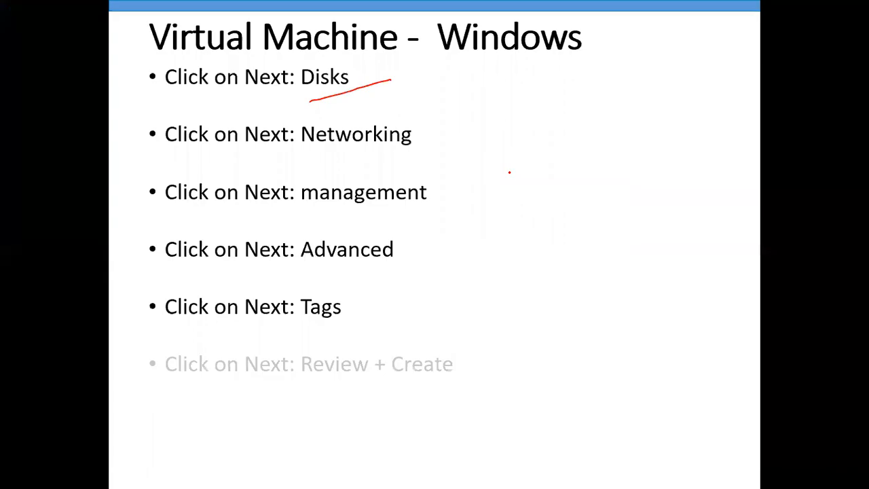
key("Right")
left_click_drag(246, 441, 331, 436)
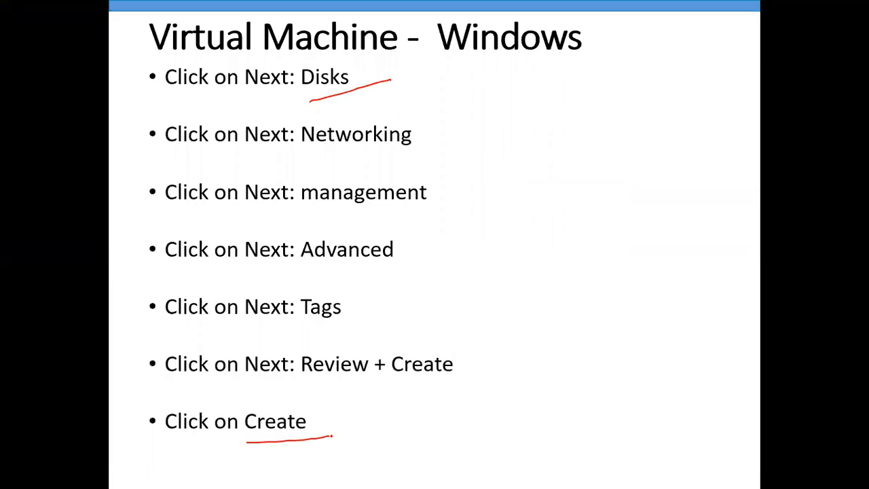
key("Right")
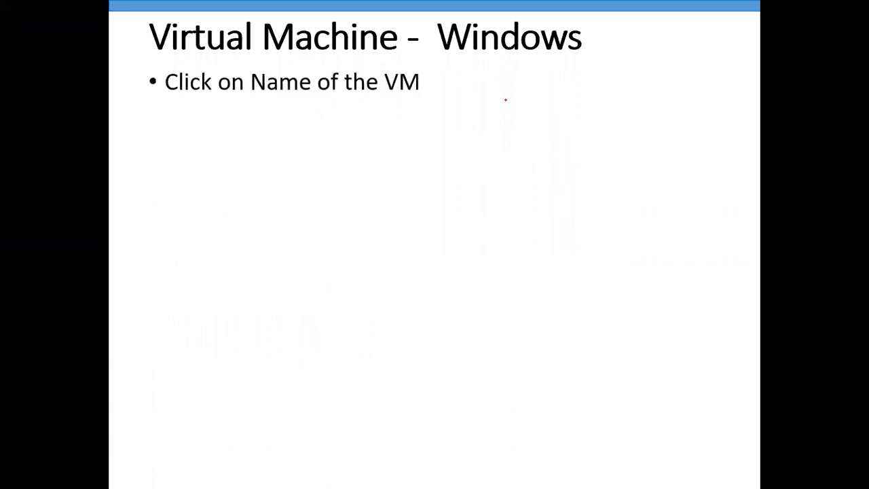
key("Right")
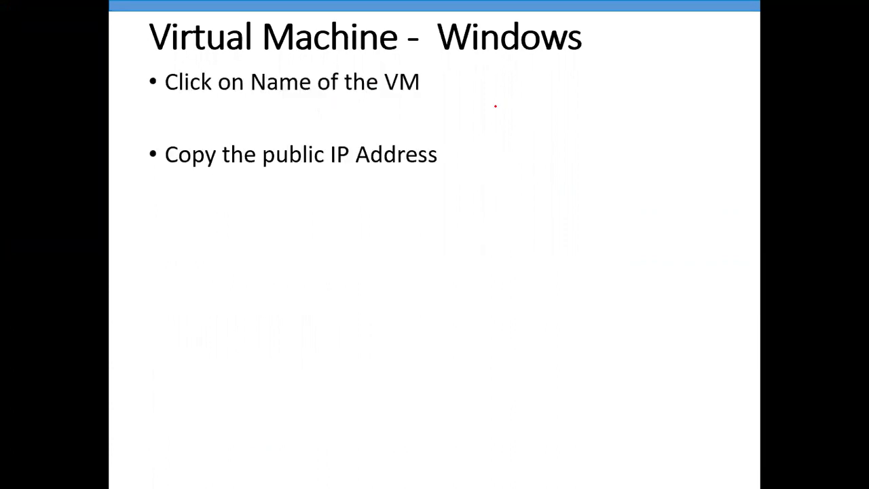
Bring up the Azure Batch 91 notes in Notepad and highlight the saved VM username and password lines.
key("super")
left_click(477, 473)
left_click_drag(222, 281, 31, 264)
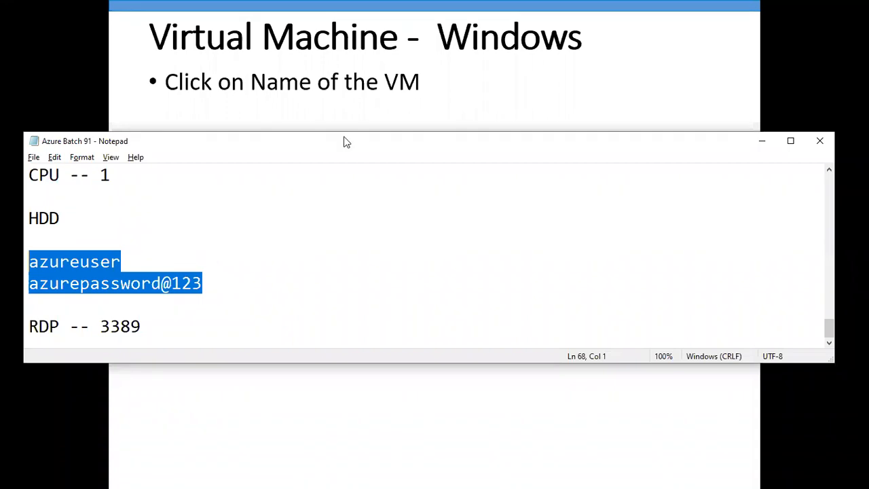
Return to the PowerPoint slide show and underline "public IP Address" in red.
key("alt+Tab")
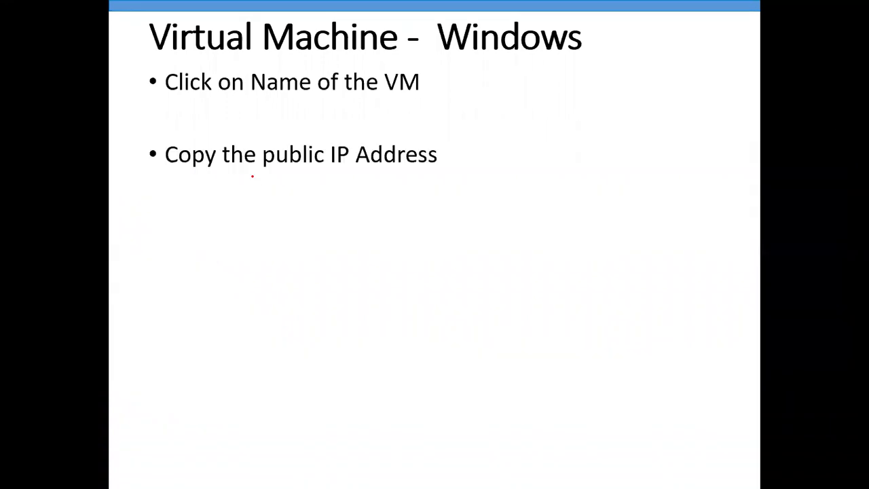
left_click_drag(252, 176, 330, 178)
left_click_drag(426, 176, 428, 176)
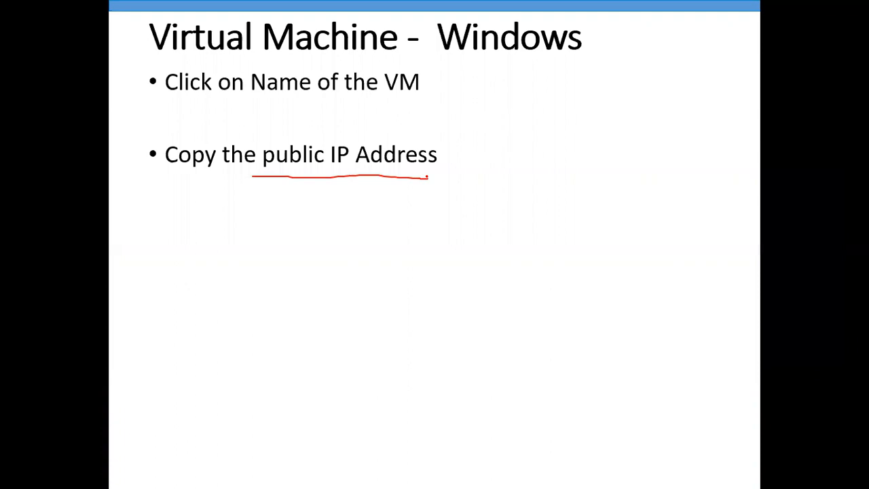
Switch to the Azure portal in Chrome, circle VM-91-Win's public IP address in red, and clear the annotation.
key("alt+Tab")
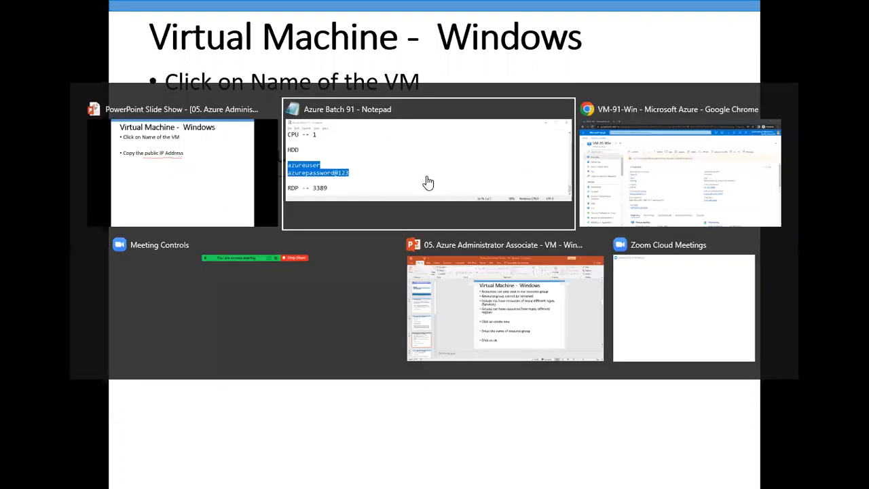
key("Tab")
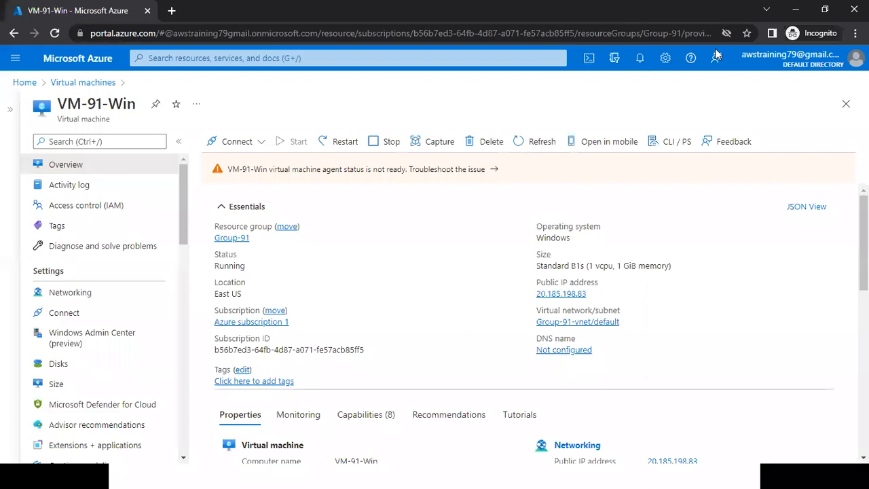
mouse_move(628, 273)
left_mouse_down()
mouse_move(533, 287)
mouse_move(576, 301)
mouse_move(620, 272)
left_mouse_up()
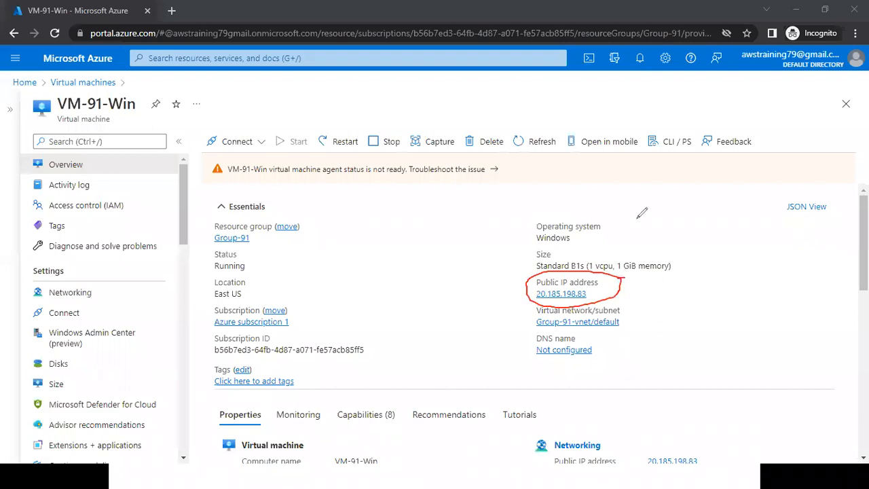
key("Escape")
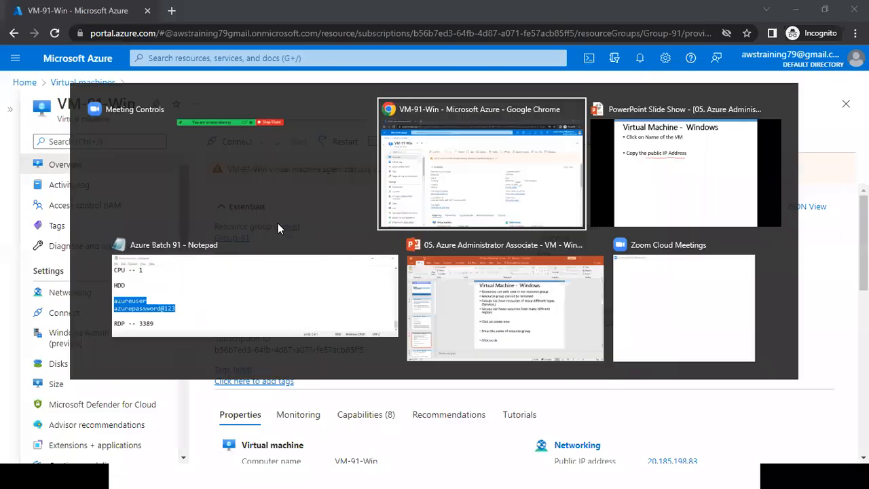
Copy the public IP address 20.185.198.83 into a new line above the username in the Azure Batch 91 Notepad file and save it.
key("alt+Tab")
key("alt+Tab")
key("alt+Tab")
left_click(252, 228)
key("Return")
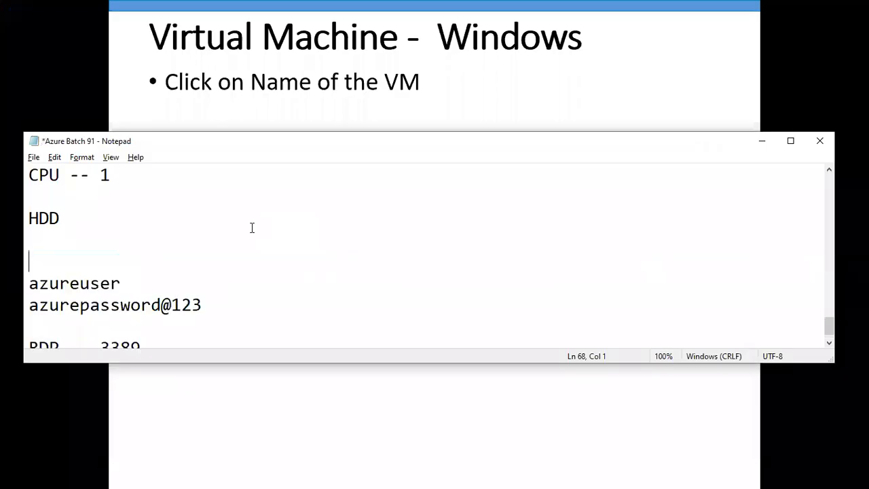
key("ctrl+v")
key("ctrl+s")
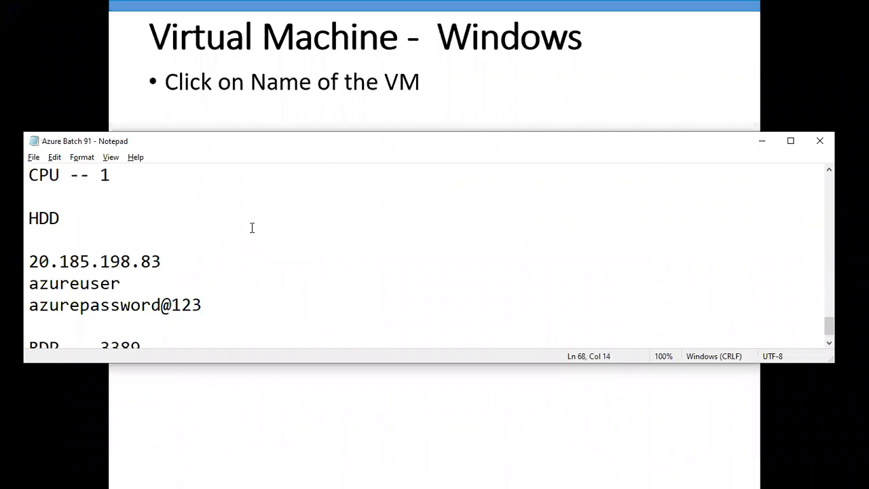
In the PowerPoint slide show, underline Windows, reveal the "Open Remote desktop Connection" bullet, and underline Remote desktop Connection in red.
key("alt+Tab")
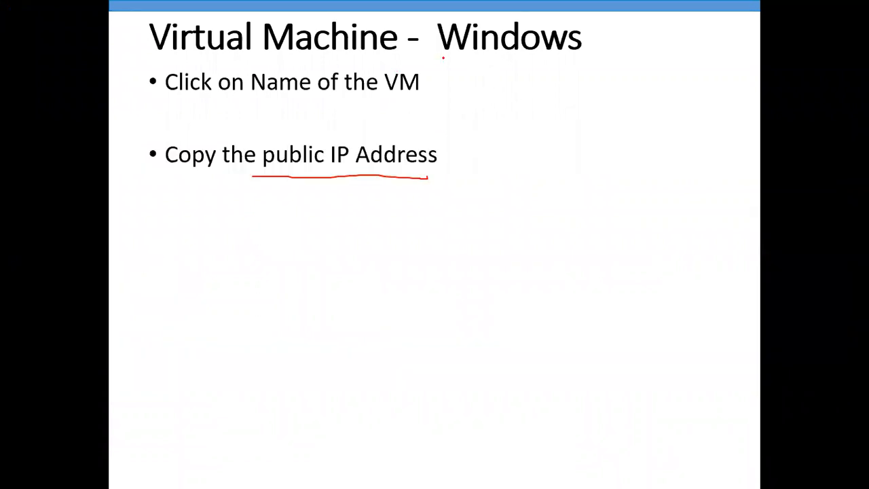
left_click_drag(442, 58, 576, 54)
key("Right")
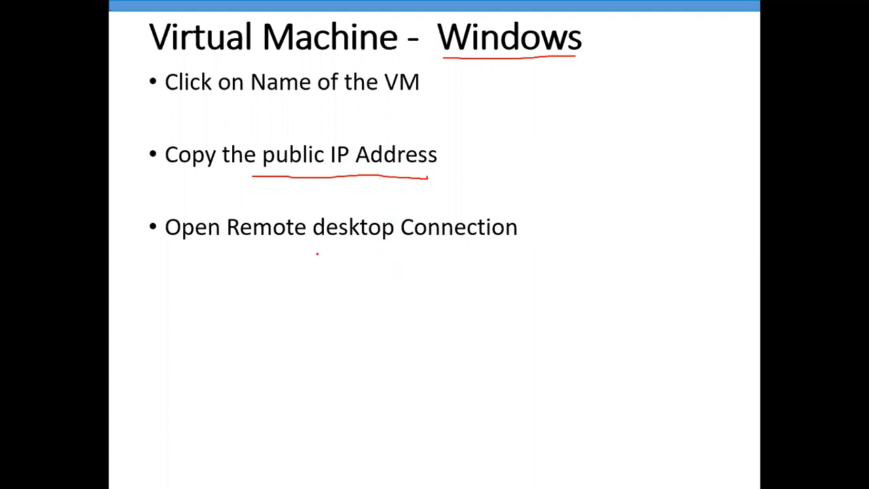
left_click_drag(247, 241, 511, 241)
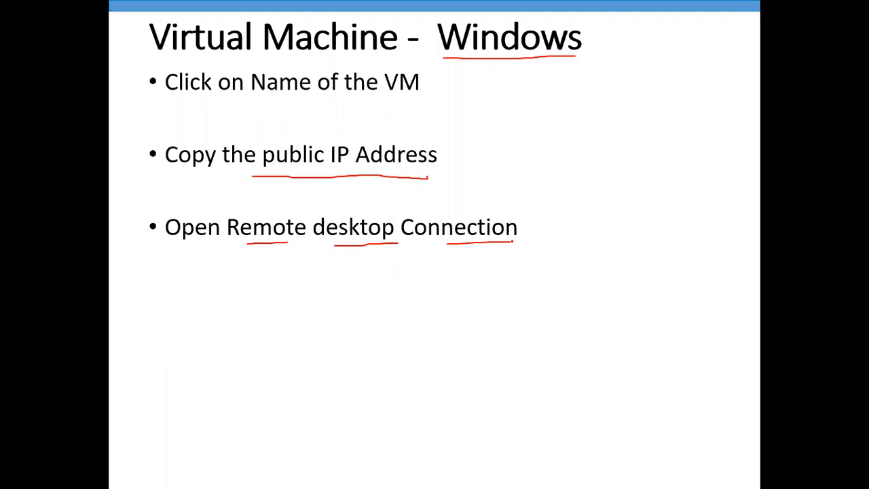
Search Windows for "re" and launch the Remote Desktop Connection app.
key("super")
type("re")
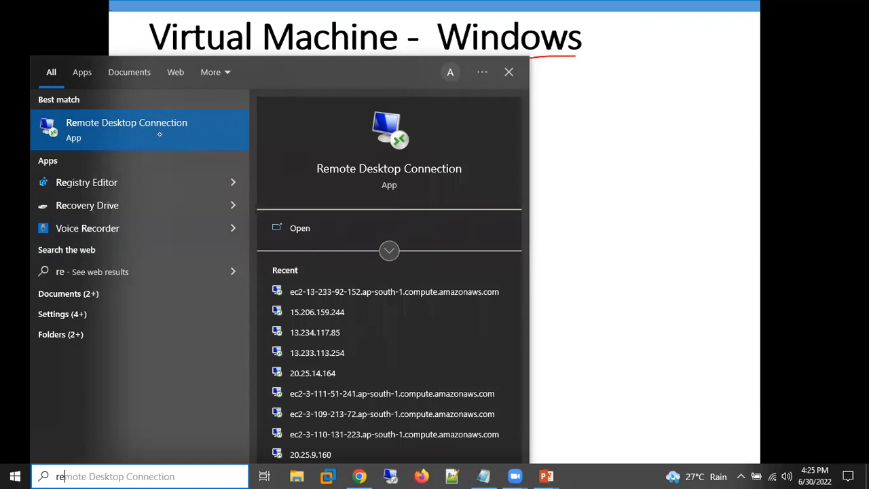
left_click(159, 134)
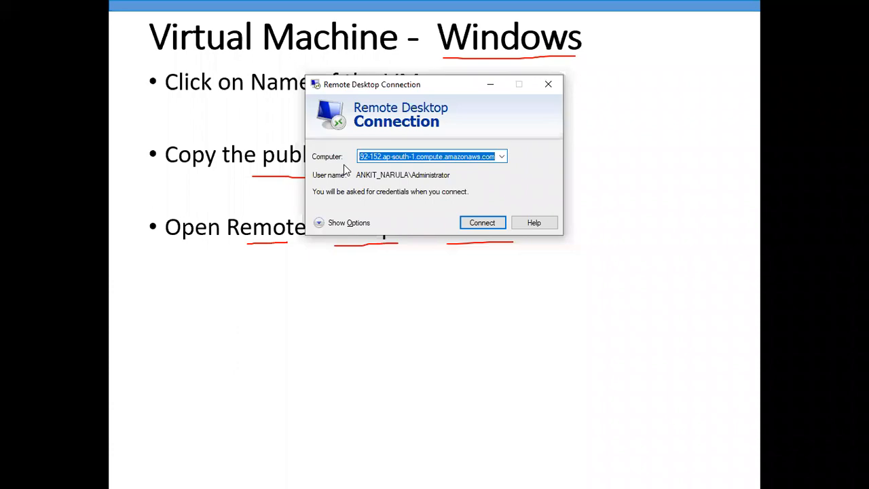
Copy the public IP address 20.185.198.83 from the Azure Batch 91 Notepad file into the Remote Desktop Connection computer name.
key("alt+Tab")
key("alt+Tab")
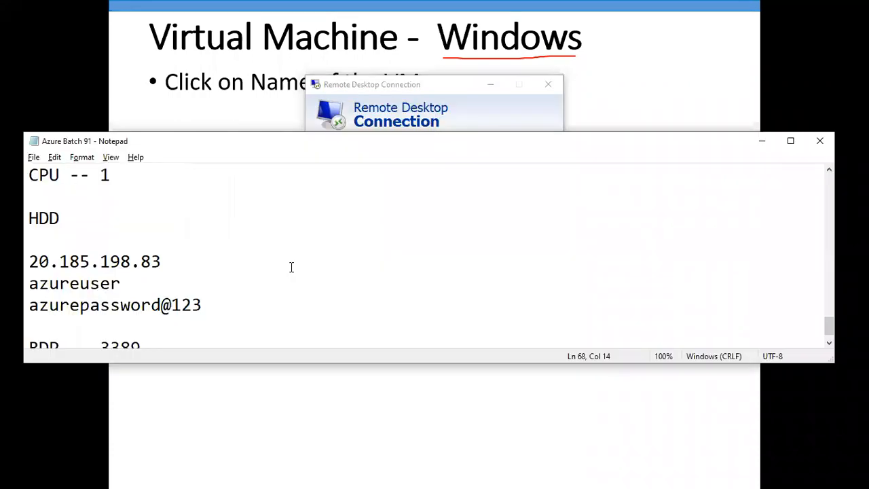
key("Up")
key("Down")
key("shift+End")
key("alt+Tab")
key("ctrl+v")
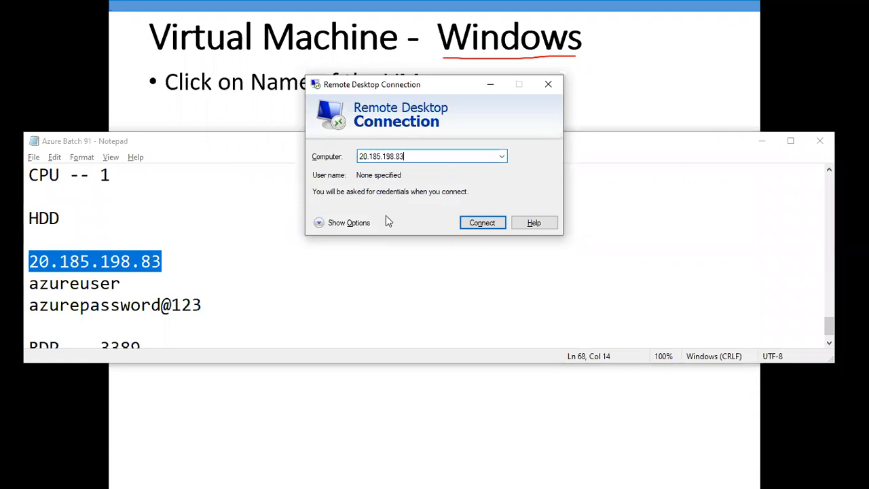
Expand the connection options, set the user name to azureuser from the Notepad file, start the connection and trust the remote computer.
left_click(351, 228)
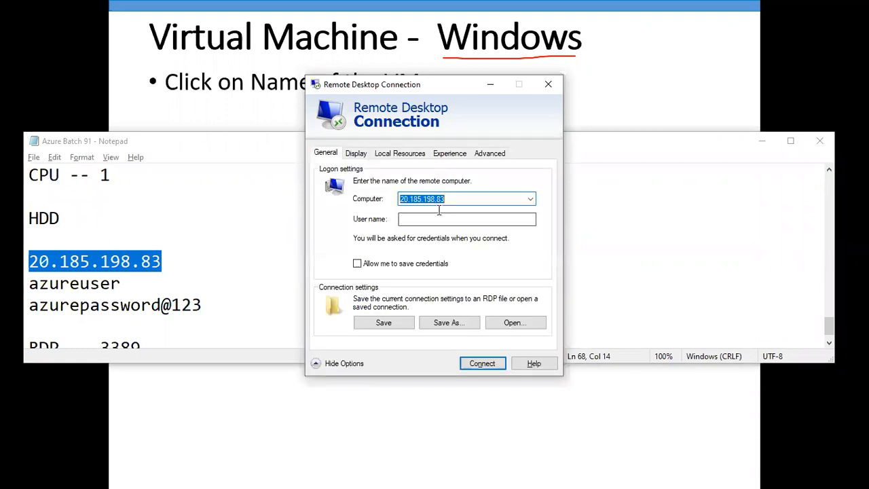
key("Tab")
left_click(215, 282)
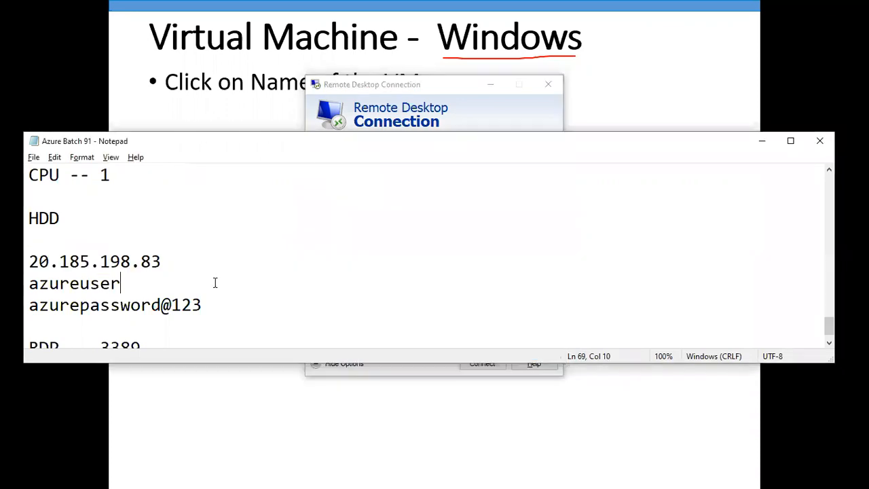
key("shift+Home")
key("ctrl+c")
left_click(319, 246)
key("ctrl+v")
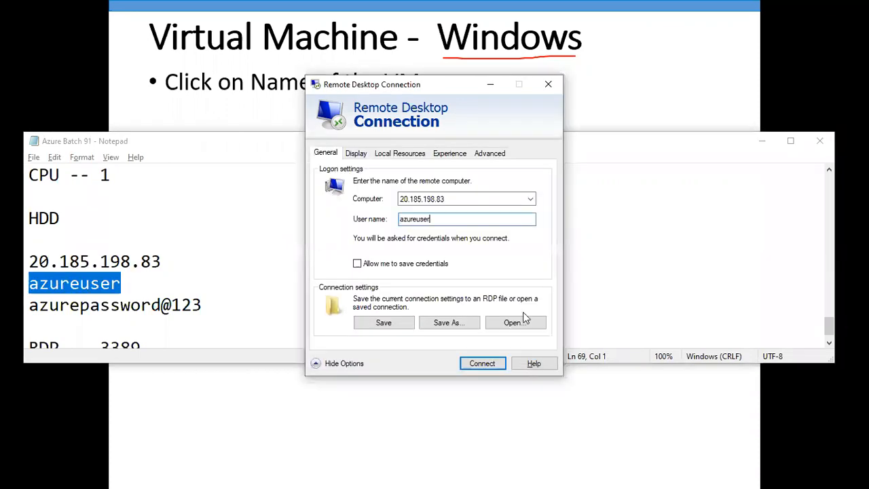
left_click(494, 366)
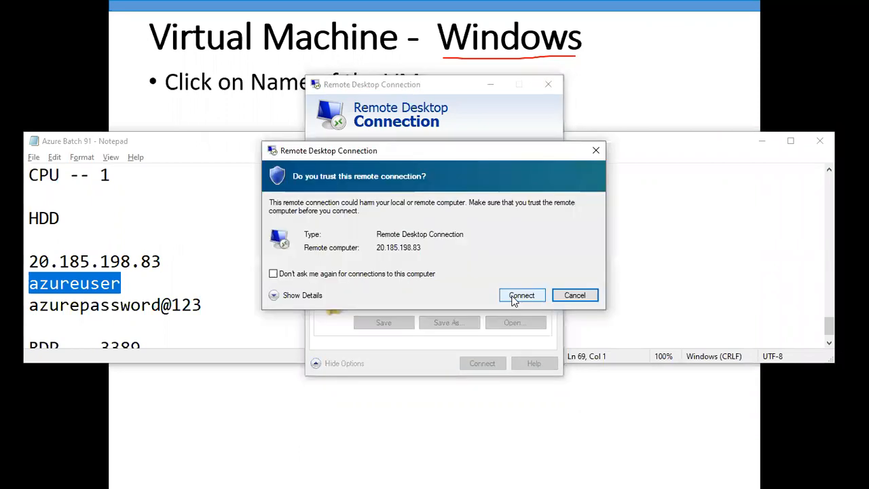
left_click(513, 298)
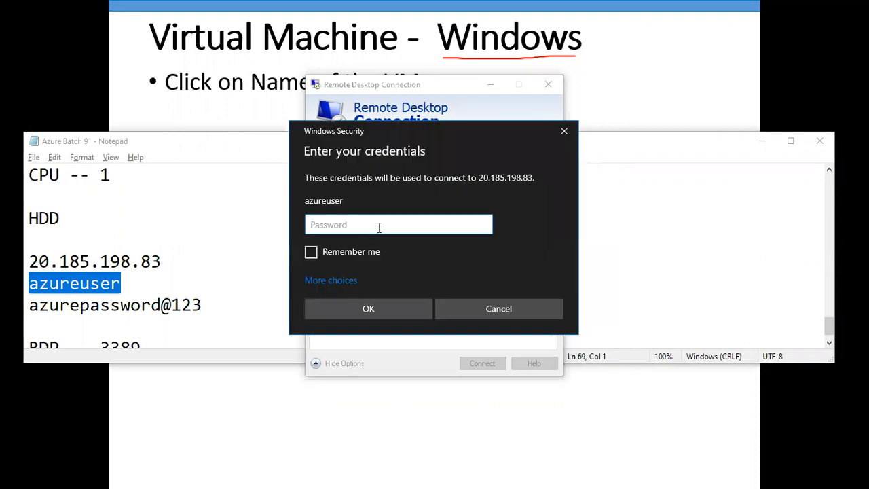
Copy the account password from the Notepad file into the credentials prompt and complete the sign-in to the remote VM.
left_click(240, 305)
key("shift+Home")
left_click(368, 281)
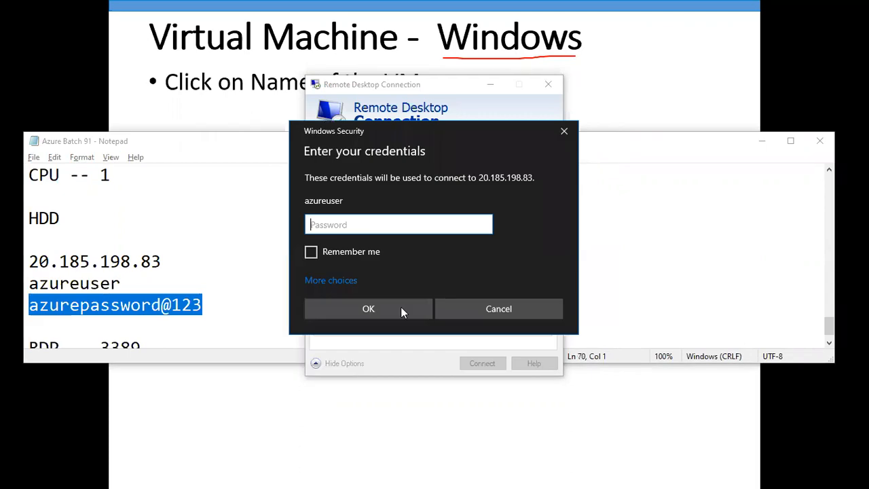
key("ctrl+v")
left_click(397, 308)
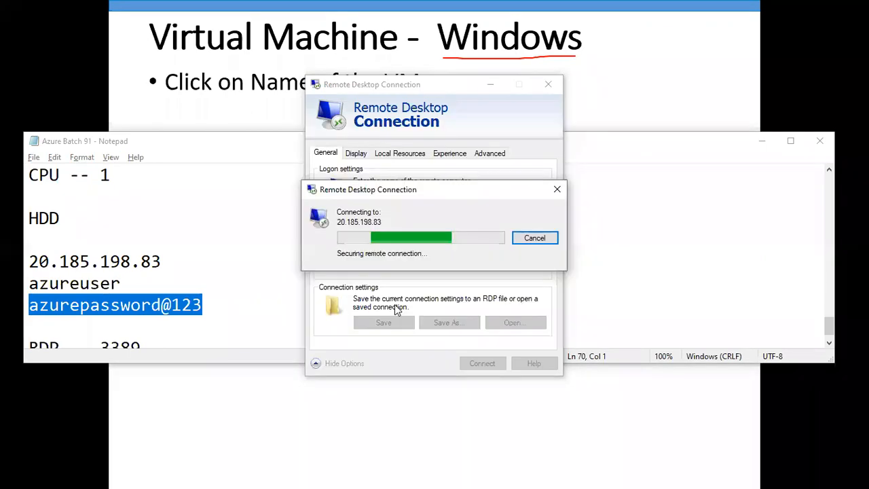
left_click(474, 337)
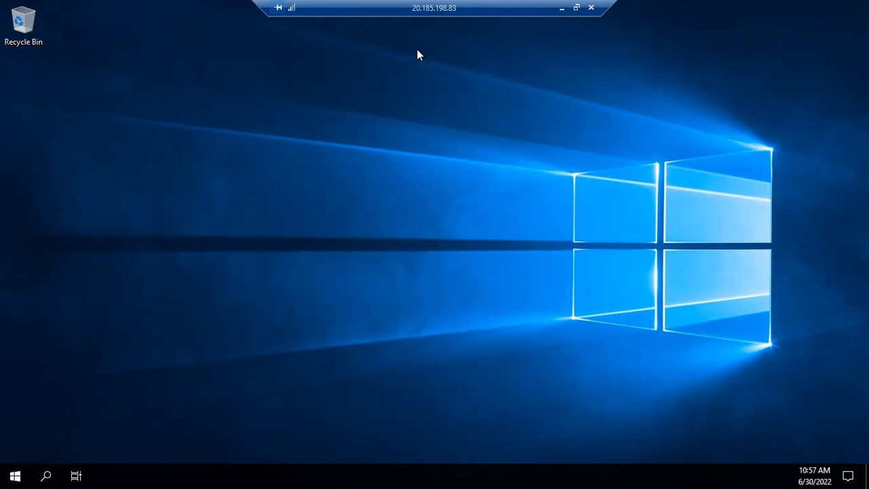
Move the remote session's connection bar aside and minimize the session to return to VM-91-Win in the Azure portal.
left_click_drag(281, 8, 212, 8)
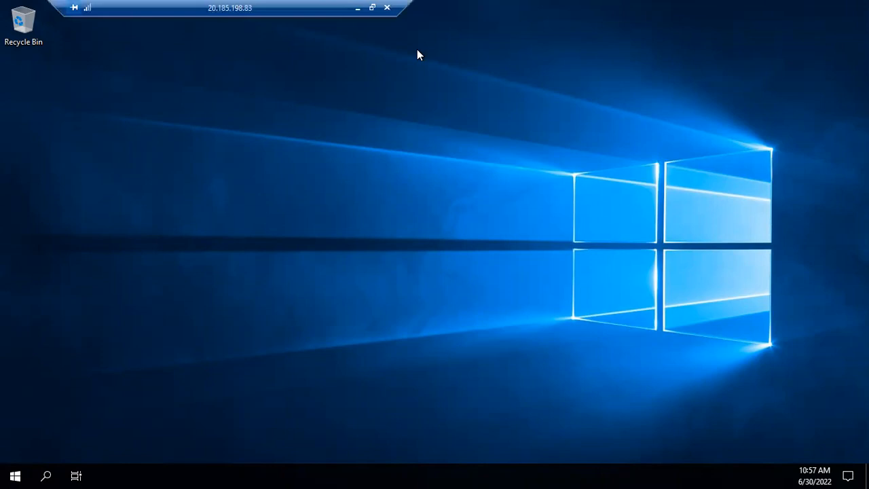
left_click(357, 7)
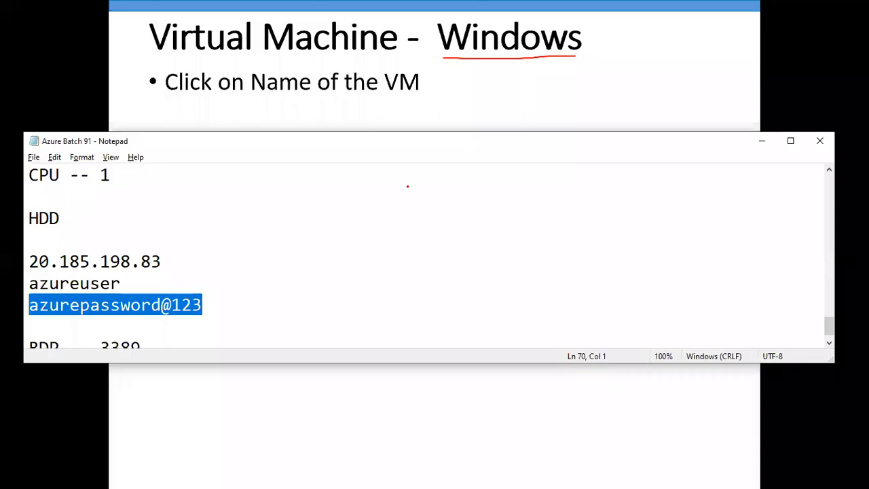
left_click(487, 98)
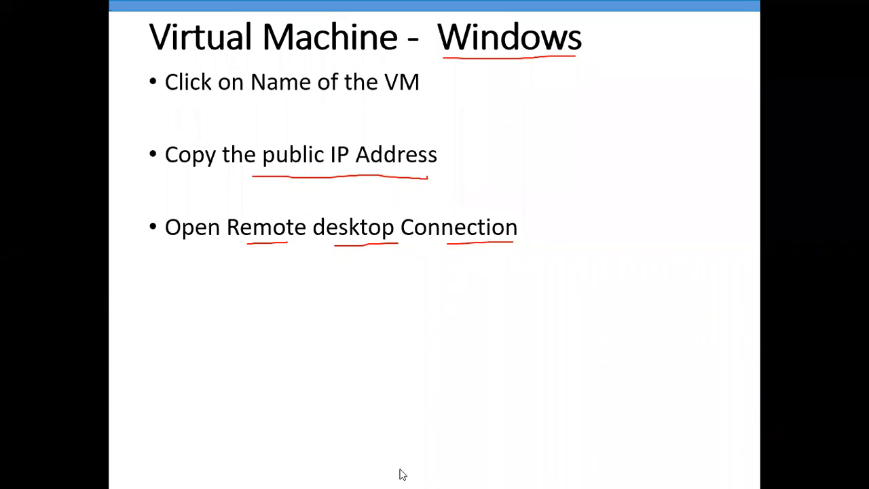
key("super")
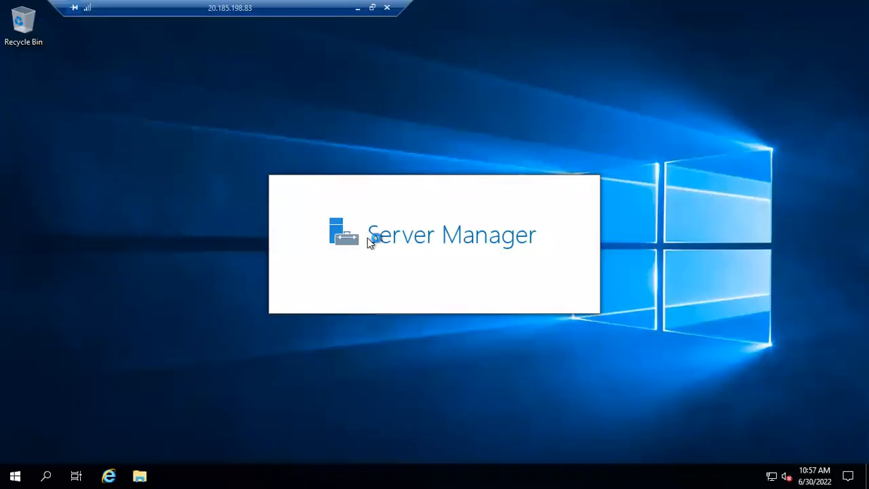
left_click(357, 8)
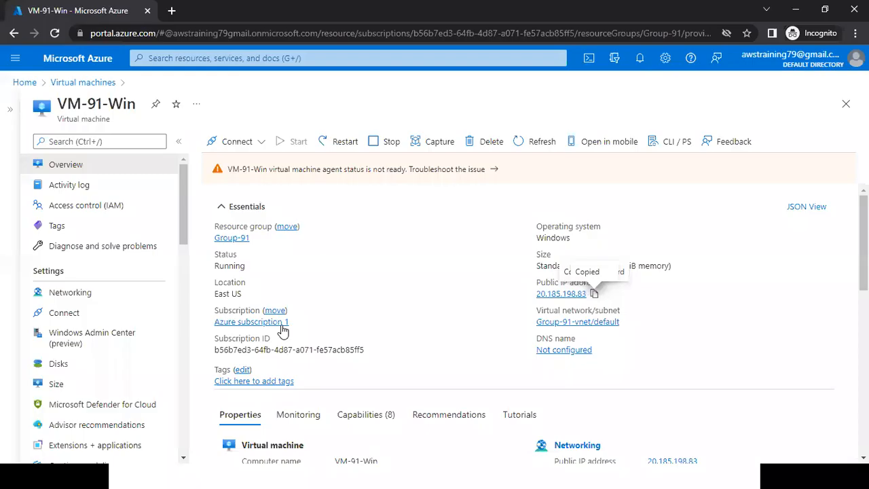
Open VM-91-Win's Disks page, circle the OS disk size and the data disk options in red, and clear the annotations.
left_click(95, 371)
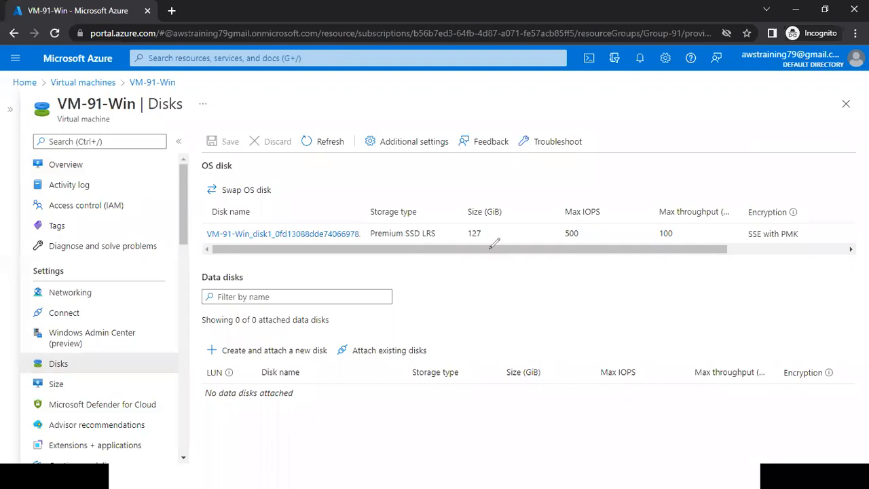
left_click_drag(455, 239, 490, 249)
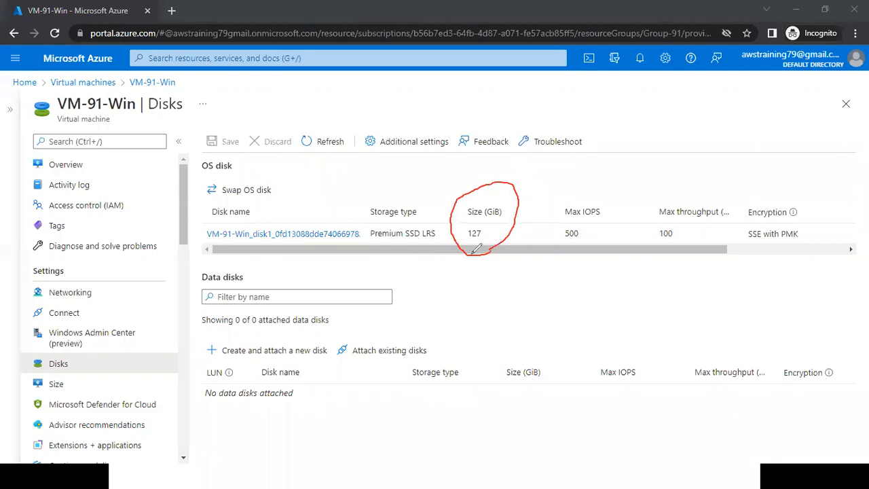
left_click_drag(459, 349, 285, 323)
mouse_move(181, 347)
left_mouse_down()
mouse_move(364, 402)
mouse_move(446, 330)
left_mouse_up()
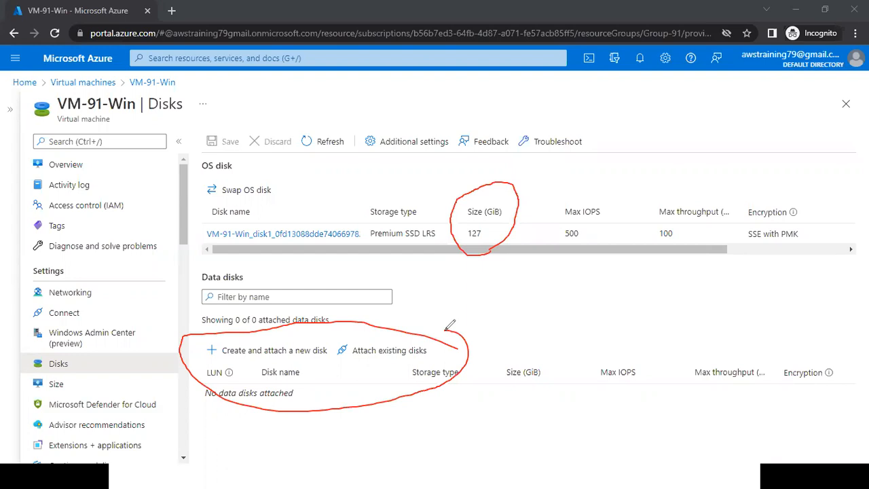
left_click_drag(464, 246, 506, 231)
key("Escape")
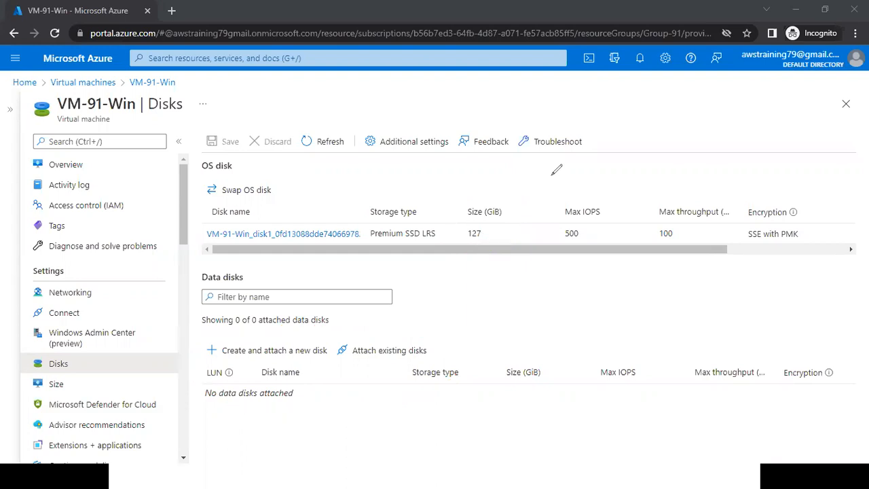
Open VM-91-Win's Size page and highlight the temp storage value of the B1s size.
left_click(80, 391)
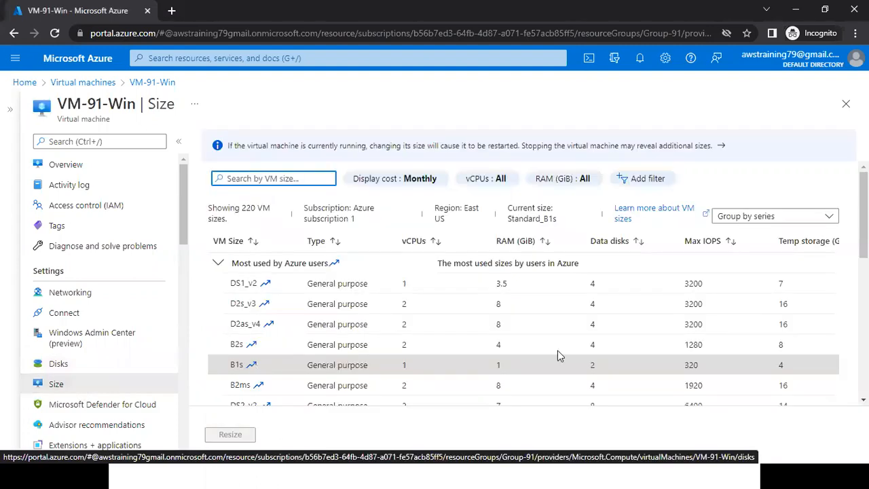
double_click(780, 365)
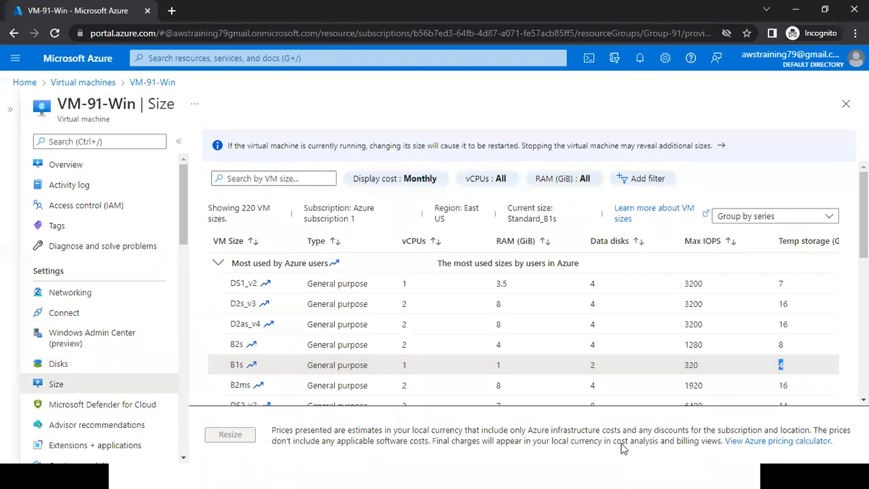
Switch to the remote desktop session and close the Windows Admin Center notice and Server Manager.
key("alt+Tab")
key("alt+Tab")
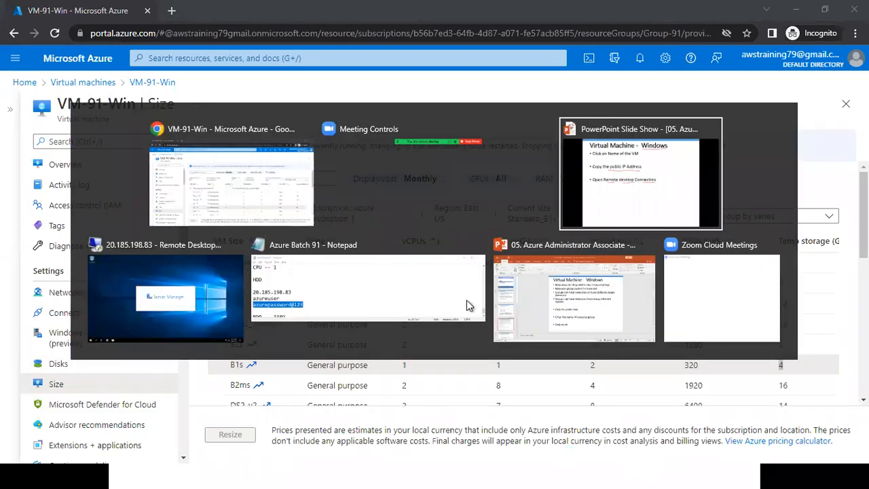
key("alt+Tab")
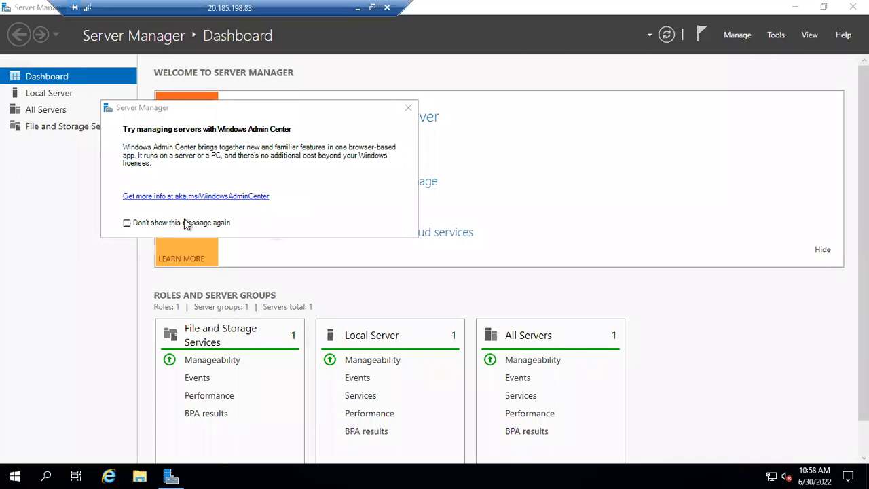
left_click(407, 110)
left_click(852, 6)
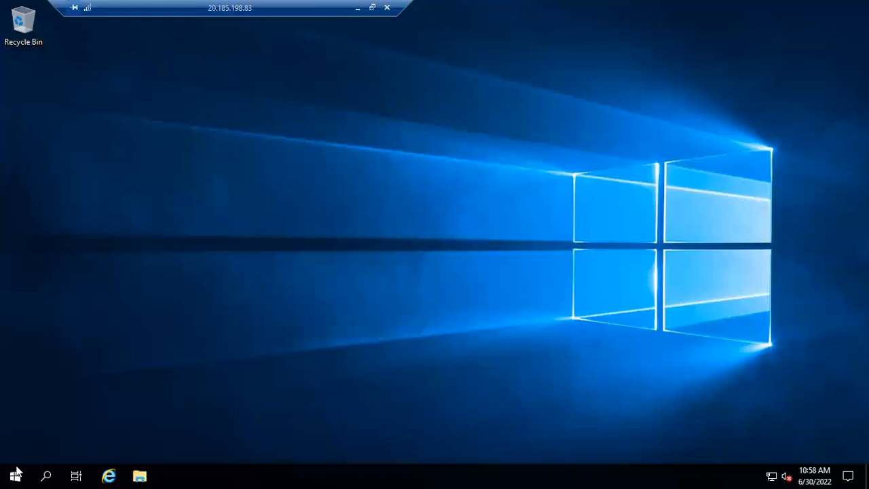
Open This PC in the VM's File Explorer to examine its drives, and minimize both File Explorer windows.
left_click(16, 471)
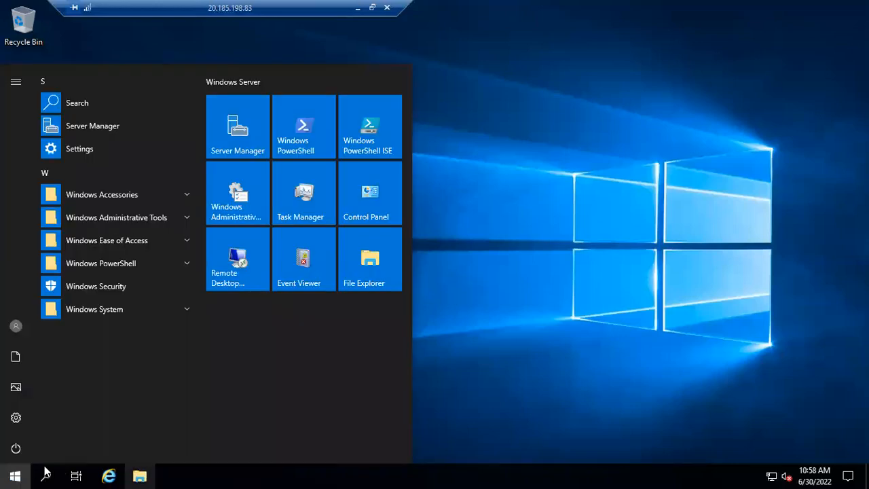
left_click(148, 468)
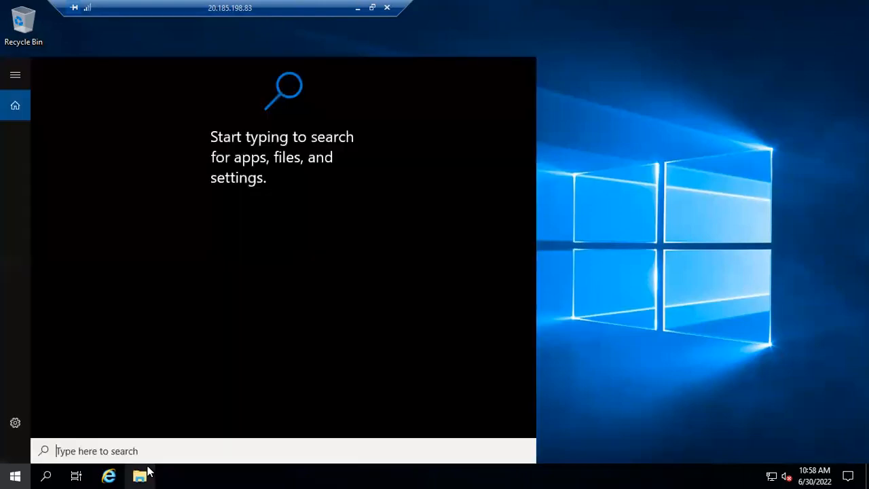
left_click(147, 471)
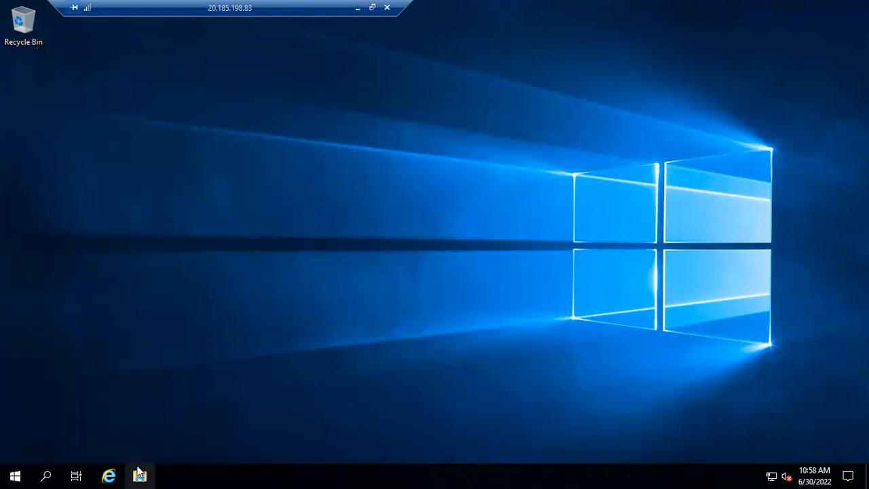
left_click(142, 473)
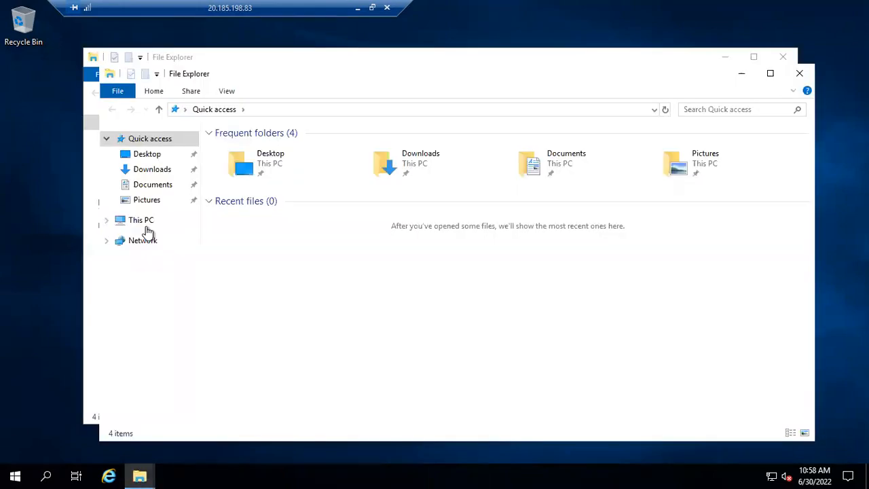
left_click(143, 224)
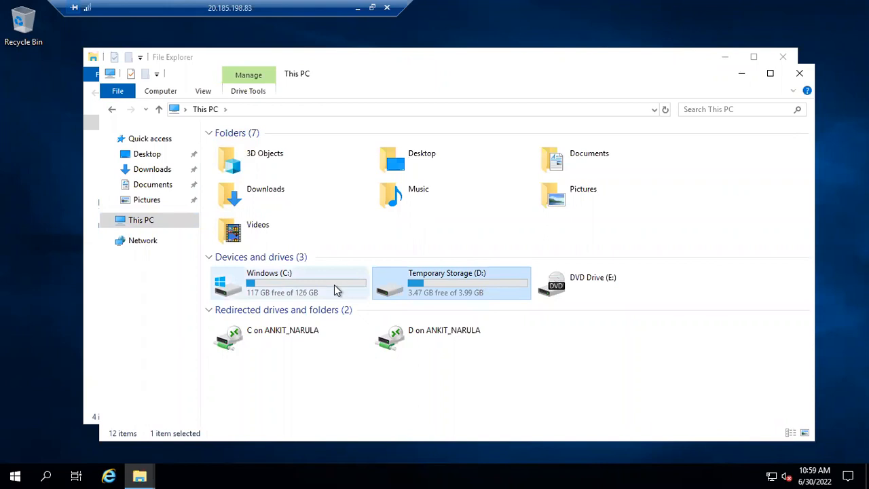
left_click(733, 76)
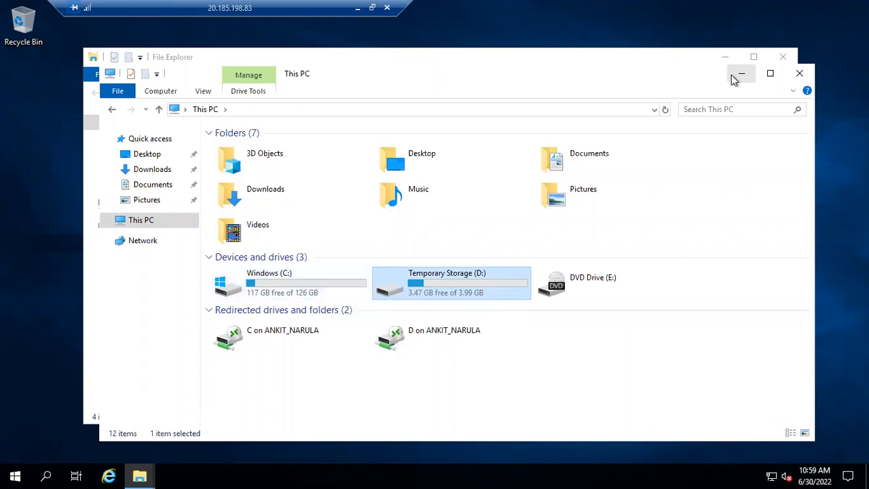
left_click(725, 61)
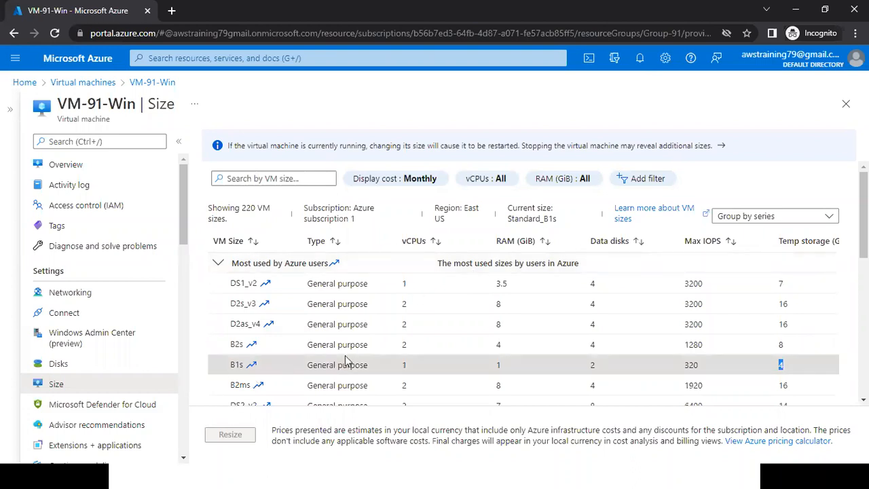
In the Azure portal, review VM-91-Win's Disks, Size and Overview pages and open its Networking page to examine the inbound port rules.
left_click(76, 371)
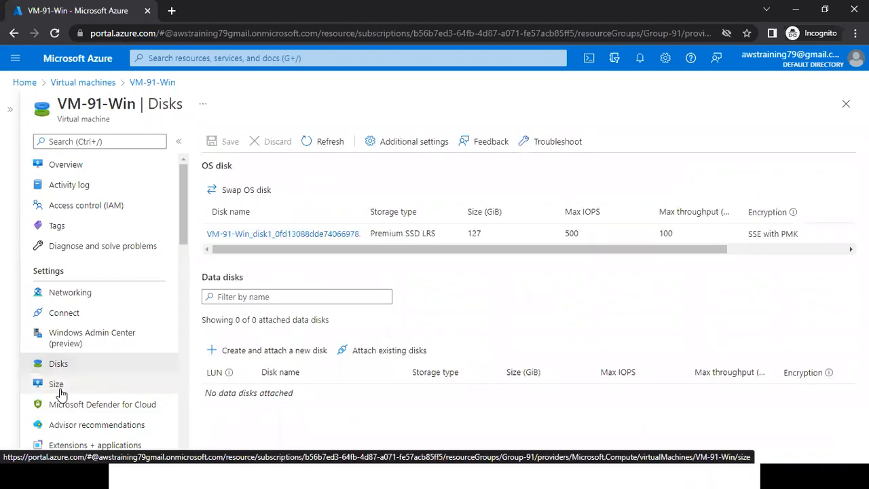
left_click(59, 388)
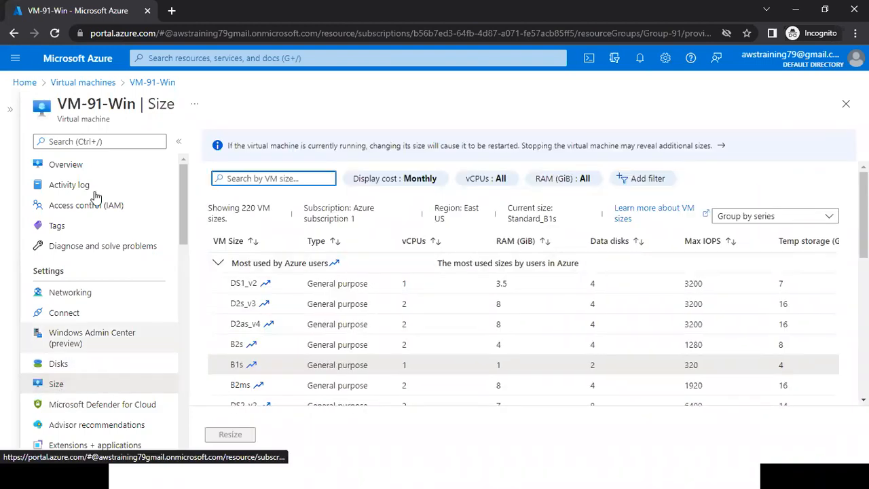
left_click(65, 175)
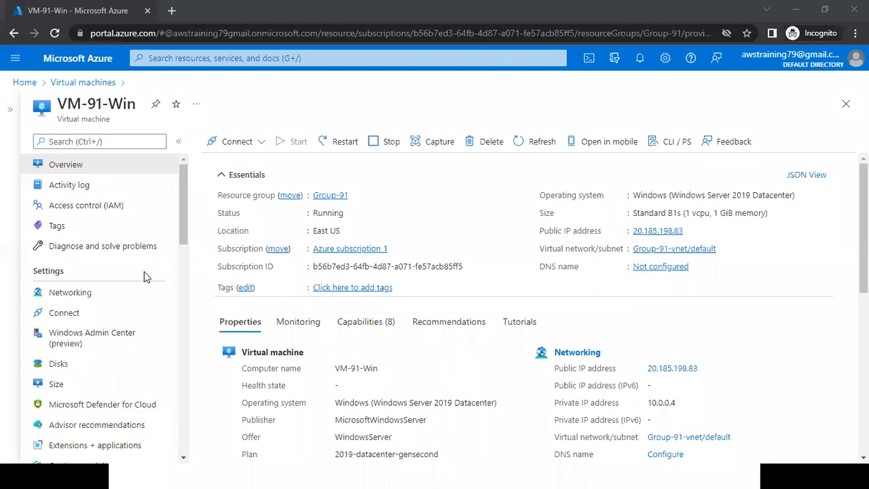
left_click(63, 296)
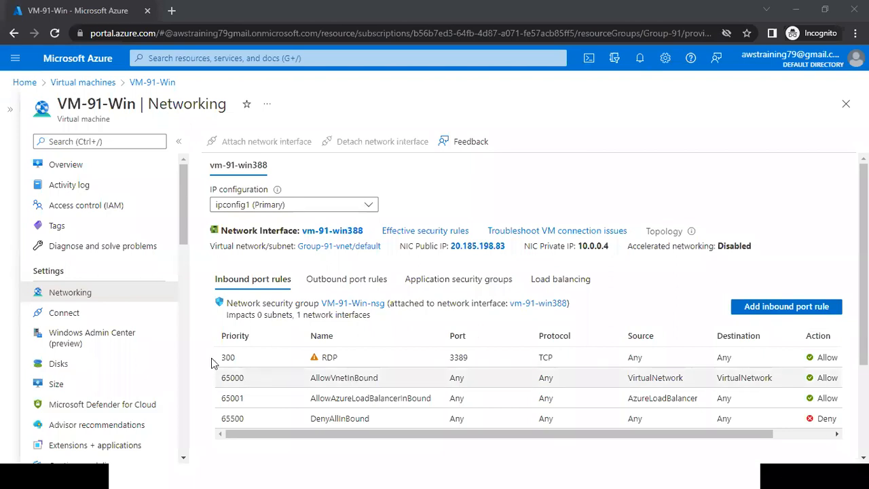
Highlight the RDP inbound rule, open the Add inbound security rule form to examine its action and priority settings, and cancel it.
left_click_drag(213, 358, 764, 331)
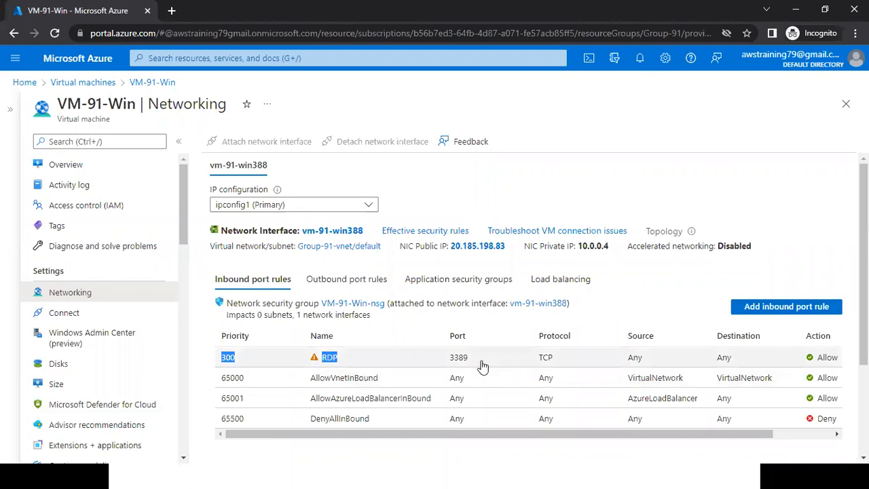
left_click(749, 308)
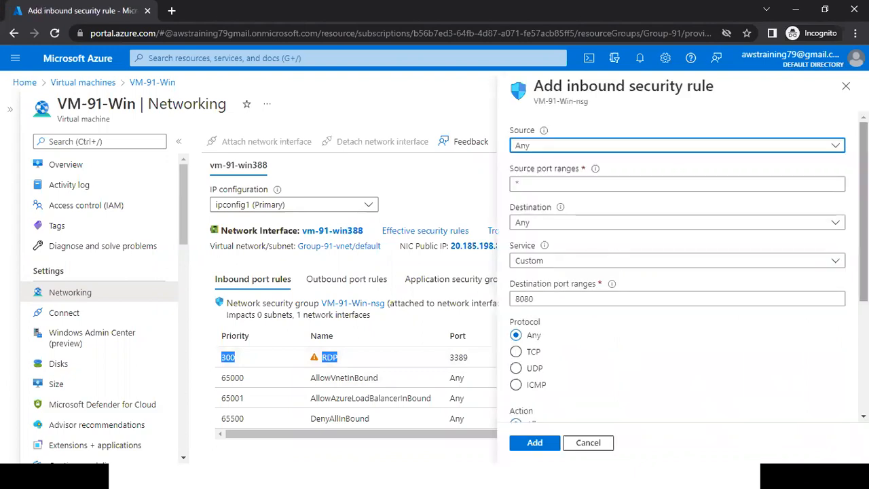
scroll(625, 280, "down", 3)
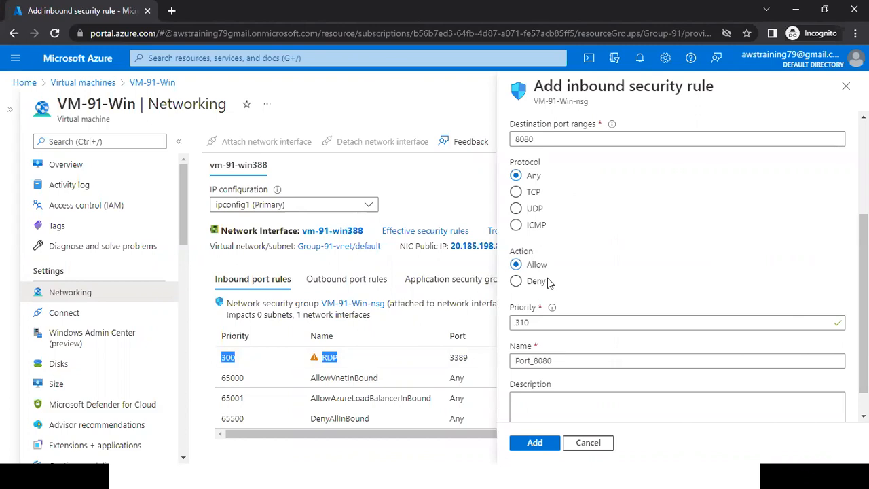
left_click(527, 286)
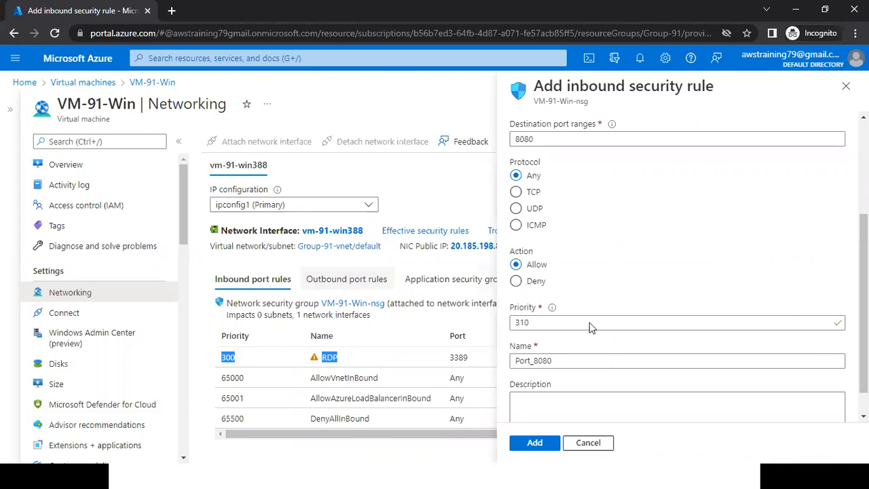
left_click_drag(529, 322, 505, 328)
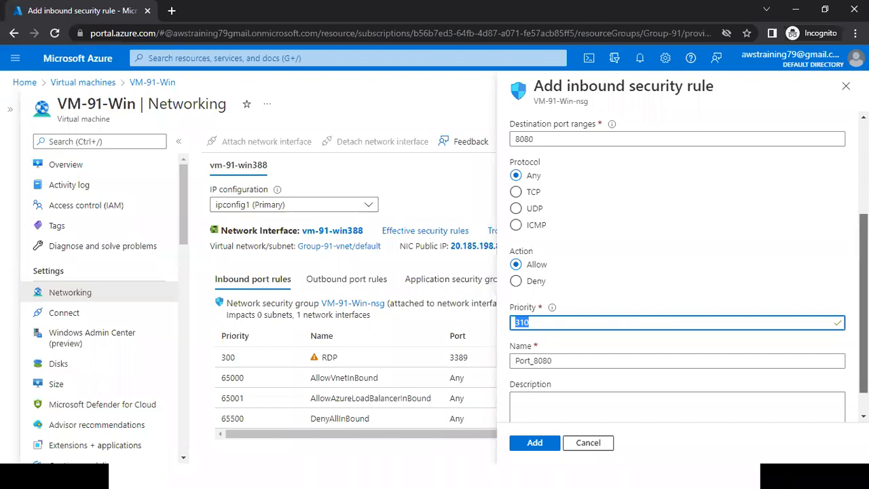
scroll(736, 356, "up", 2)
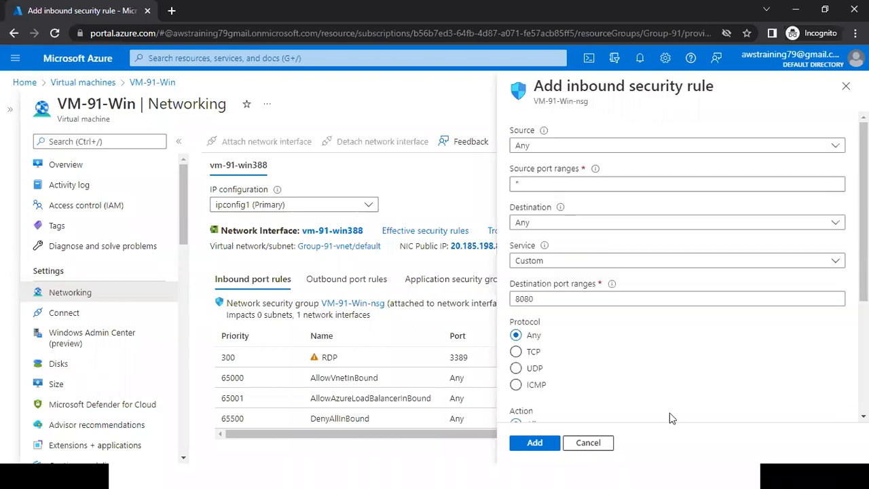
left_click(588, 442)
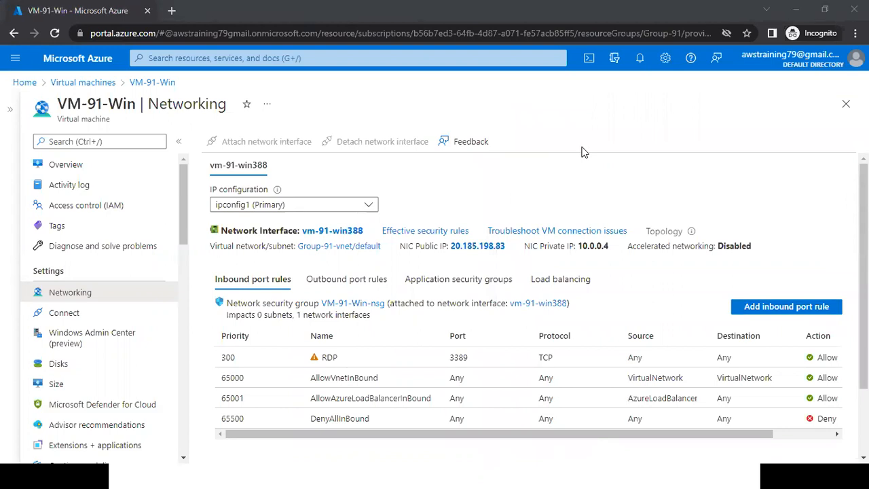
Return to VM-91-Win's Overview page, switch to the Azure Batch 91 notes in Notepad and highlight the username and password lines.
left_click(123, 171)
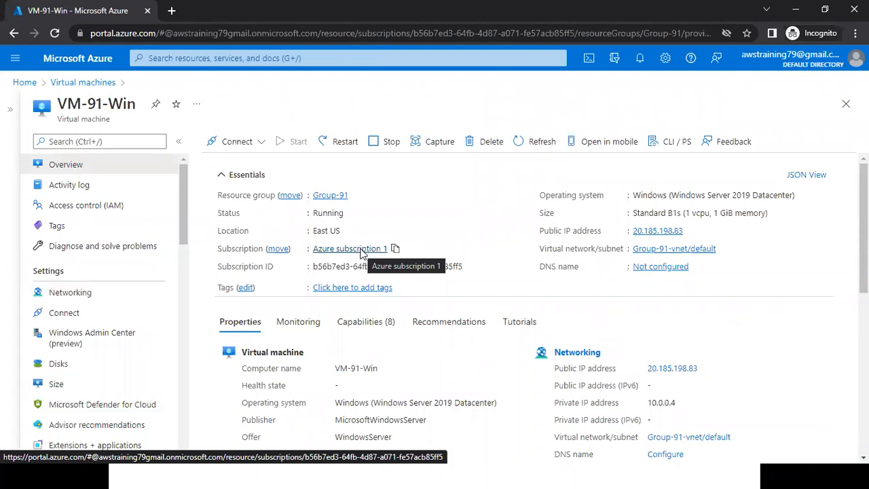
key("super")
key("alt+Tab")
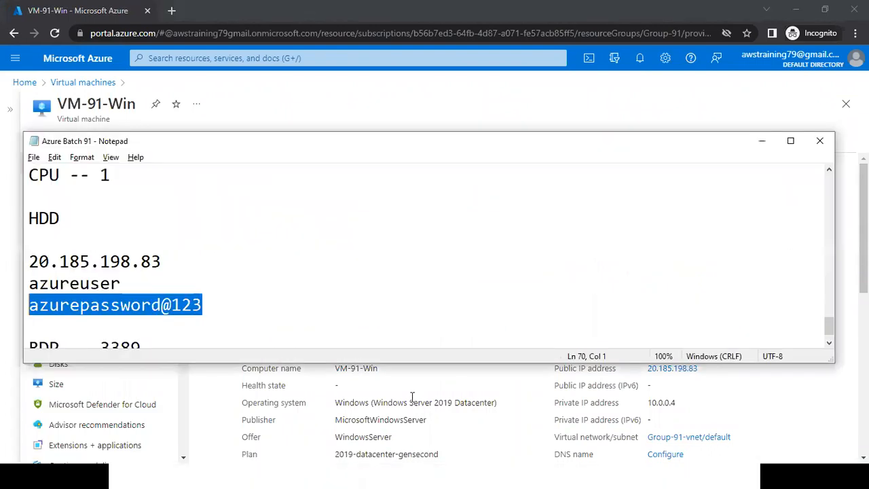
key("Up")
key("Up")
key("shift+Down")
key("shift+Down")
key("shift+End")
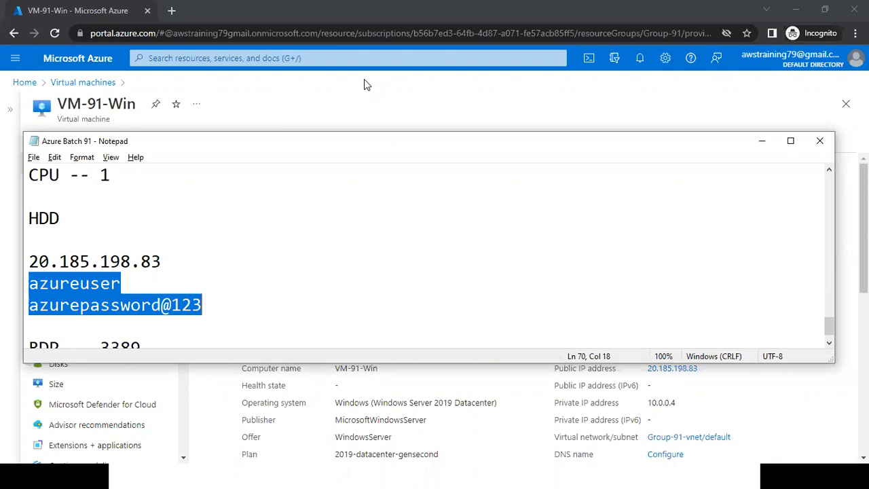
left_click(359, 273)
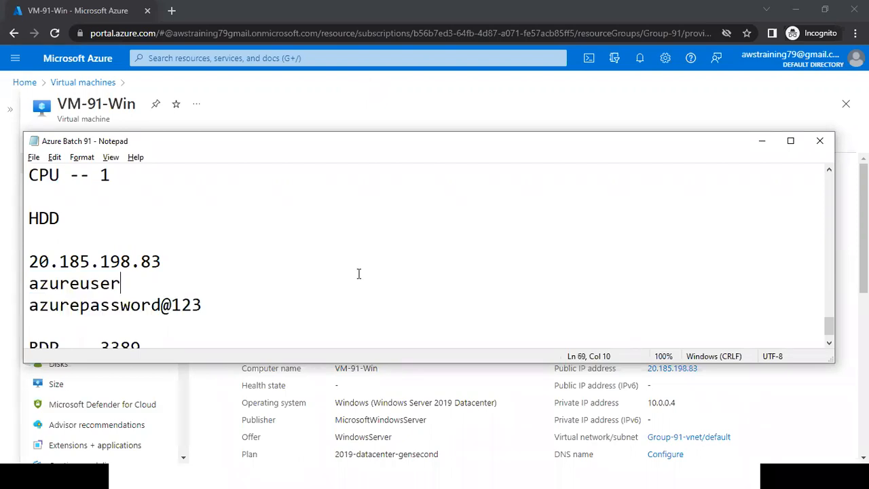
left_click_drag(217, 305, 32, 285)
key("shift+Home")
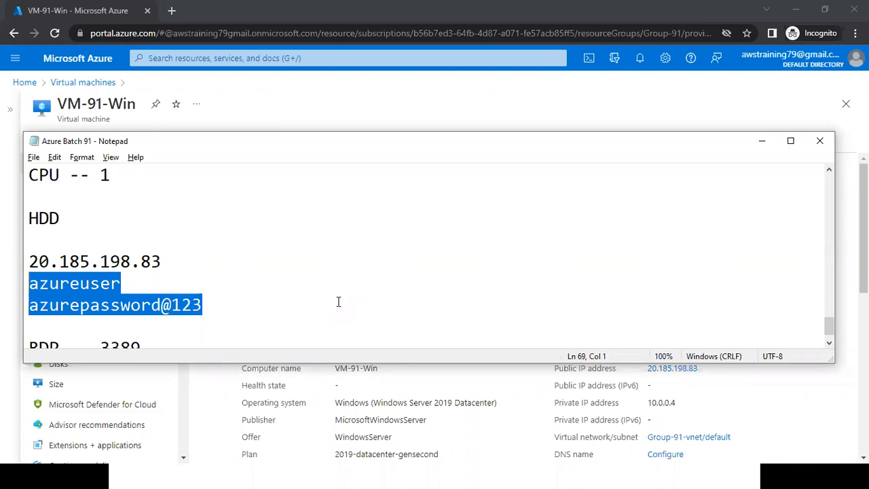
Add the lines "SSH" and "Password" below the RDP -- 3389 entry in the notes.
left_click(323, 306)
key("Down")
key("Down")
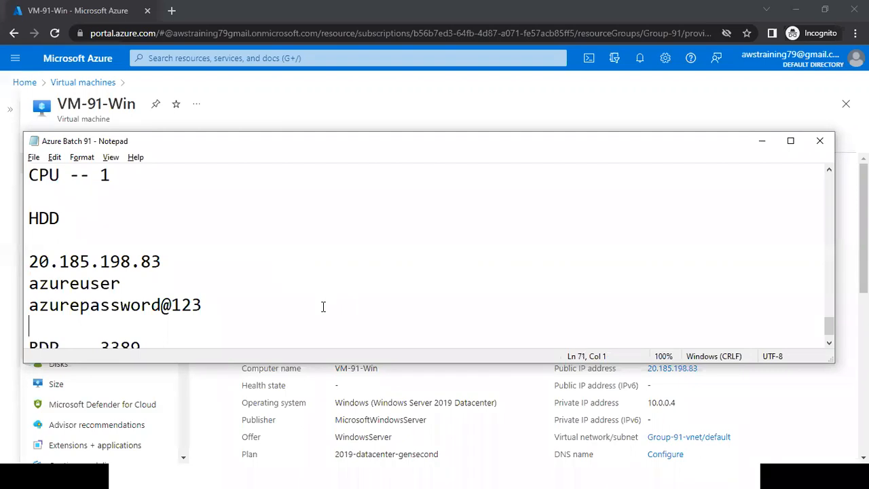
key("Return")
key("Return")
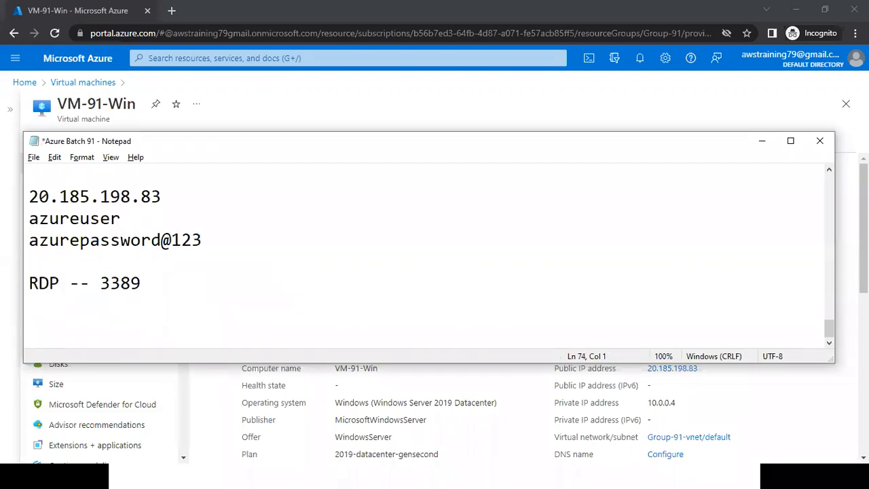
type("SSH")
key("Return")
type("Pa")
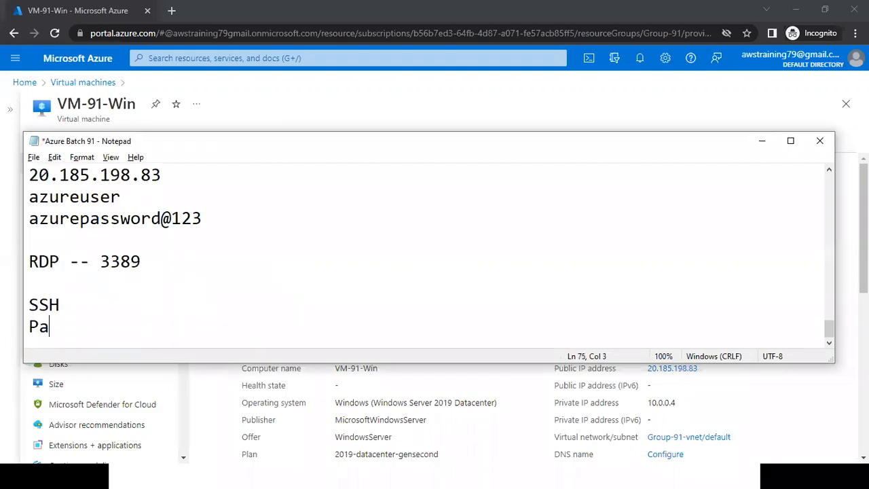
type("ssword")
key("Up")
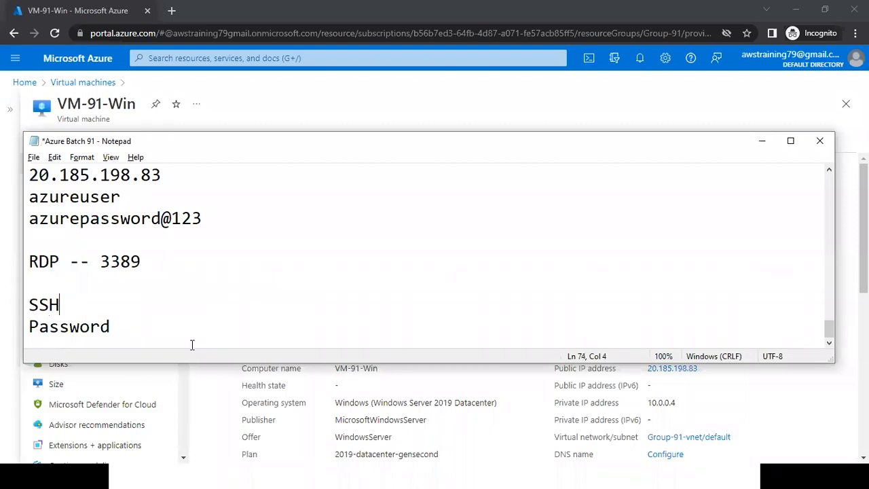
Insert the heading "Linux" on its own line above SSH.
key("Home")
key("Return")
key("Up")
type("LInux")
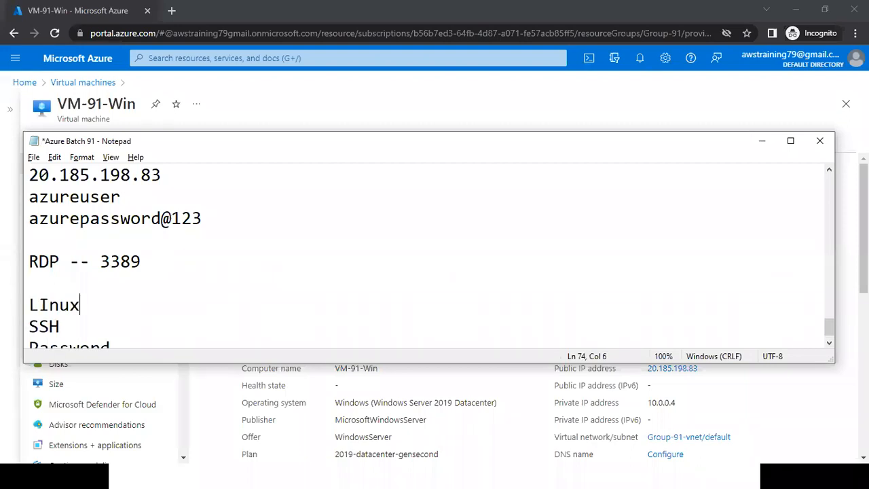
key("Left")
key("Left")
key("Left")
key("BackSpace")
type("i")
Highlight the username and password lines above the RDP entry.
key("Up")
key("Up")
key("Up")
key("Up")
key("Up")
key("Home")
key("shift+Down")
key("shift+End")
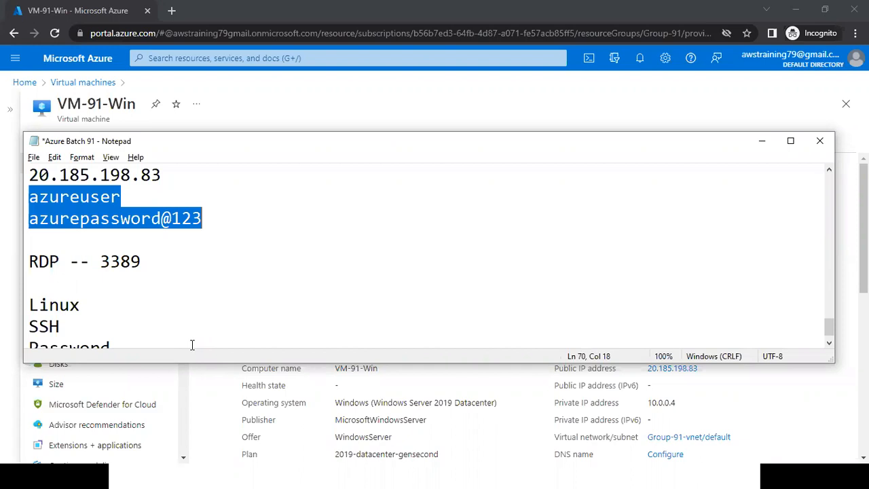
Add two line breaks at the end of the notes and save the file.
key("ctrl+End")
key("Return")
key("Return")
key("ctrl+s")
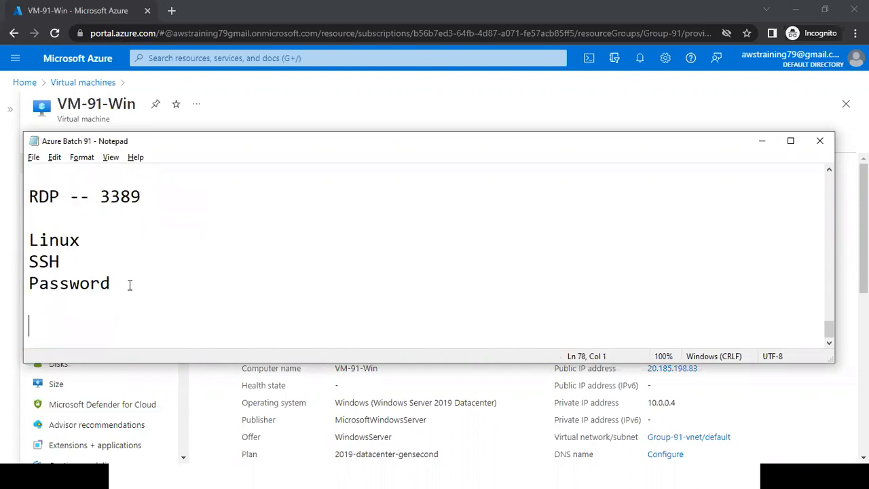
Highlight the SSH and Password lines under the Linux heading.
left_click_drag(33, 265, 168, 284)
left_click(167, 283)
left_click(407, 311)
key("alt+Tab")
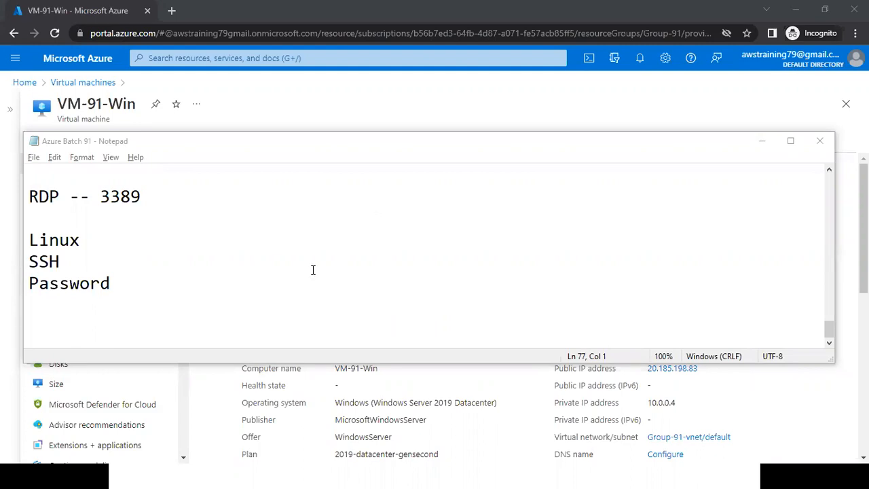
left_click(459, 317)
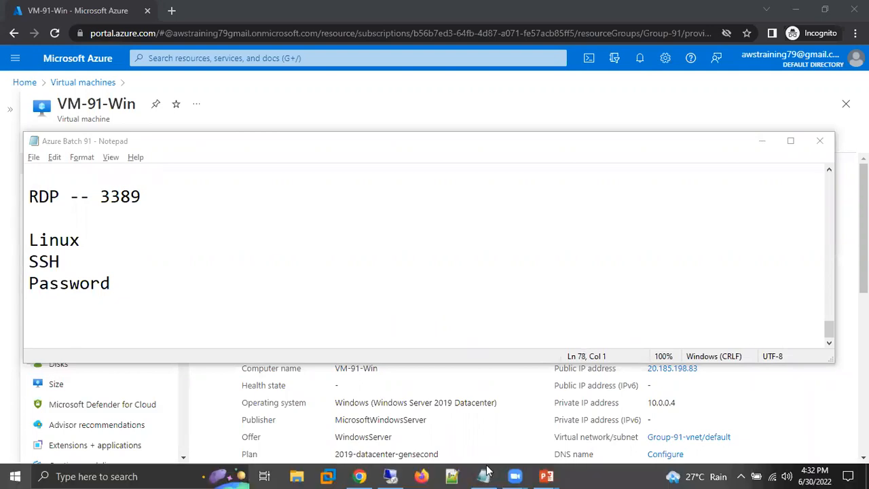
key("super")
key("super")
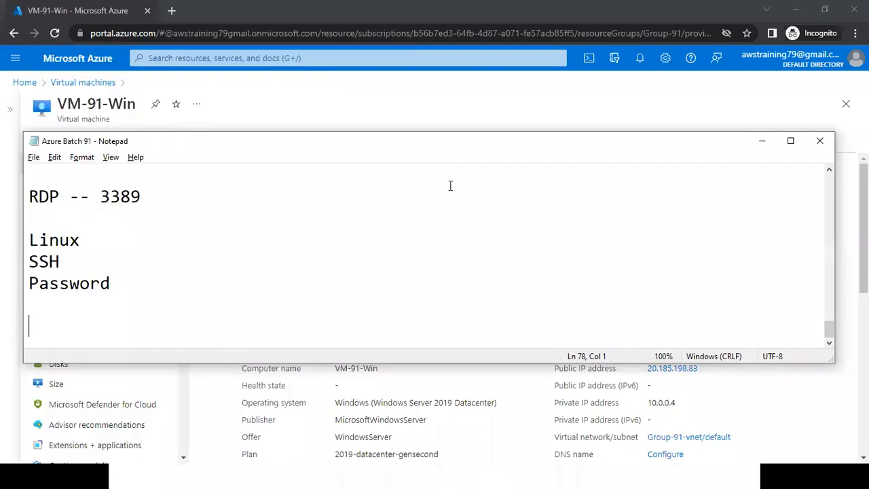
Switch to the Azure portal, open the CreateVm deployment from the notifications and expand its deployment details.
left_click(361, 121)
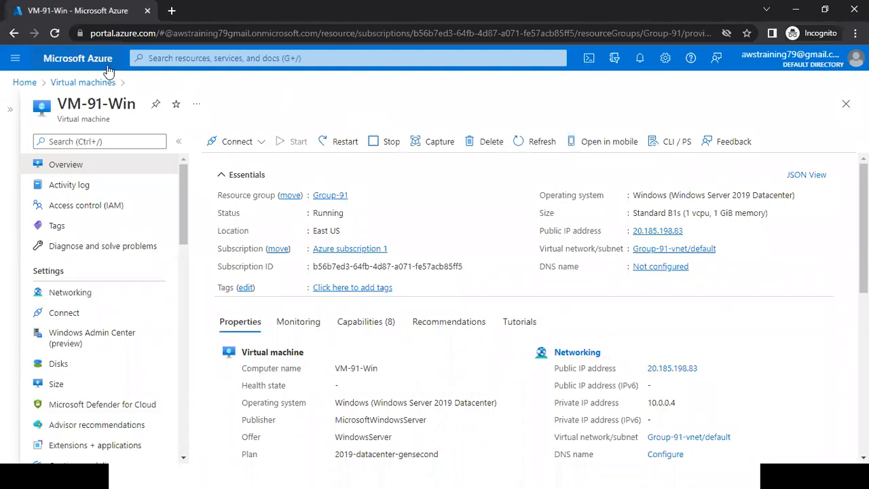
left_click(640, 59)
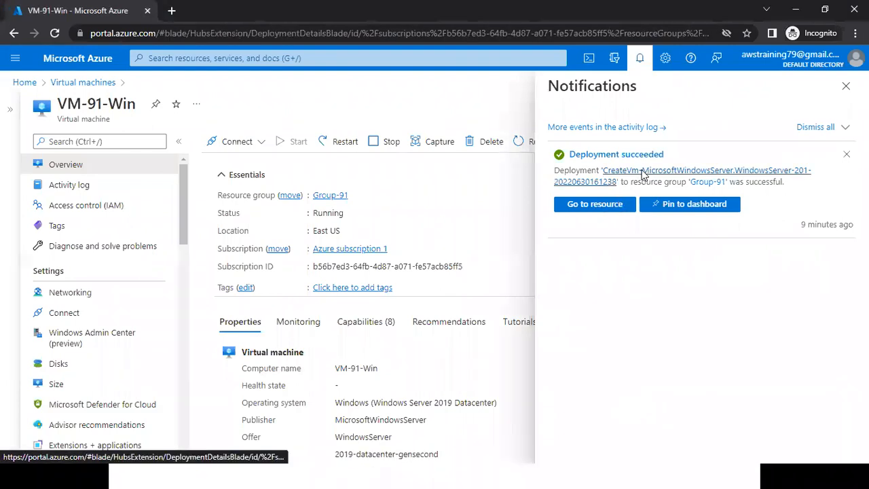
left_click(643, 175)
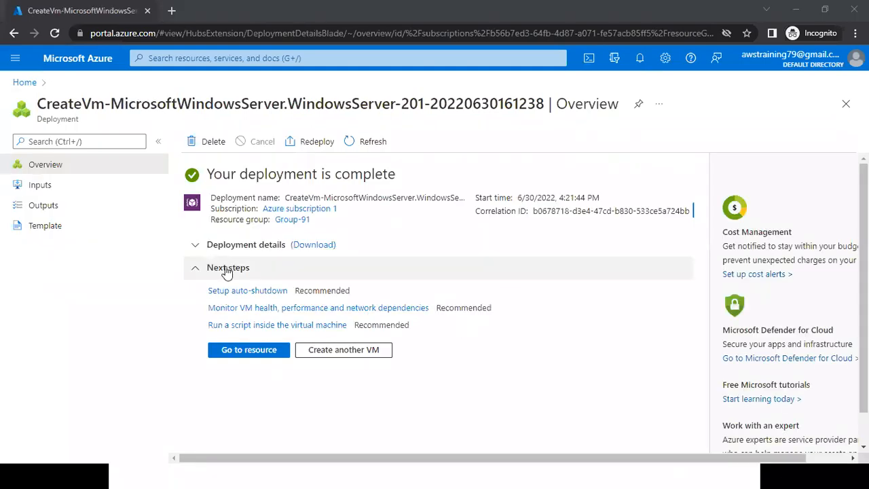
left_click(207, 244)
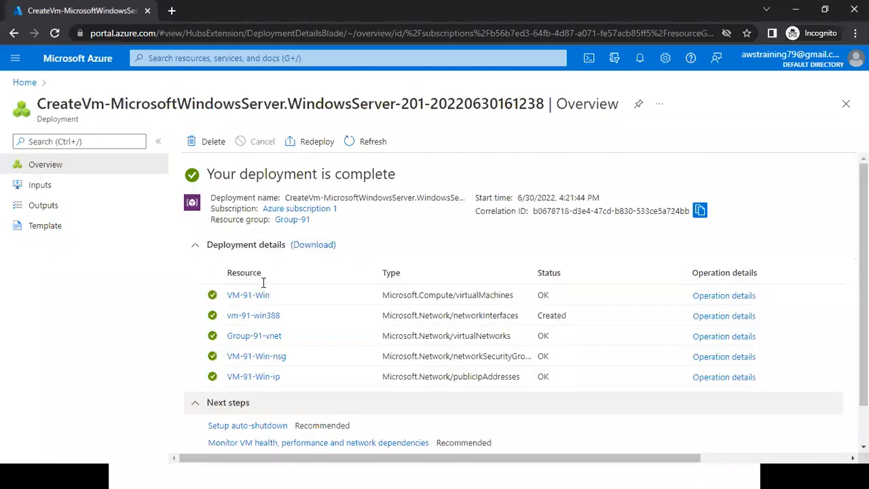
Examine the resource types listed in the deployment details, highlighting the virtual machine and virtual network entries.
left_click_drag(502, 380, 418, 378)
left_click_drag(504, 359, 438, 357)
left_click(440, 335)
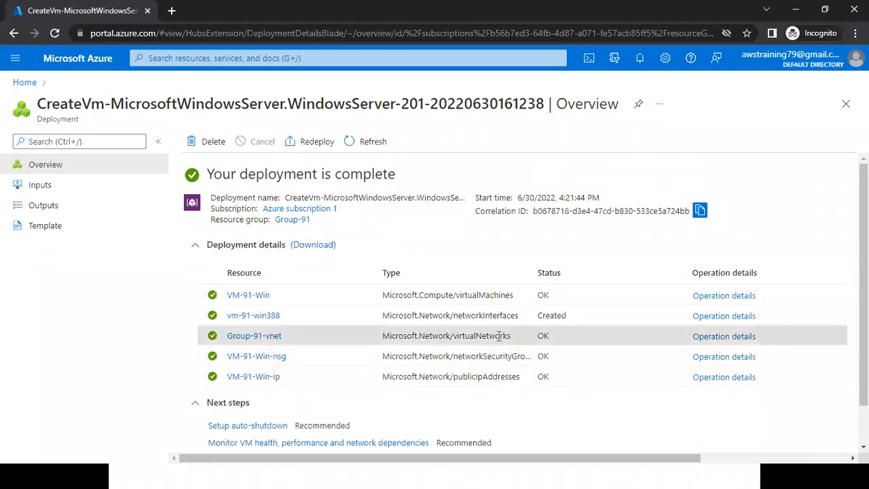
mouse_move(508, 318)
left_mouse_down()
mouse_move(438, 316)
mouse_move(502, 305)
left_mouse_up()
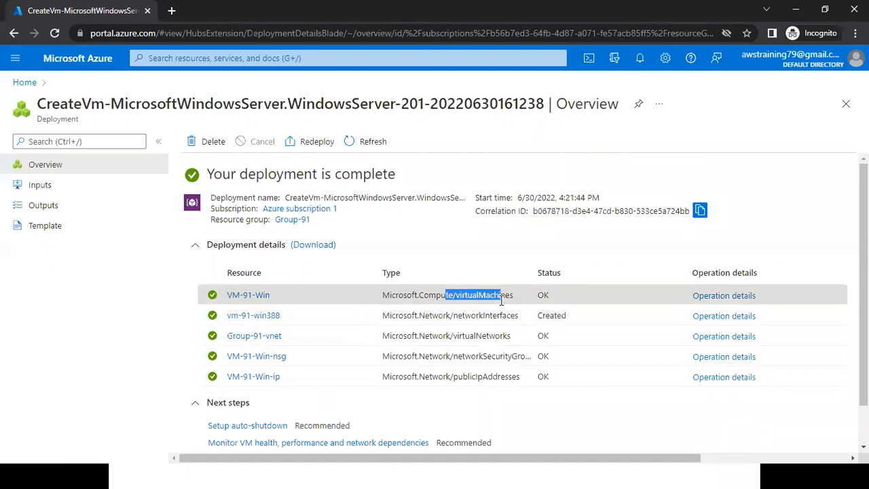
left_click_drag(443, 335, 503, 343)
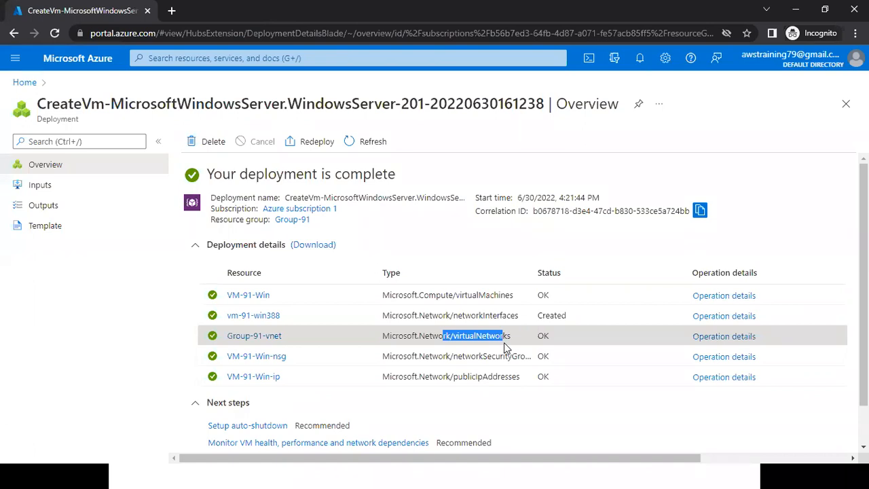
left_click(417, 336)
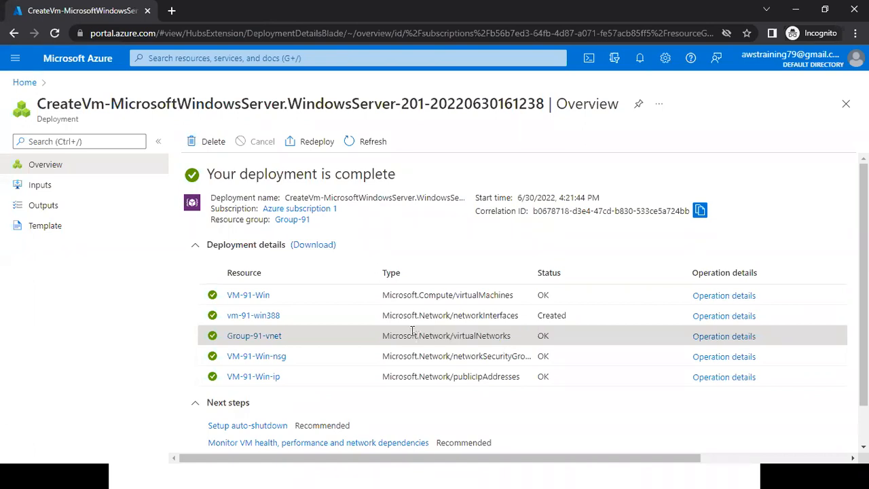
left_click_drag(408, 337, 425, 338)
left_click_drag(499, 340, 500, 340)
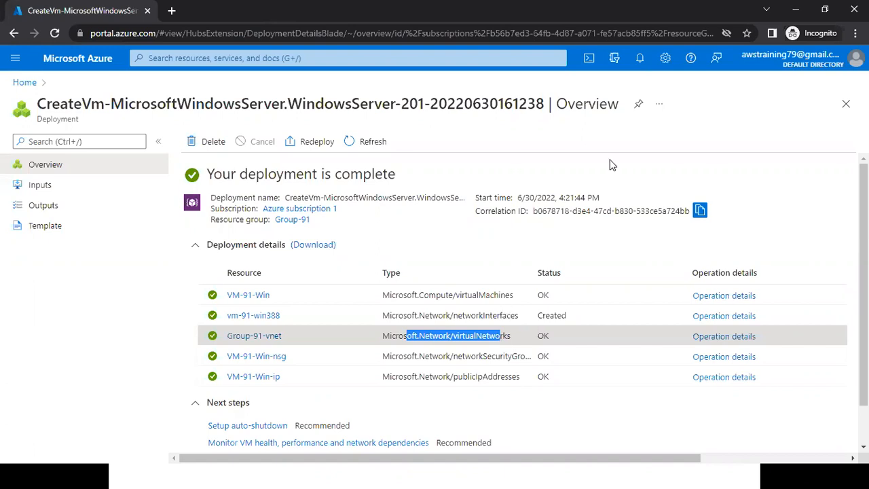
Return to the Azure portal home page.
key("alt+Tab")
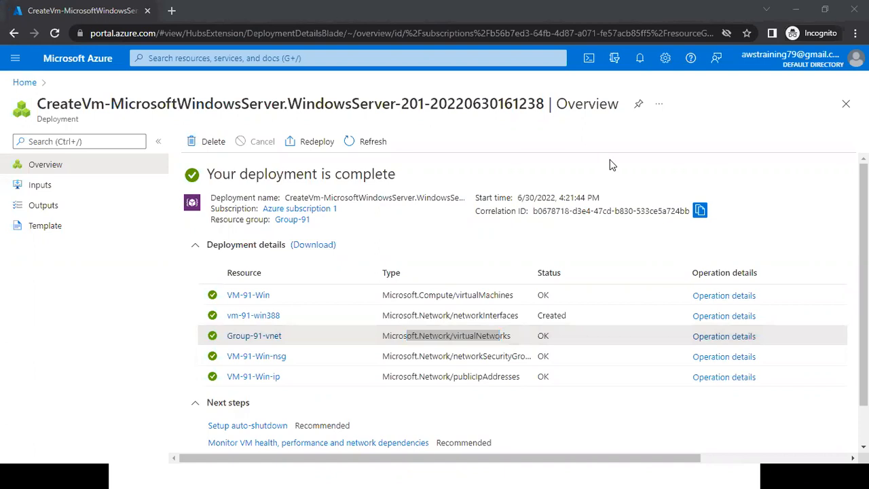
left_click(94, 61)
left_click(94, 61)
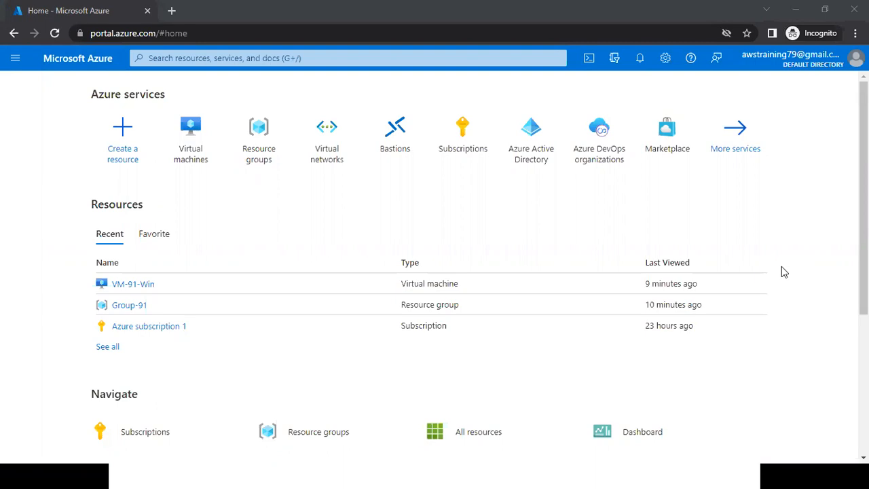
mouse_move(478, 134)
mouse_move(331, 150)
mouse_move(265, 159)
Raise the computer's speaker volume to 97.
mouse_move(781, 475)
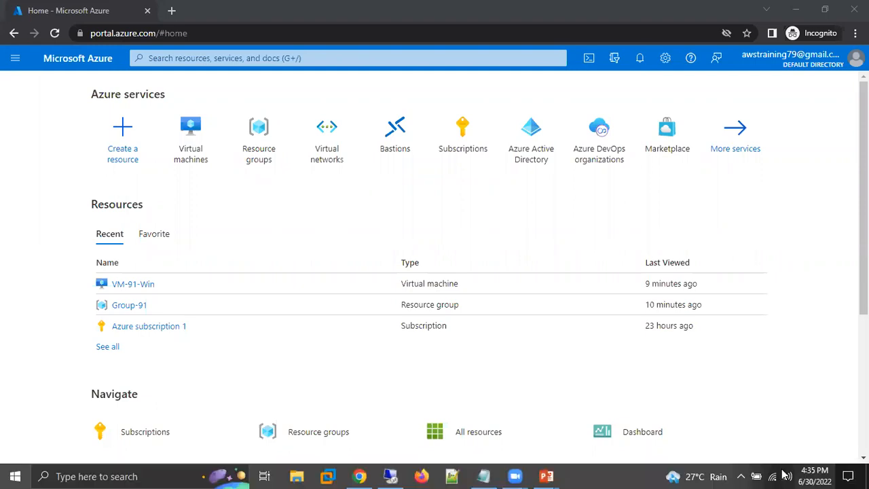
key("super")
left_click(785, 475)
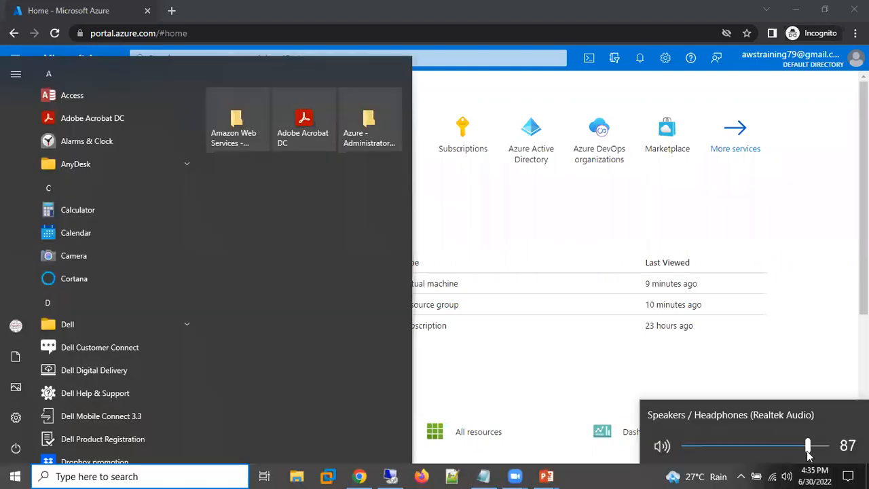
left_click(822, 447)
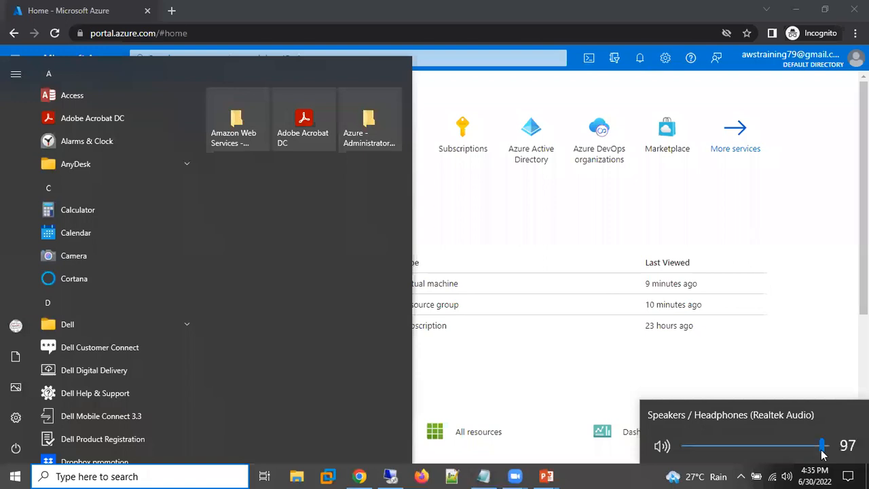
key("super")
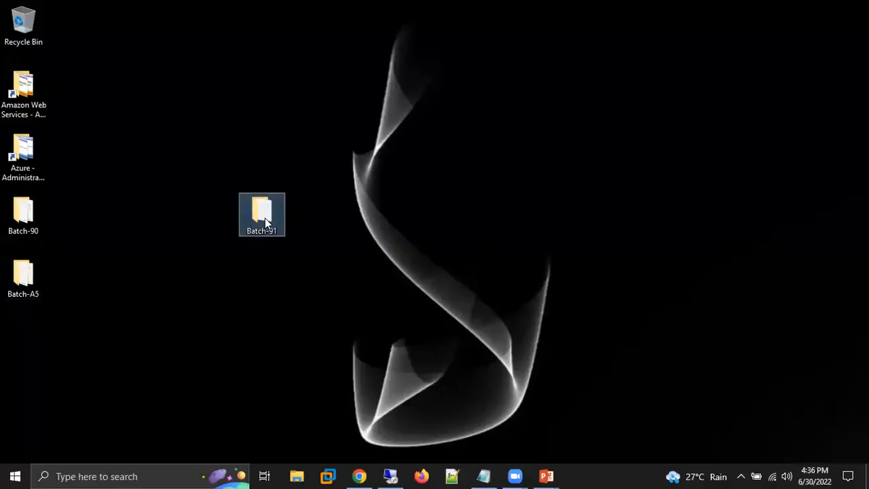
Switch back to the Azure portal, open the Group-91 resource group and collapse the resource groups list beside it.
double_click(265, 217)
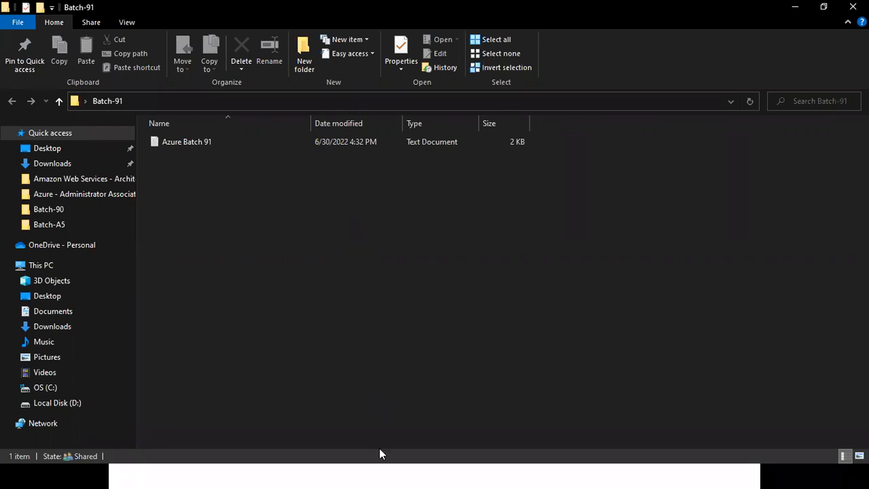
key("super")
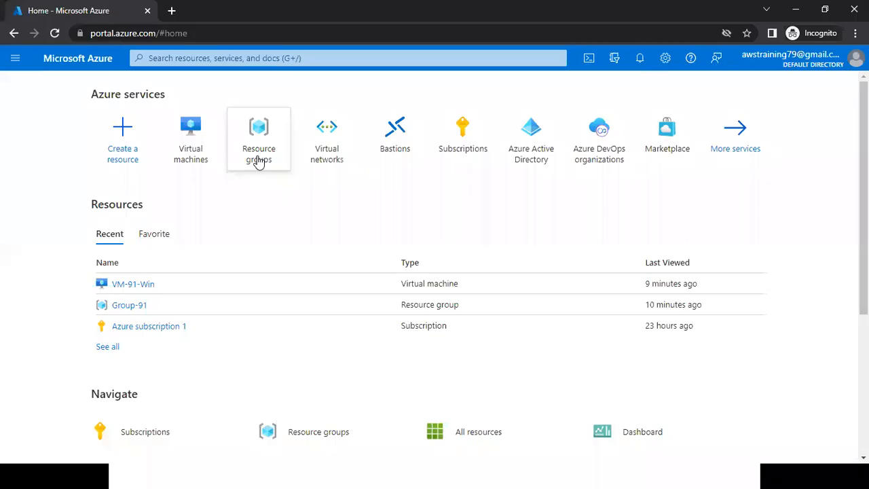
left_click(258, 162)
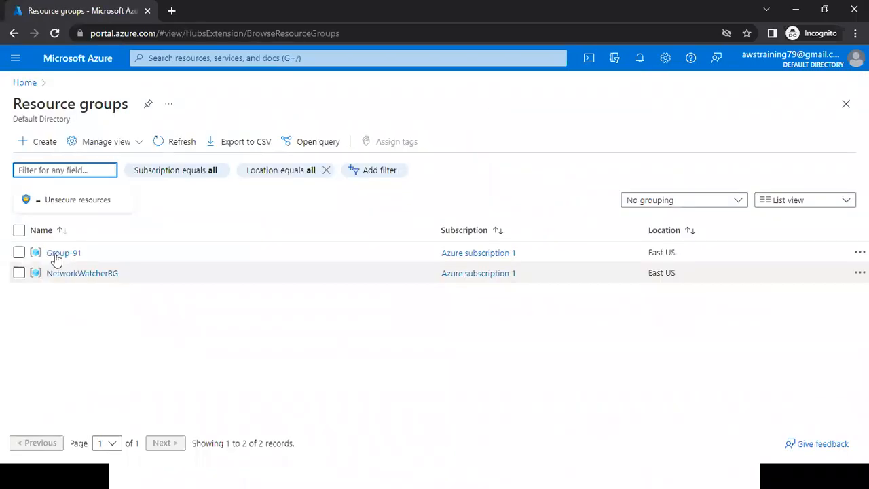
left_click(57, 253)
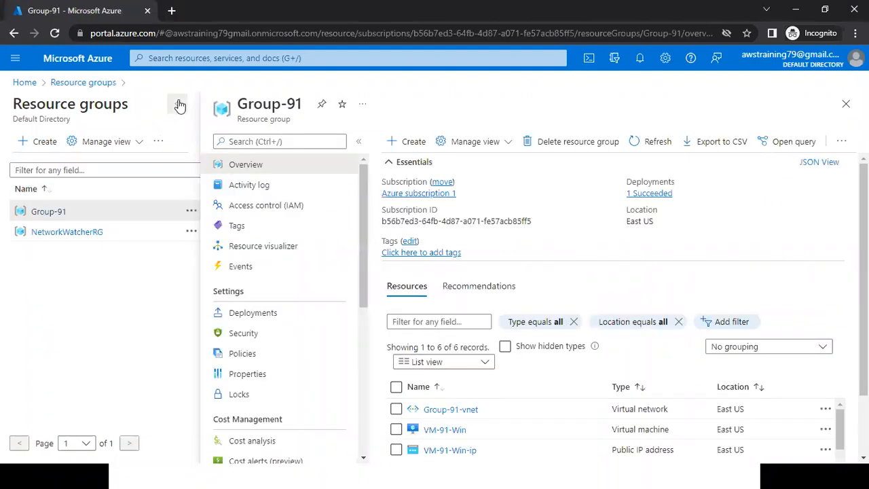
left_click(177, 103)
scroll(454, 390, "down", 1)
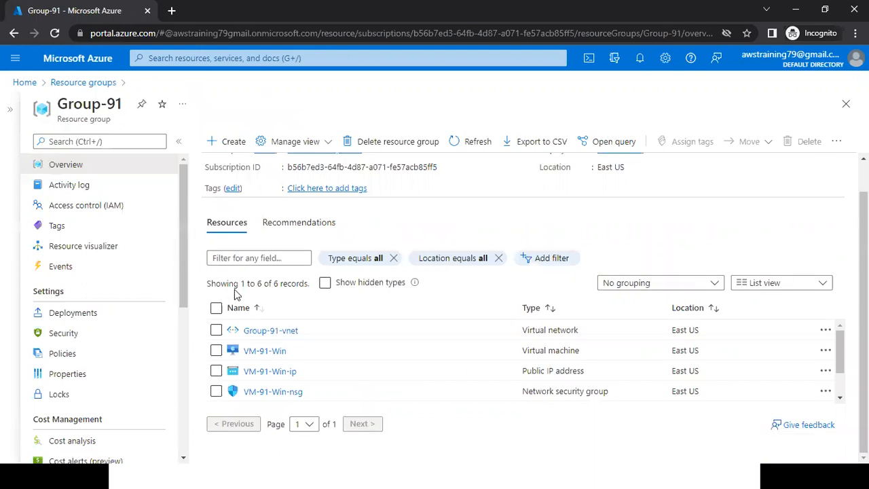
Highlight the record count in Group-91 and review the full list of resources with their types.
left_click_drag(234, 285, 284, 285)
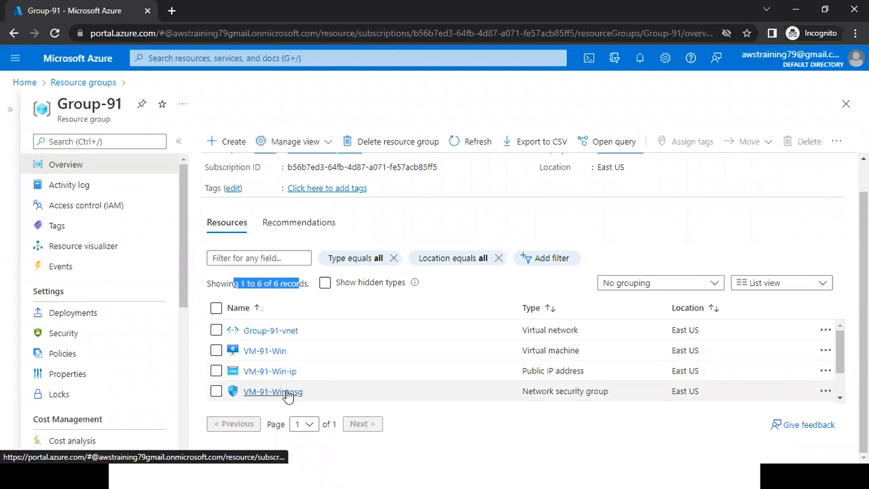
scroll(815, 360, "down", 2)
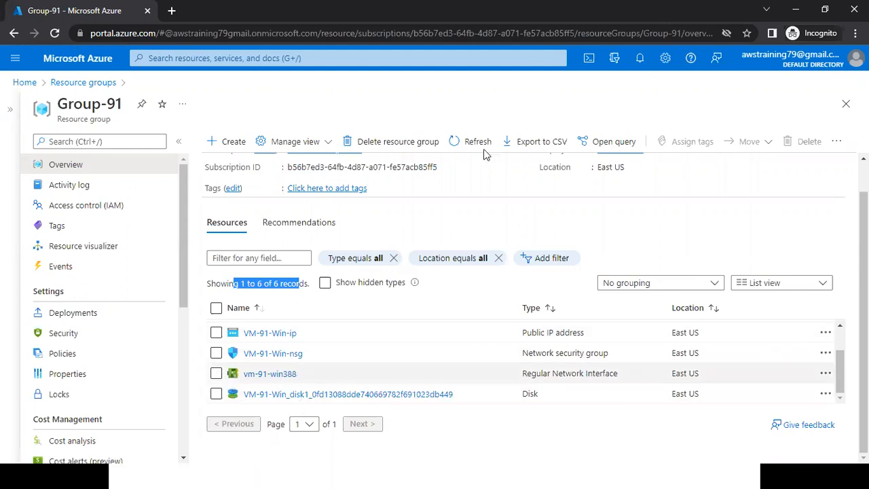
scroll(415, 273, "up", 2)
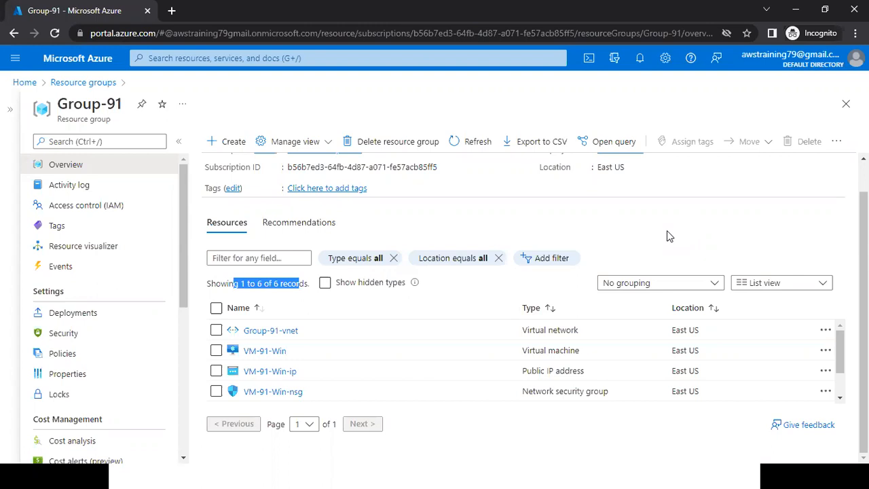
key("alt+Tab")
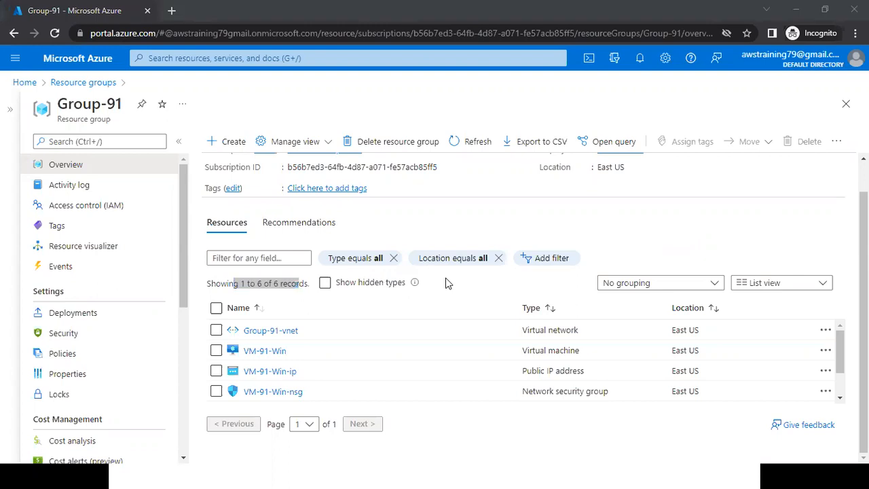
left_click(445, 283)
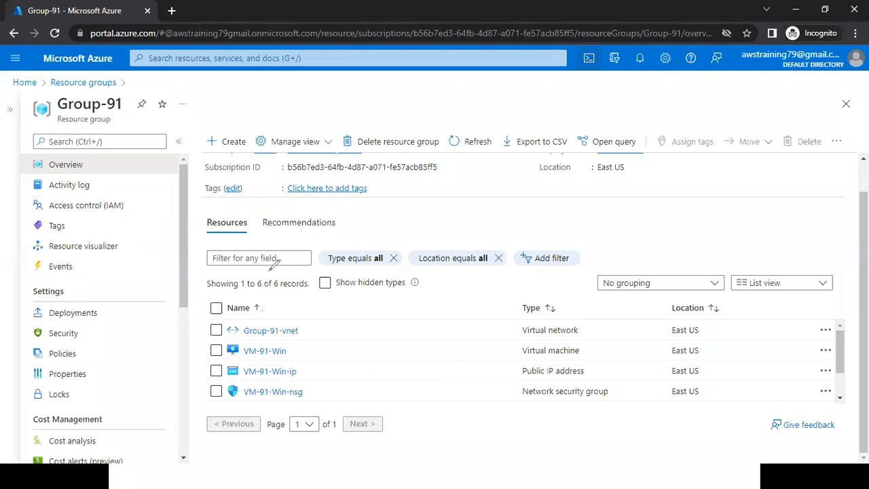
Circle the Group-91 record count with a red pen stroke, and erase the annotation.
mouse_move(268, 271)
left_mouse_down()
mouse_move(347, 288)
mouse_move(237, 275)
left_mouse_up()
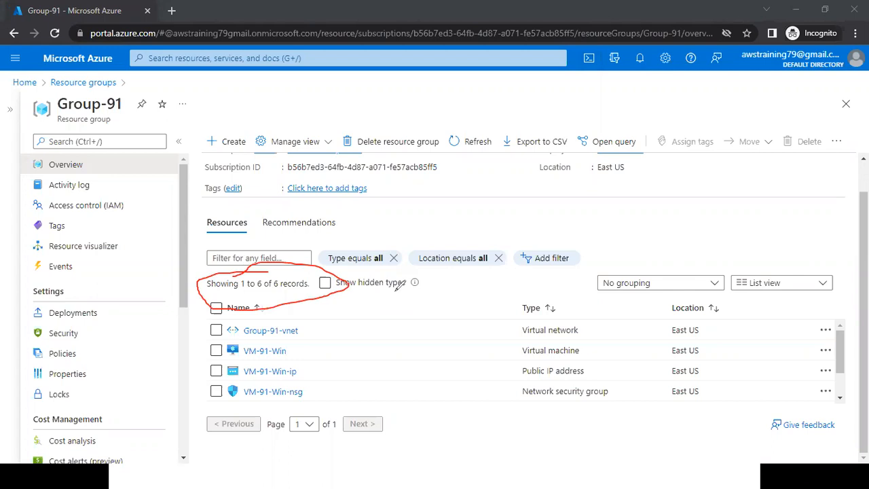
key("ctrl+z")
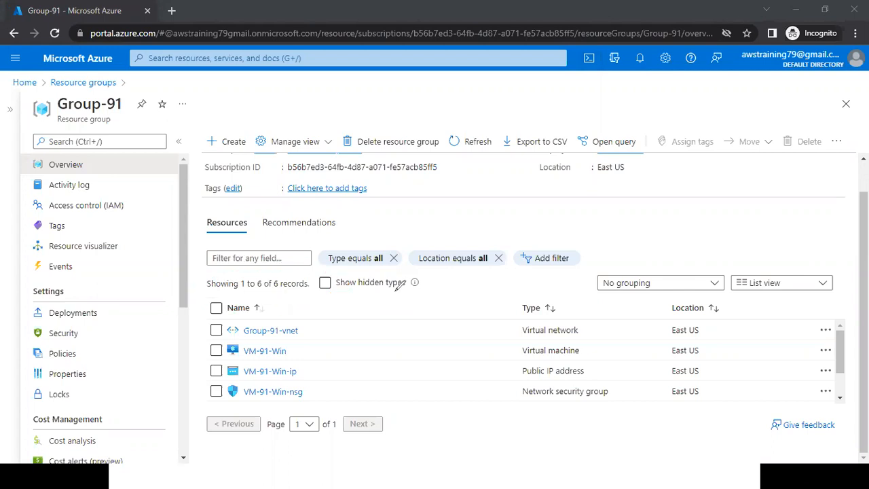
left_click_drag(863, 298, 863, 269)
key("ctrl+2")
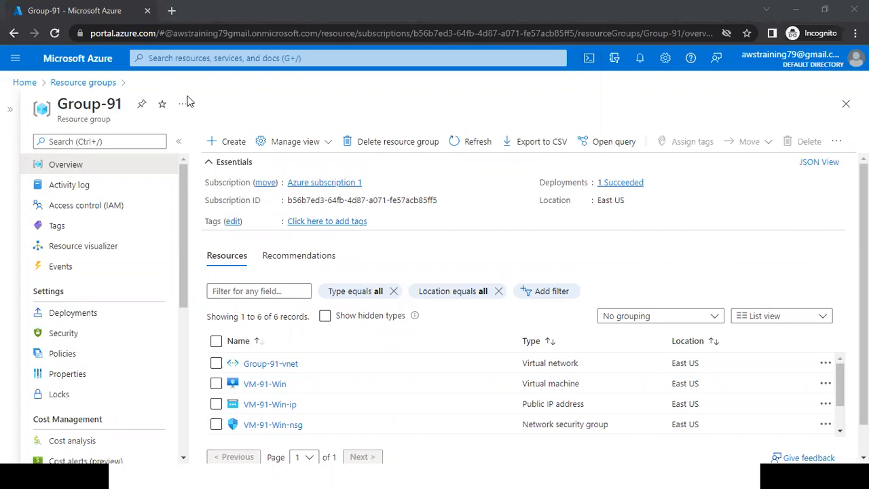
Open the overview of VM-91-Win from the virtual machines list and collapse that list.
left_click(95, 61)
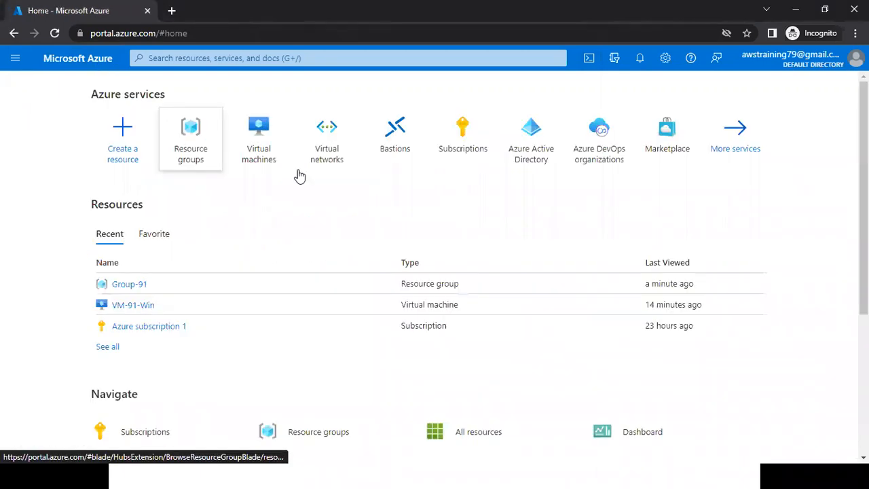
left_click(279, 168)
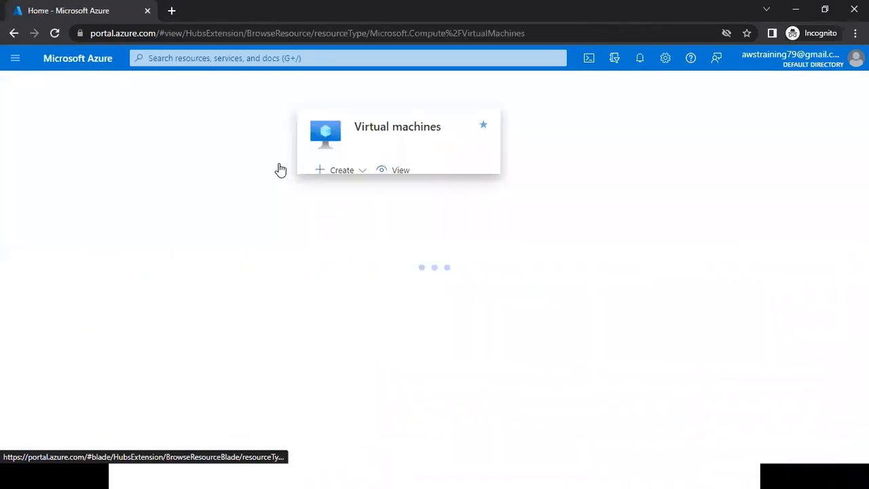
left_click(70, 246)
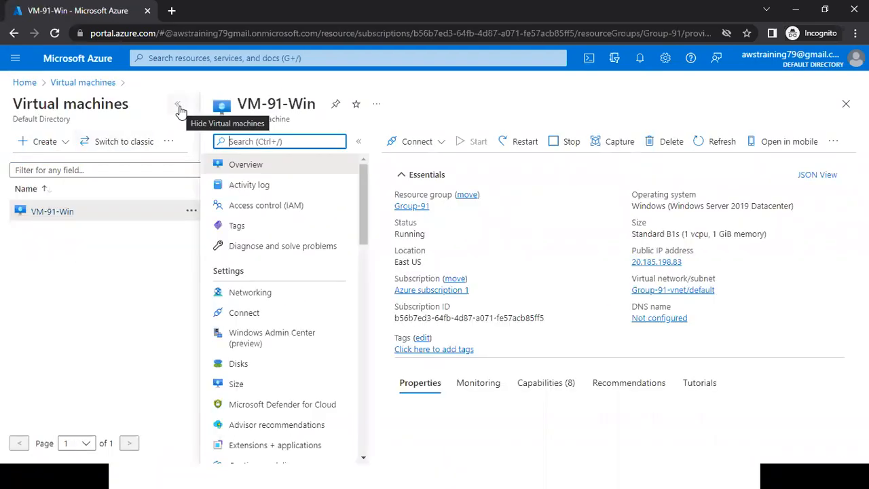
left_click(179, 107)
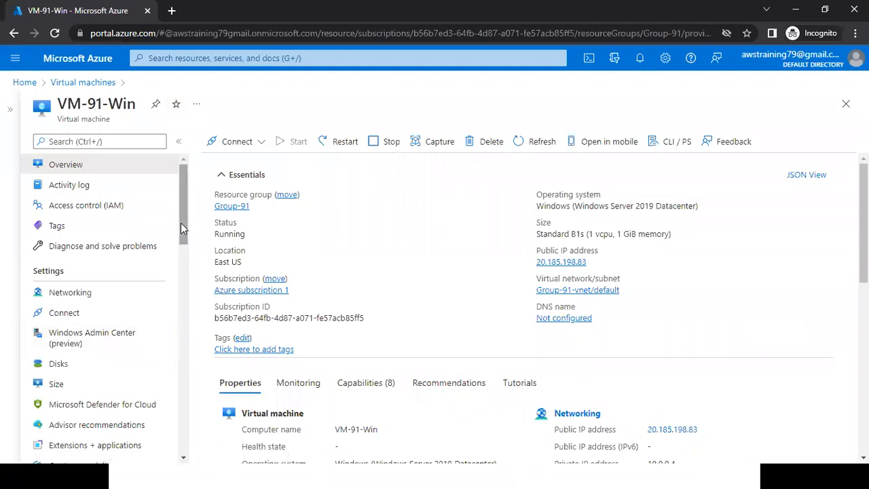
Switch to the VM's remote desktop session and open the CollectGuestLogsTemp folder on the Temporary Storage (D:) drive.
left_click(392, 473)
left_click(147, 470)
left_click(244, 426)
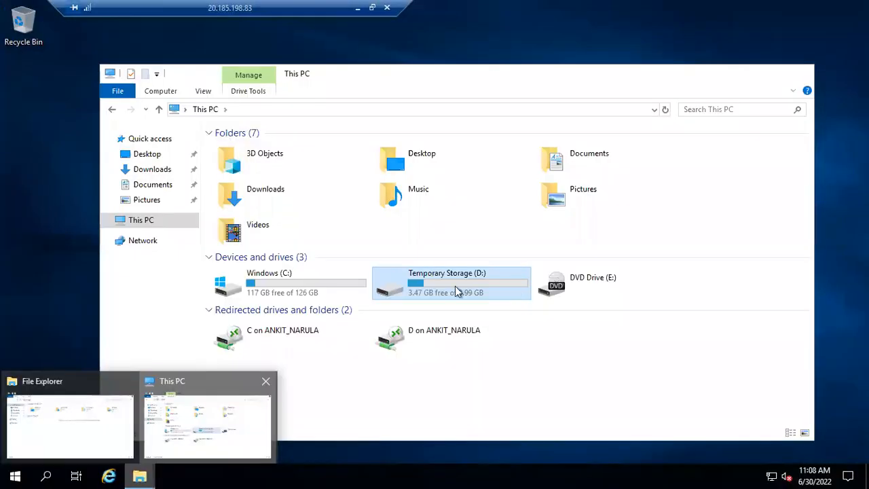
double_click(456, 291)
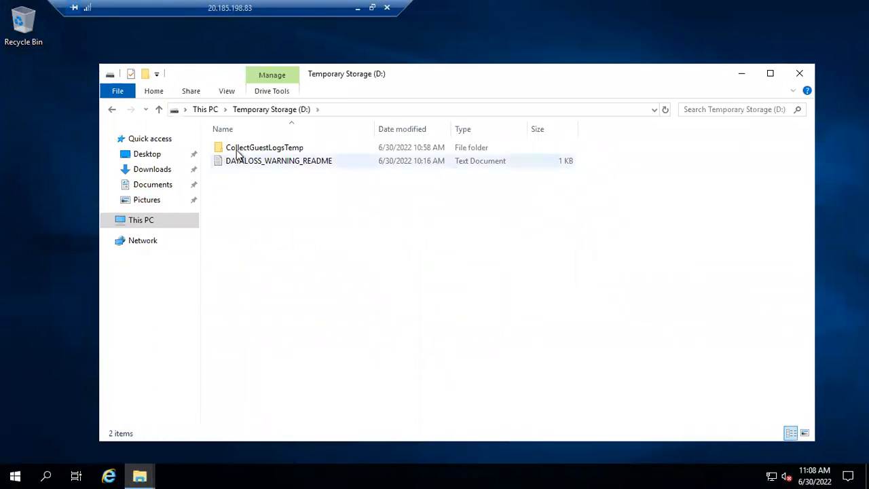
double_click(264, 147)
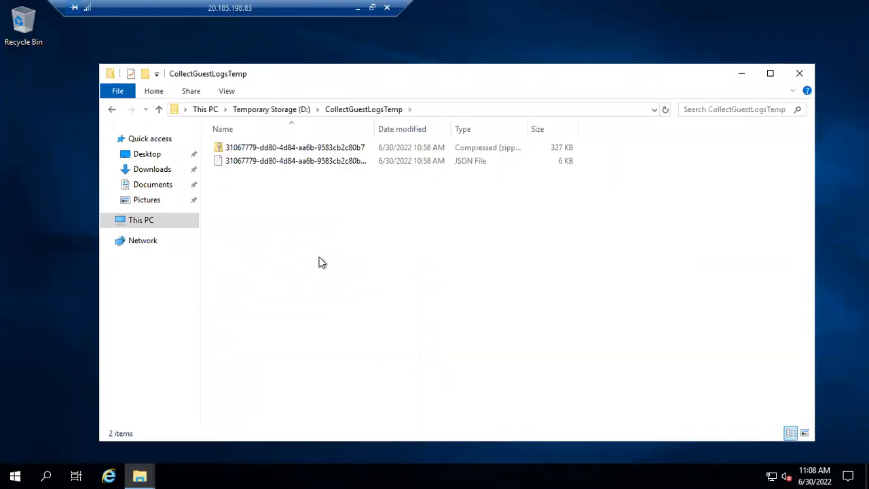
Read the DATALOSS_WARNING_README file on the D: drive, highlighting its temporary-disk and data-loss warning lines, and close it.
key("alt+Left")
key("Down")
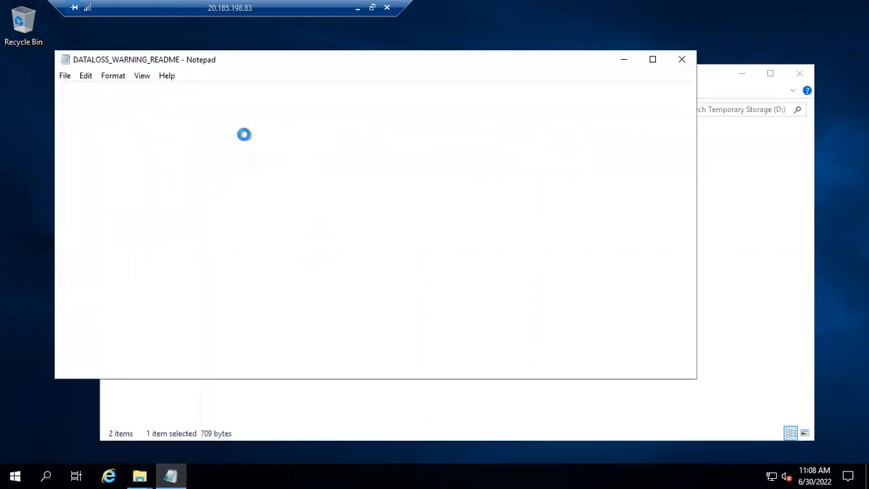
left_click_drag(79, 89, 260, 87)
left_click_drag(118, 113, 399, 110)
left_click(354, 113)
left_click(493, 112, "shift")
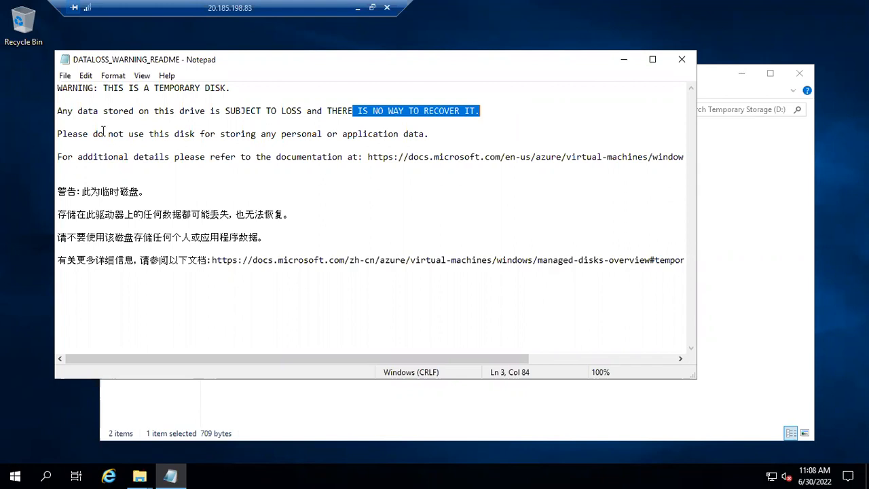
left_click_drag(103, 134, 410, 134)
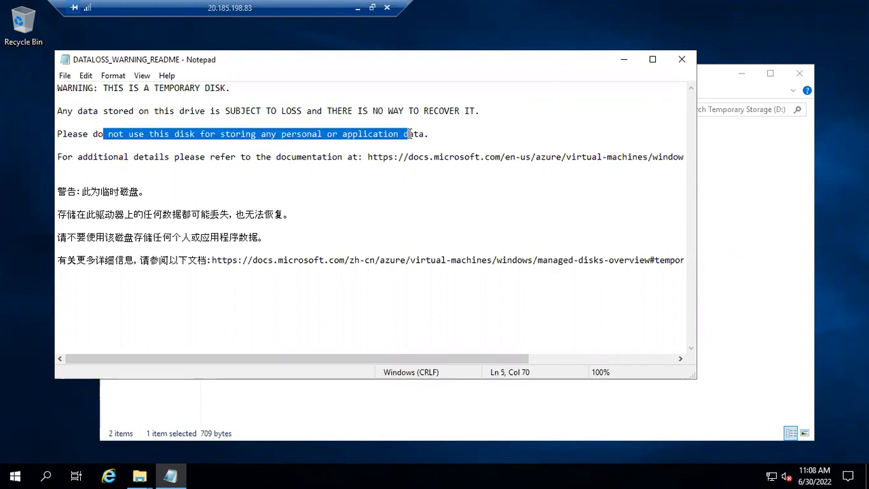
left_click(436, 137)
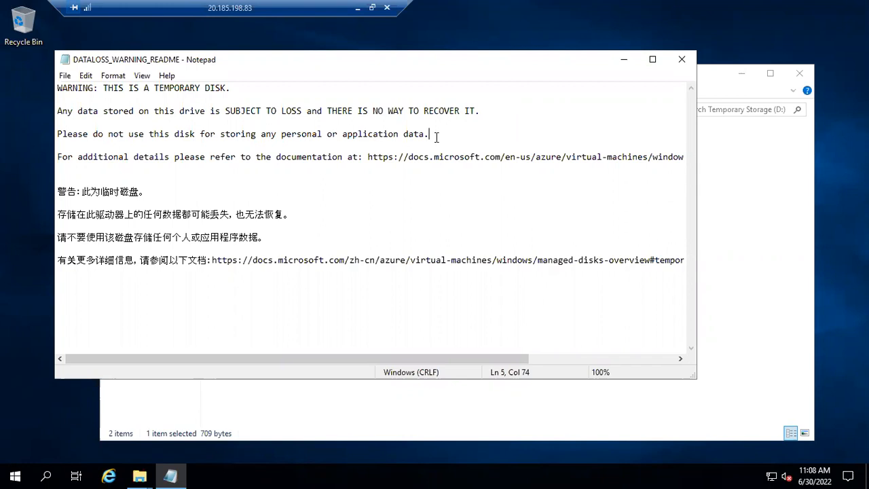
left_click(683, 60)
Minimize the remote session and open the local computer's temporary files folder by running %temp%.
left_click(358, 8)
key("super")
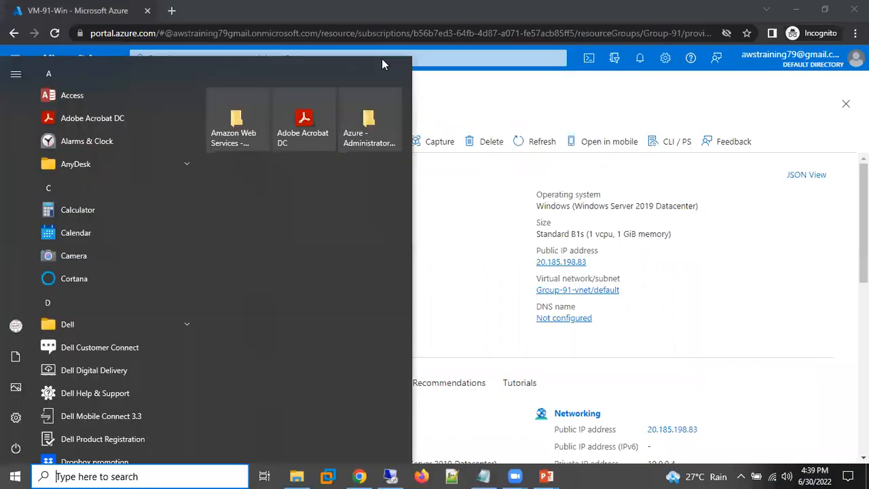
type("ru")
key("Return")
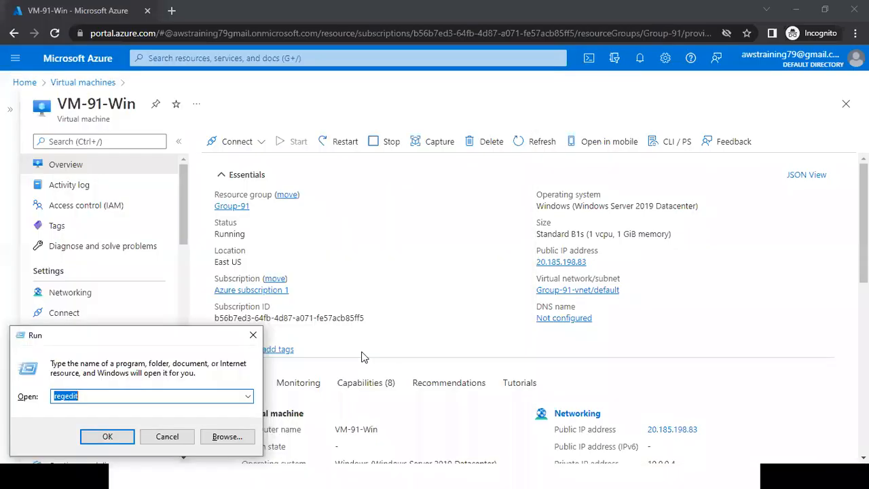
type("%temp%")
key("Return")
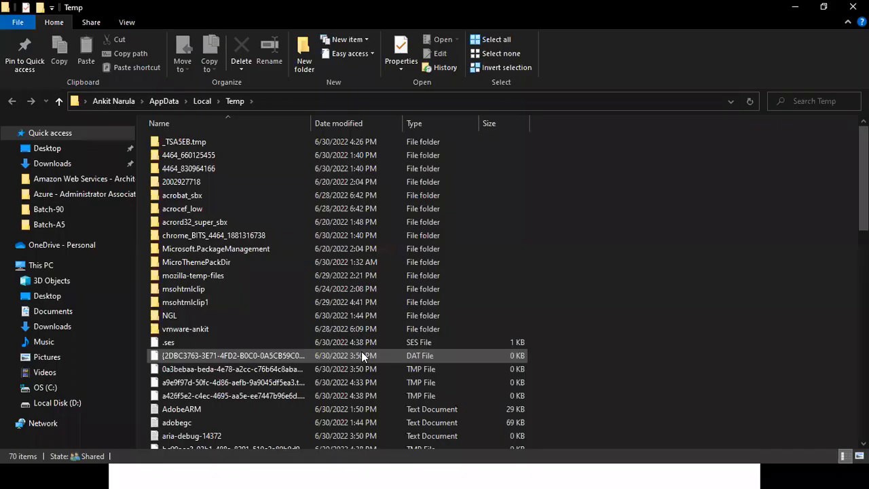
Check the combined size of all items in the Temp folder in their properties, and close the properties window.
left_click_drag(863, 197, 713, 228)
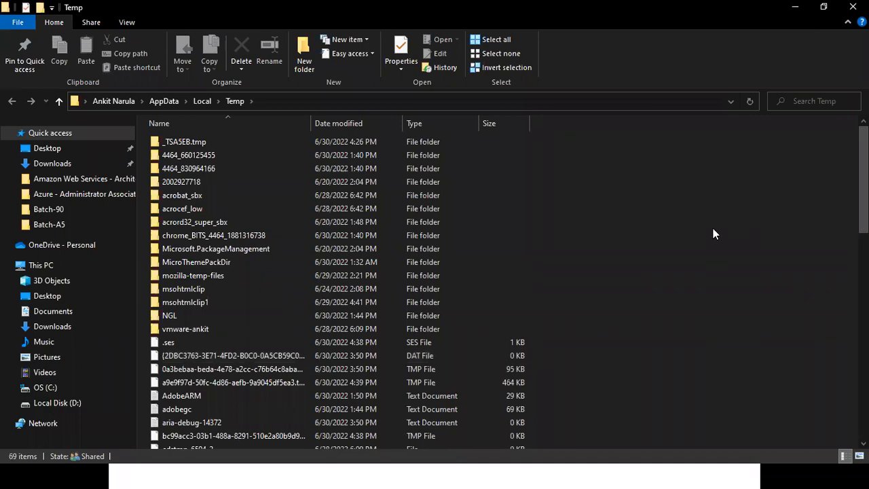
key("ctrl+a")
right_click(509, 250)
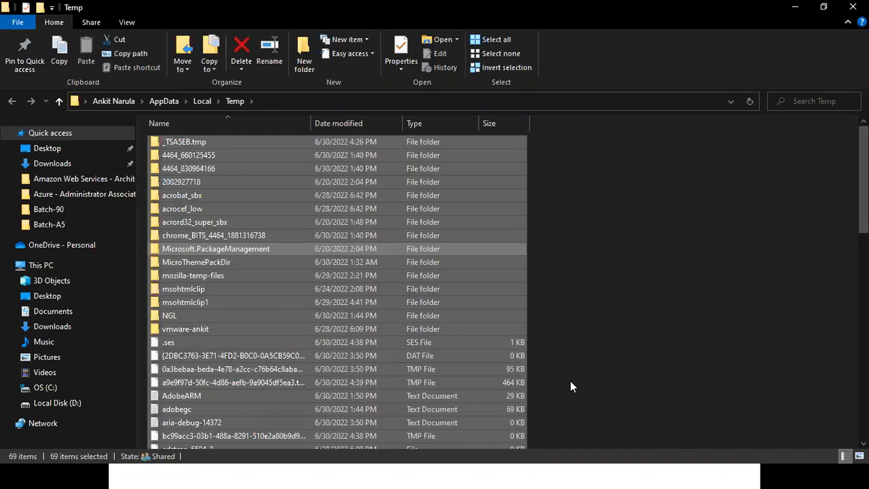
key("Return")
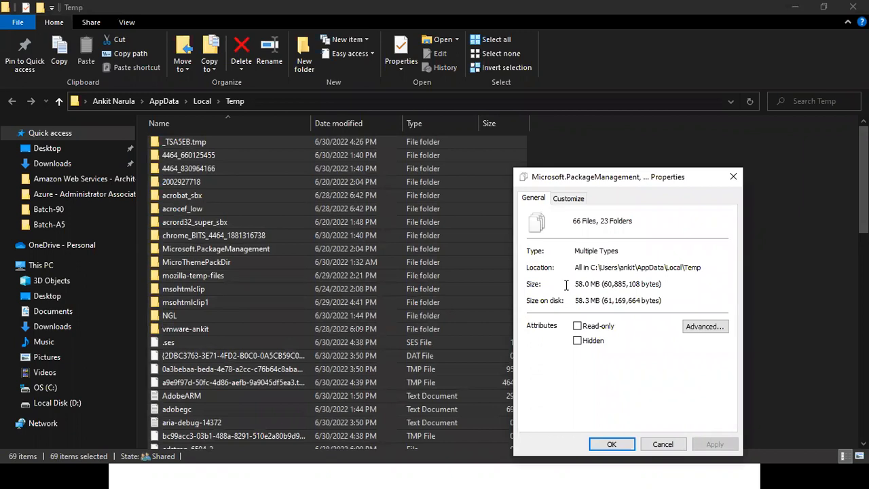
left_click(733, 176)
left_click(566, 336)
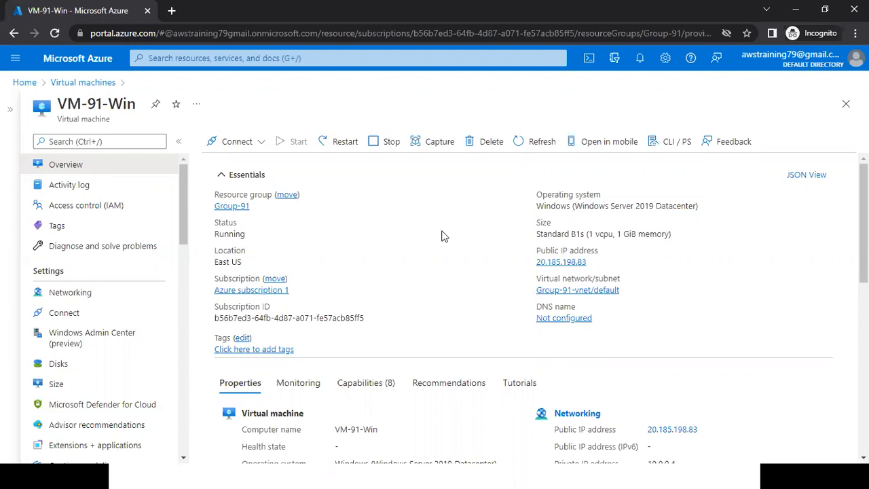
Show the list of subscriptions in the Azure portal.
key("super")
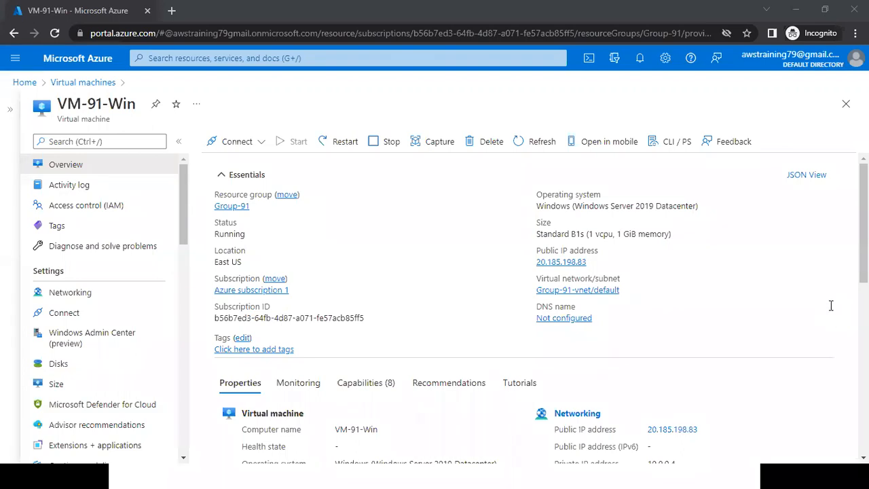
left_click(85, 66)
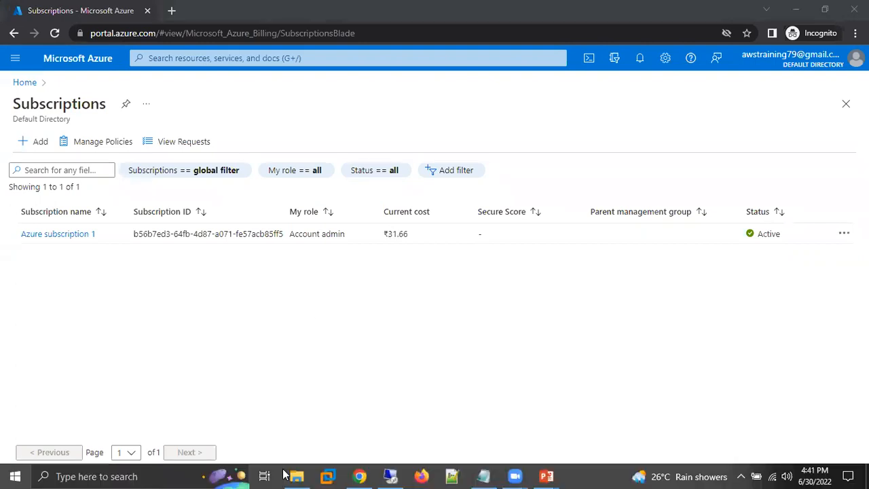
Open the presentation "01. Azure Administrator Associate - Introduction" from the Azure - Administrator Associate - PPT folder.
left_click(297, 476)
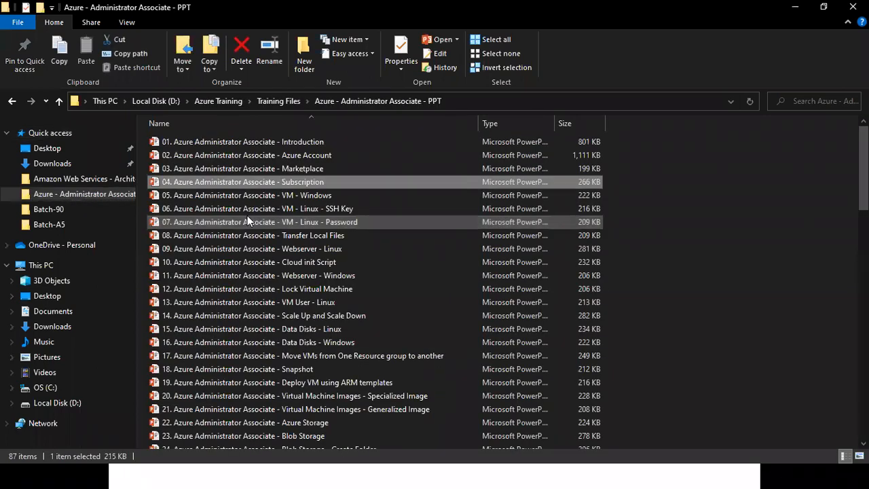
key("Up")
key("Up")
key("Up")
key("Return")
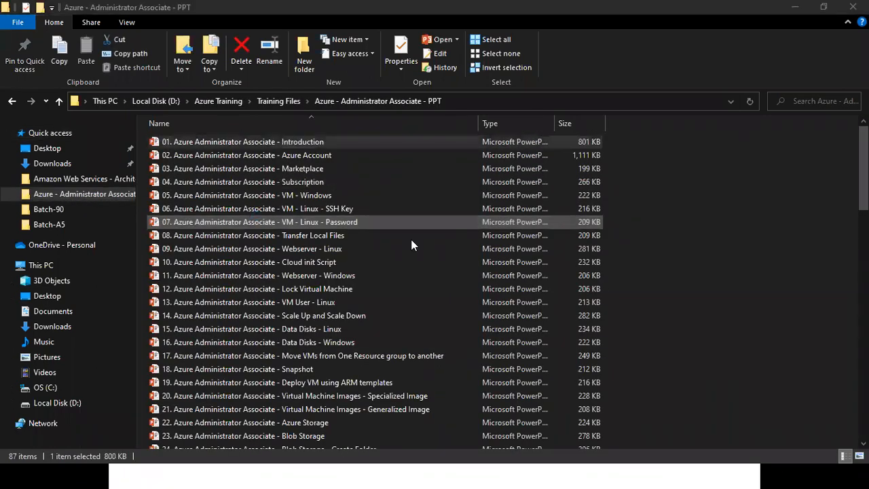
Present the "Azure Trail Subscription" slide and open its Free Tier details link.
key("Down")
key("Down")
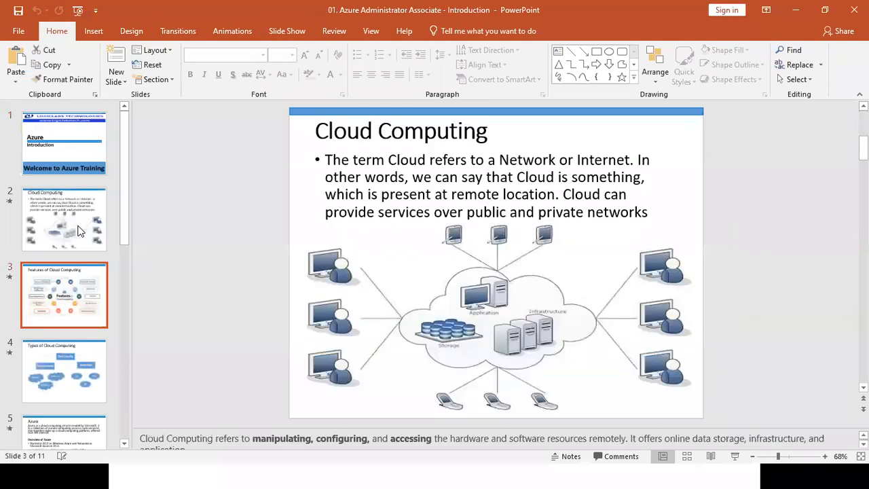
key("Down")
key("Down")
key("Down")
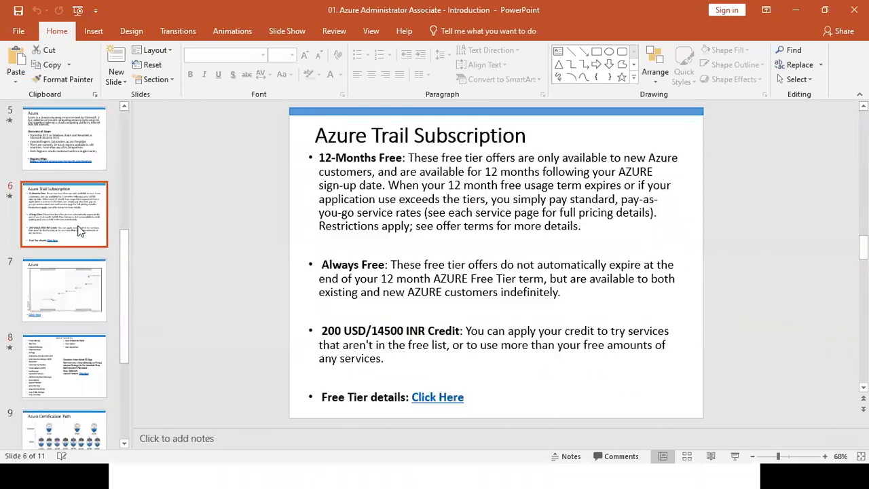
key("shift+F5")
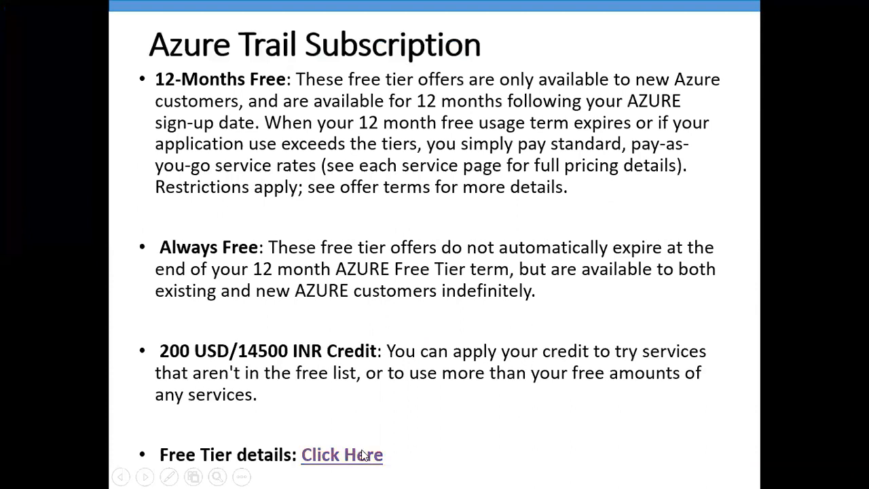
left_click(363, 455)
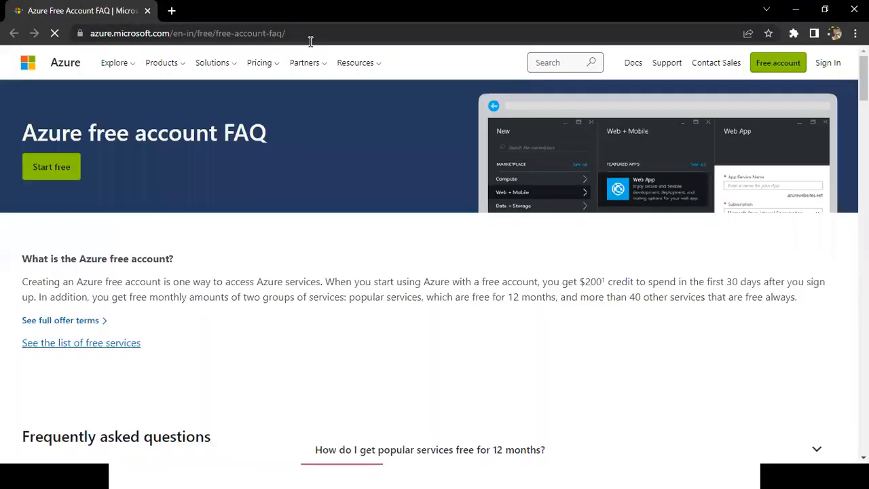
Review the free services table on the Azure free account FAQ page, highlighting the Virtual Machines—Windows entry and its free monthly hours.
left_click(311, 42)
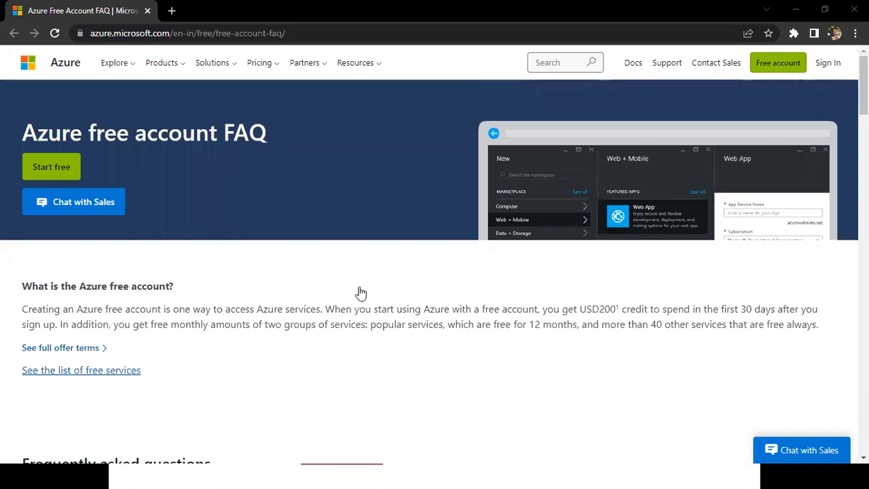
key("End")
scroll(359, 292, "up", 10)
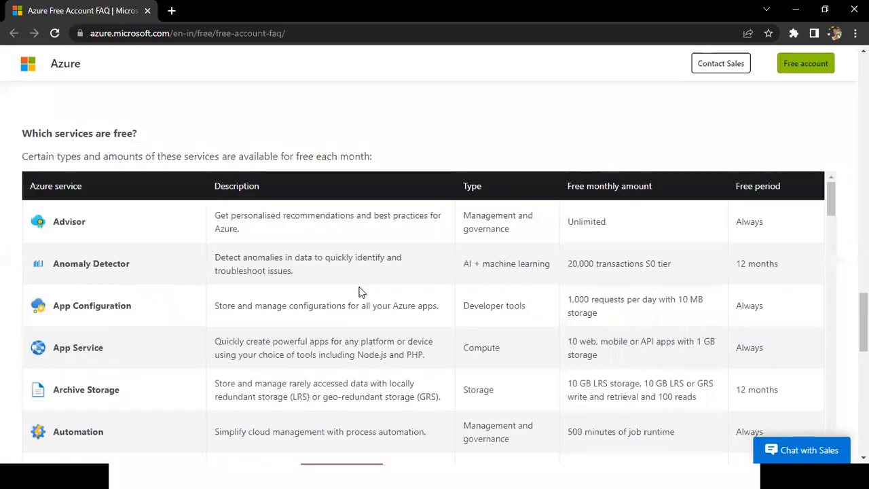
scroll(360, 291, "down", 5)
scroll(360, 286, "down", 5)
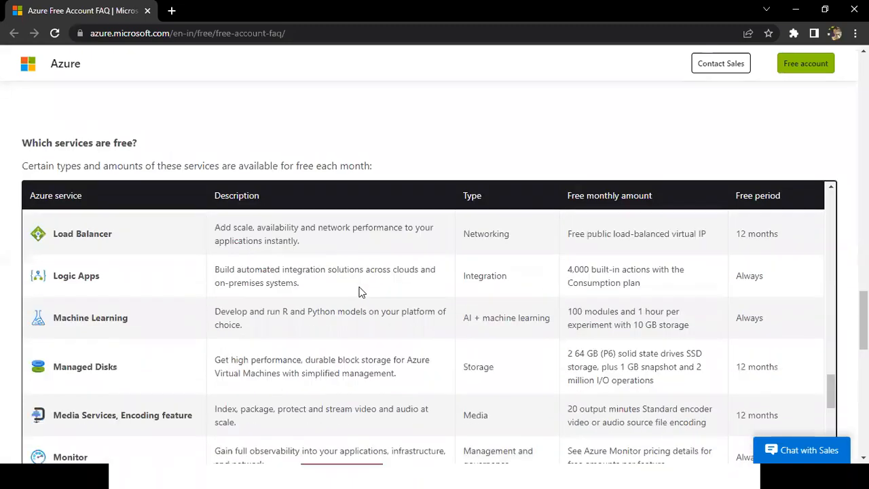
scroll(359, 285, "down", 5)
scroll(360, 289, "down", 10)
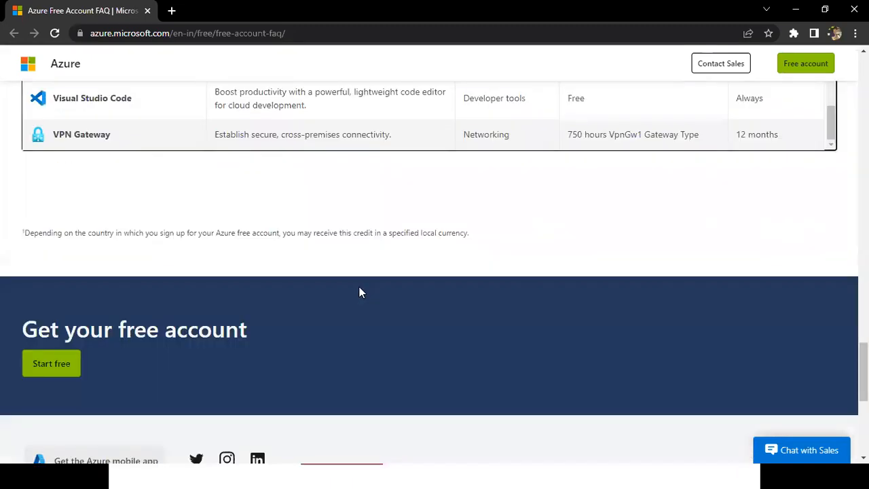
scroll(427, 215, "up", 1)
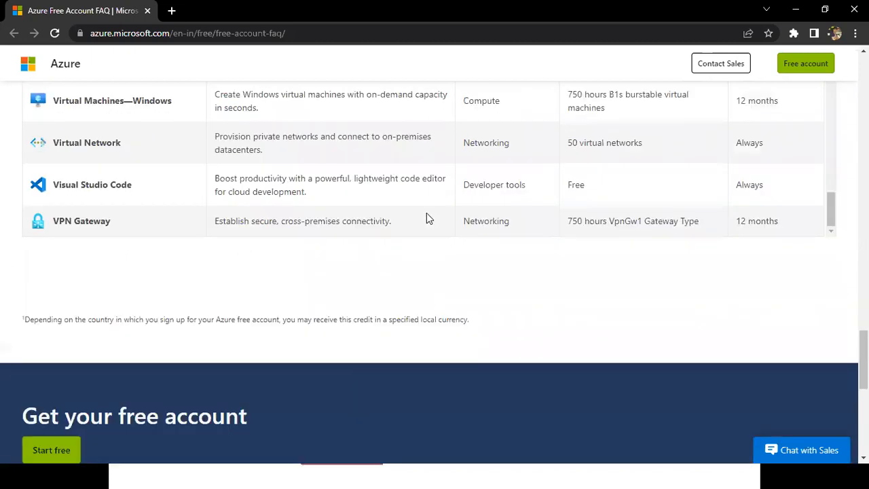
scroll(427, 218, "up", 2)
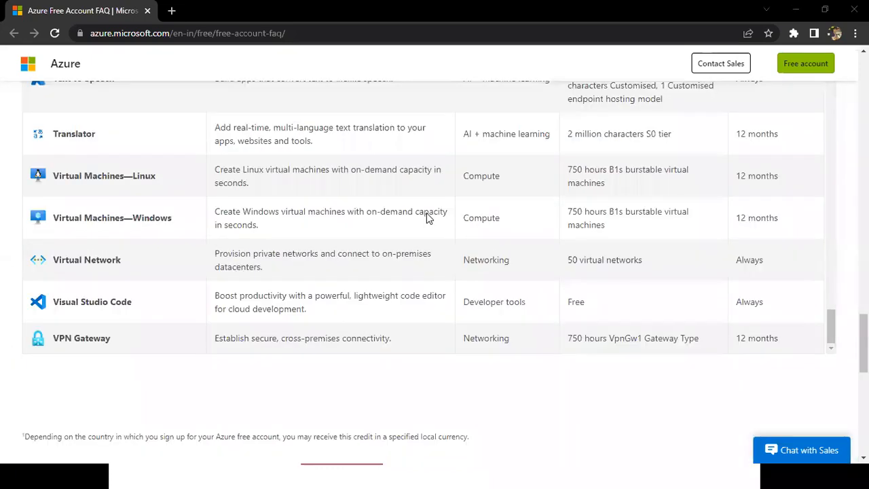
left_click_drag(185, 217, 58, 218)
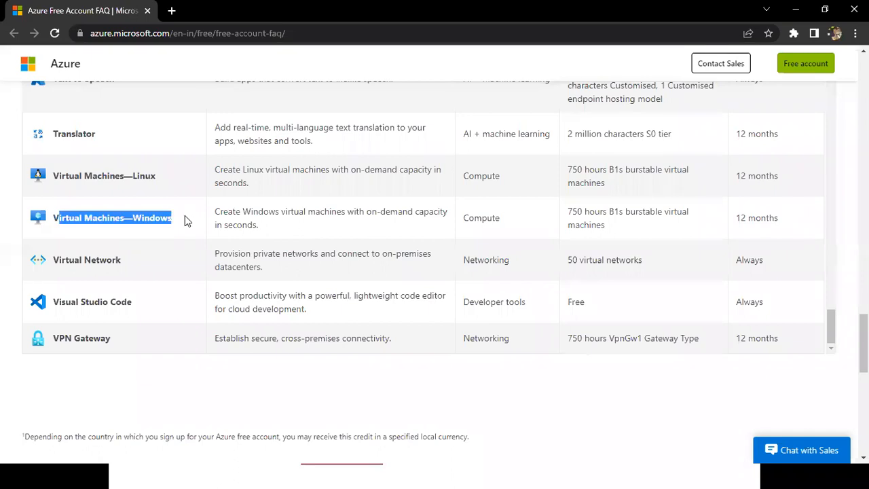
left_click_drag(606, 214, 571, 213)
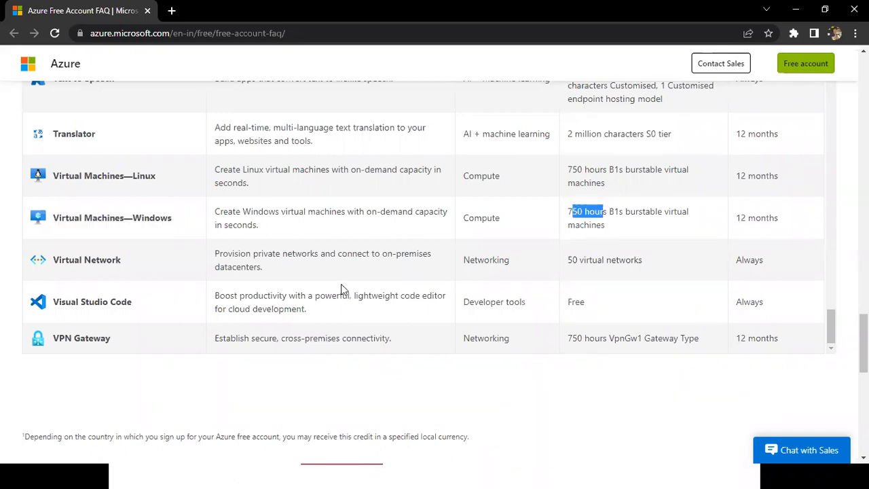
Switch to the Azure portal, open the Windows VM's deployment from the notifications, expand its details and highlight the Group-91-vnet resource type.
key("alt+Tab")
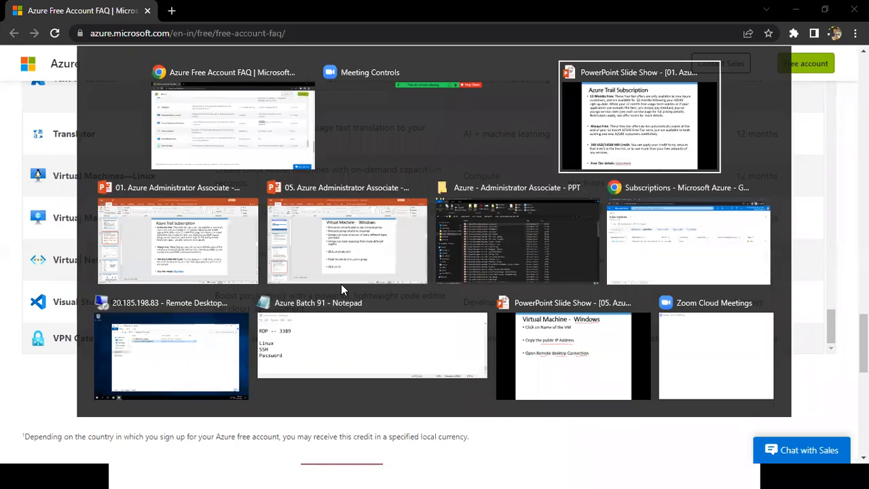
key("alt+Tab")
key("alt+Tab")
key("alt+Tab")
key("alt+Tab")
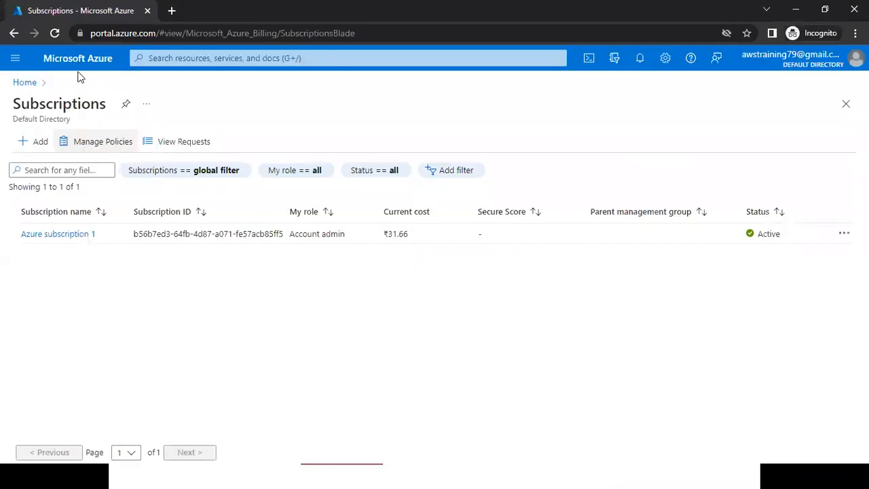
left_click(77, 65)
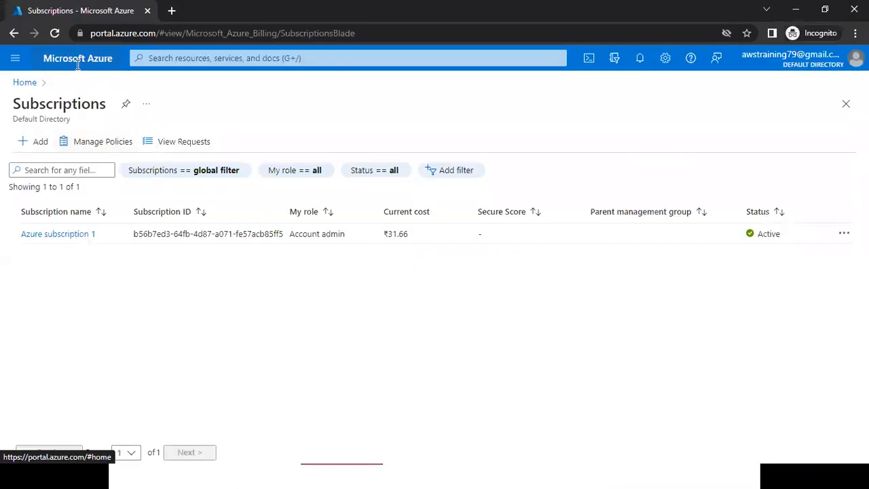
left_click(639, 58)
left_click(650, 178)
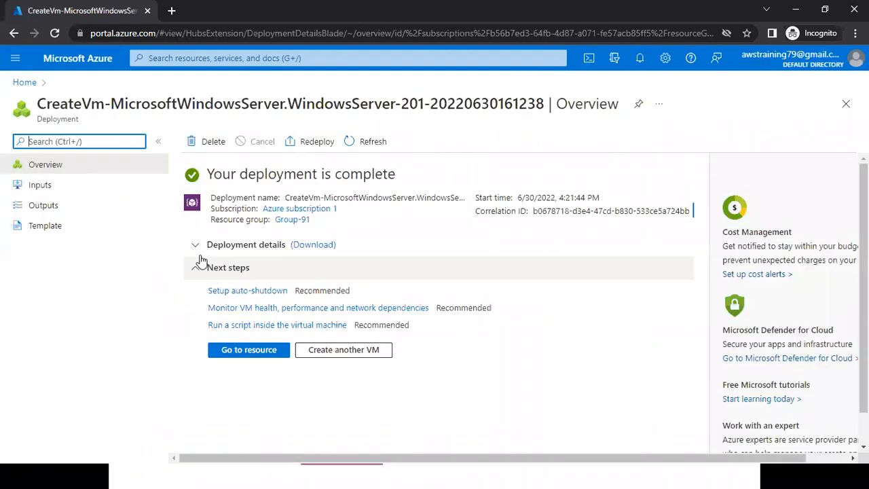
left_click(200, 245)
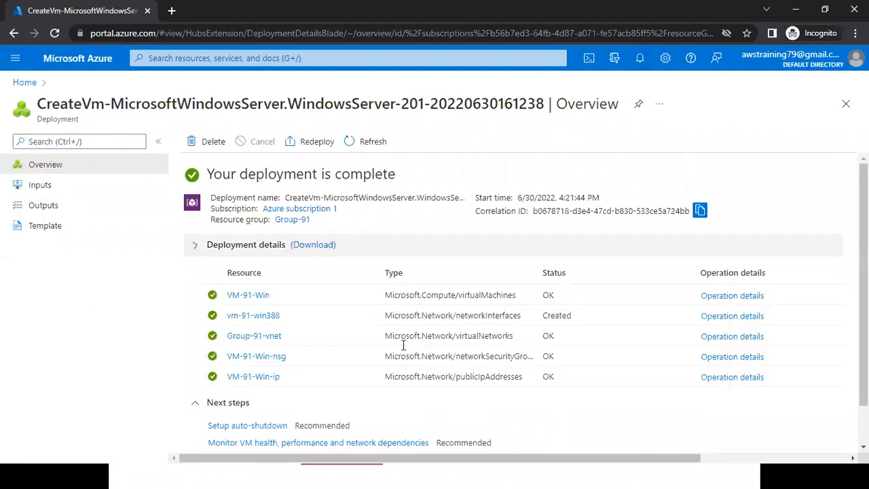
triple_click(513, 339)
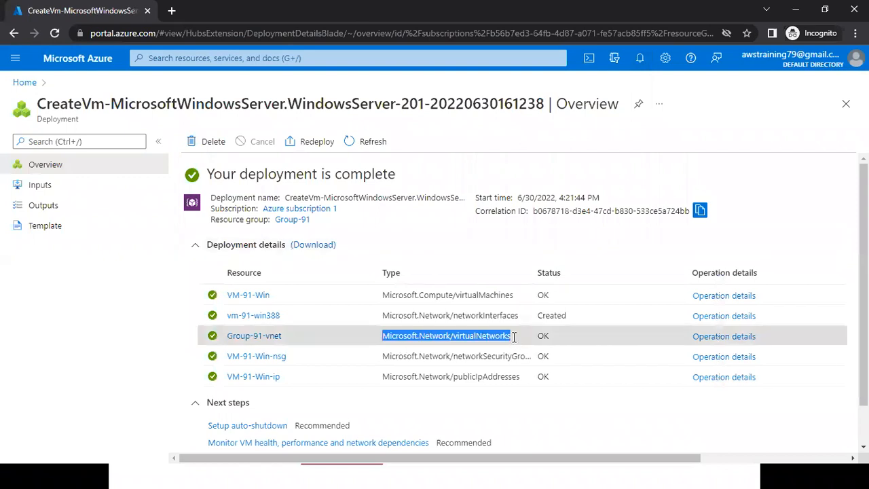
Return to the Azure free account FAQ page and highlight the Virtual Network entry's free monthly amount and free period.
key("alt+Tab")
left_click_drag(568, 259, 641, 259)
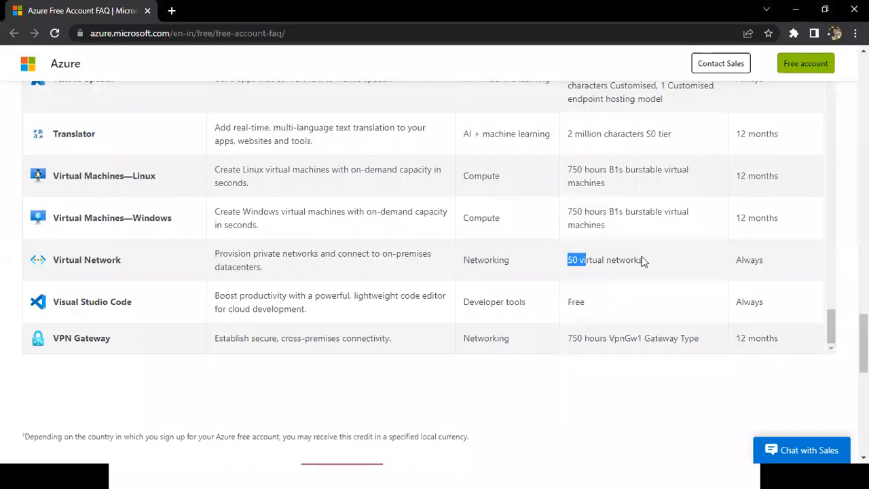
double_click(768, 260)
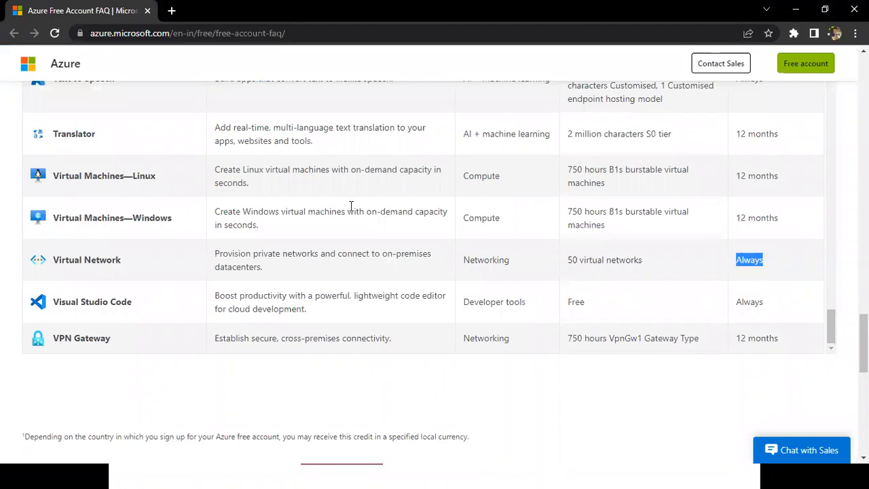
key("alt+Tab")
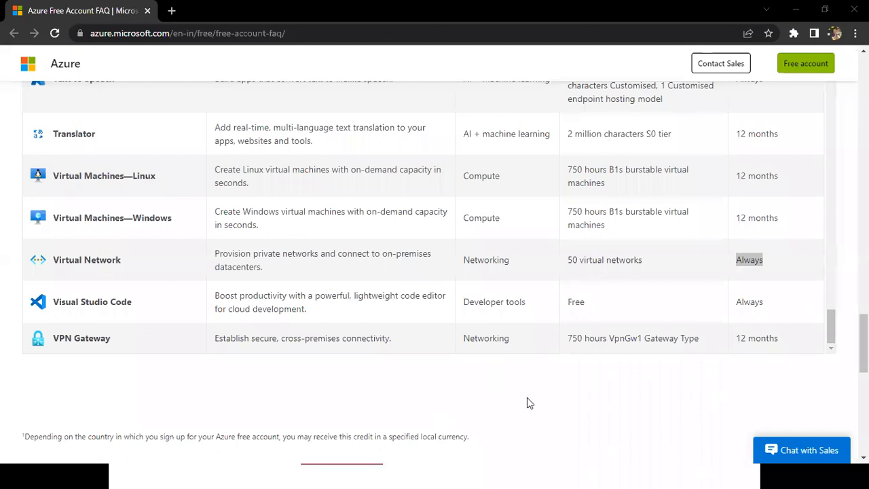
left_click(807, 314)
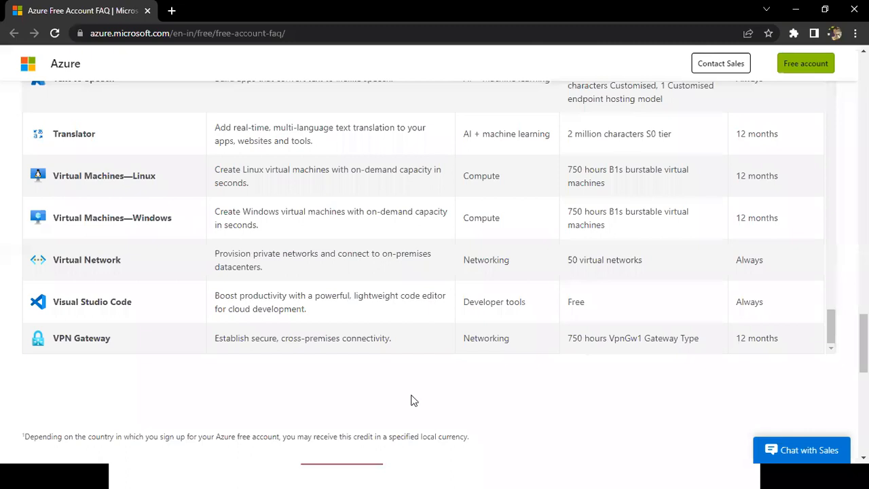
Switch back to the Azure portal and open the Size page of virtual machine VM-91-Win.
key("alt+Tab")
key("alt+Tab")
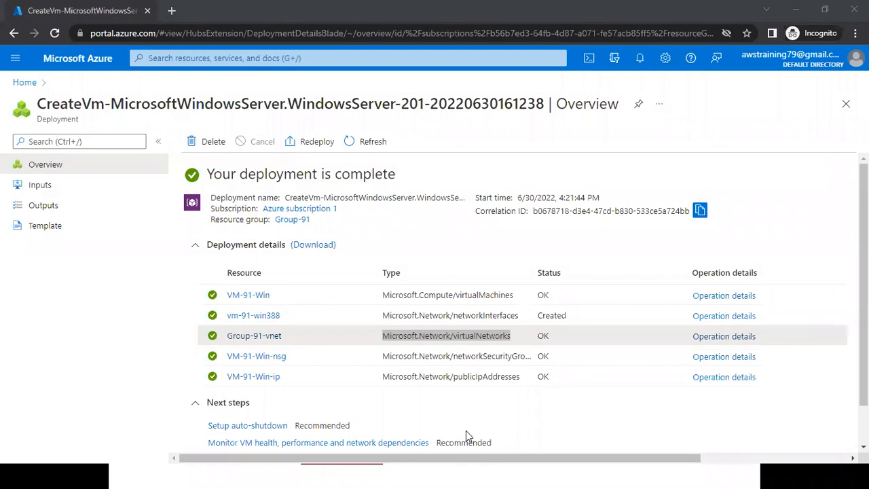
left_click(94, 68)
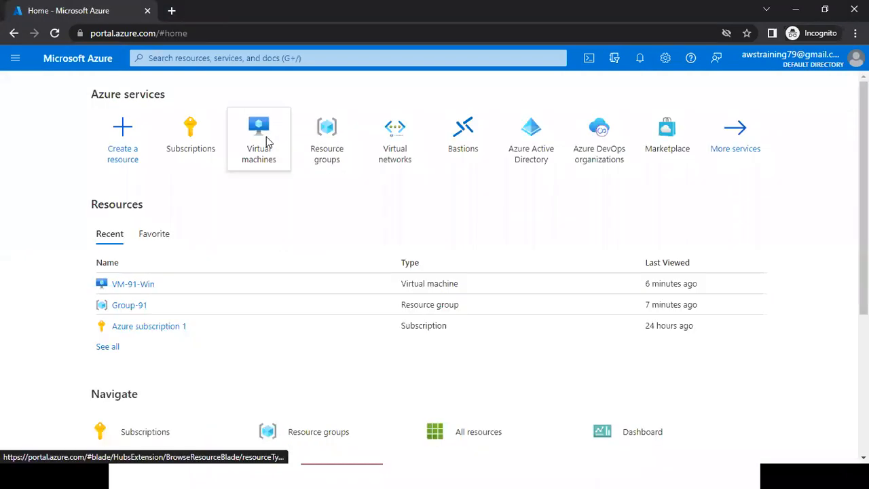
left_click(267, 142)
left_click(65, 244)
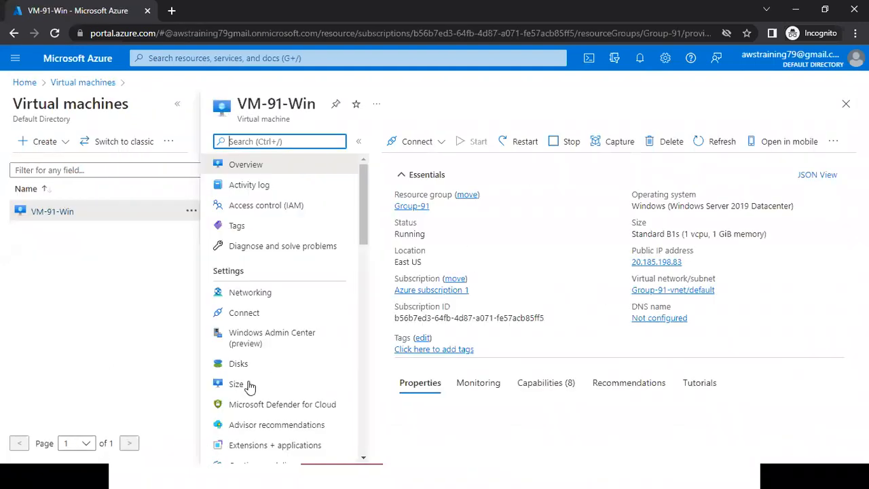
left_click(175, 106)
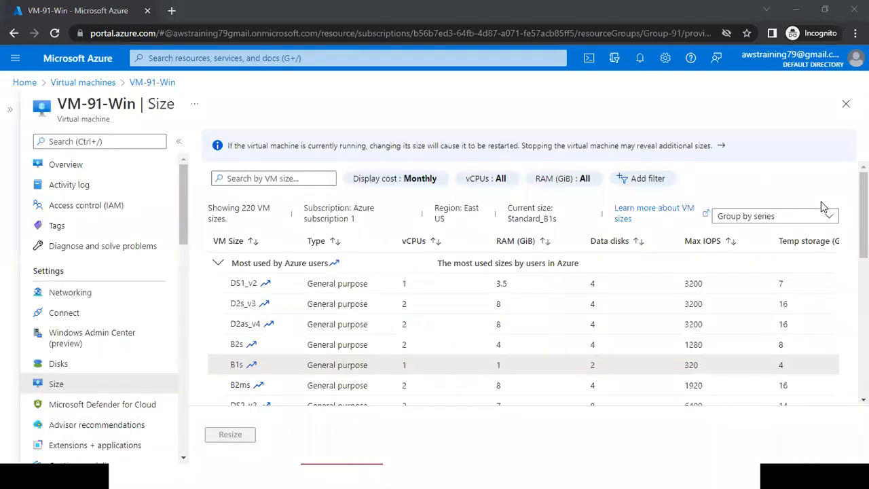
Examine the available VM sizes, expanding the E-Series v3 group, and return to the portal home page.
scroll(523, 278, "down", 10)
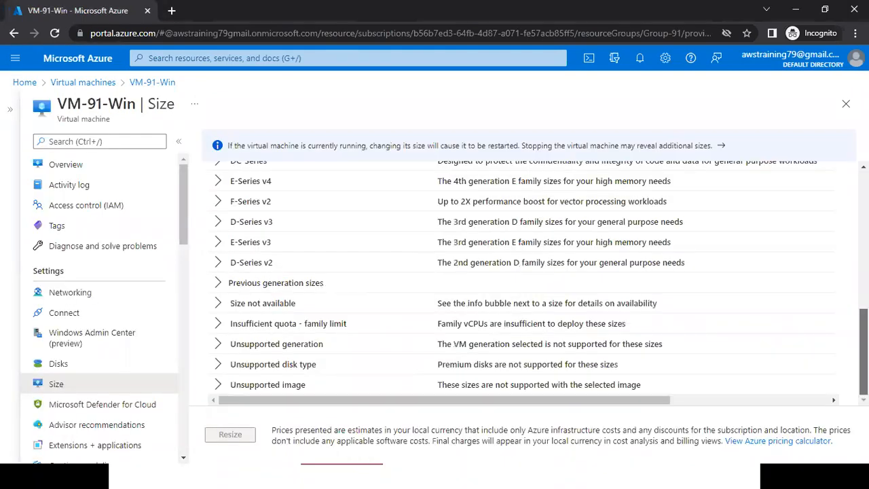
scroll(366, 359, "up", 2)
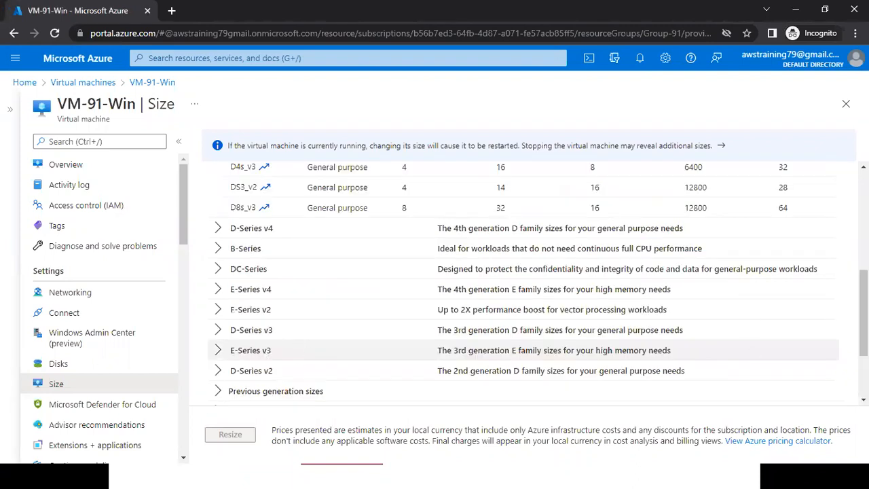
left_click(217, 353)
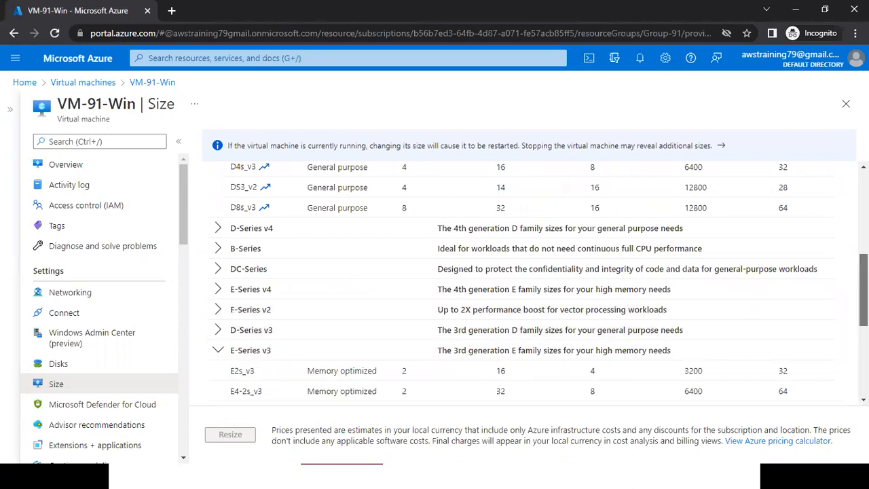
scroll(841, 330, "down", 2)
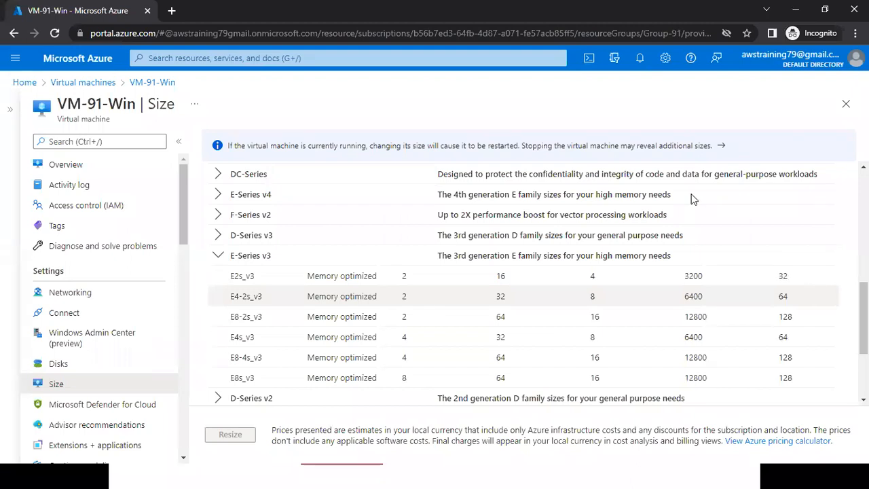
left_click(100, 69)
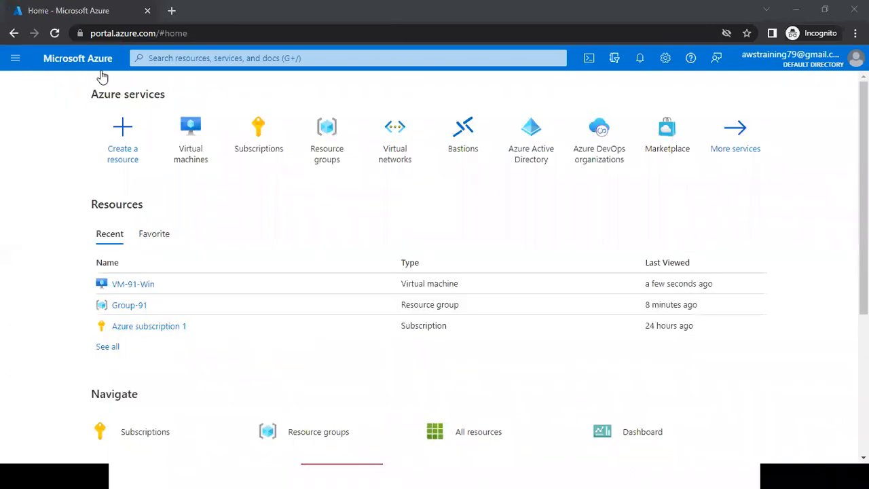
View the Virtual machines list that contains VM-91-Win and return to the portal home page.
left_click(207, 147)
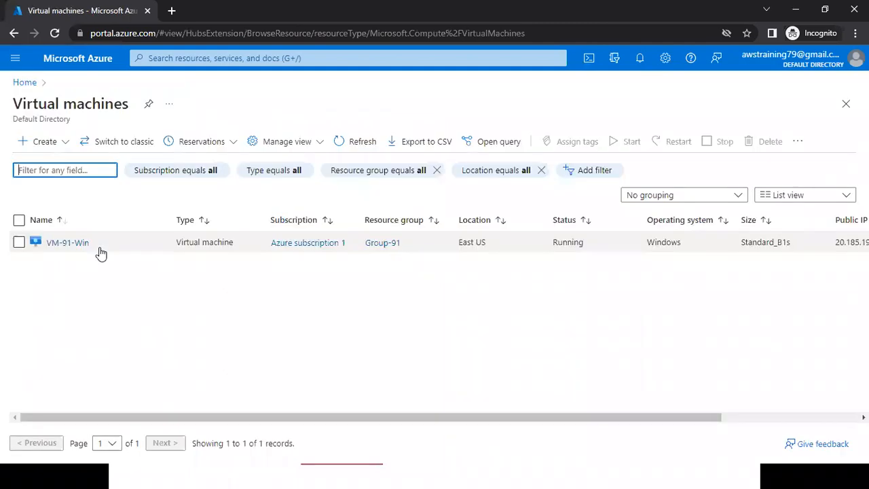
left_click(93, 70)
left_click(196, 165)
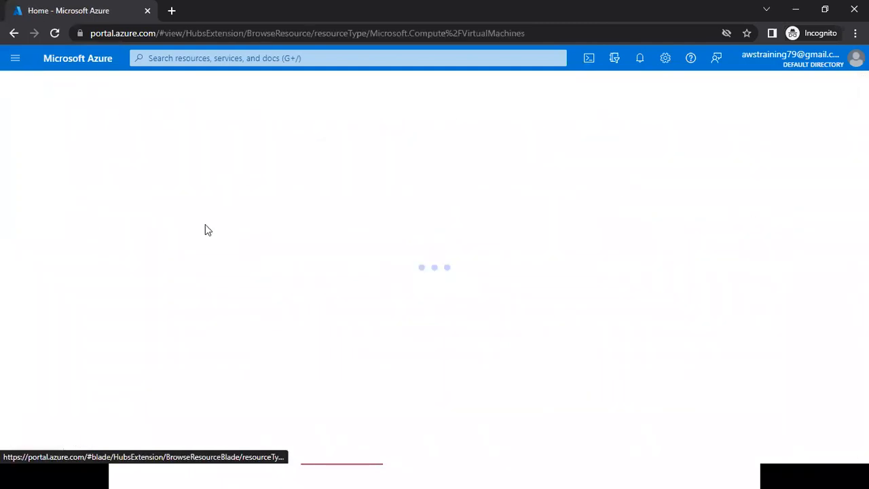
left_click(100, 70)
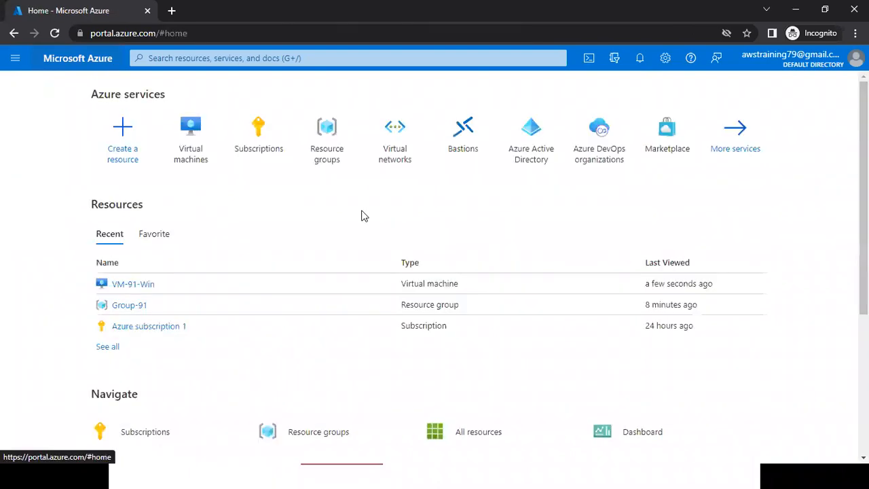
Open resource group Group-91 from the resource groups list and examine the resources it contains.
mouse_move(342, 168)
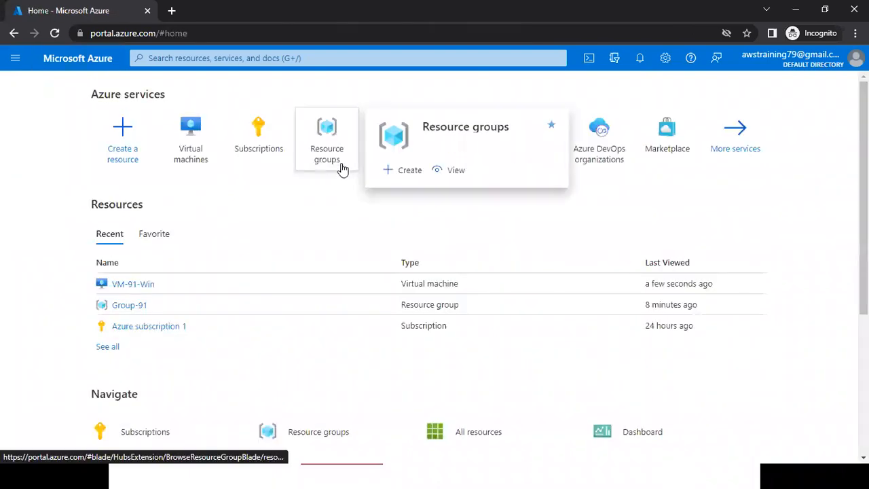
left_click(342, 168)
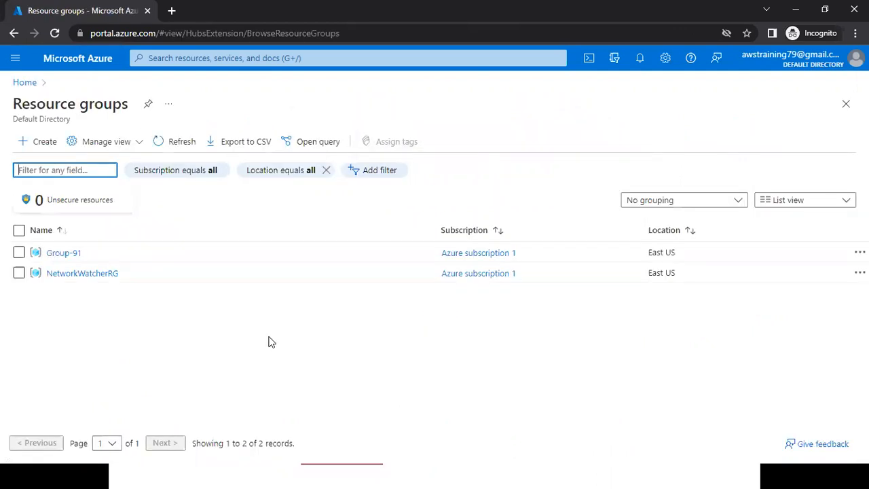
left_click(62, 253)
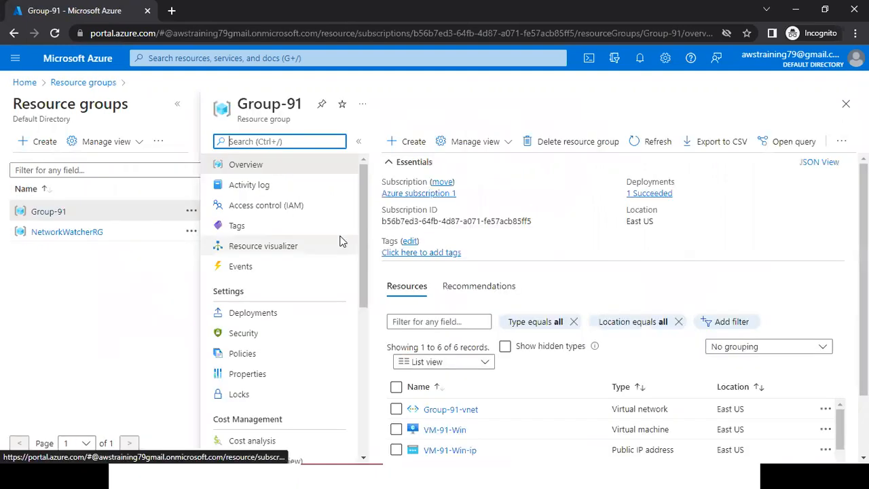
scroll(611, 305, "down", 1)
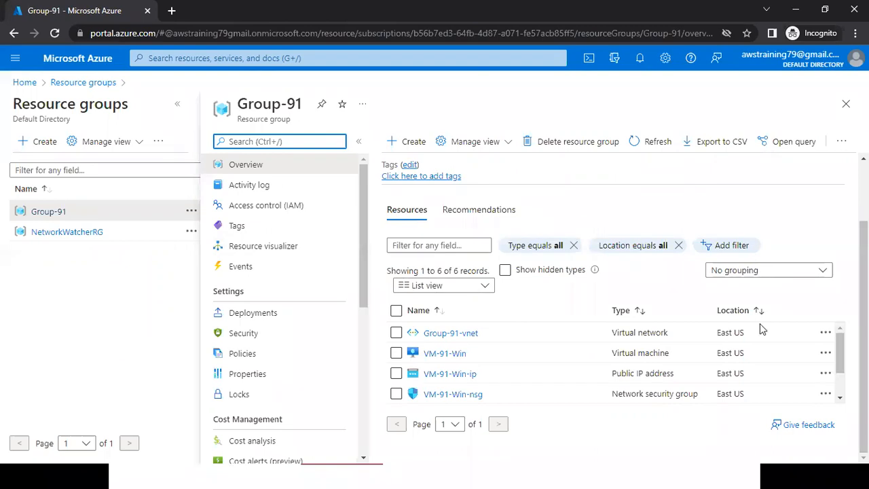
left_click_drag(841, 350, 823, 327)
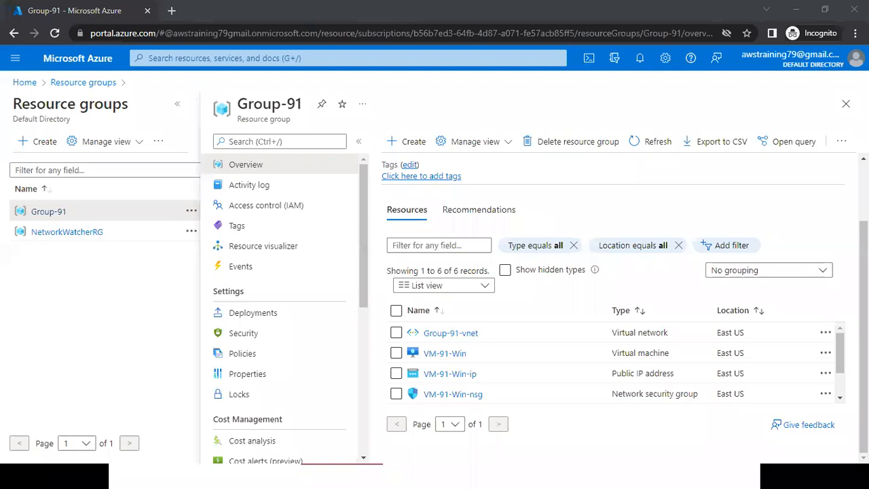
left_click(862, 299)
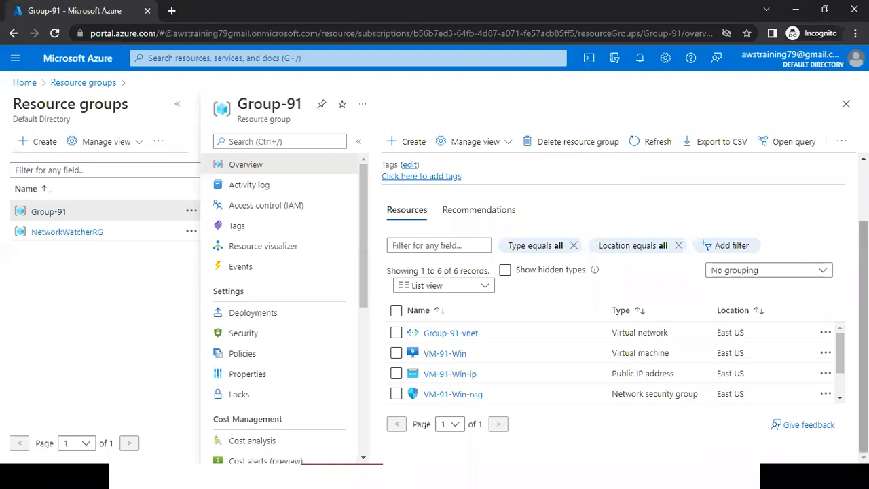
left_click_drag(862, 339, 862, 283)
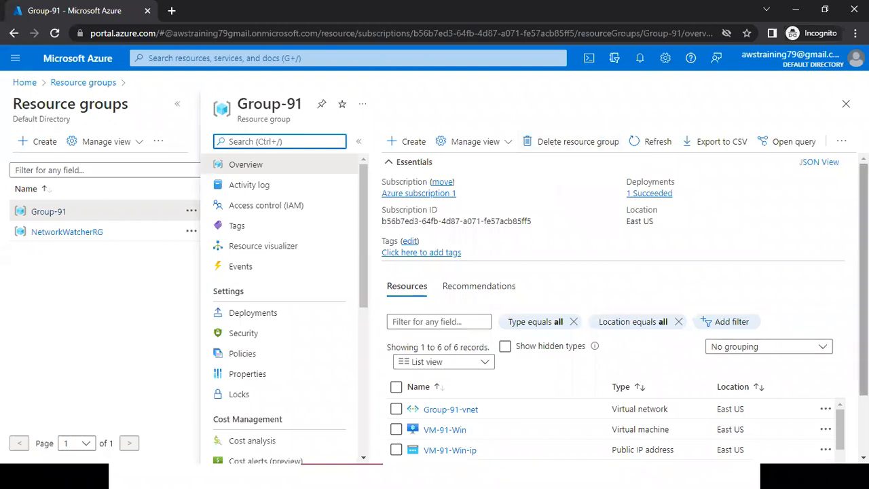
scroll(611, 306, "down", 1)
left_click_drag(862, 336, 863, 279)
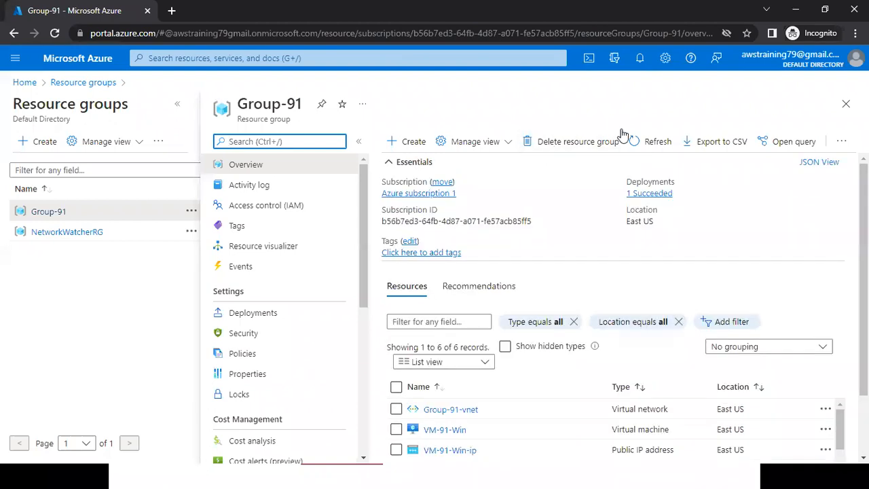
Delete resource group Group-91 with all its resources, entering Group-91 as the confirmation name.
left_click(570, 139)
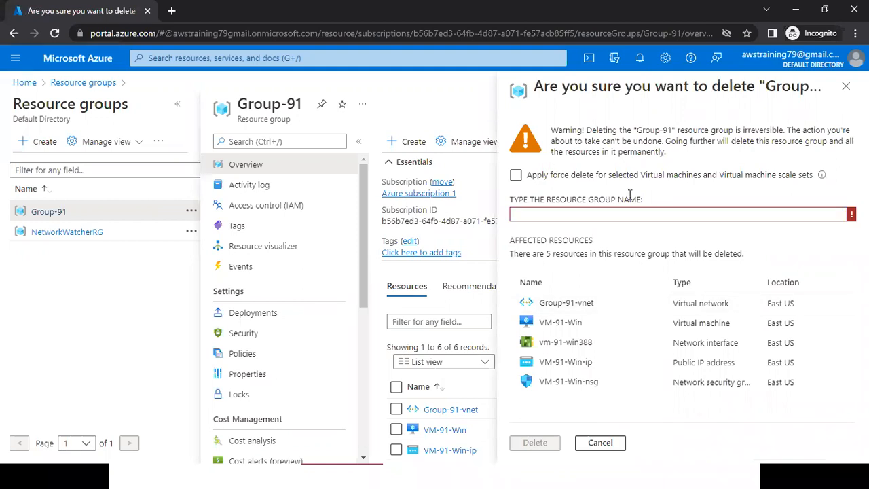
left_click_drag(630, 195, 510, 198)
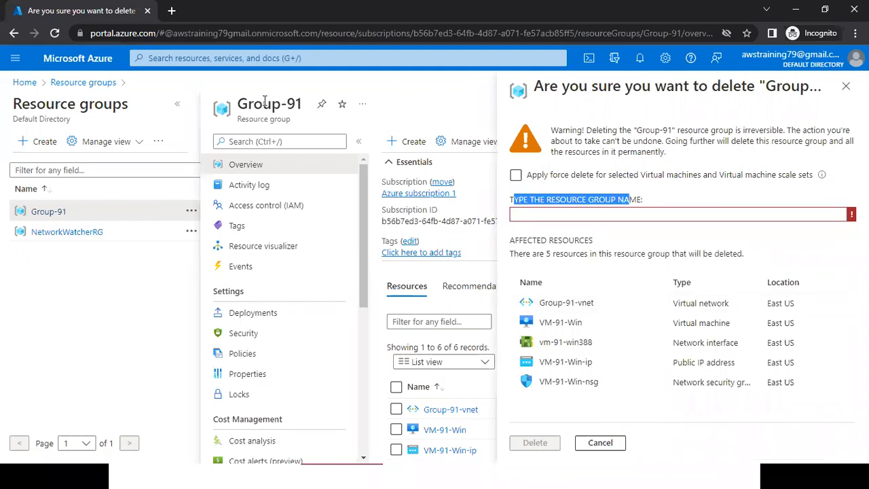
left_click_drag(303, 104, 239, 104)
key("ctrl+c")
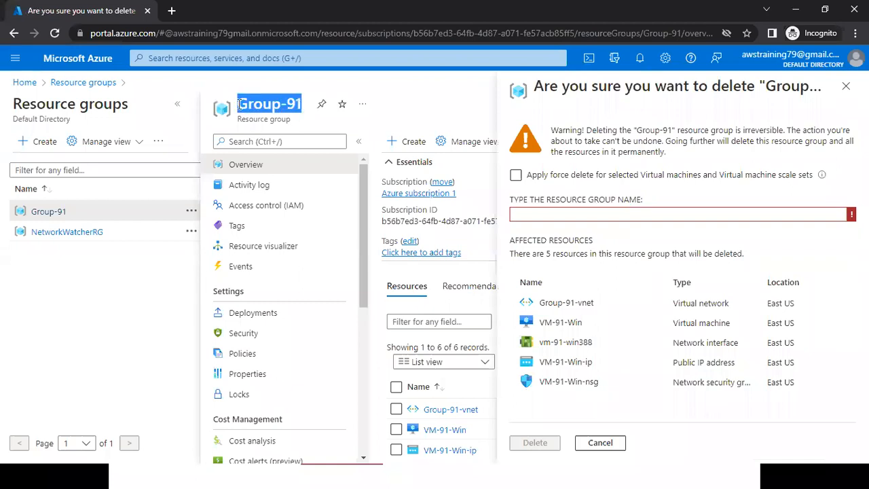
left_click(529, 210)
key("ctrl+v")
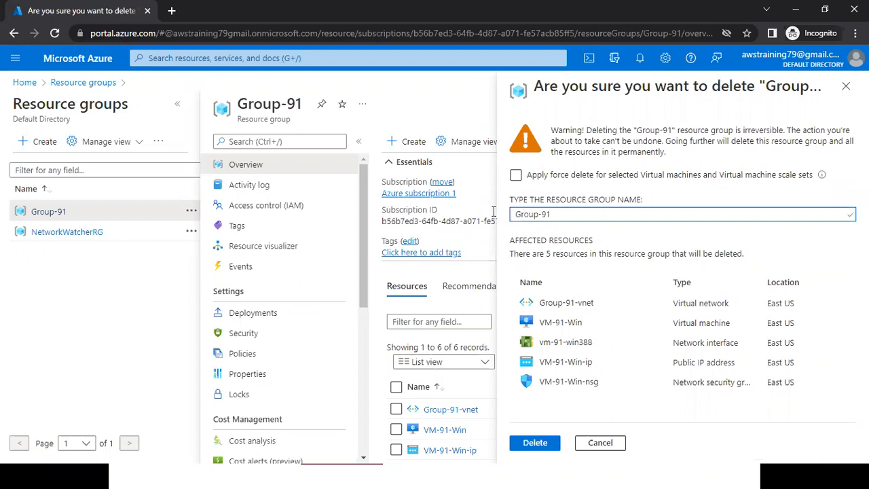
left_click(535, 444)
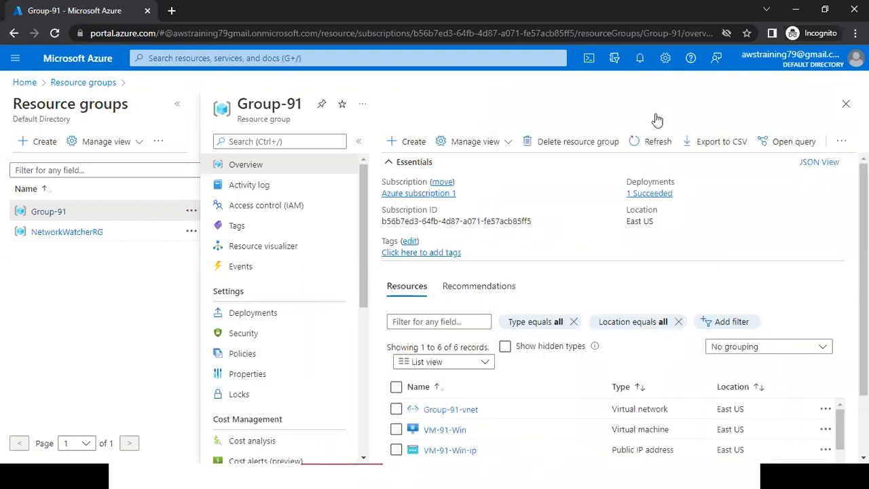
Check the notifications for the progress of the Group-91 deletion and return to the portal home page.
left_click(642, 66)
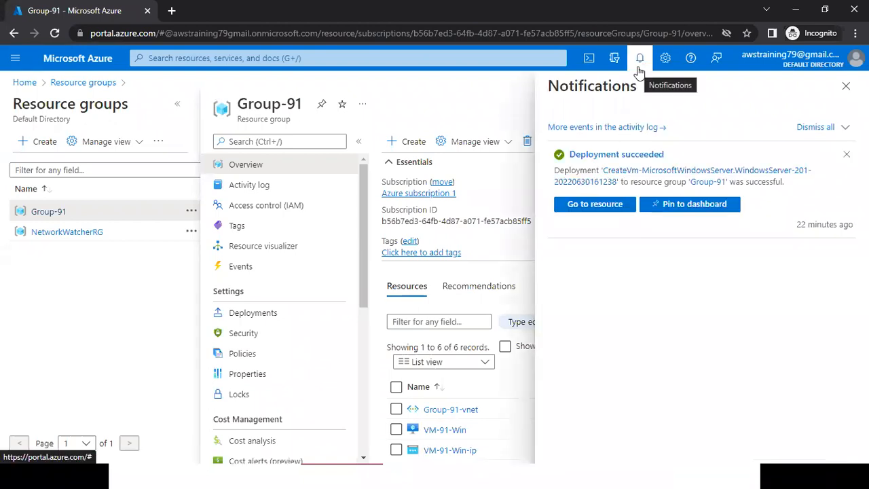
double_click(673, 172)
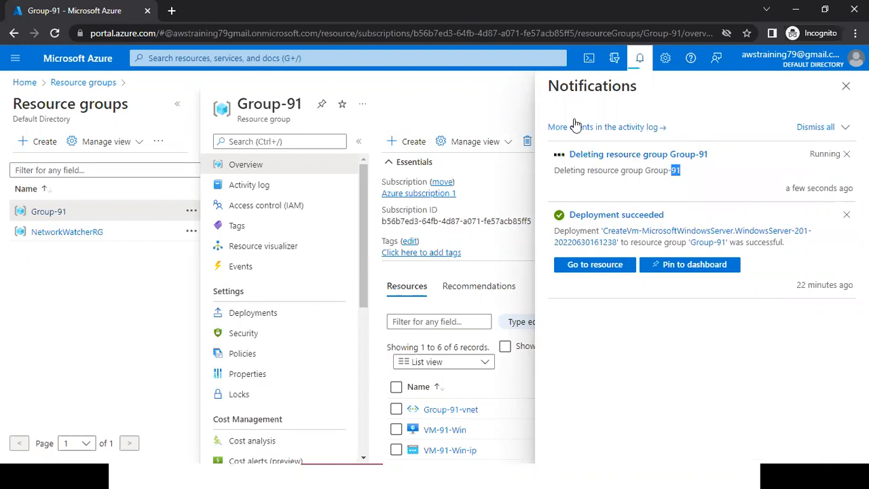
key("alt+Tab")
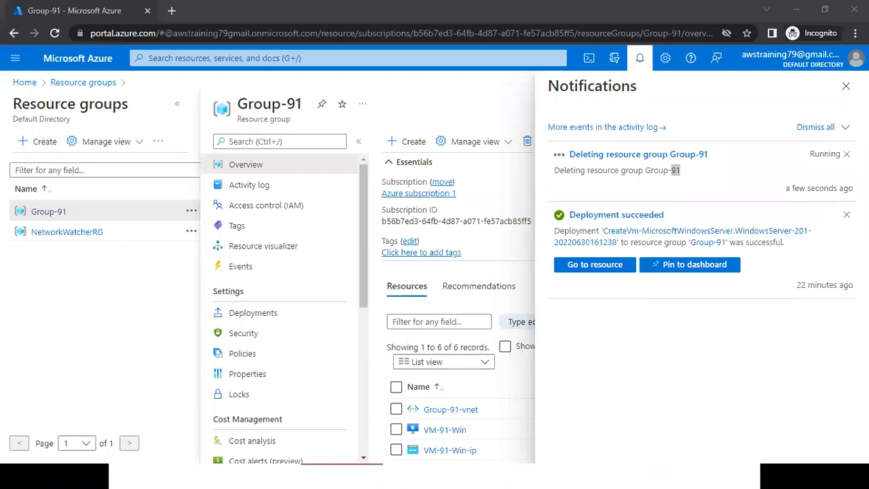
key("alt+Tab")
left_click(503, 194)
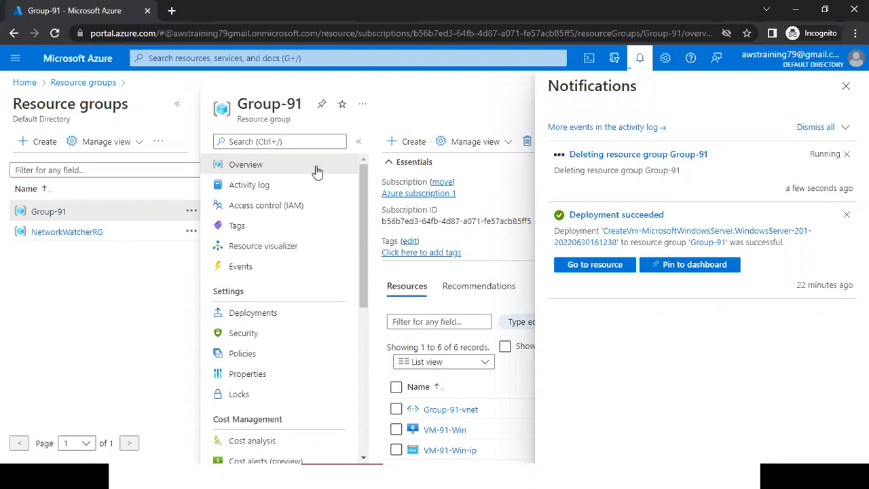
left_click(81, 61)
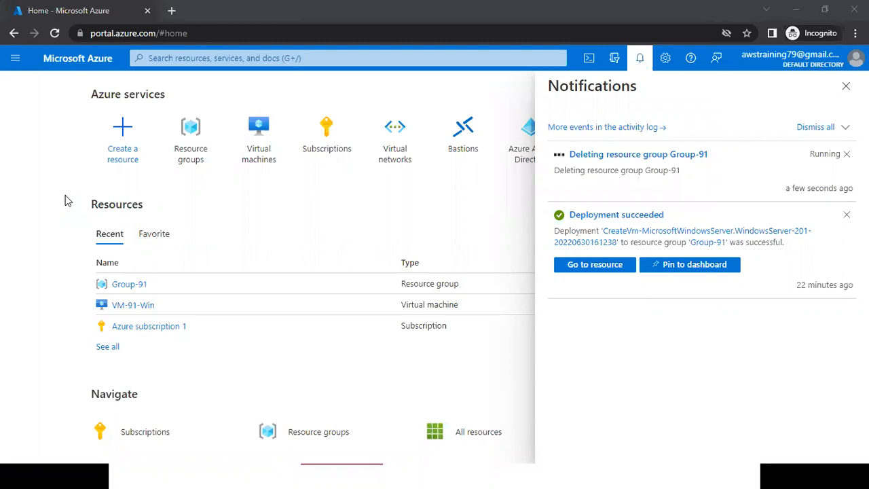
key("super")
mouse_move(546, 476)
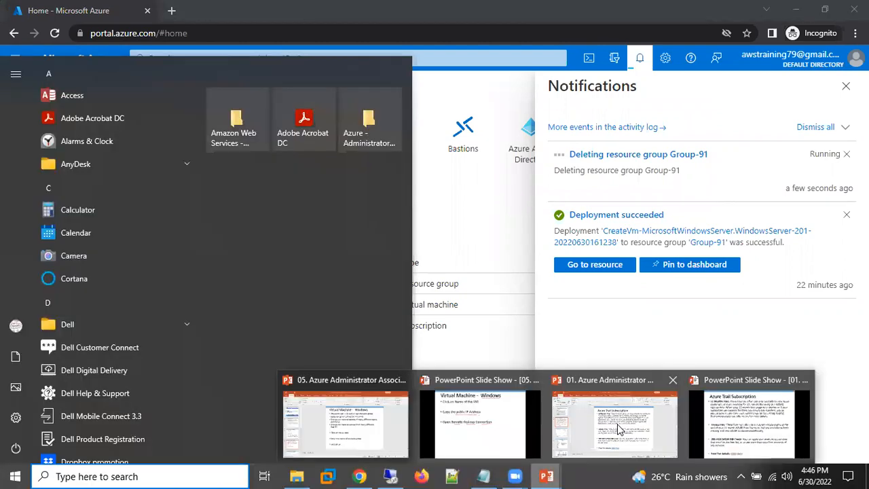
left_click(647, 342)
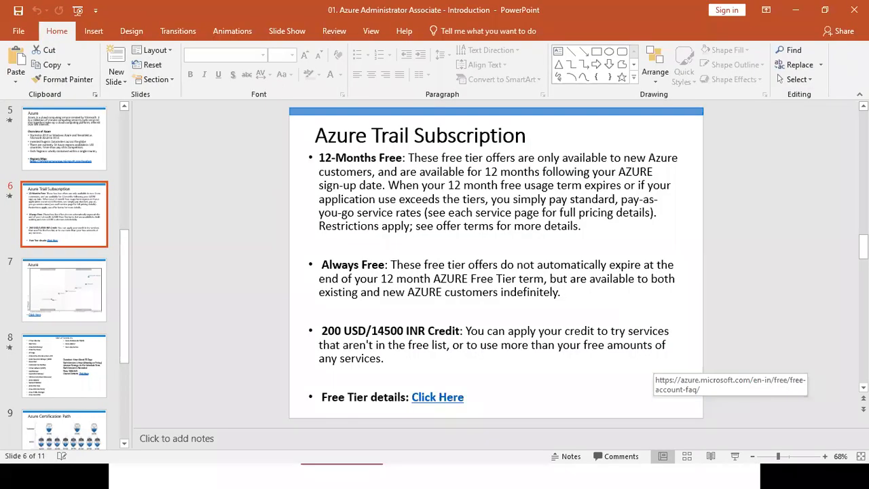
key("alt+Tab")
Switch to the PowerPoint slide show, underline the Enter the Public IP bullet, and underline Select the instance on the Stop / Terminate the Instance slide.
key("super")
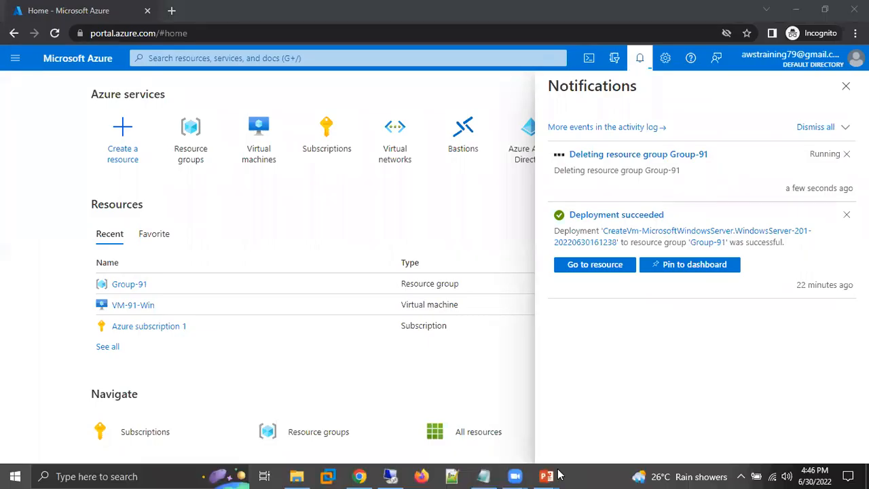
mouse_move(558, 474)
left_click(644, 435)
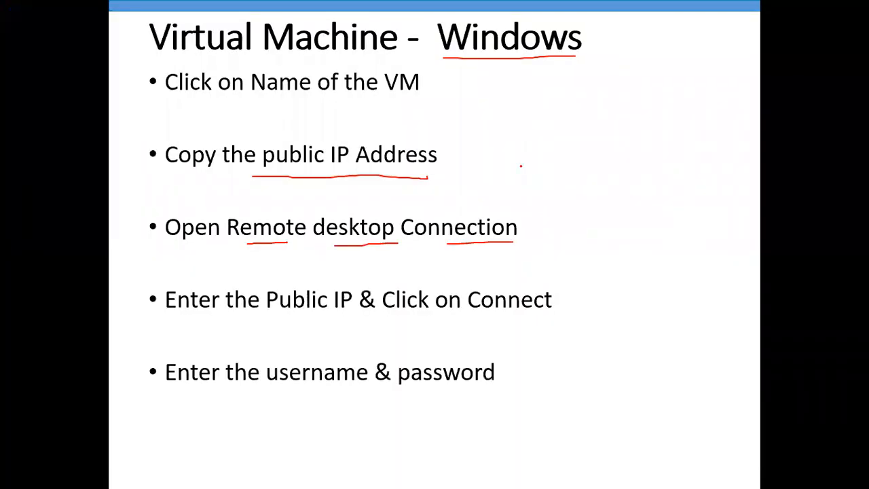
key("Right")
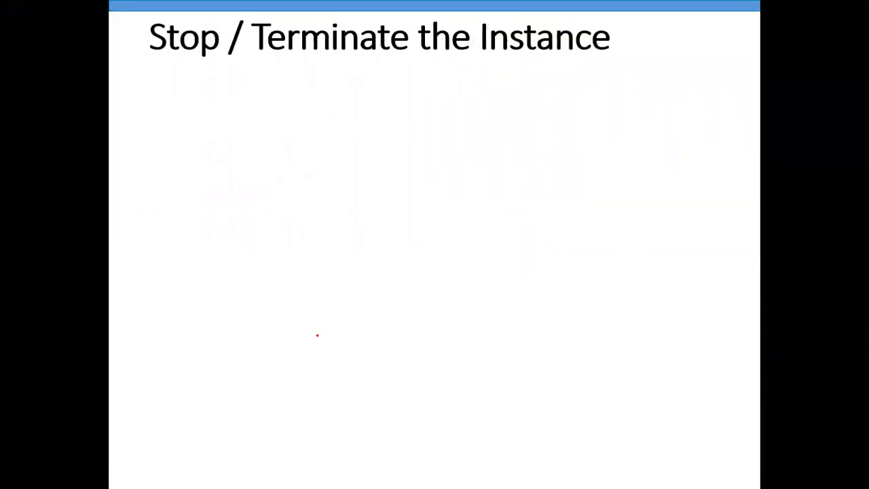
key("Left")
left_click_drag(317, 336, 523, 337)
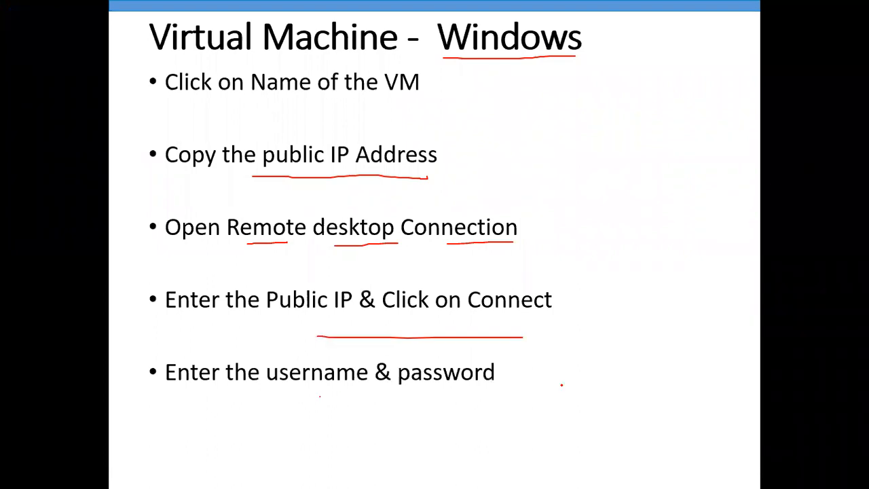
key("Right")
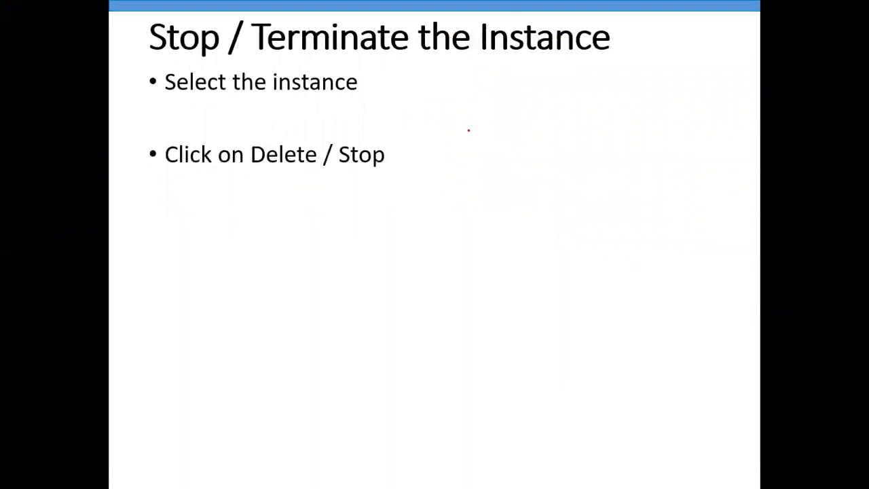
left_click_drag(418, 104, 255, 103)
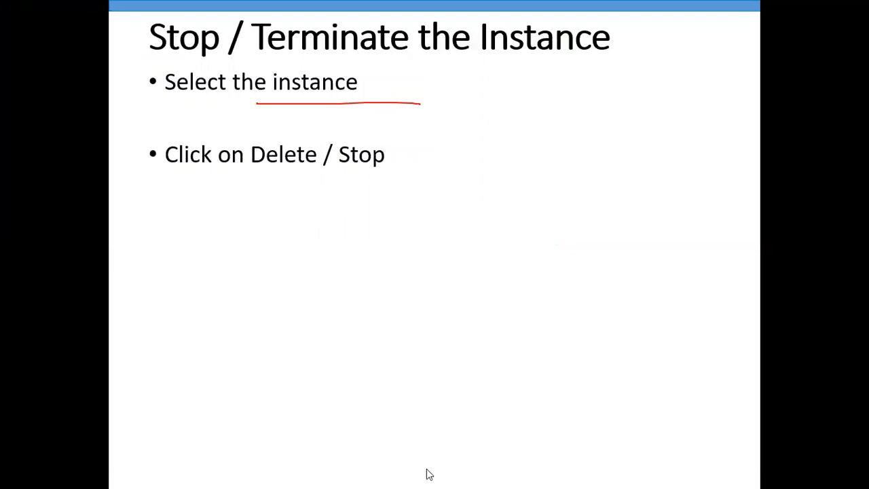
Switch back to the Azure portal in the browser and open the Virtual machines list.
key("super")
left_click(359, 476)
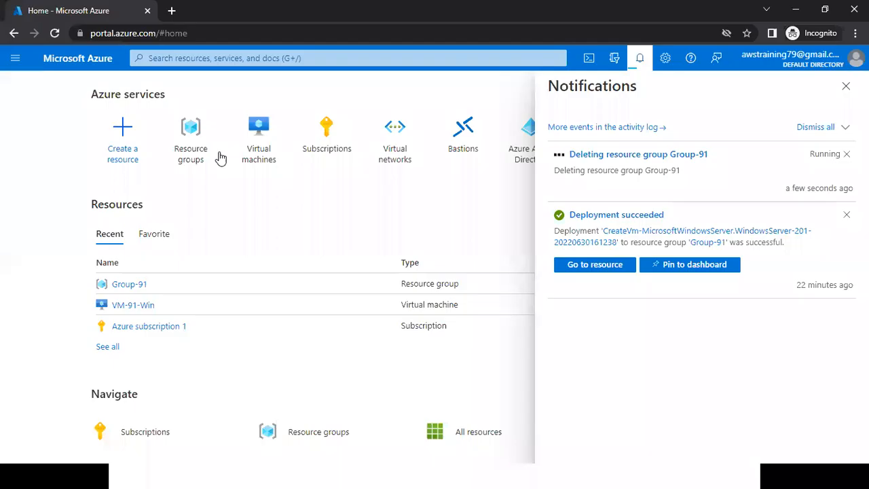
left_click(256, 152)
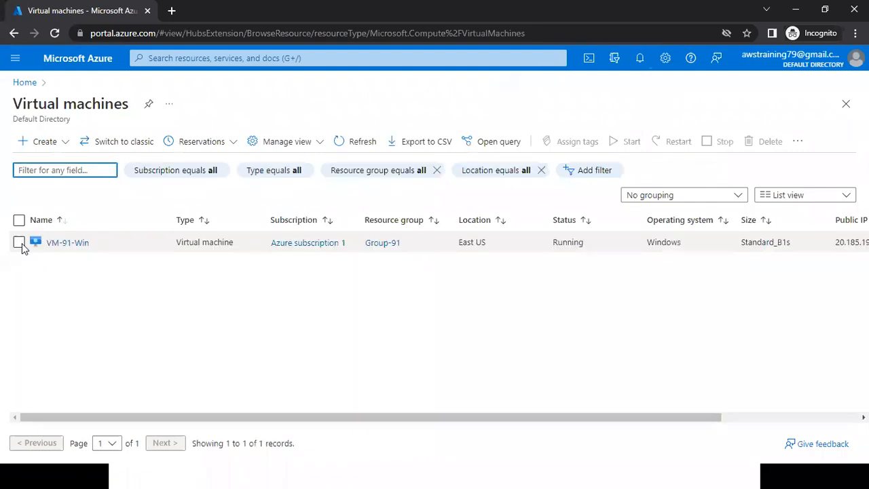
Start deleting virtual machine VM-91-Win with yes entered as the confirmation, then cancel the deletion.
left_click(20, 243)
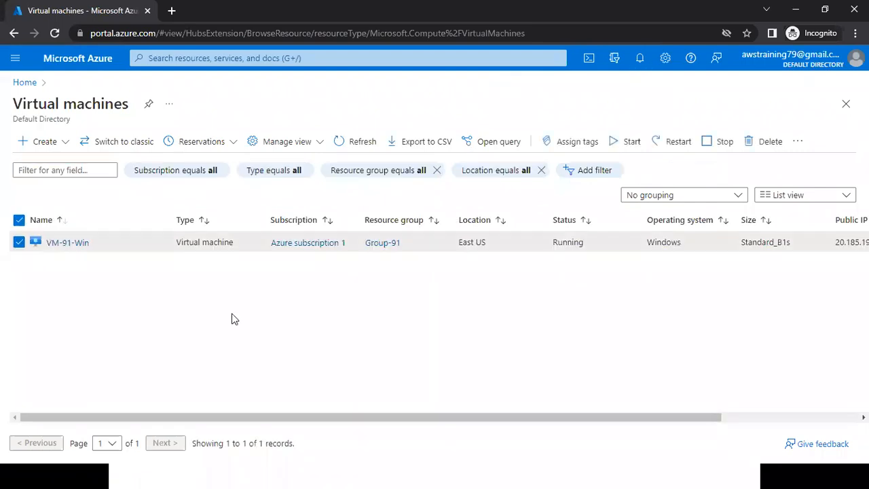
left_click(760, 144)
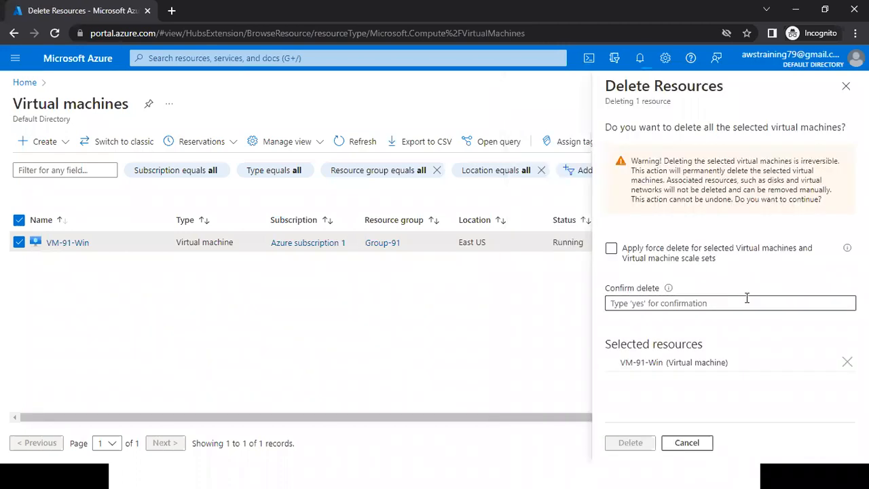
left_click(653, 308)
type("yes")
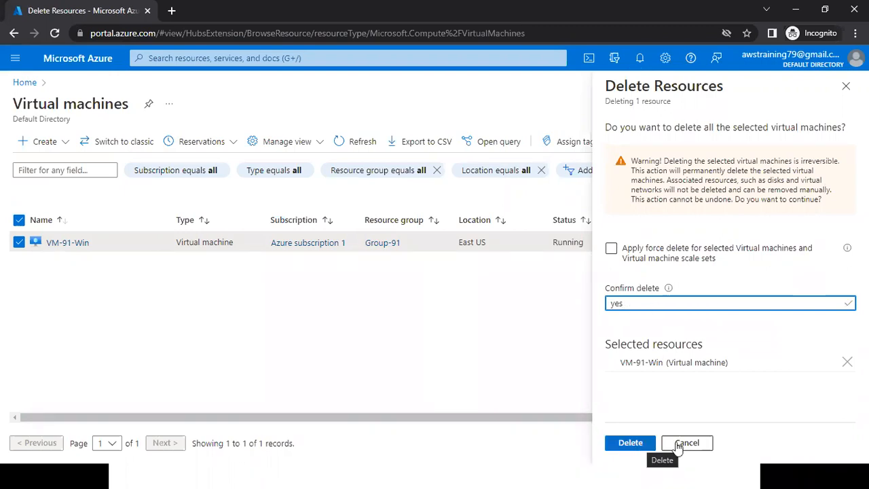
left_click(653, 444)
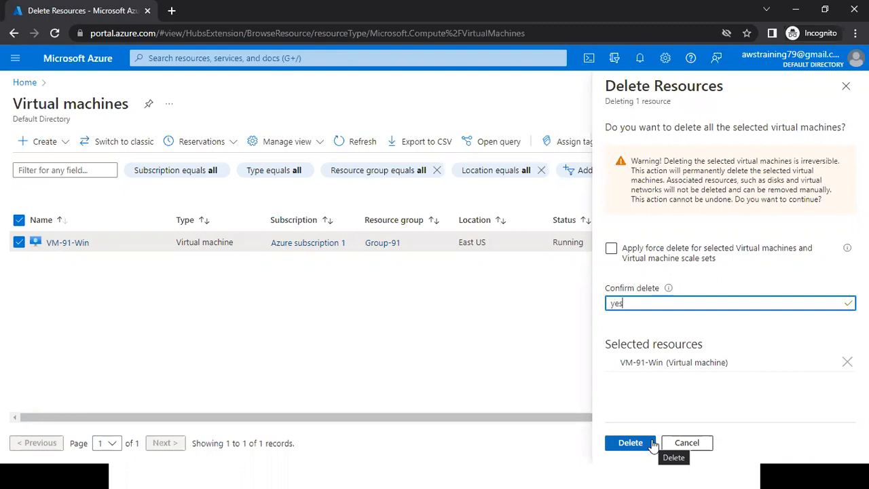
left_click(688, 445)
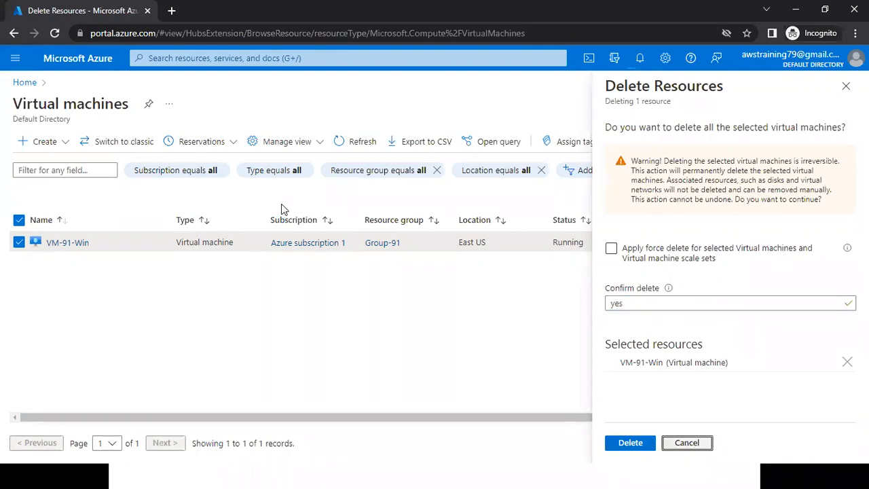
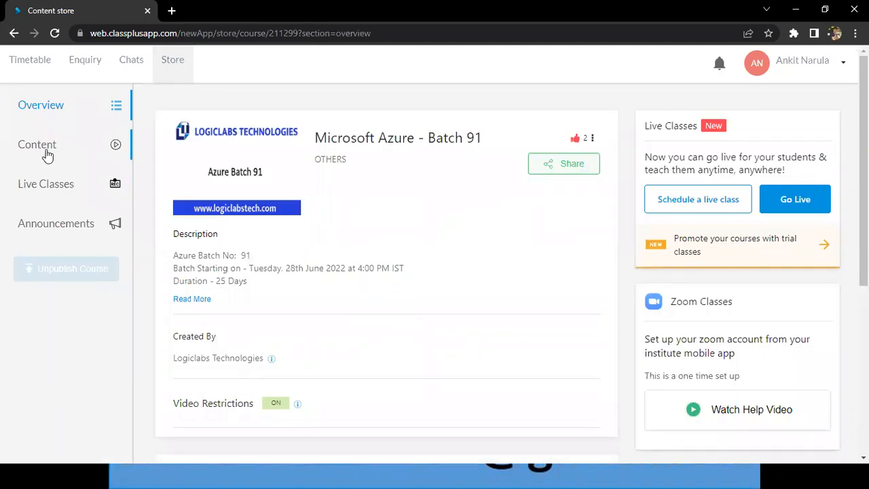
Open the Notes folder in the Microsoft Azure - Batch 91 course content and look through its PDF files.
left_click(47, 155)
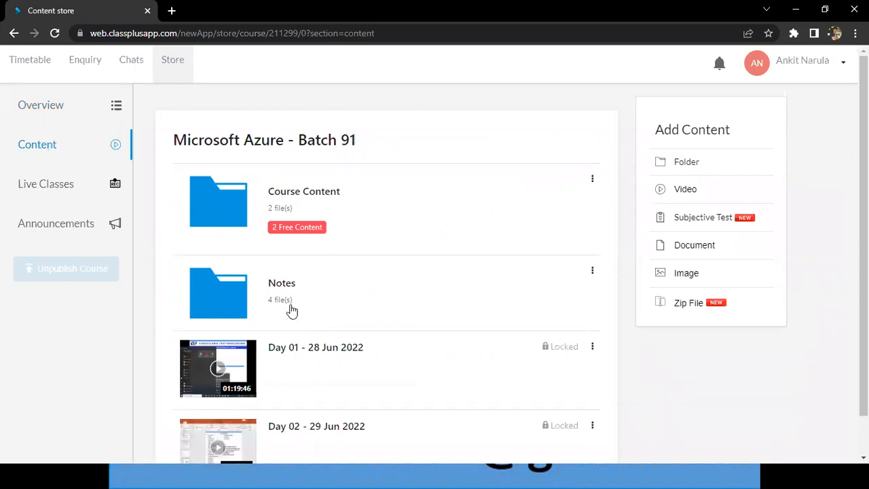
left_click(287, 299)
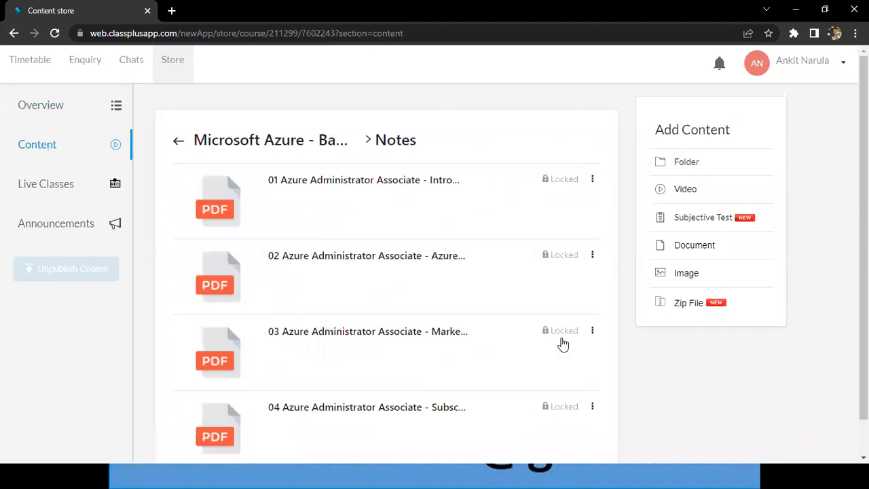
scroll(387, 285, "down", 1)
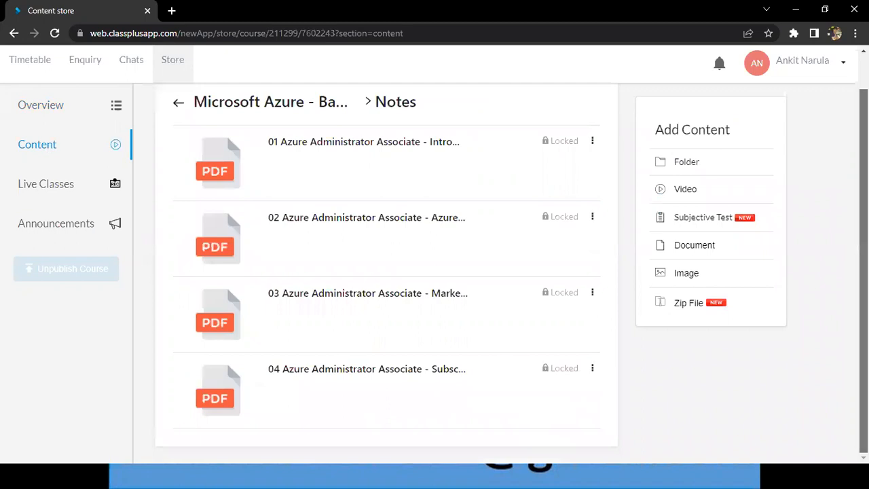
scroll(442, 221, "up", 1)
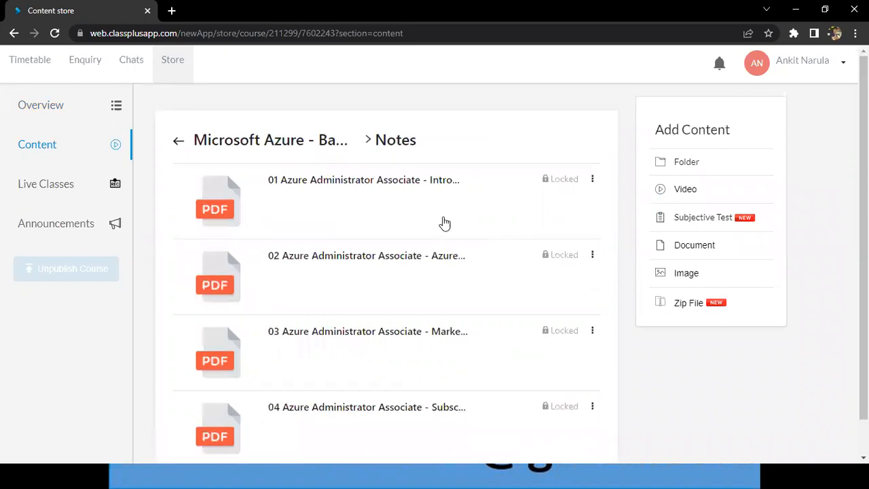
Open the 01 Azure Administrator Associate introduction PDF, skim its pages and close it.
left_click(379, 209)
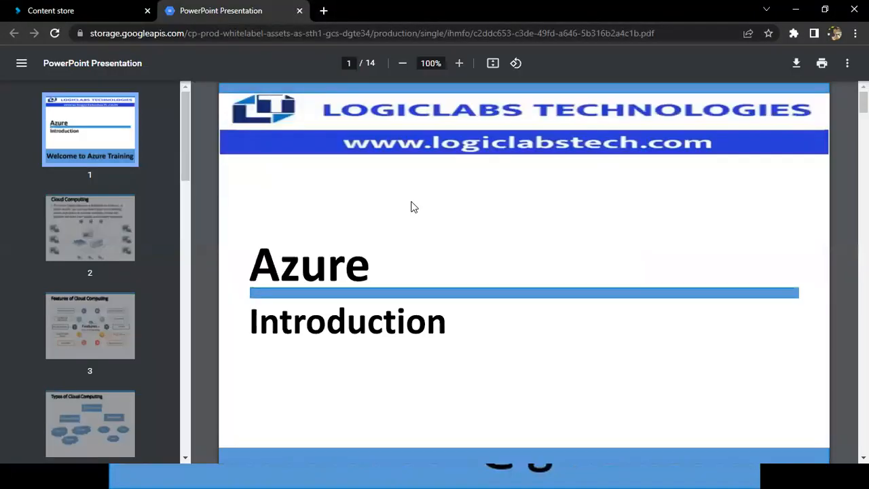
left_click(731, 247)
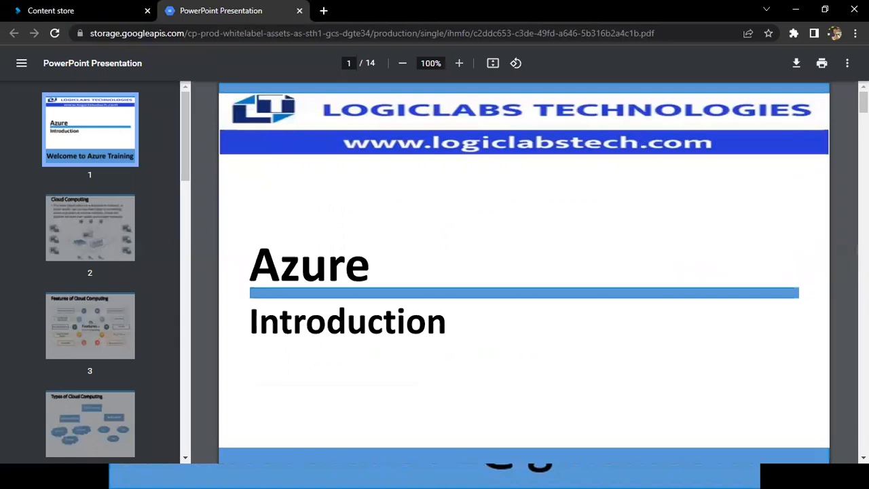
scroll(523, 271, "down", 9)
scroll(636, 235, "down", 7)
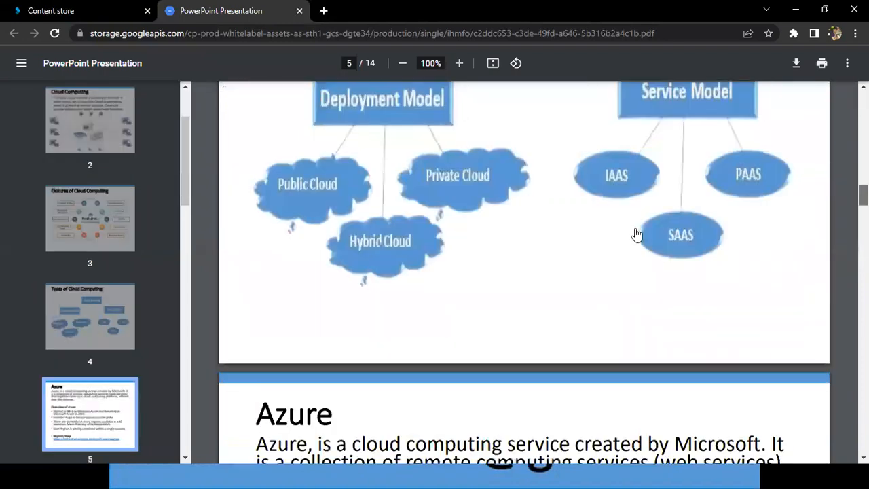
scroll(540, 296, "down", 6)
key("ctrl+w")
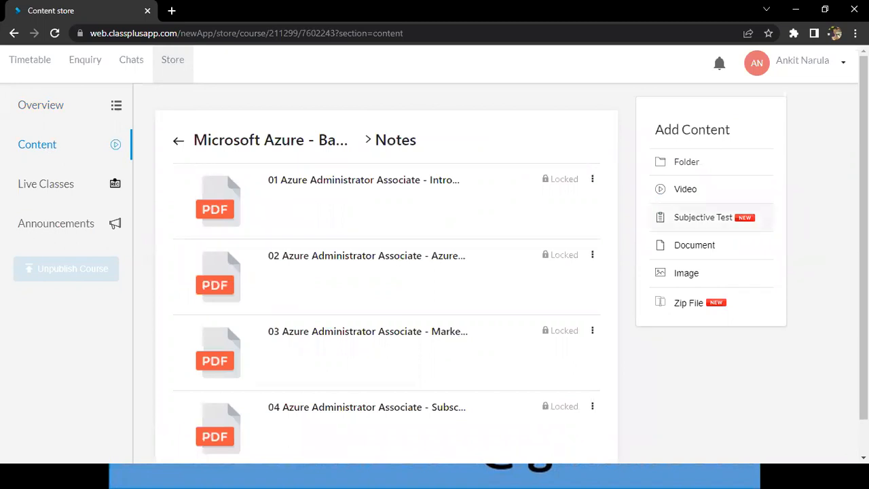
Check the installed Google Chrome version on the About Chrome page, highlight the version number and close the page.
left_click(855, 33)
mouse_move(751, 269)
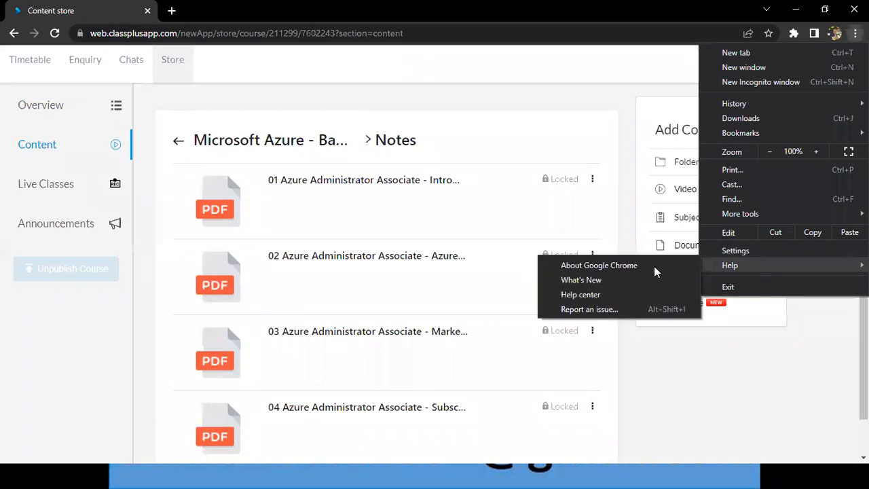
left_click(648, 266)
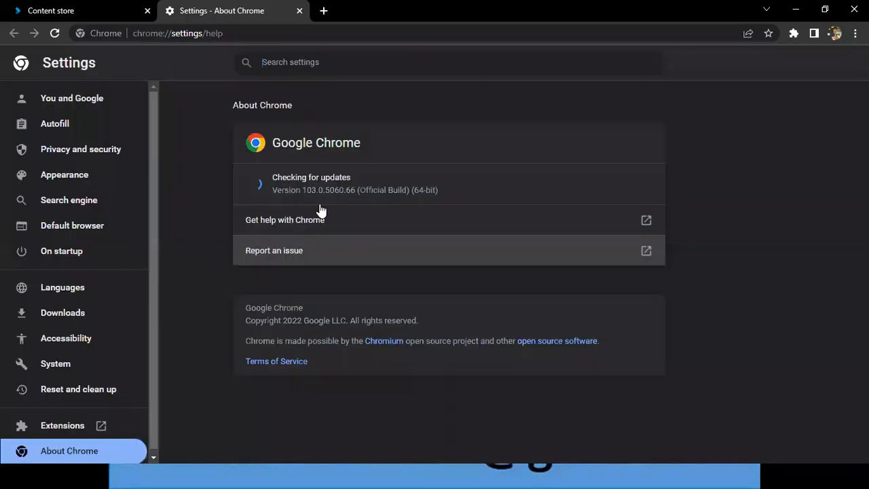
left_click_drag(286, 194, 359, 197)
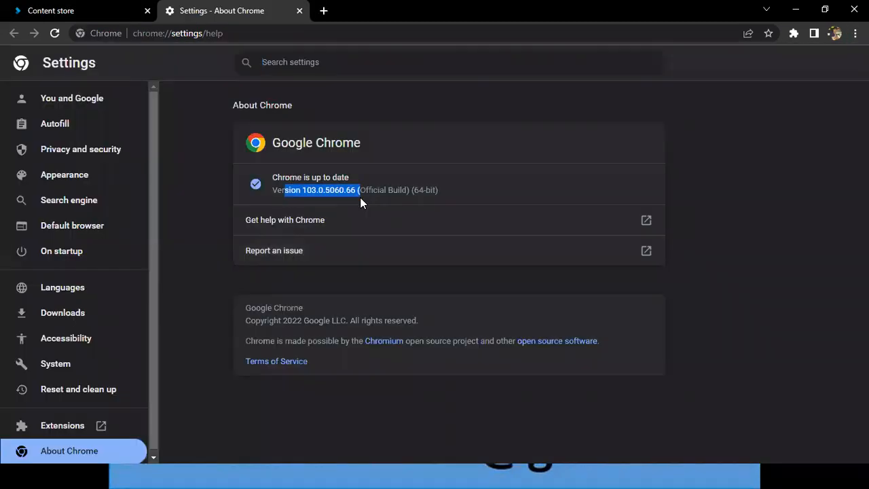
left_click(298, 195)
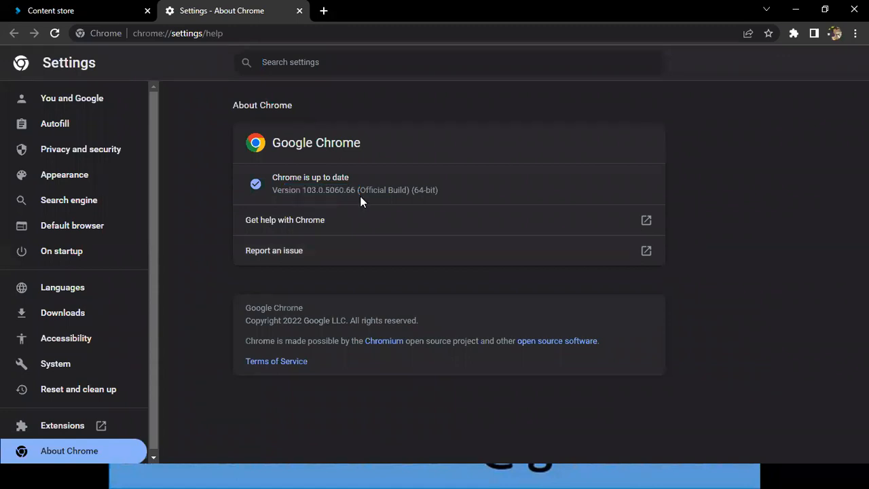
left_click_drag(297, 194, 360, 197)
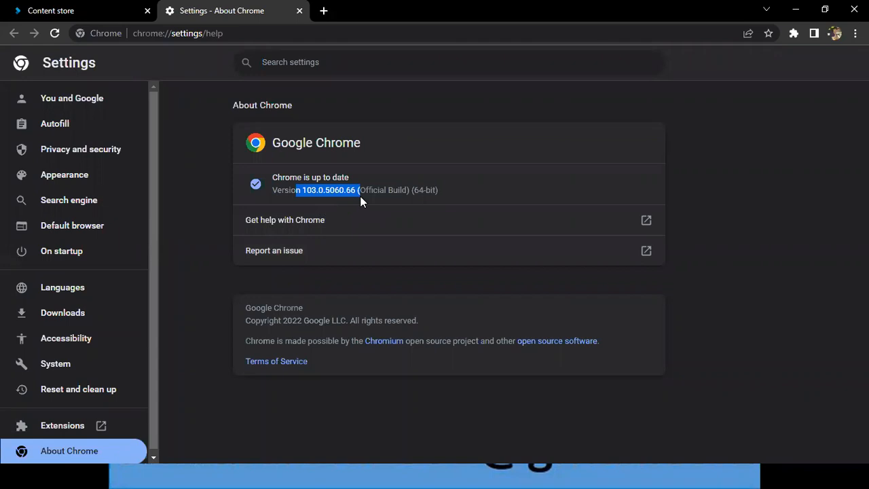
key("ctrl+w")
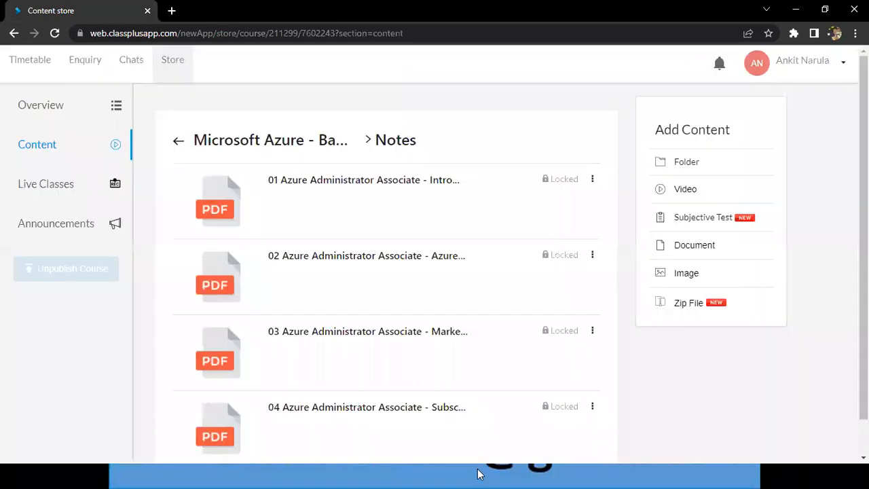
Switch to the Azure Batch 91 notes in Notepad and highlight the support e-mail address at the start of the file.
left_click(481, 475)
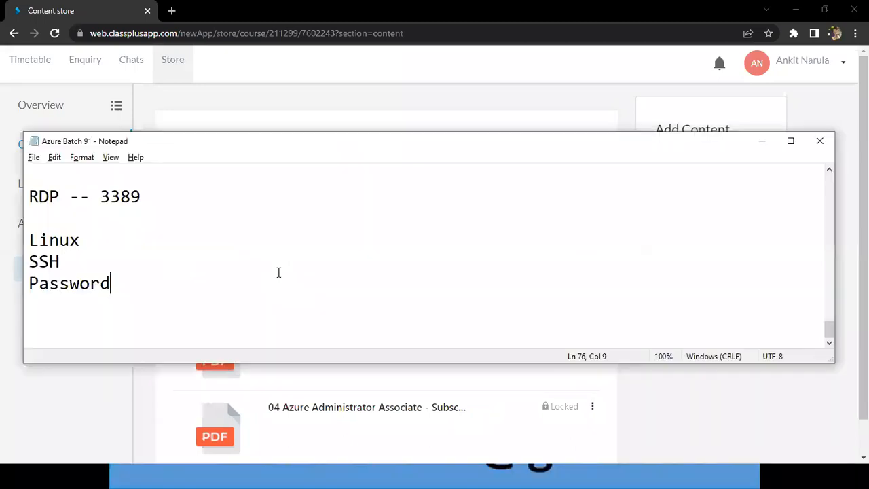
key("Page_Up")
key("Page_Up")
key("Page_Up")
key("Page_Up")
key("Page_Up")
key("Page_Up")
key("Page_Up")
key("Page_Up")
key("Page_Up")
key("Page_Up")
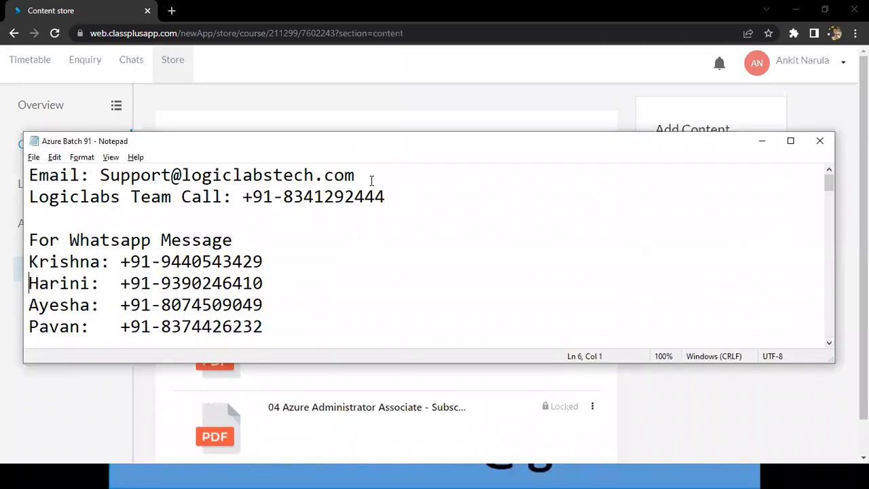
left_click(373, 178)
key("ctrl+shift+Left")
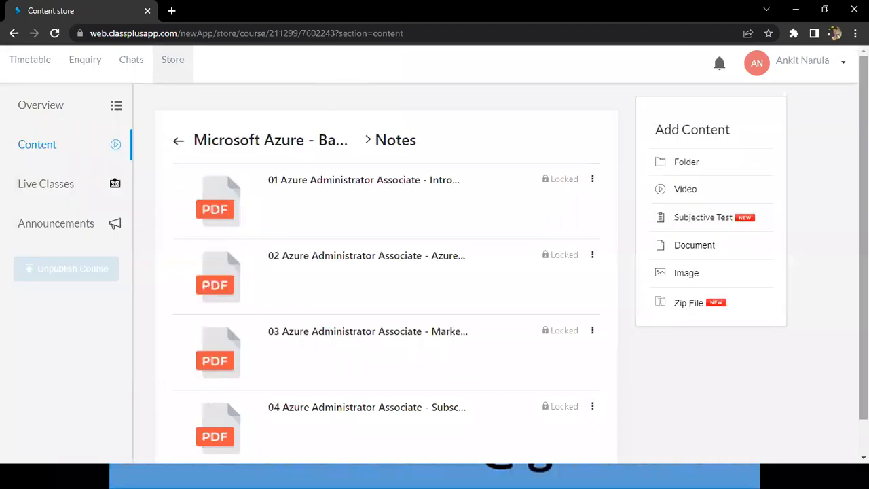
Switch back to the course page in the browser and post a course announcement reading New Link.
scroll(438, 414, "down", 1)
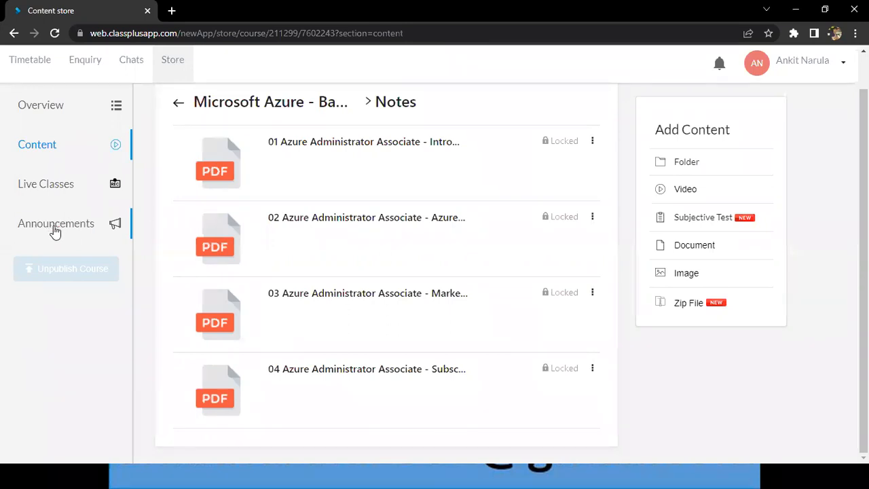
left_click(93, 225)
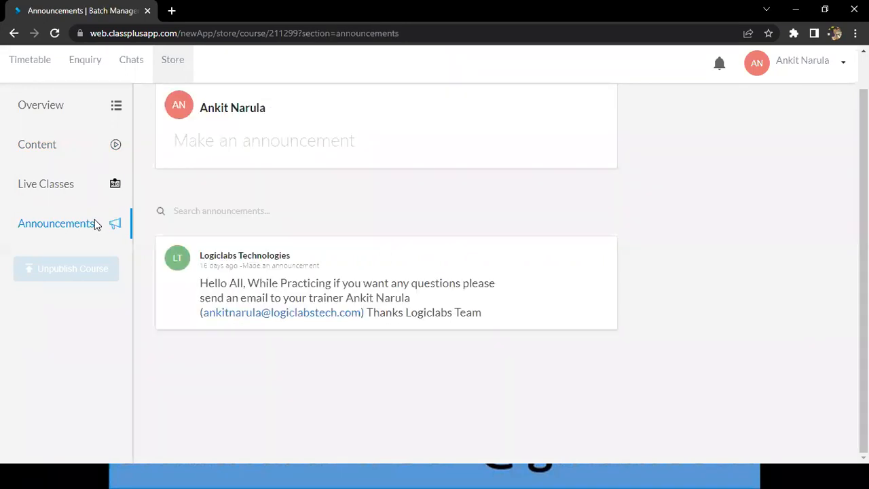
left_click(266, 142)
left_click(285, 245)
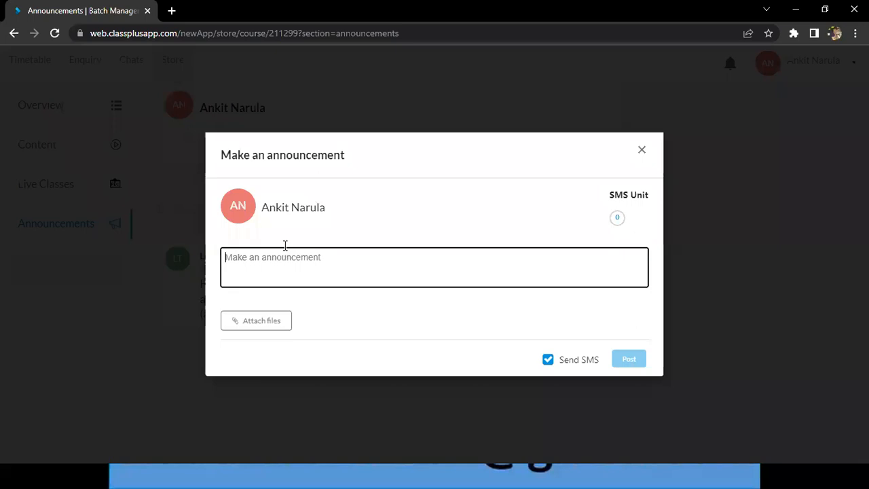
type("New Link")
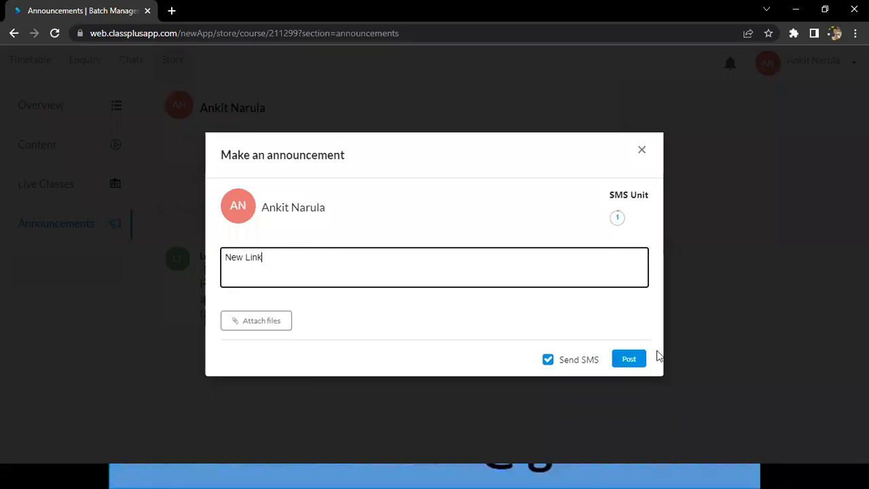
left_click(629, 359)
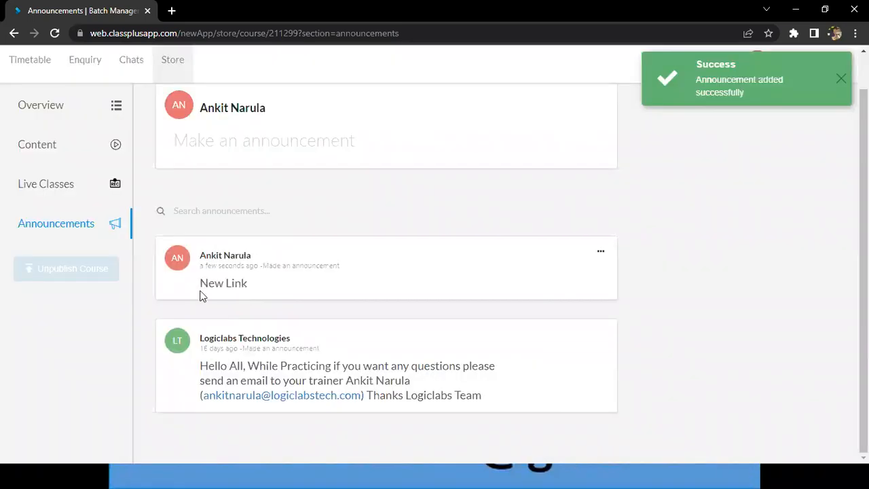
Highlight the text of the New Link announcement and of the earlier Logiclabs Technologies announcement.
triple_click(296, 286)
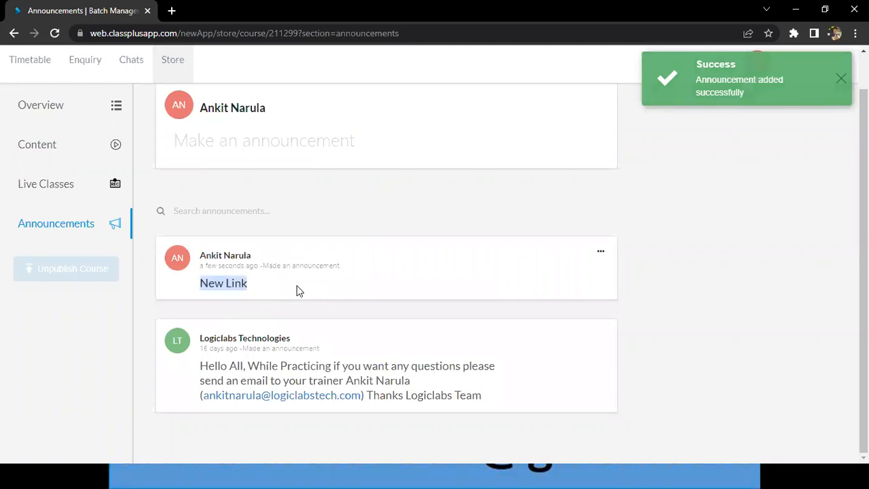
left_click(328, 289)
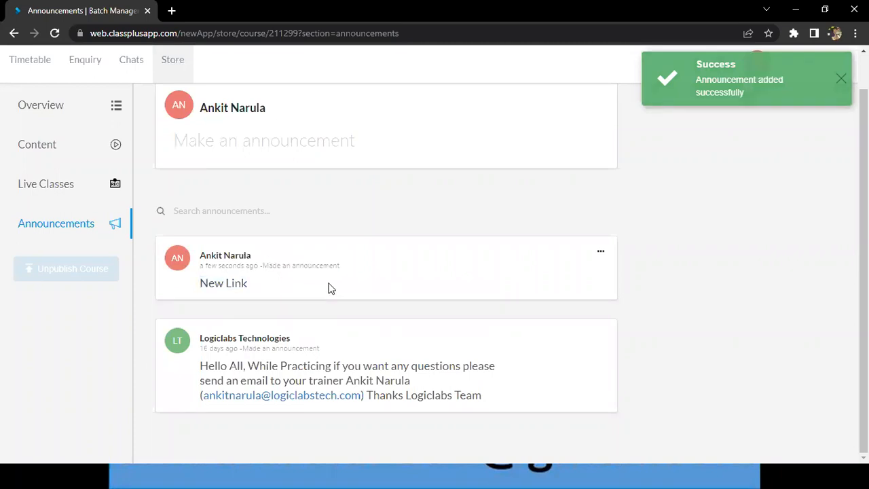
triple_click(455, 406)
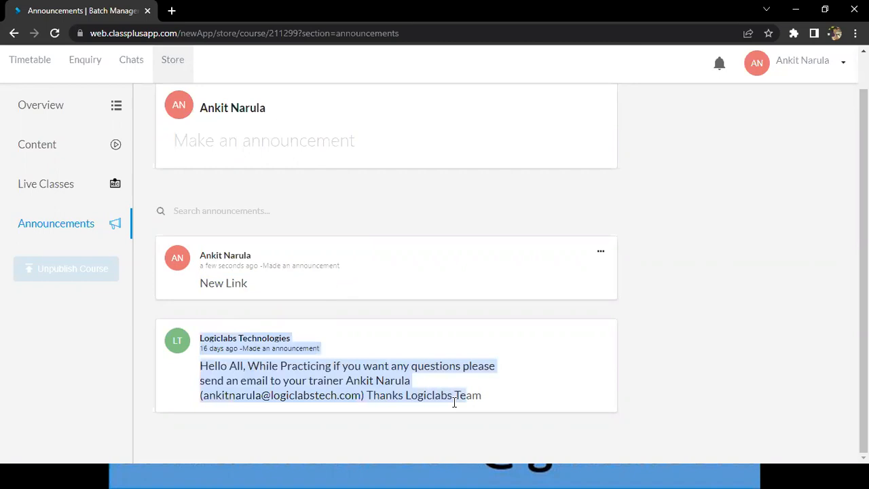
left_click(481, 404)
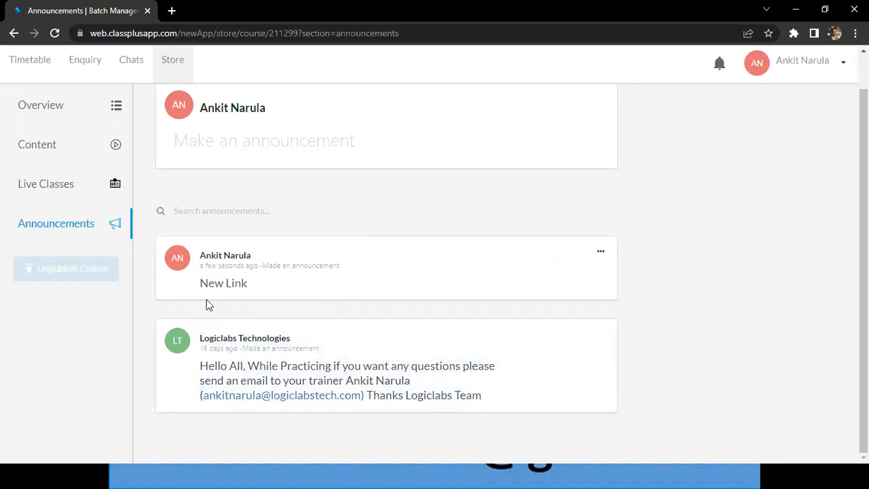
Delete the New Link announcement from the course.
double_click(607, 252)
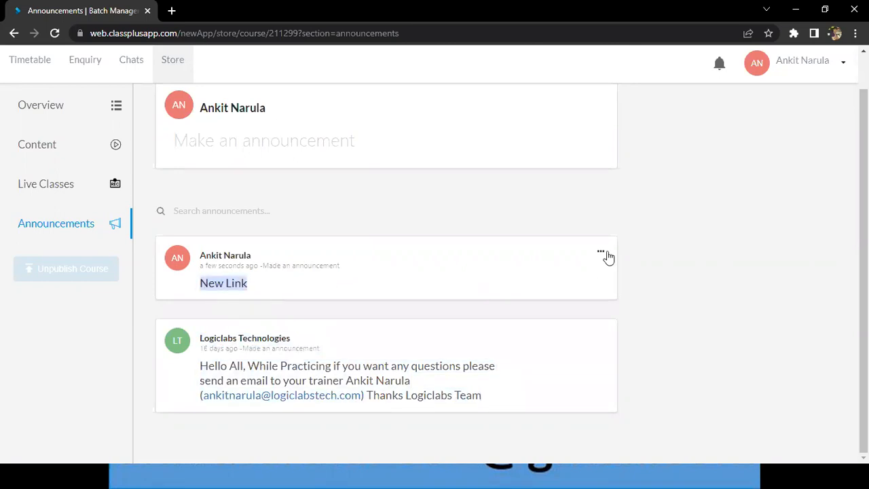
left_click(608, 256)
left_click(629, 300)
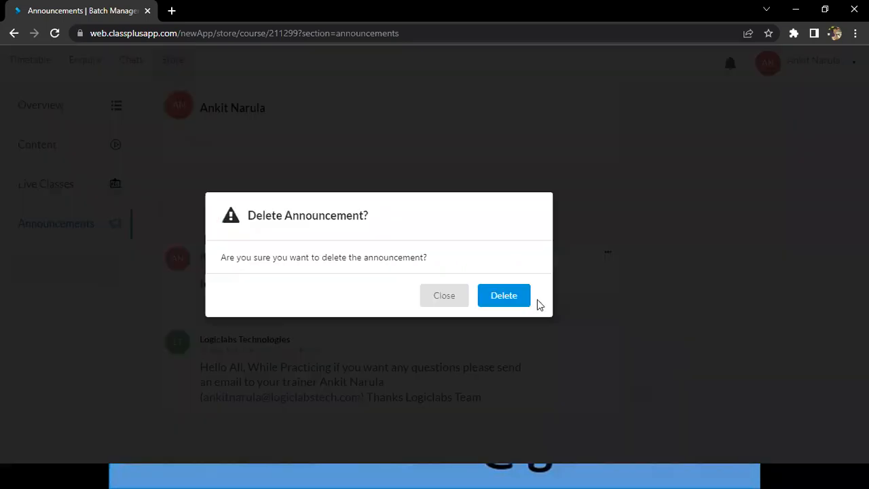
left_click(517, 303)
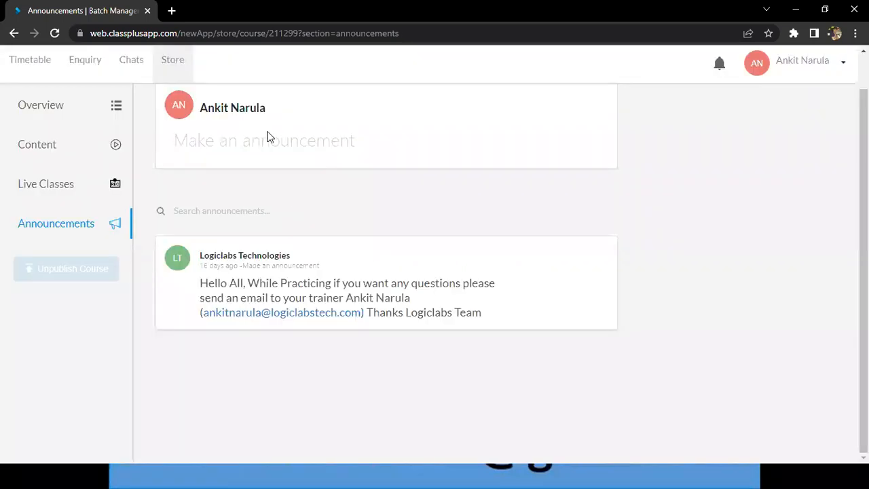
left_click(614, 163)
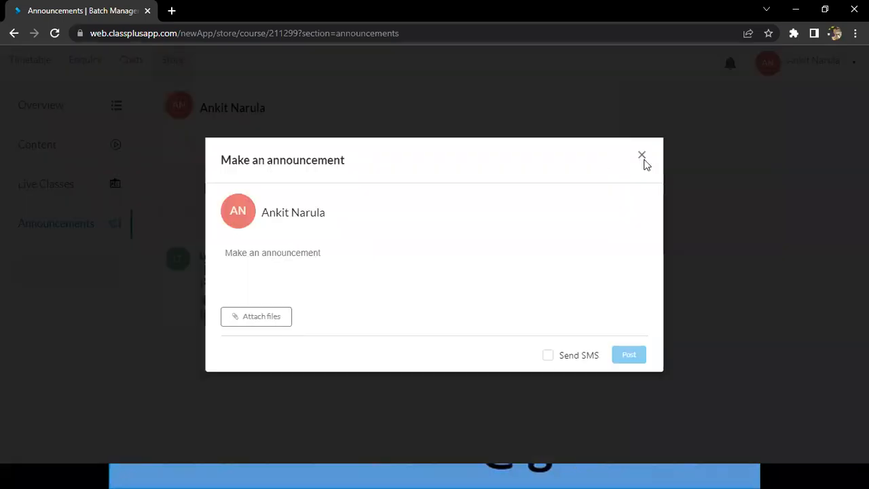
left_click(691, 238)
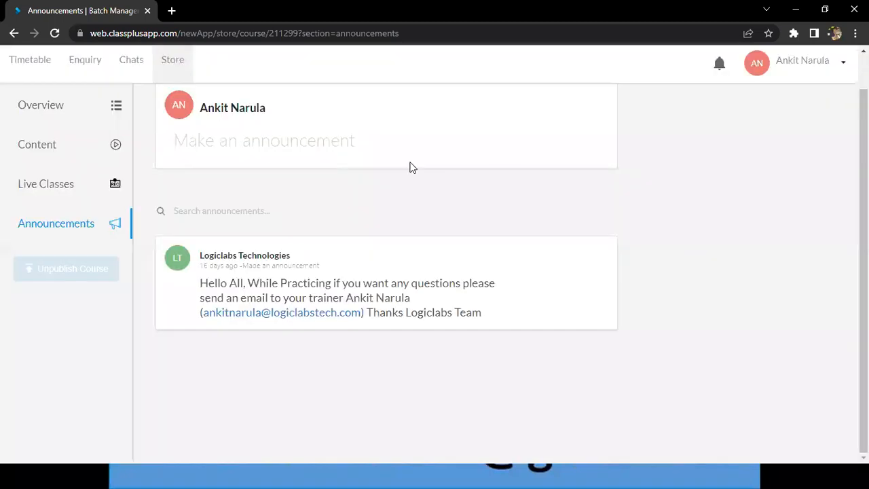
left_click(295, 147)
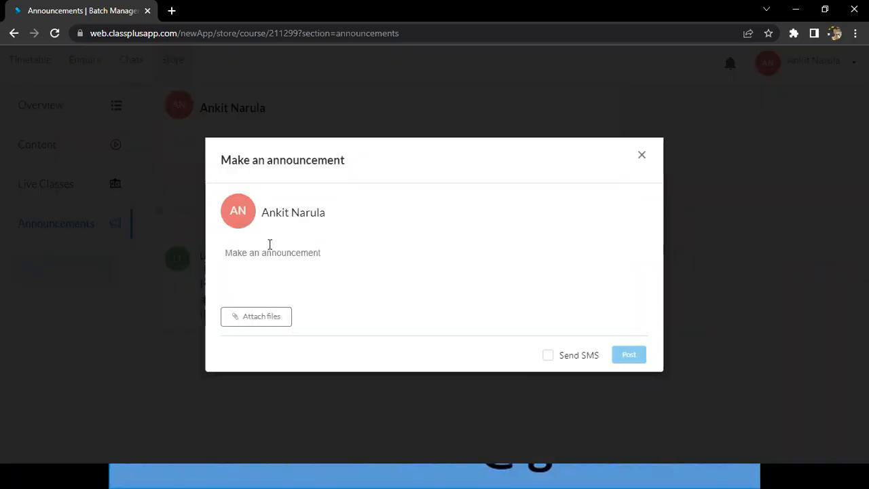
left_click(641, 155)
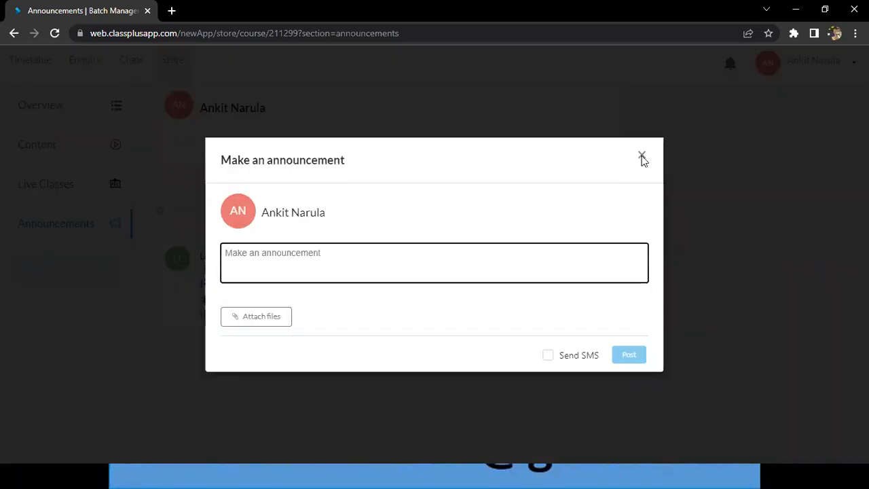
scroll(715, 182, "up", 1)
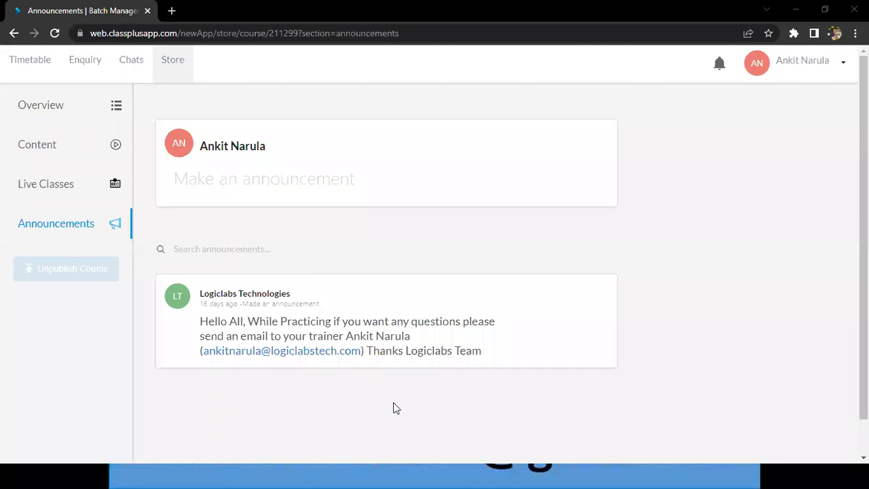
Switch to the Azure Batch 91 notes in Notepad to show the support contact details.
mouse_move(472, 474)
key("alt+Tab")
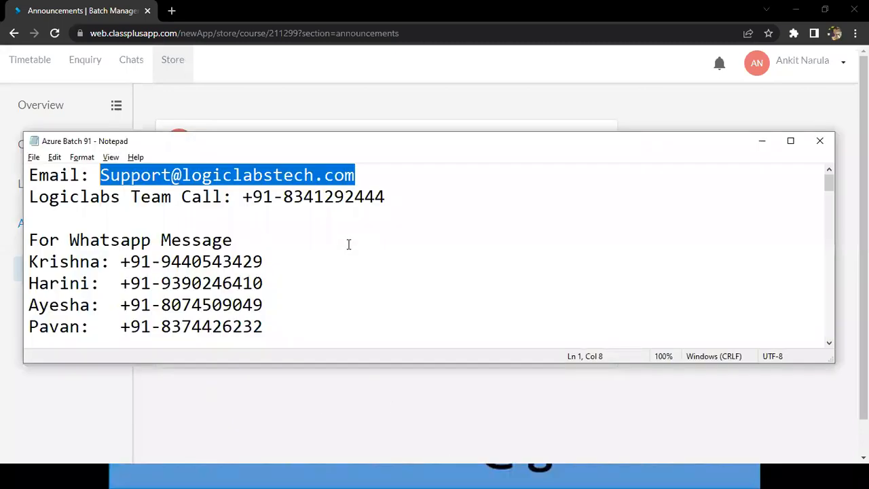
Highlight the Course Content link line in the Azure Batch 91 notes.
left_click(348, 245)
left_click(308, 284)
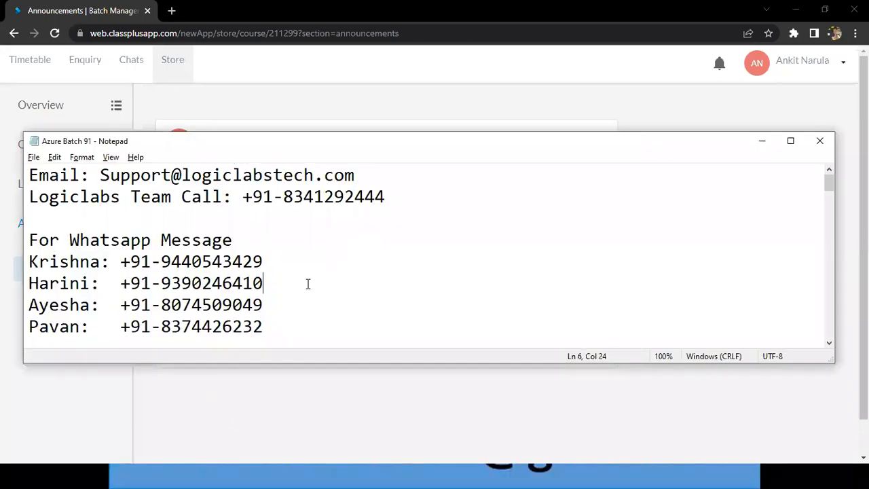
key("Down")
key("Down")
key("Down")
key("Down")
key("Down")
key("Down")
key("shift+Down")
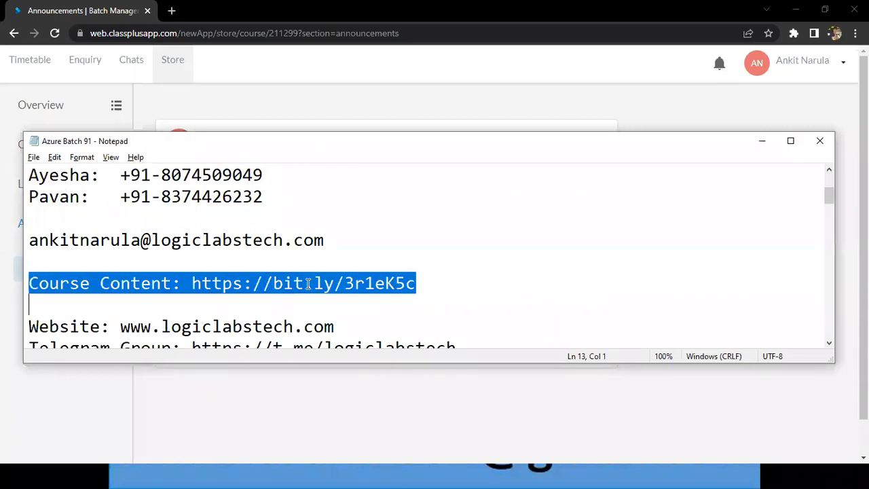
key("shift+Left")
Switch to the browser and open amazon.in in a new tab.
key("alt+Tab")
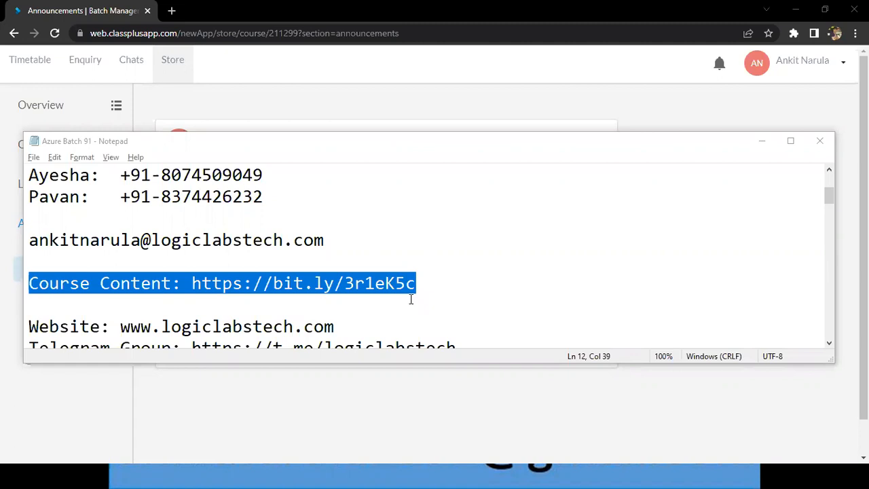
left_click(175, 10)
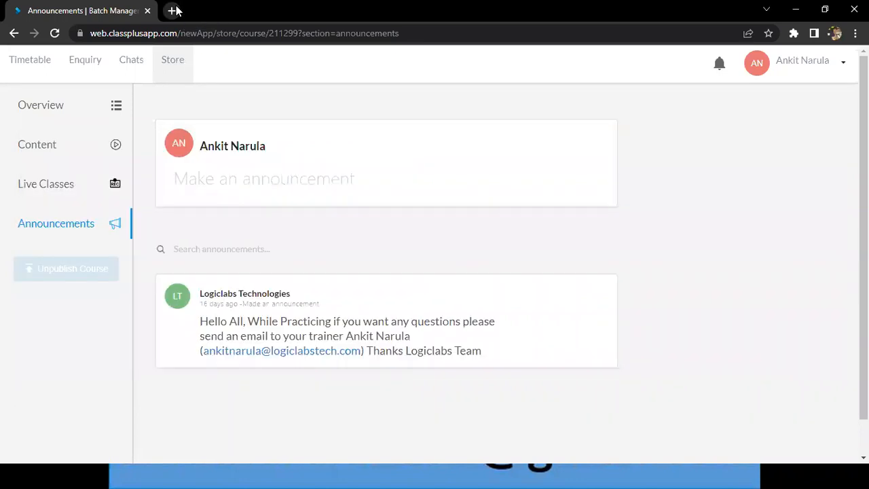
left_click(175, 11)
type("am")
key("Return")
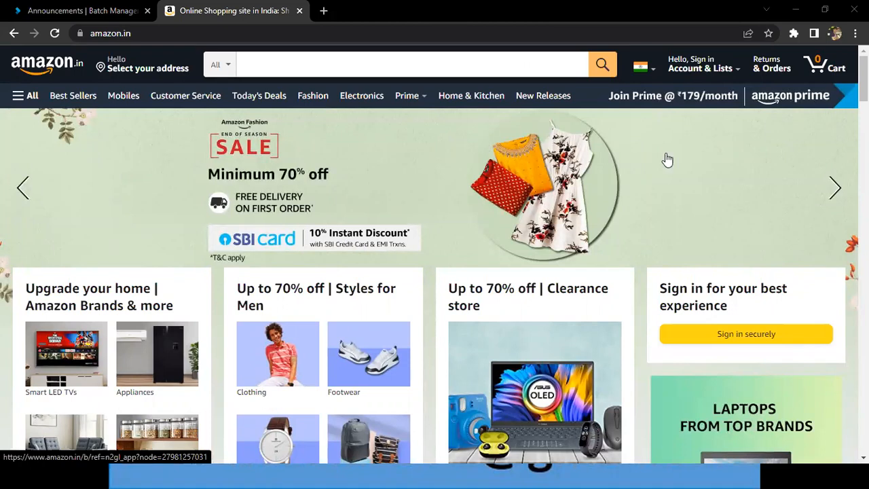
Open Amazon's Sign-In page, show its email or mobile number field, and close the Amazon tab.
mouse_move(706, 71)
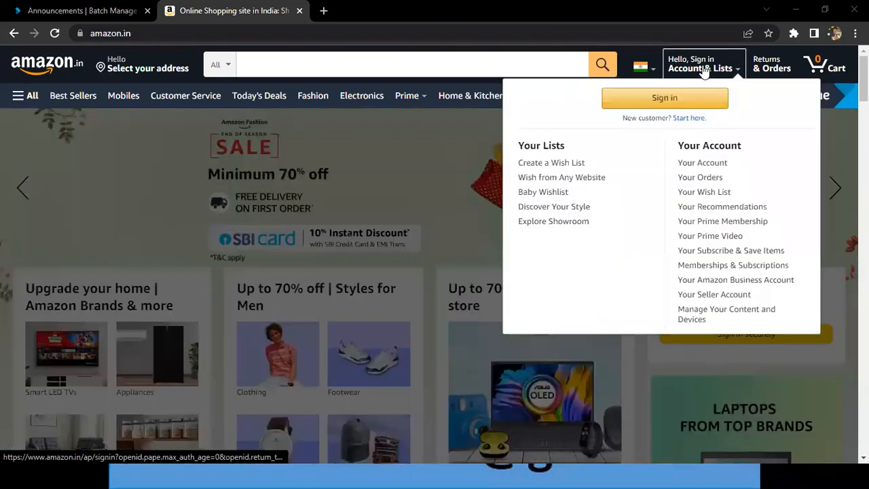
left_click(655, 103)
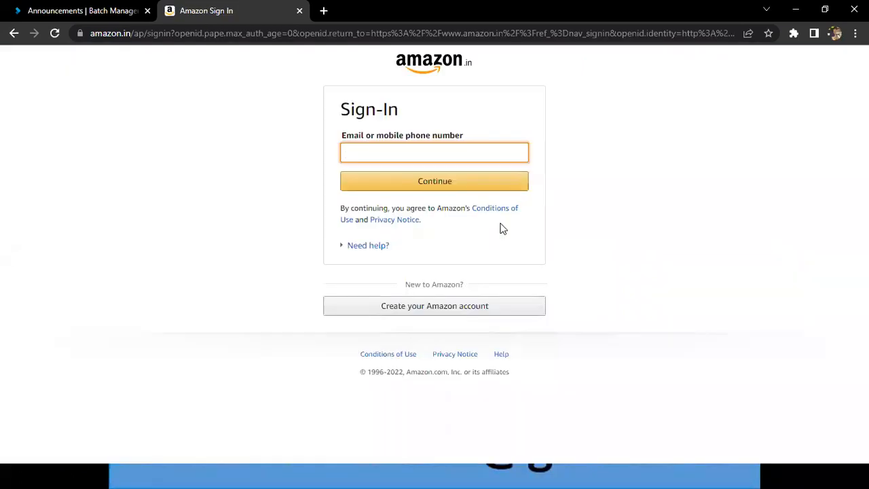
left_click(414, 154)
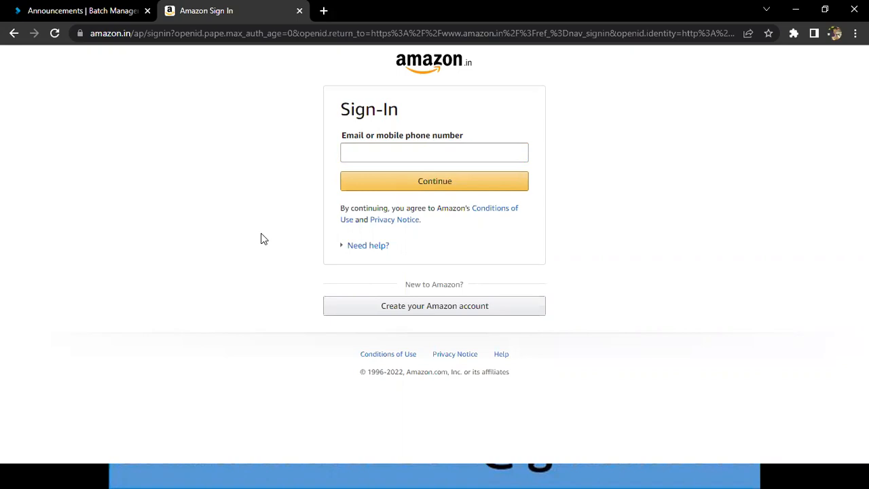
key("ctrl+w")
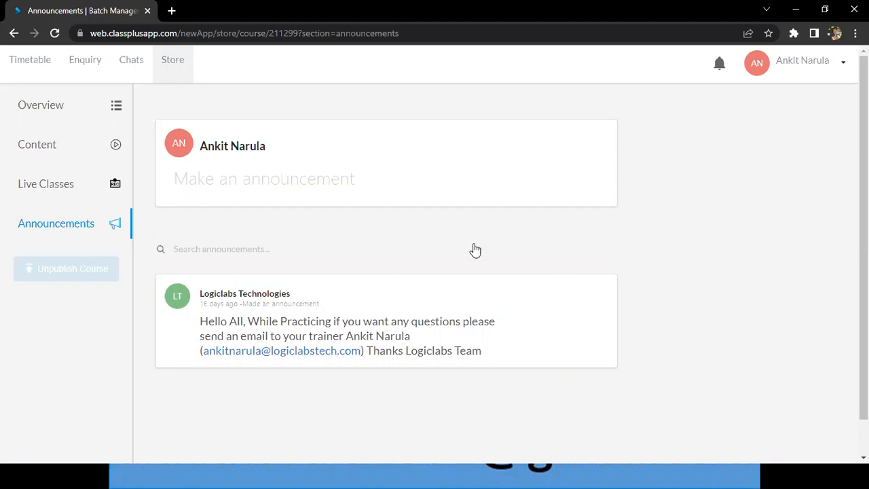
Switch to File Explorer and open the Azure - Administrator Associate - PPT folder.
key("alt+Tab")
key("super")
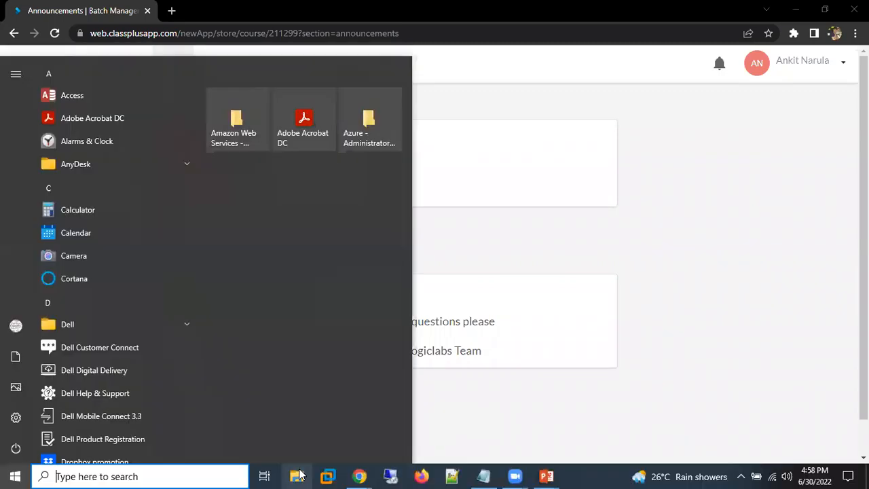
left_click(299, 472)
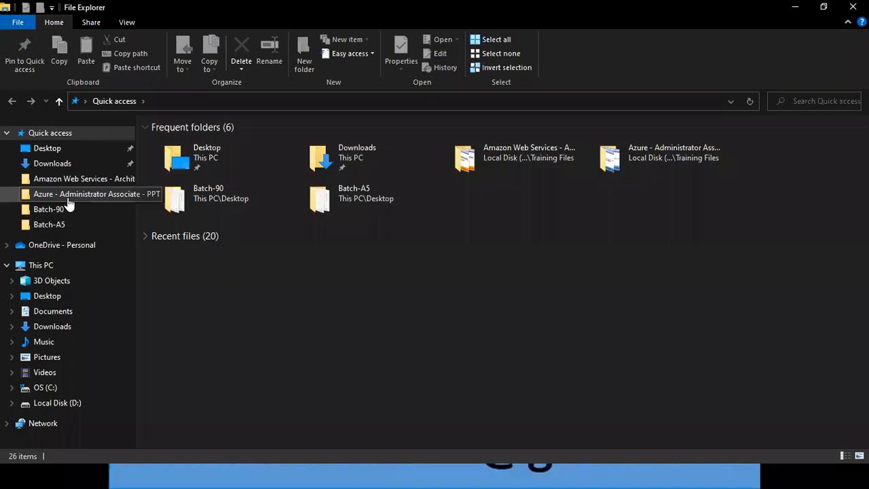
left_click(71, 195)
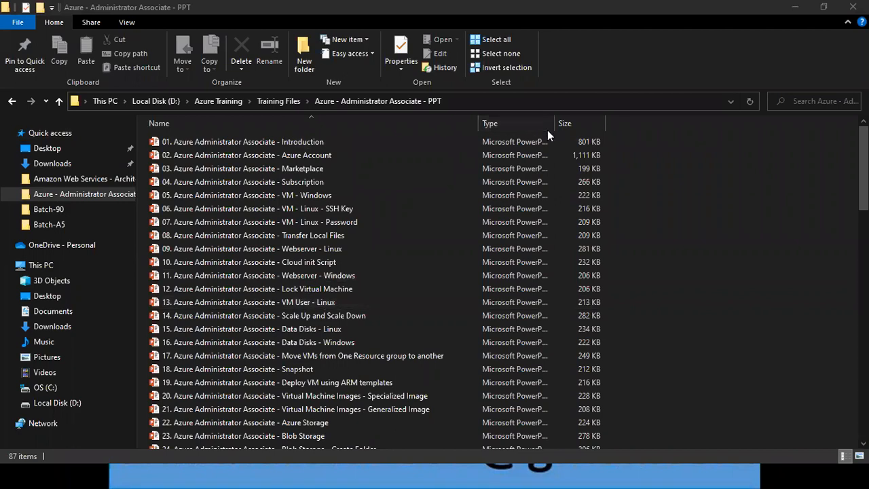
Underline and tick presentation 13, VM User - Linux, in red pen, clear the marks and select that file.
left_click_drag(337, 306, 403, 292)
left_click_drag(166, 310, 339, 304)
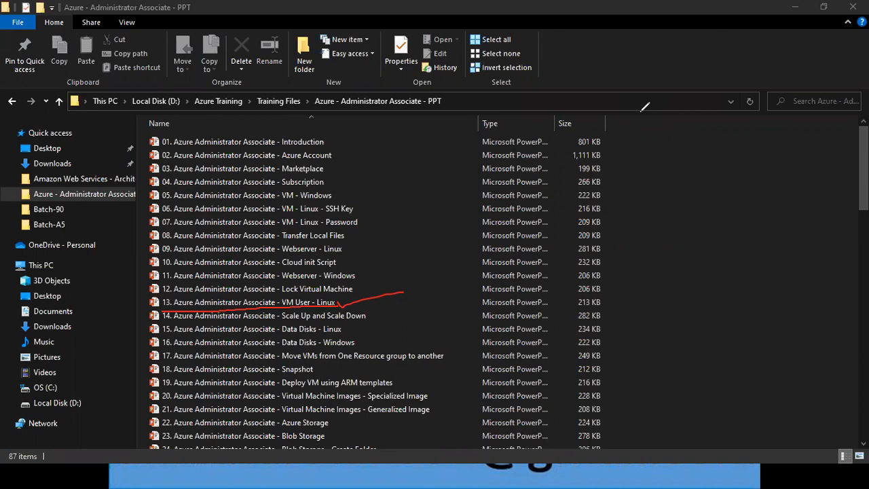
key("Escape")
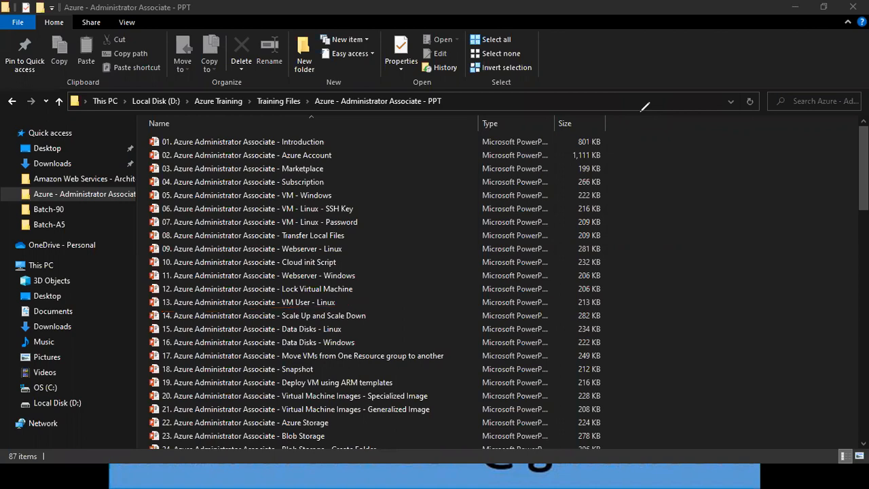
left_click(341, 331)
left_click(260, 307)
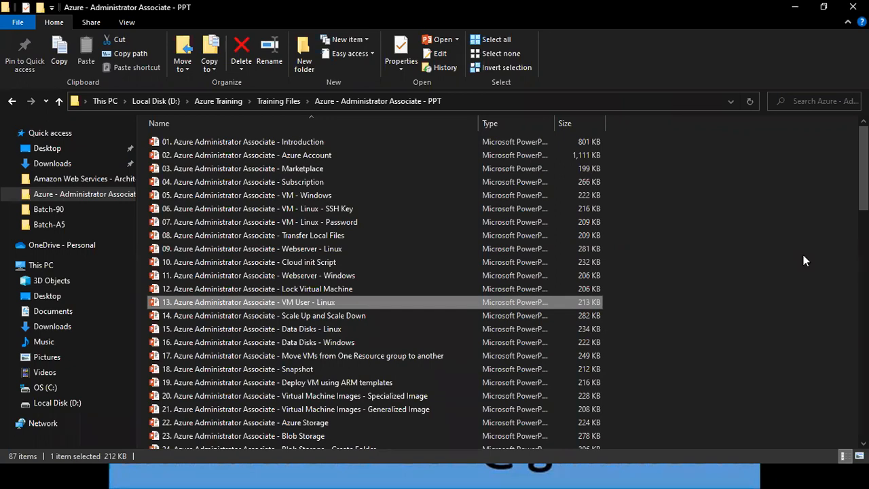
Switch to the Azure Batch 91 notes and highlight the RAM -- 1 and CPU -- 1 lines below VM-91-Win.
key("alt+Tab")
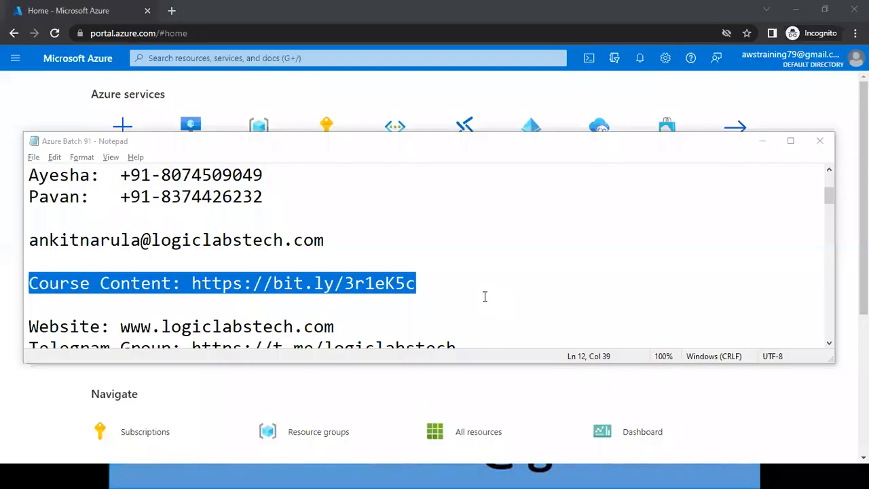
left_click(452, 281)
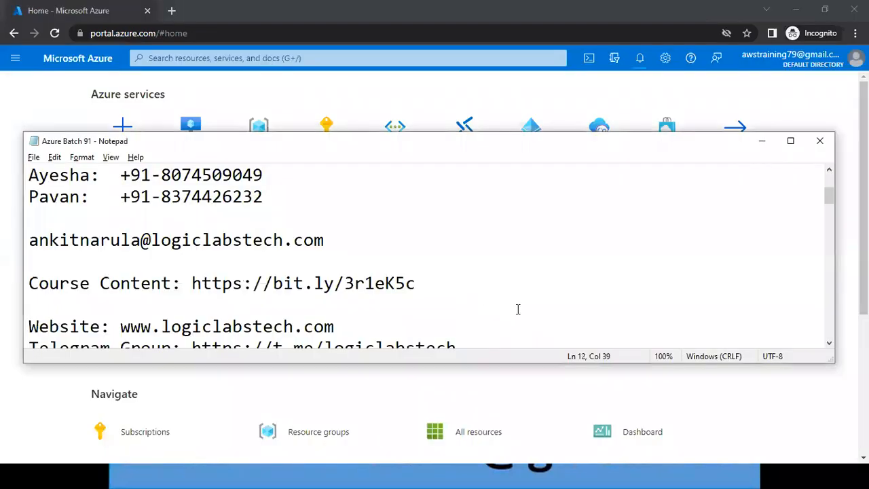
key("Down")
key("Down")
key("Down")
key("Down")
key("Down")
key("Down")
key("Down")
key("Down")
key("Down")
key("Down")
key("Down")
key("Down")
key("Down")
key("Down")
key("Down")
key("Down")
key("Down")
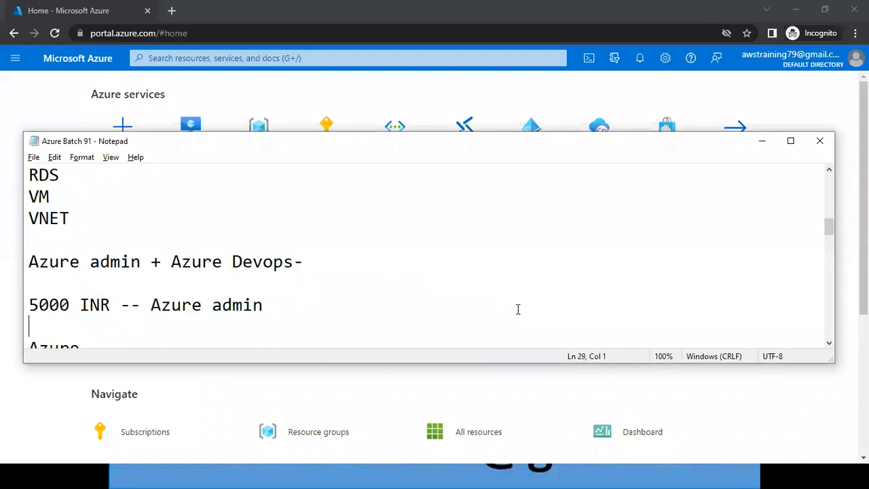
key("Down")
key("Down")
key("Down")
key("Down")
key("Down")
key("Down")
key("Down")
key("Down")
key("Down")
key("Down")
key("Down")
key("Down")
key("Down")
key("Down")
key("Down")
key("Down")
key("Down")
key("Down")
key("Down")
key("Down")
key("Down")
key("Down")
key("Down")
key("Down")
key("Down")
key("Down")
key("Down")
key("Down")
key("Down")
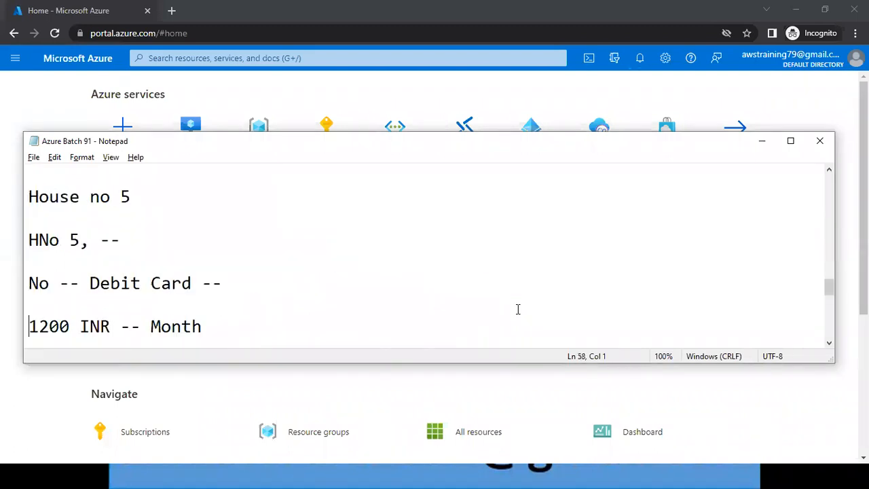
key("Down")
key("Down")
key("Down")
key("Down")
key("Down")
key("Down")
key("Down")
key("Down")
key("Down")
key("Down")
key("Down")
key("Down")
key("Down")
key("Down")
key("Down")
key("Down")
key("Down")
key("Down")
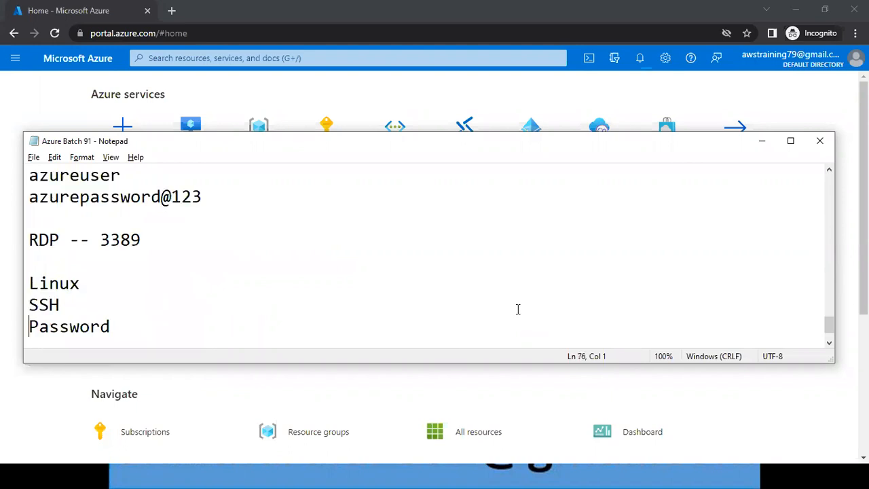
key("Down")
key("Up")
key("Up")
key("Up")
key("Up")
key("Up")
key("Up")
key("Up")
key("Up")
key("Up")
key("Up")
key("Up")
key("Up")
key("Up")
key("Up")
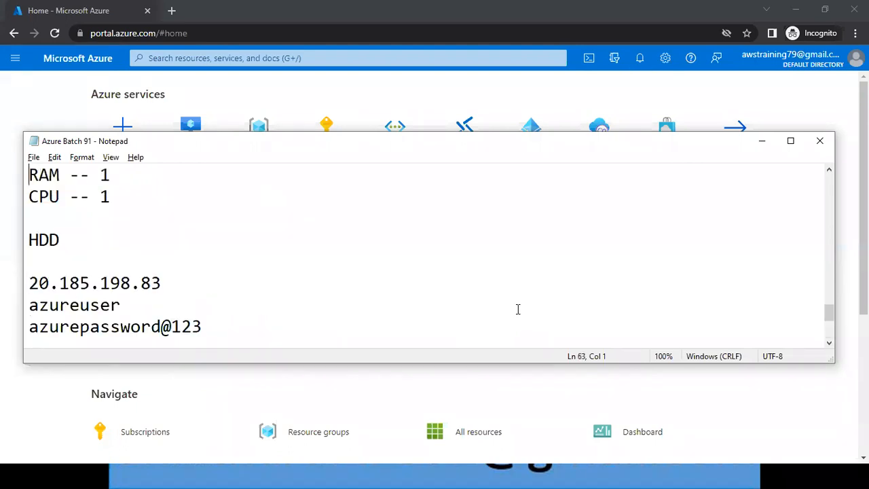
scroll(517, 309, "up", 1)
key("shift+Down")
key("shift+End")
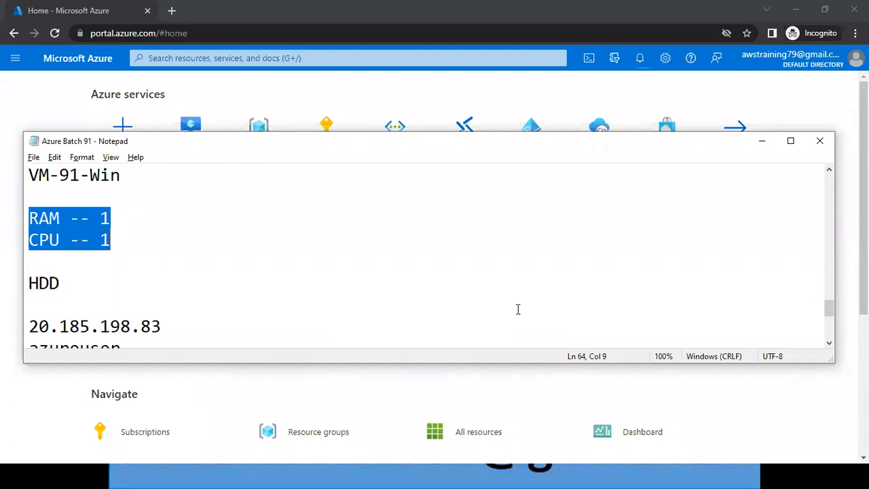
left_click(398, 280)
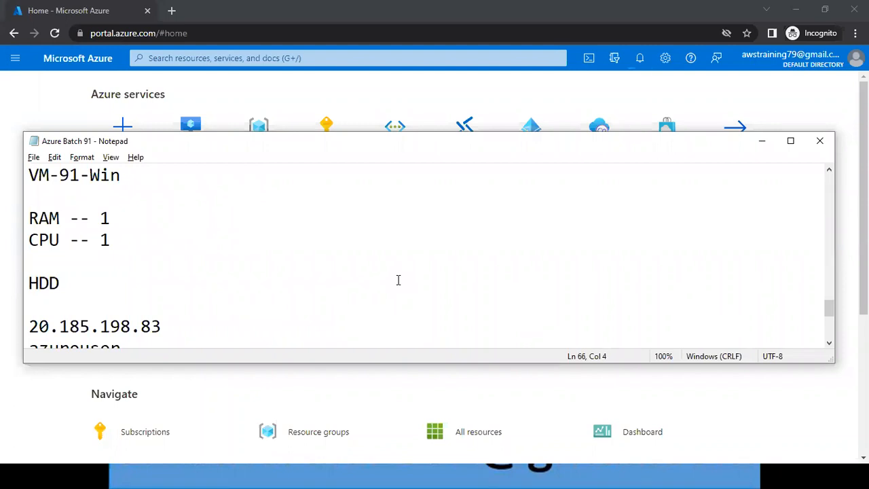
Return to the Azure - Administrator Associate - PPT folder and select presentations 20 and 21 on specialized and generalized virtual machine images.
mouse_move(297, 474)
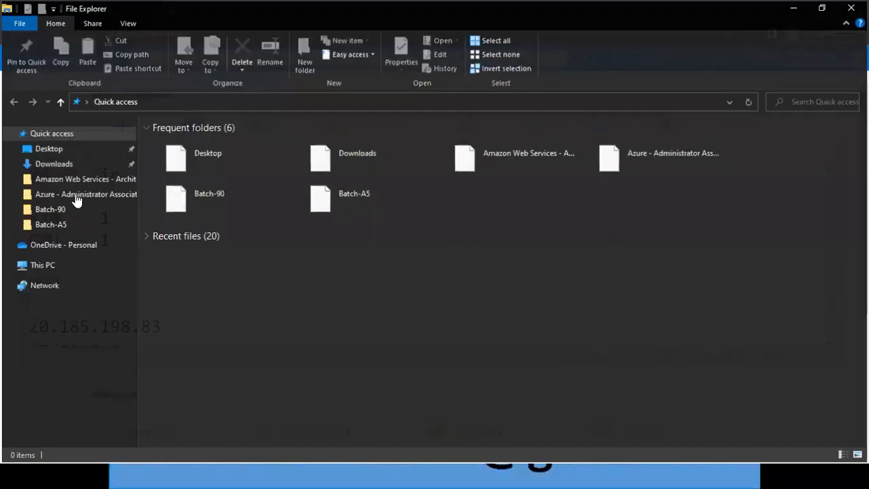
left_click(78, 196)
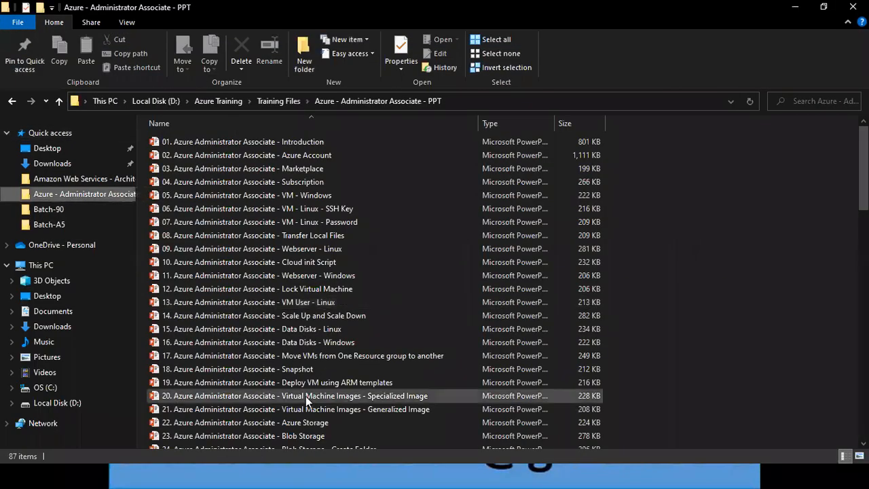
left_click(305, 396)
key("shift+Down")
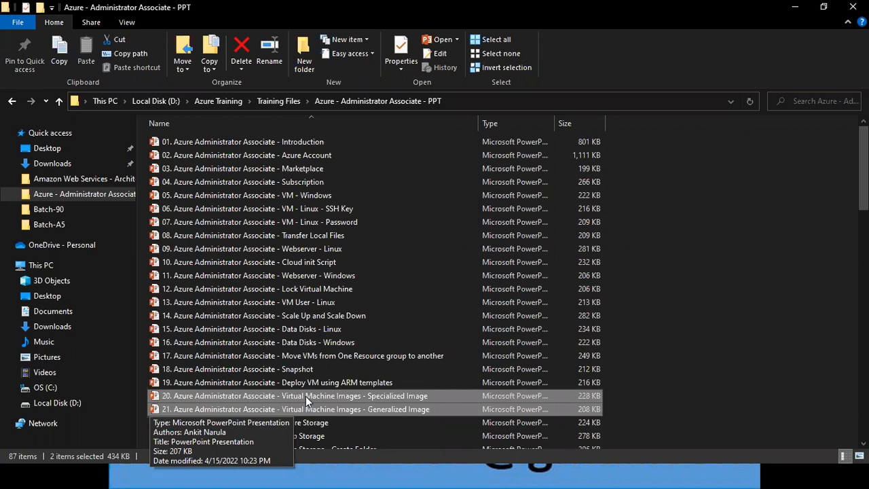
Switch to the Azure portal and start creating a new Azure virtual machine from the Virtual machines page.
key("alt+Tab")
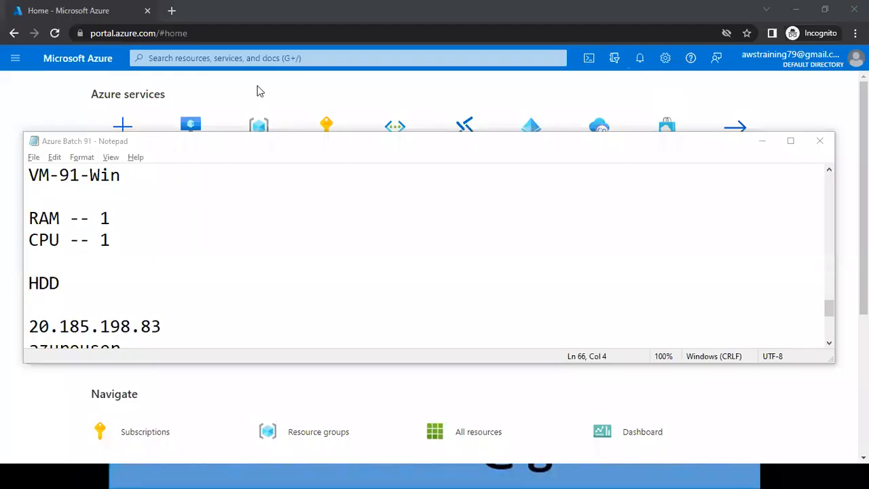
key("alt+Tab")
left_click(180, 144)
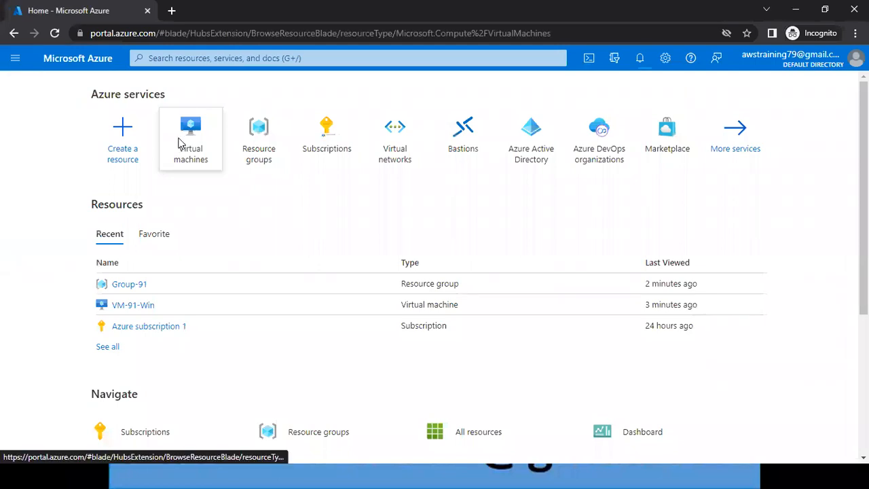
left_click(44, 143)
left_click(56, 160)
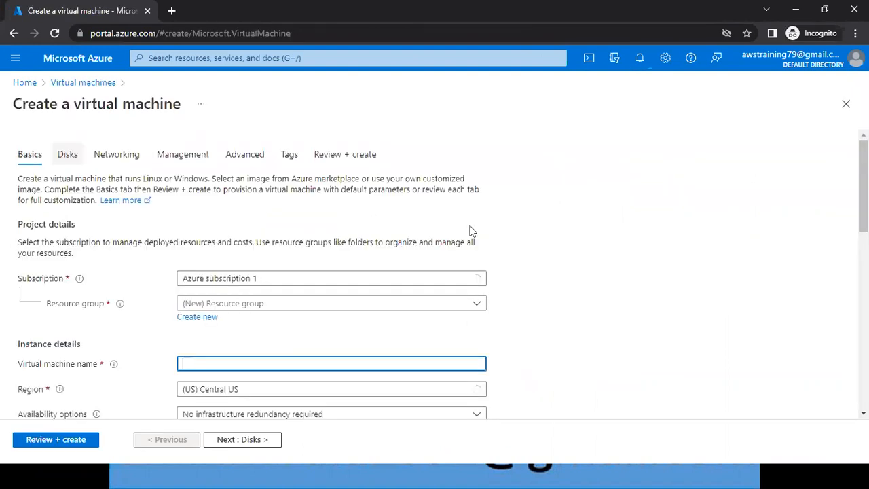
Open the full list of VM sizes for the new virtual machine and look through the available sizes and series.
scroll(434, 274, "down", 2)
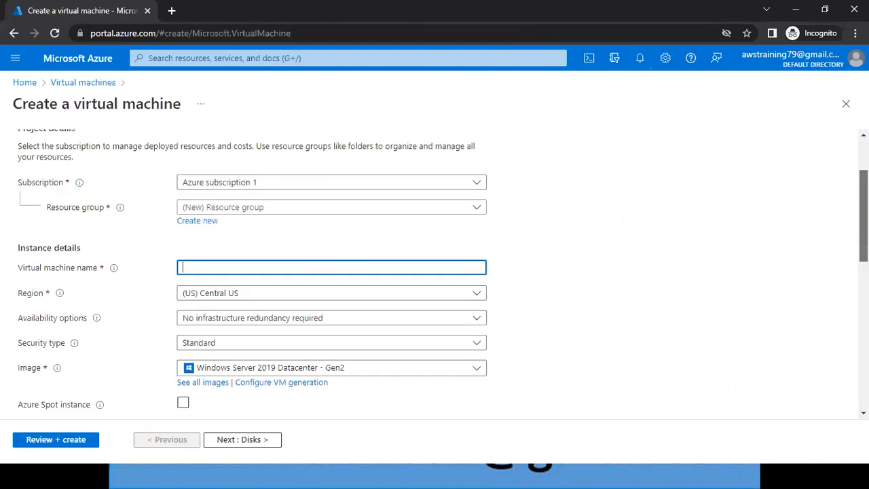
scroll(435, 271, "down", 1)
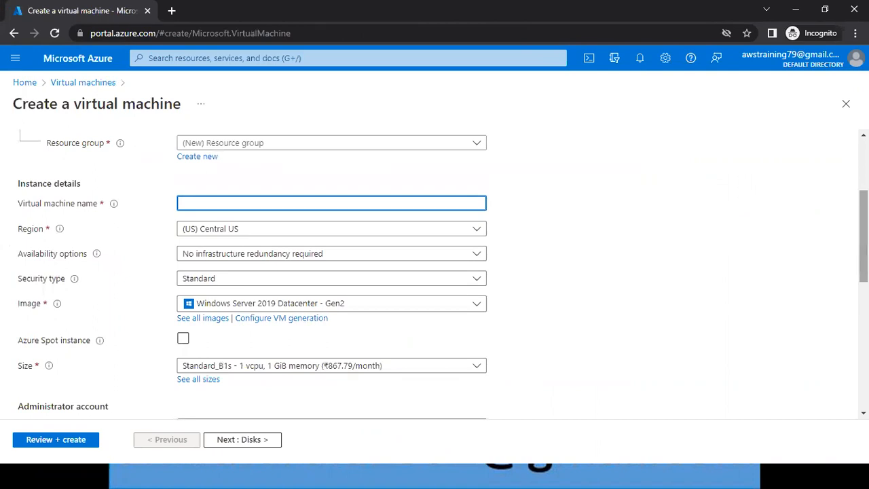
scroll(437, 302, "down", 1)
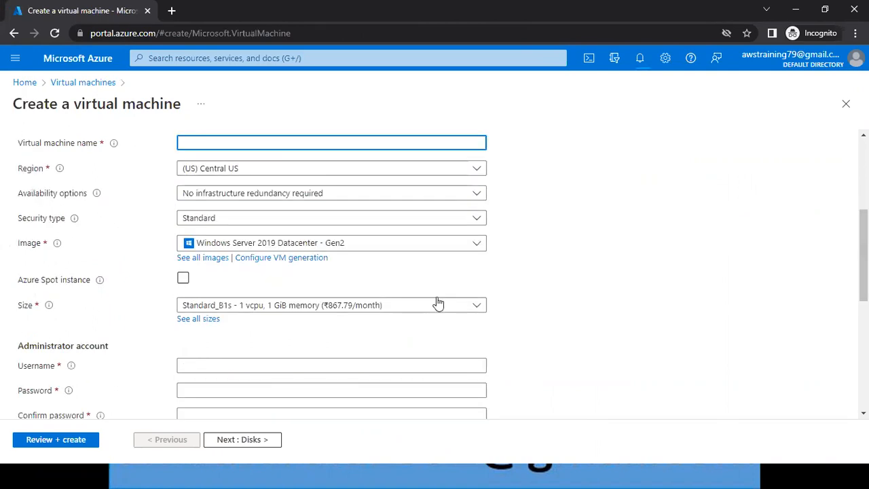
left_click(272, 305)
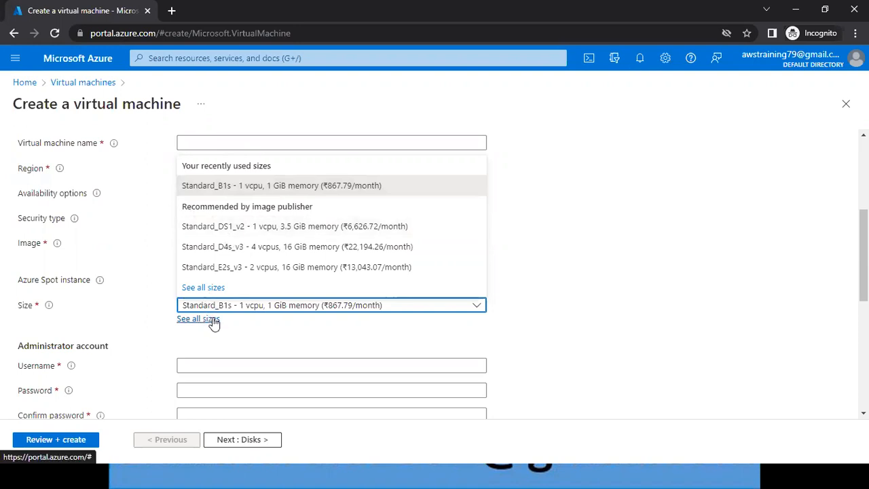
left_click(212, 320)
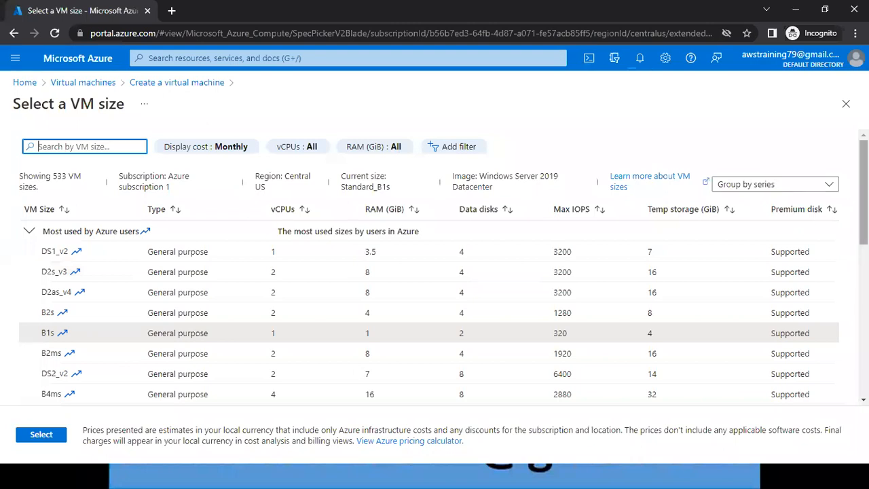
scroll(435, 306, "down", 1)
scroll(435, 251, "down", 5)
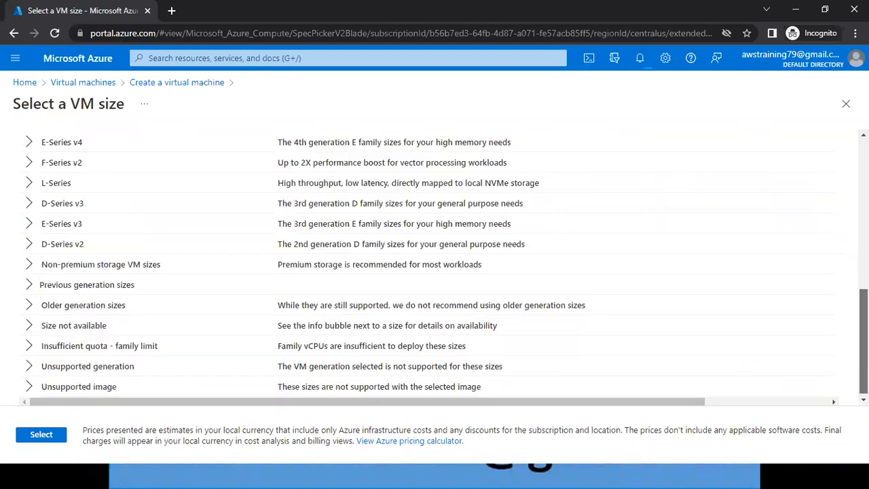
scroll(435, 265, "up", 1)
scroll(434, 265, "up", 2)
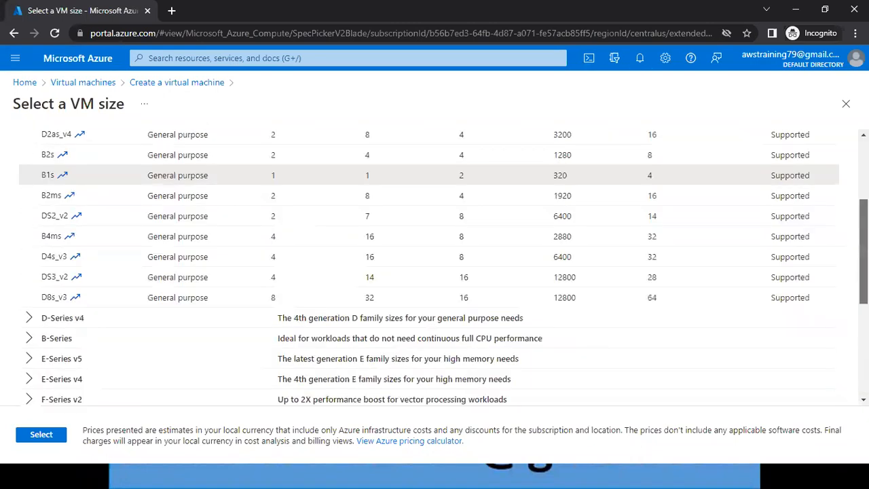
Look through the remaining series in the VM size list and return to the Azure portal home page.
scroll(434, 264, "down", 1)
scroll(435, 265, "down", 1)
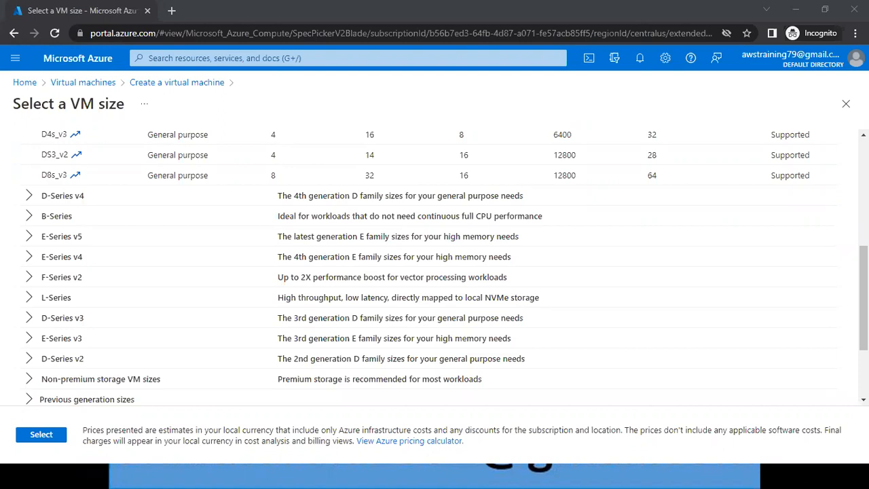
left_click(102, 70)
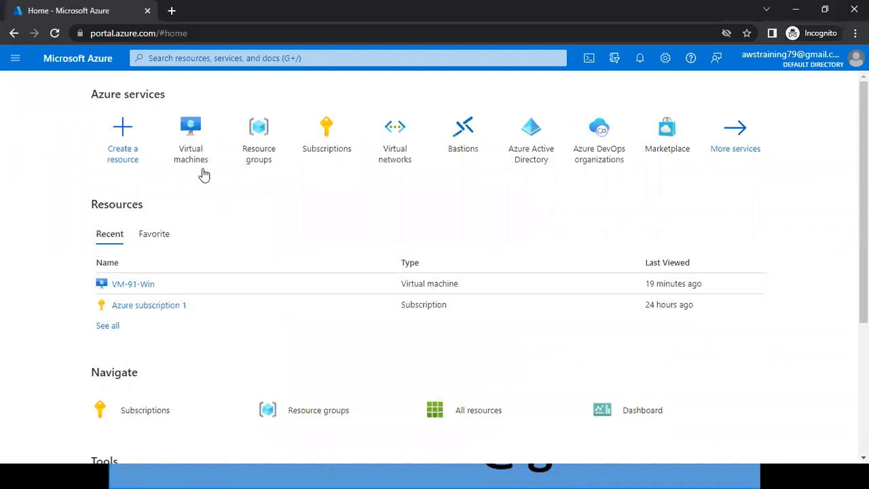
mouse_move(197, 167)
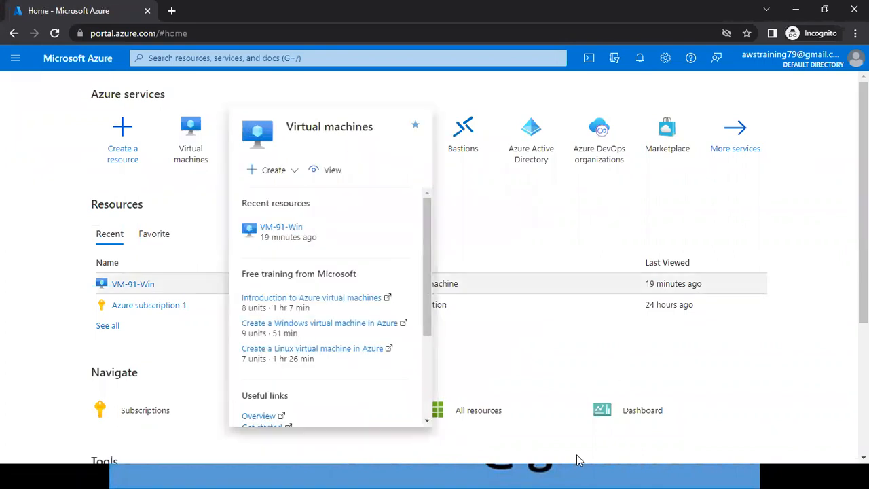
Switch to the Azure Batch 91 notes, add the line "Japan East --" at the end and save the file.
left_click(492, 470)
left_click(483, 477)
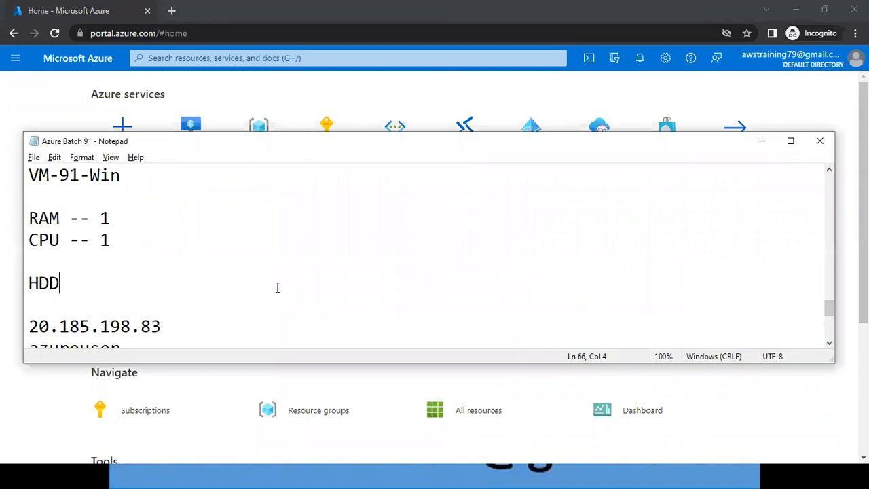
key("Down")
key("ctrl+End")
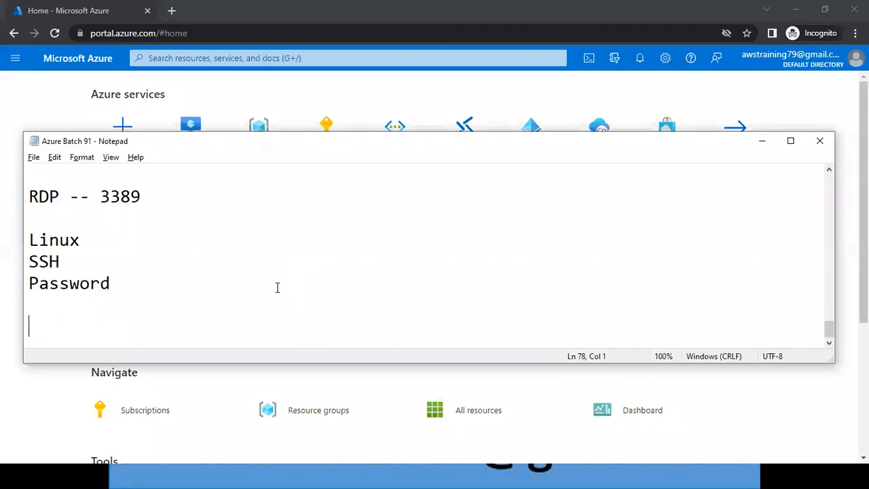
type("Jasp")
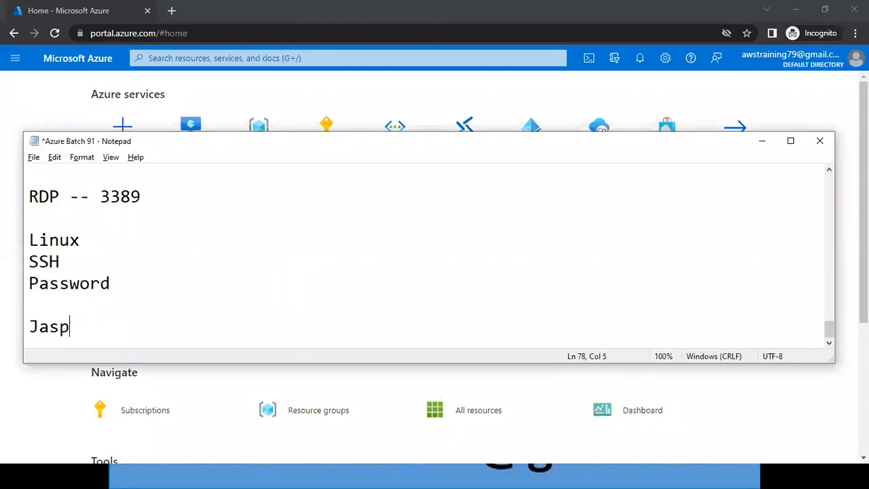
key("BackSpace")
key("BackSpace")
type("pan East ")
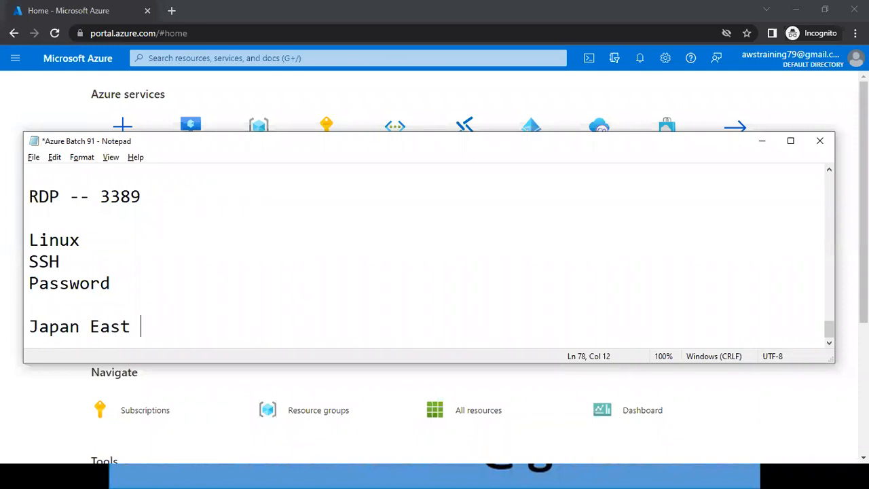
type("--")
key("ctrl+s")
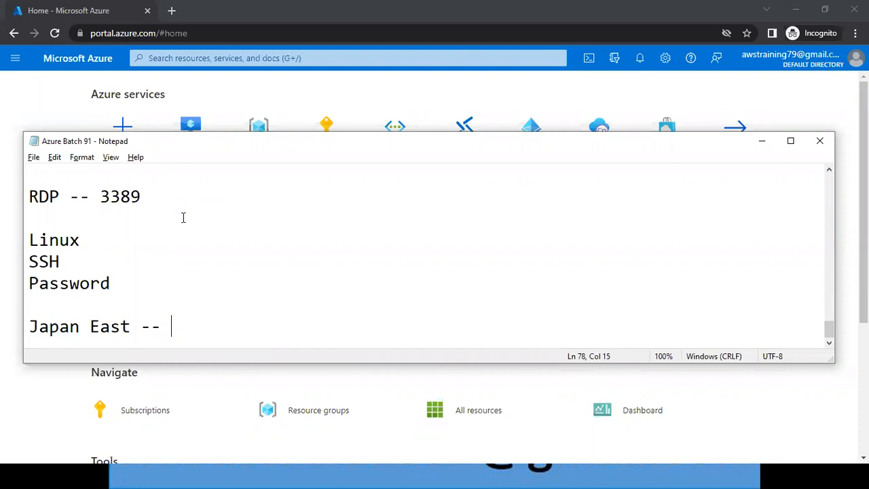
Start a new Azure virtual machine with its region set to (Asia Pacific) Japan East, and abandon the form for the portal home page.
left_click(459, 95)
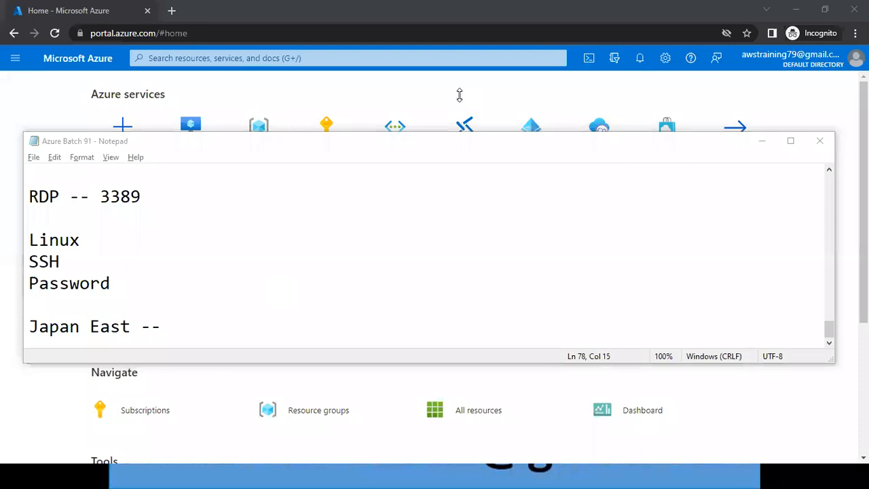
left_click(246, 131)
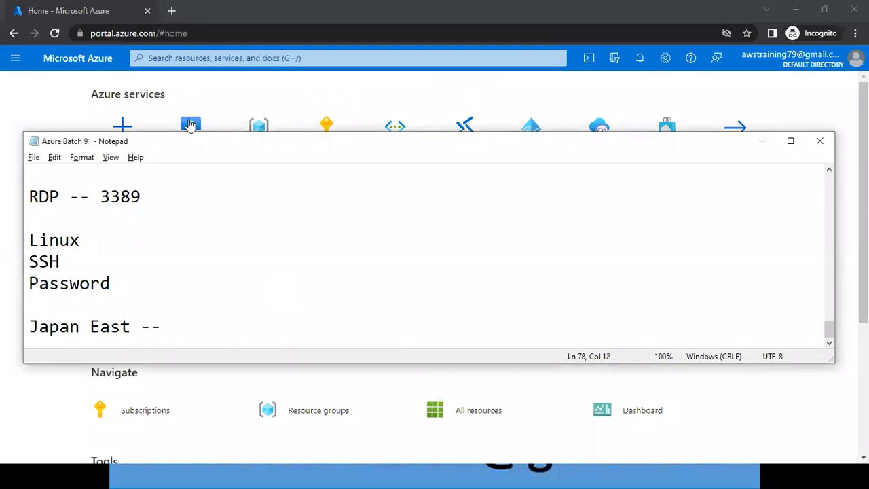
left_click(191, 125)
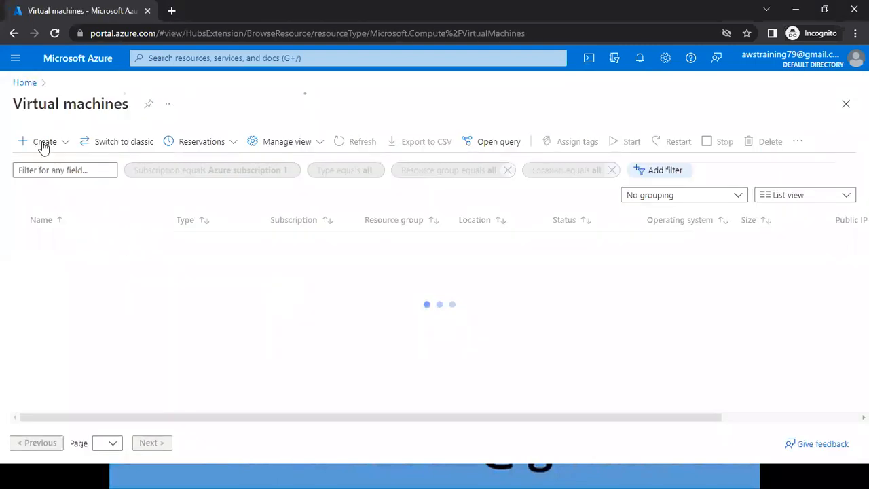
left_click(44, 144)
left_click(49, 168)
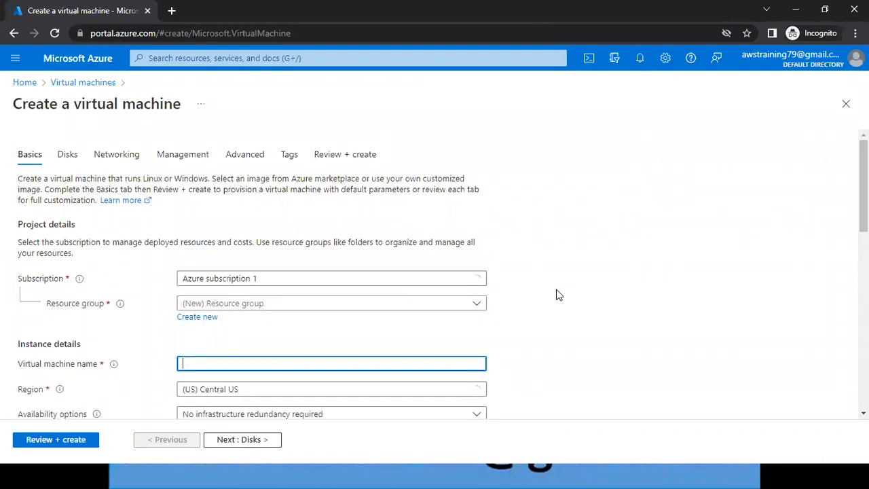
scroll(555, 293, "down", 2)
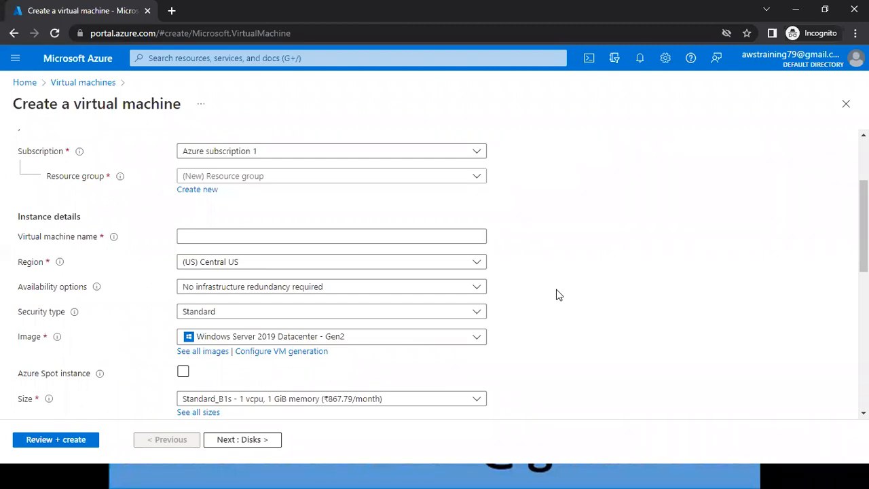
left_click(376, 270)
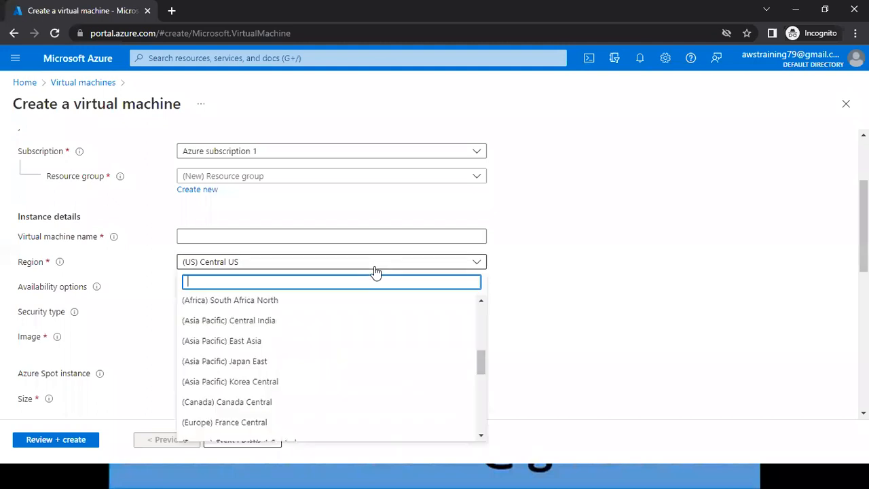
left_click(281, 367)
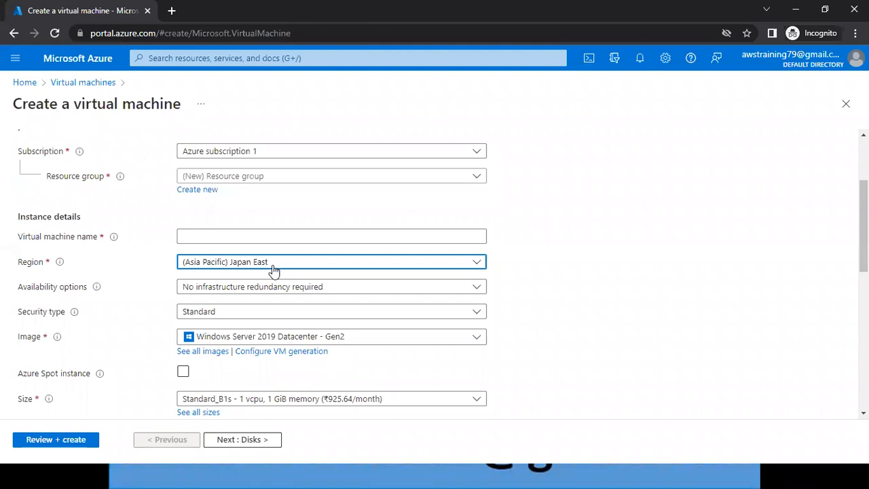
left_click(84, 66)
key("Return")
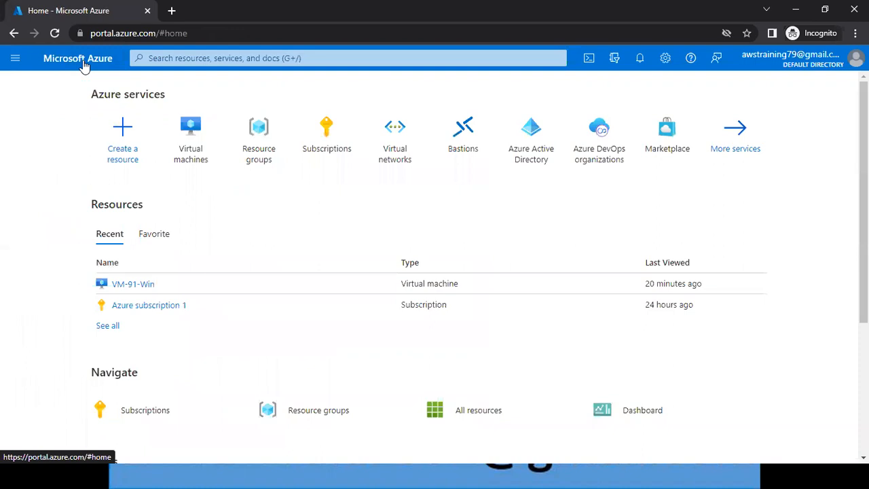
Switch to the Azure - Administrator Associate - PPT folder and select presentations 06 and 07 on Linux virtual machines.
key("super")
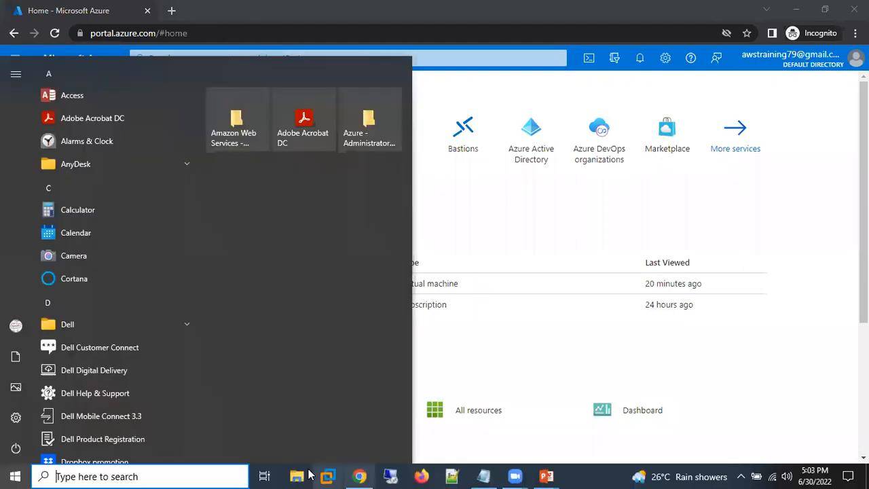
left_click(299, 476)
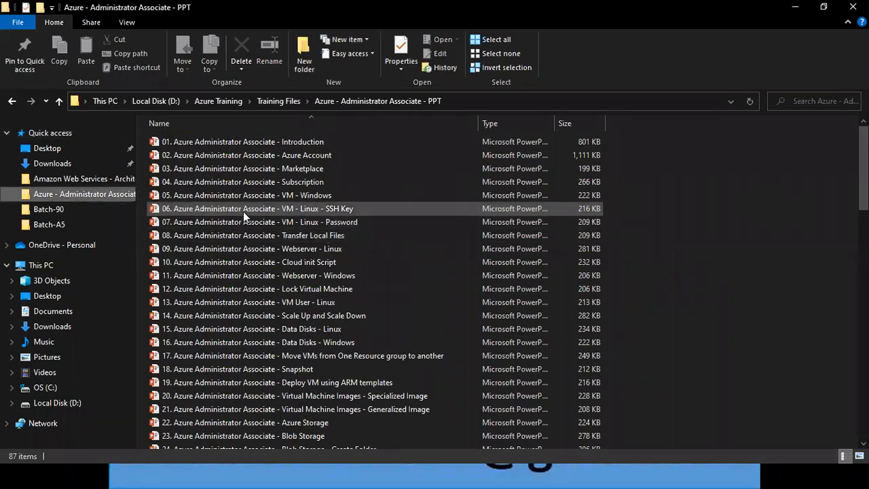
left_click(243, 210)
key("shift+Down")
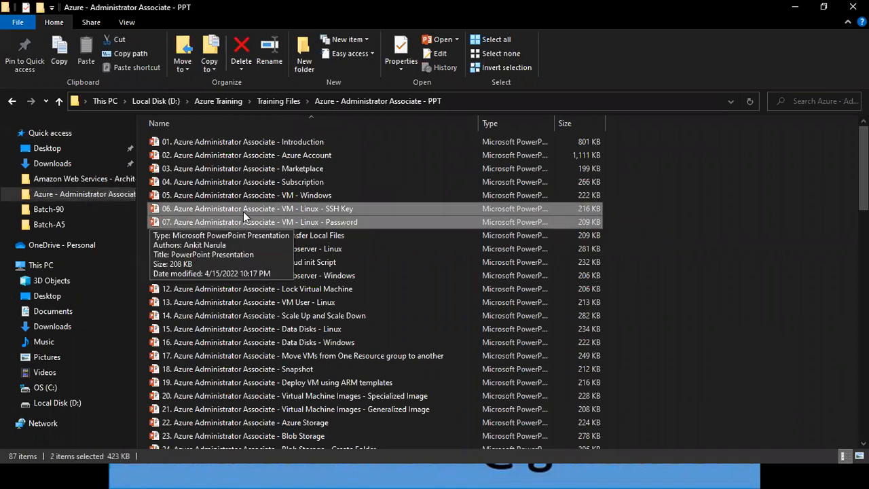
Highlight presentation 05 on Windows VMs, both Linux VM presentations 06 and 07, and presentation 08 on transferring local files in turn.
left_click(263, 196)
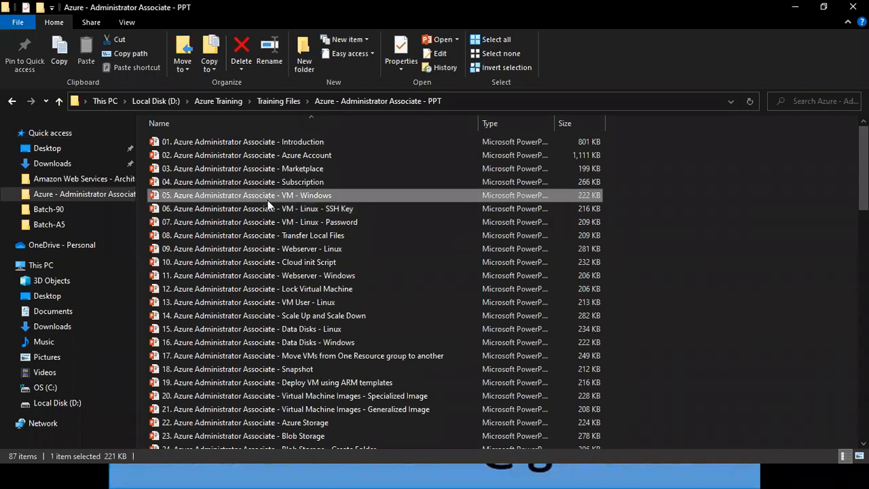
left_click(269, 209)
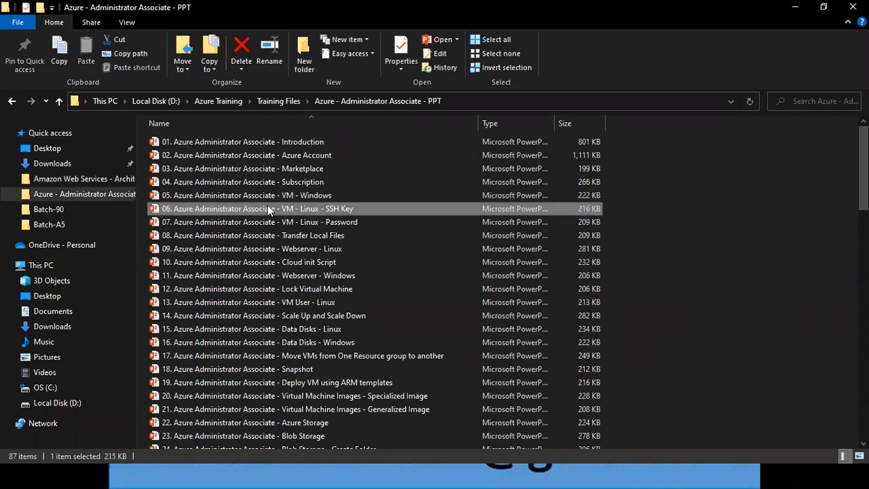
key("shift+Down")
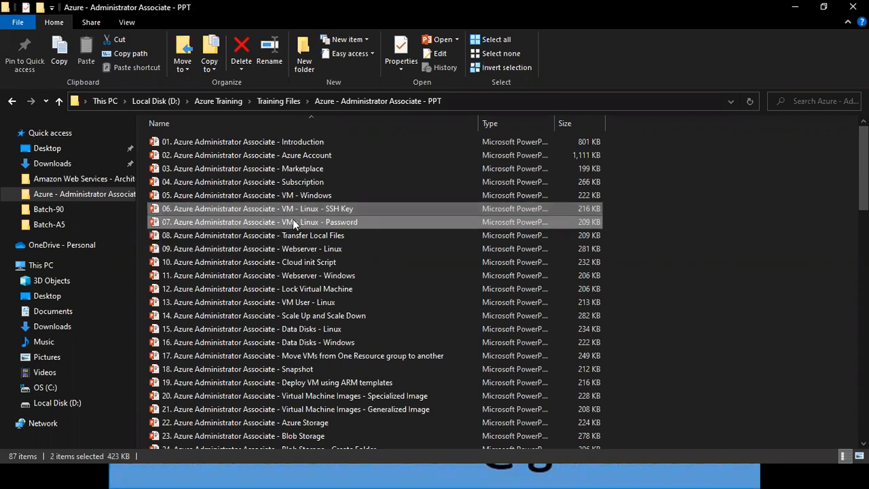
left_click(295, 236)
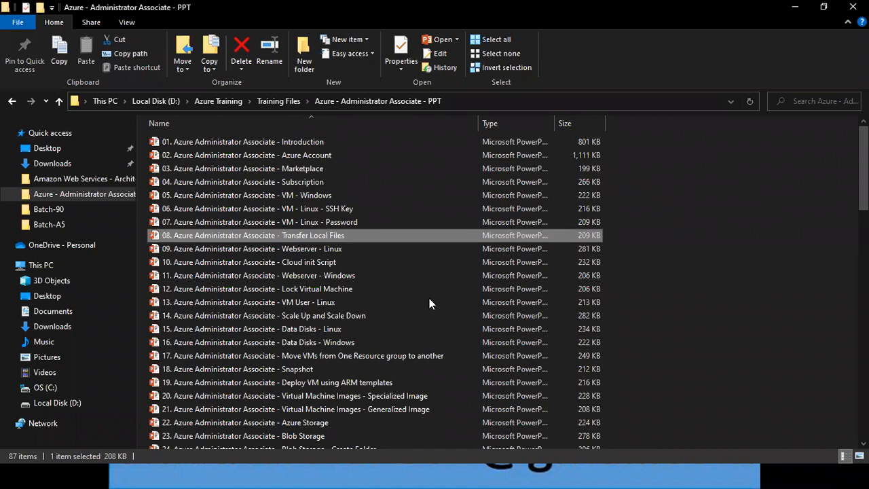
key("alt+Tab")
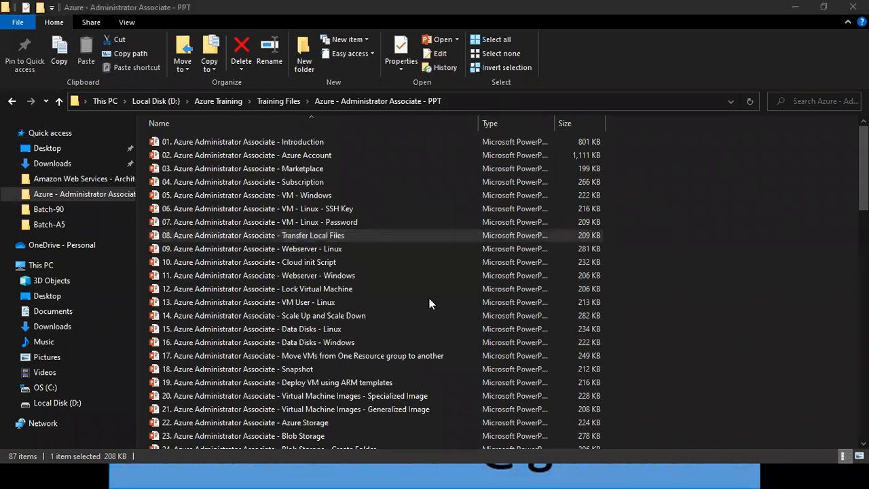